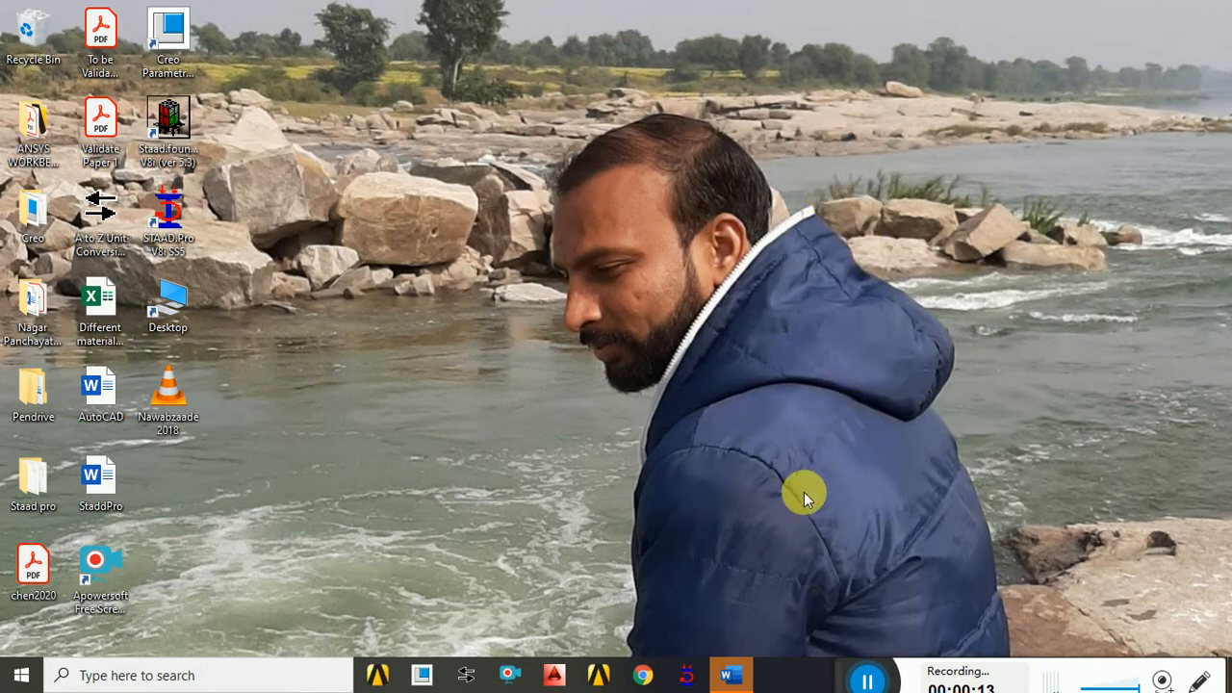
Open STAAD.Pro and create a Space project named JAINAM ASSOCIATES, overwriting the existing file and starting with the Add Beam option.
click(689, 676)
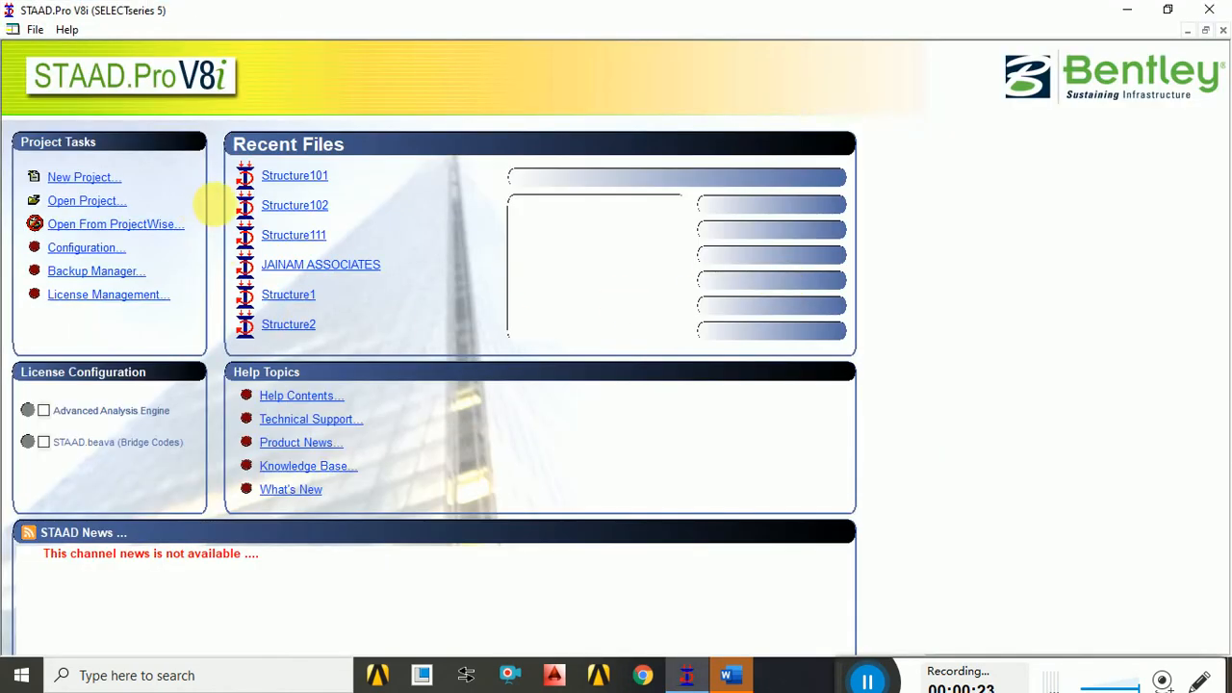
click(94, 177)
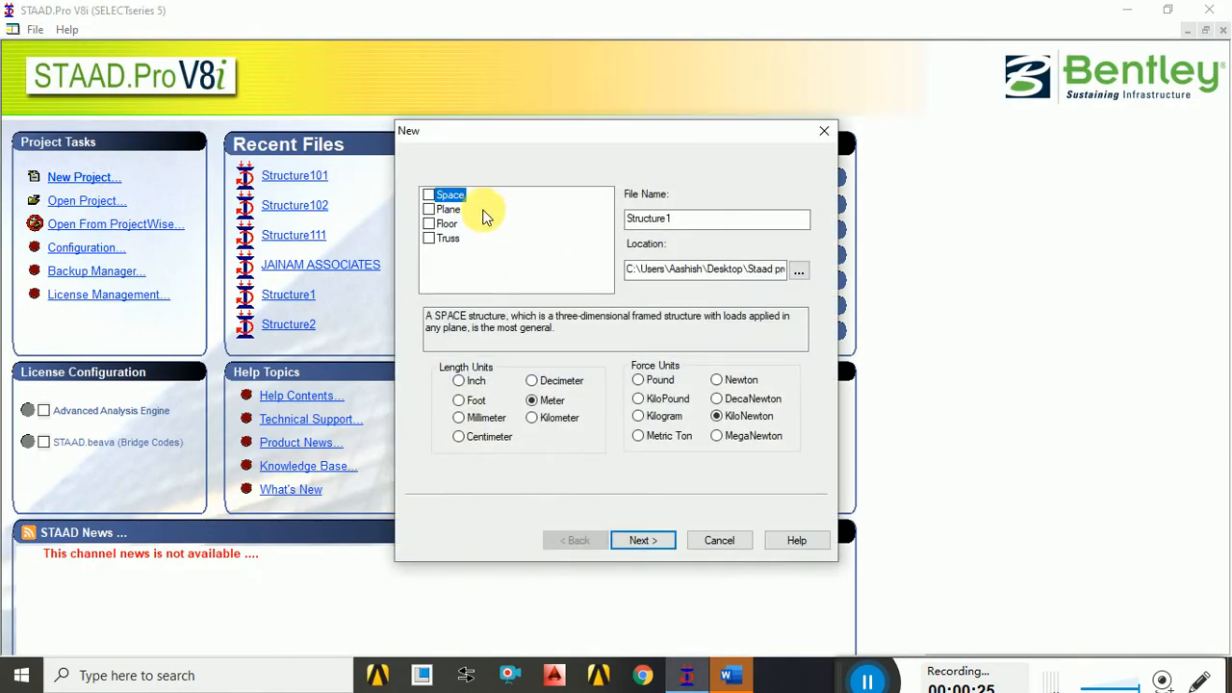
click(428, 194)
drag(681, 222, 621, 227)
text(J)
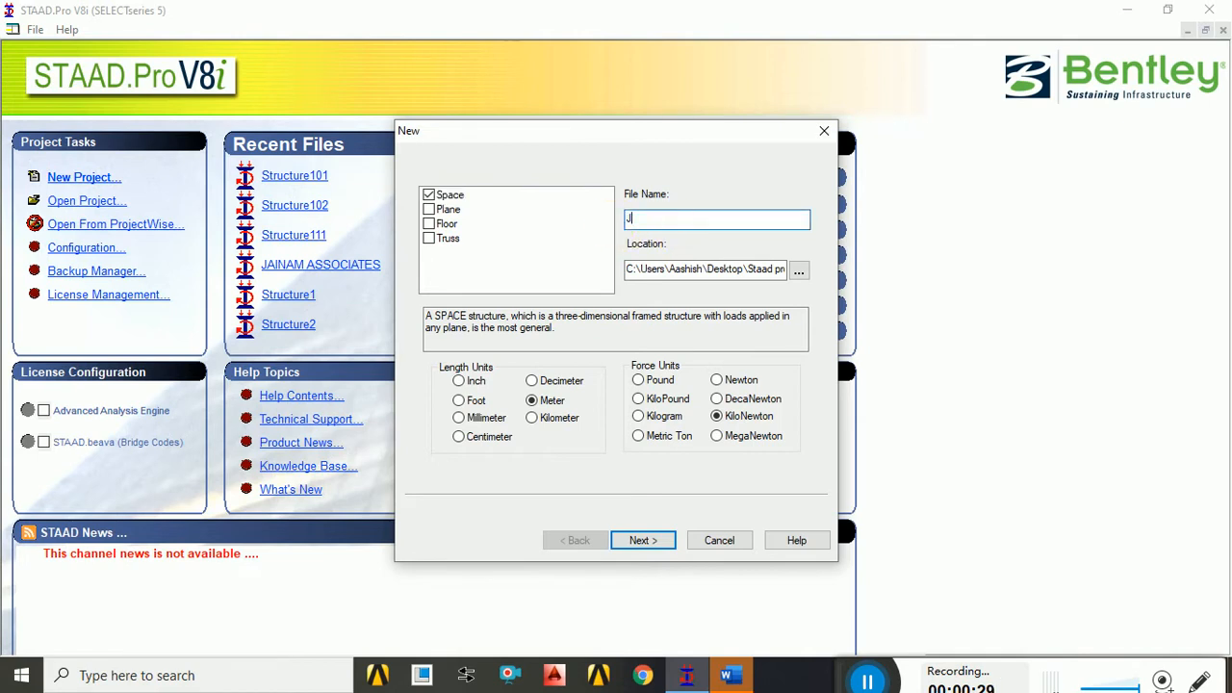
text(AINAM ASSOCIATES)
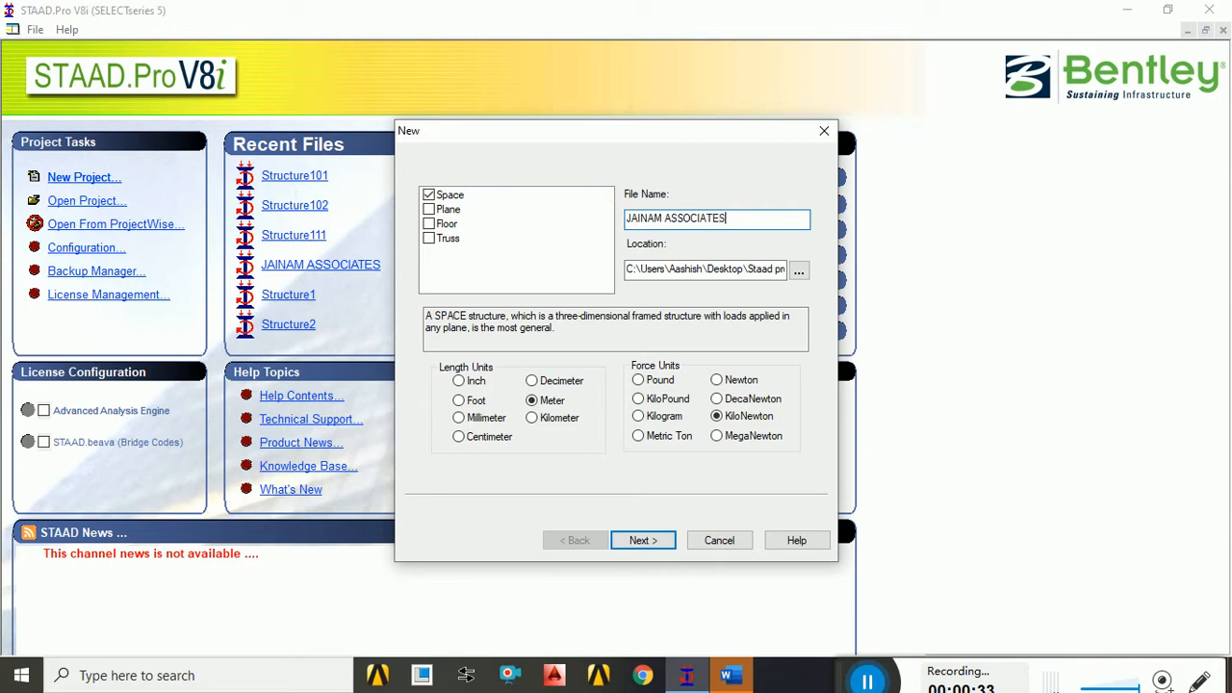
click(643, 540)
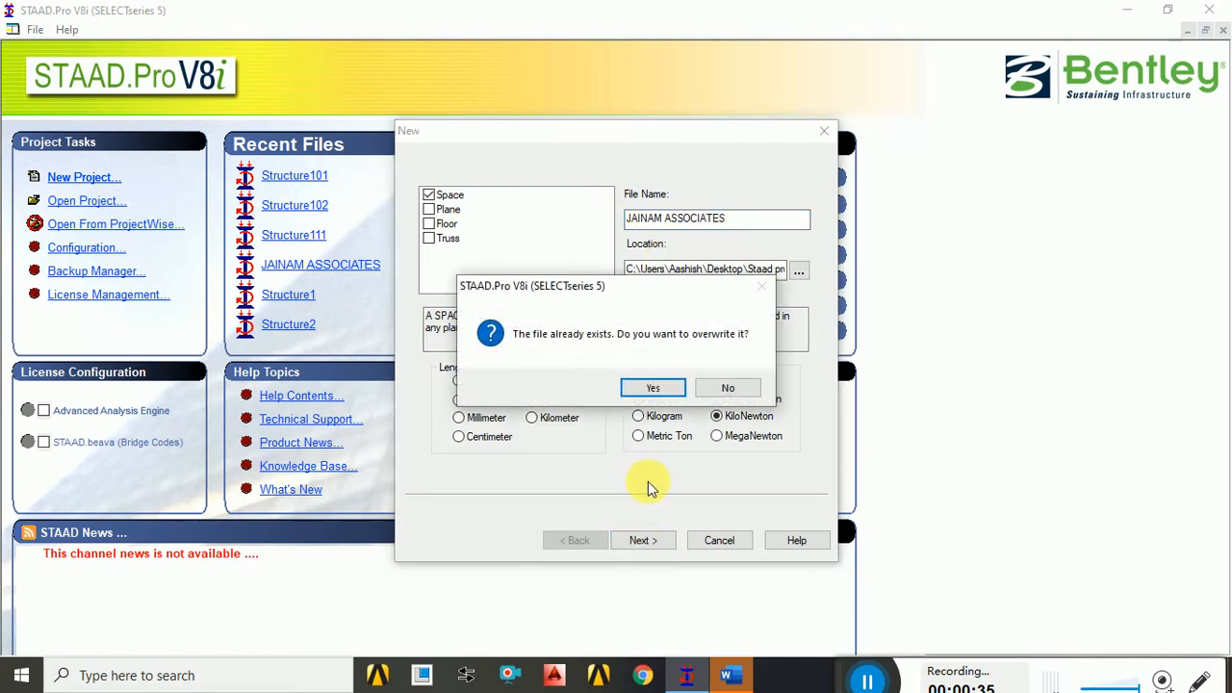
click(645, 390)
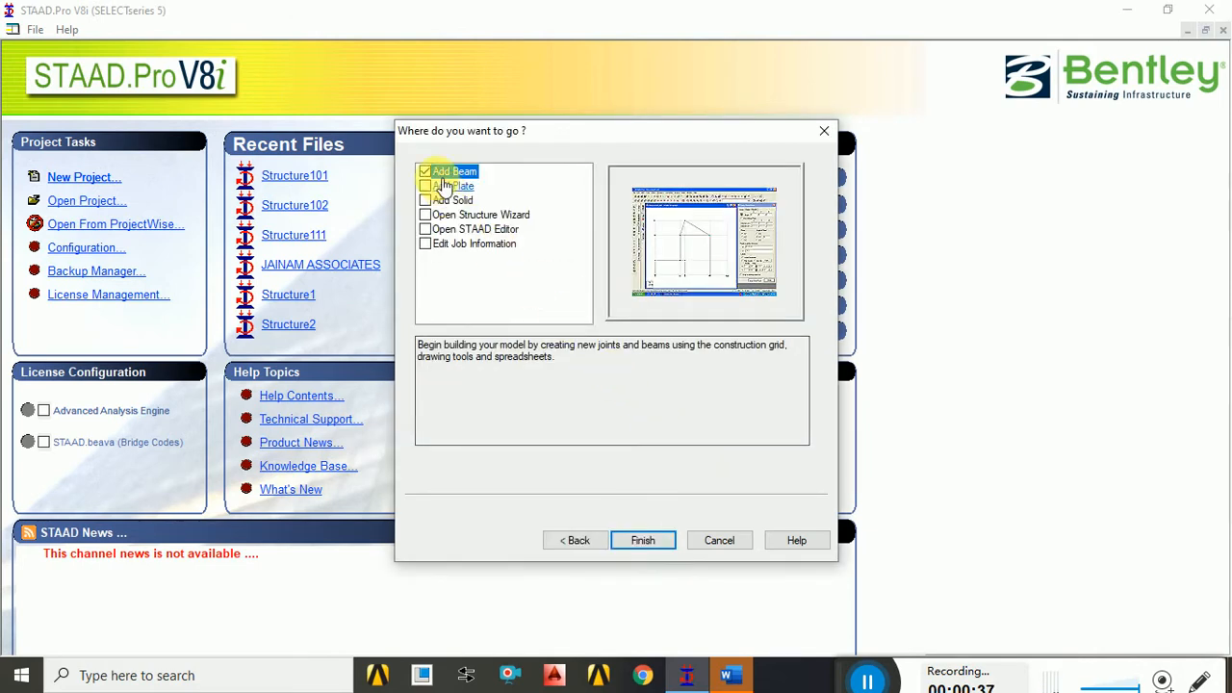
click(655, 546)
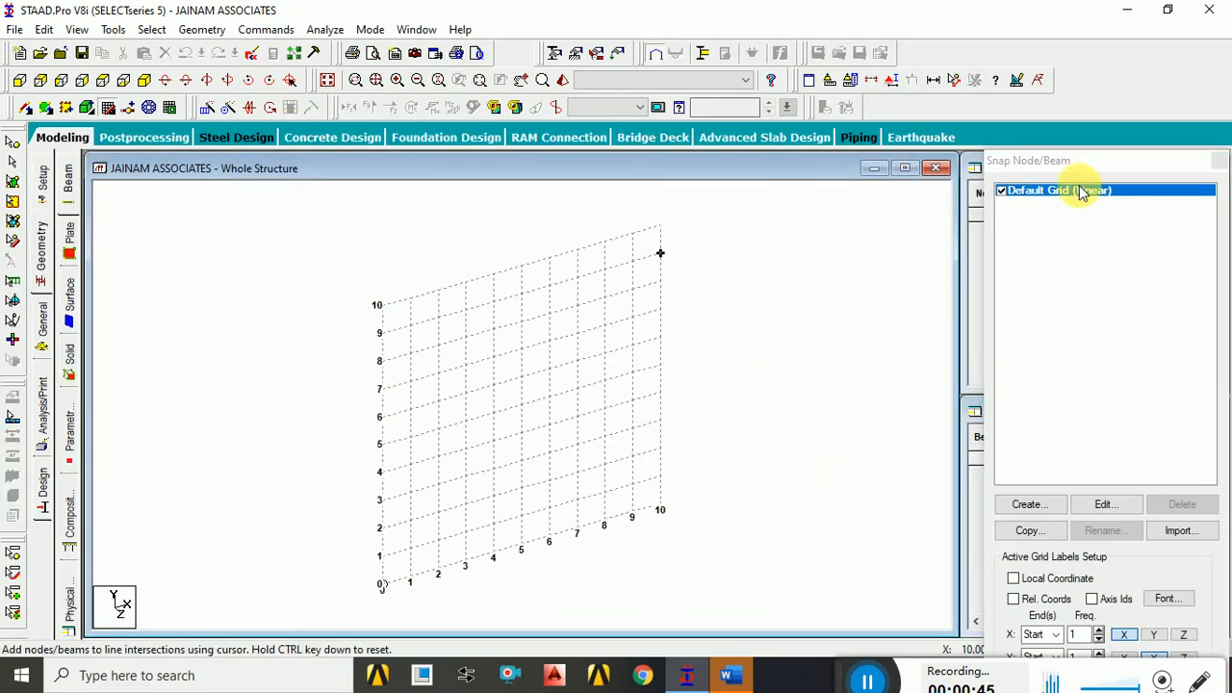
Close the Snap Node/Beam grid and add the first node with an X coordinate of 0 at the origin.
click(1219, 161)
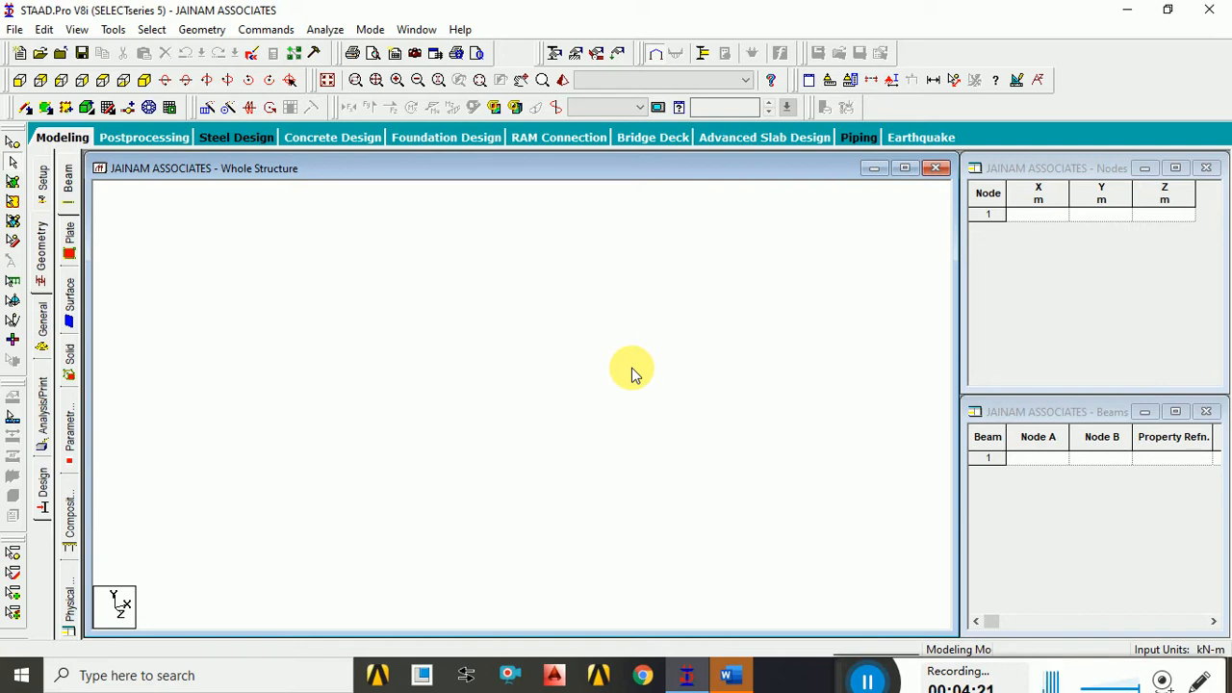
click(1025, 216)
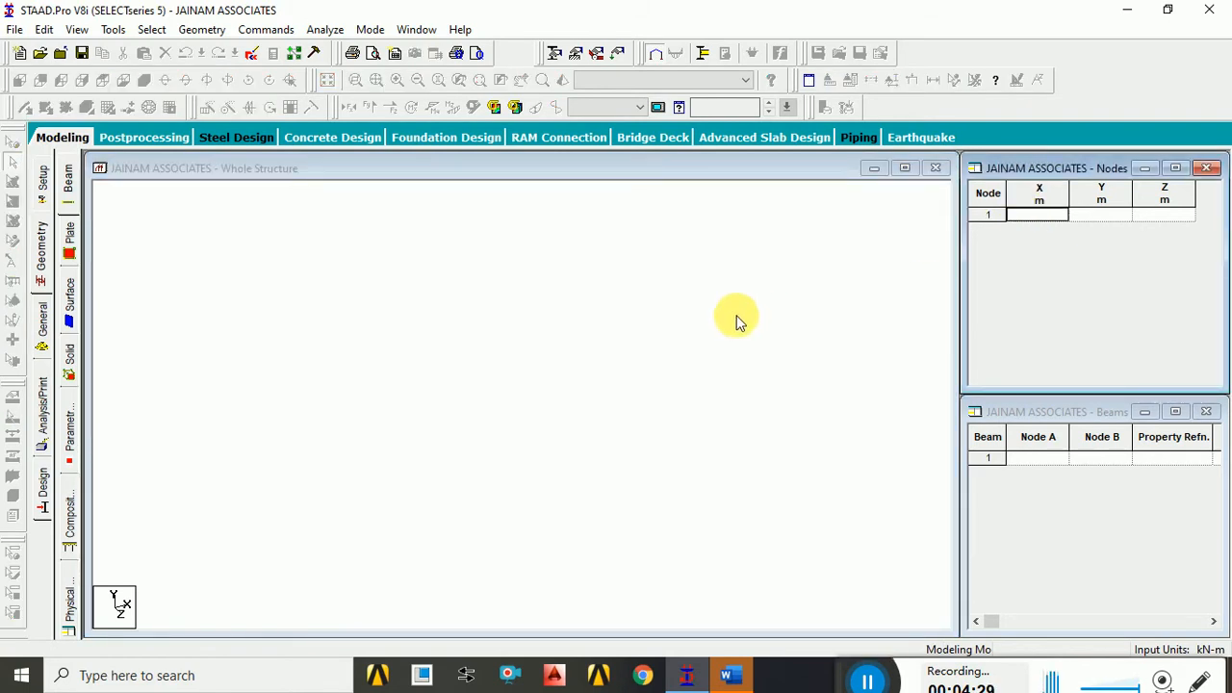
text(0)
key(Tab)
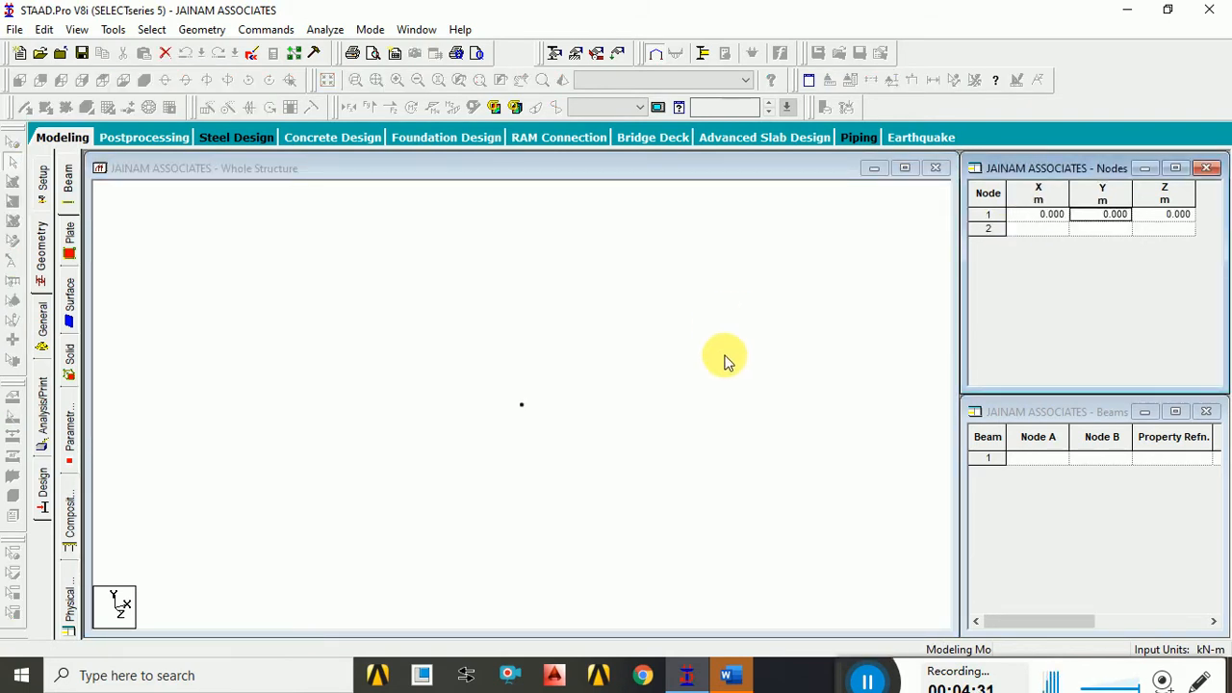
Repeat the origin node along global X with Translational Repeat, using 3 steps at 5 m spacing.
click(528, 388)
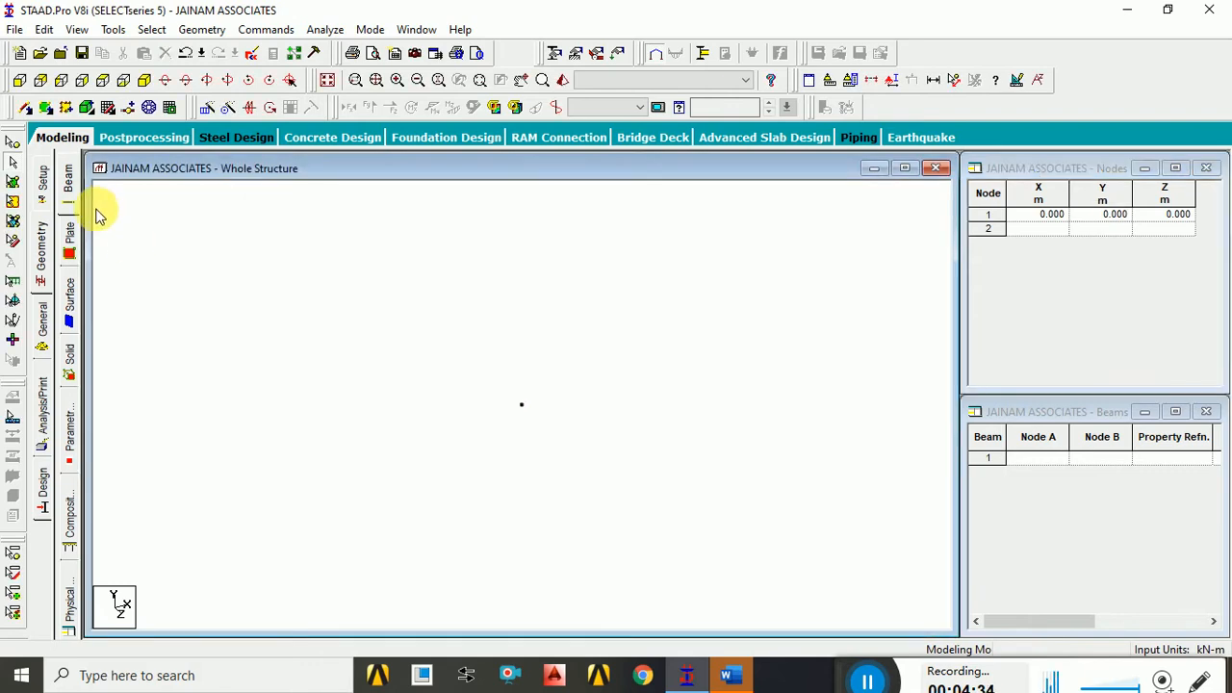
click(12, 161)
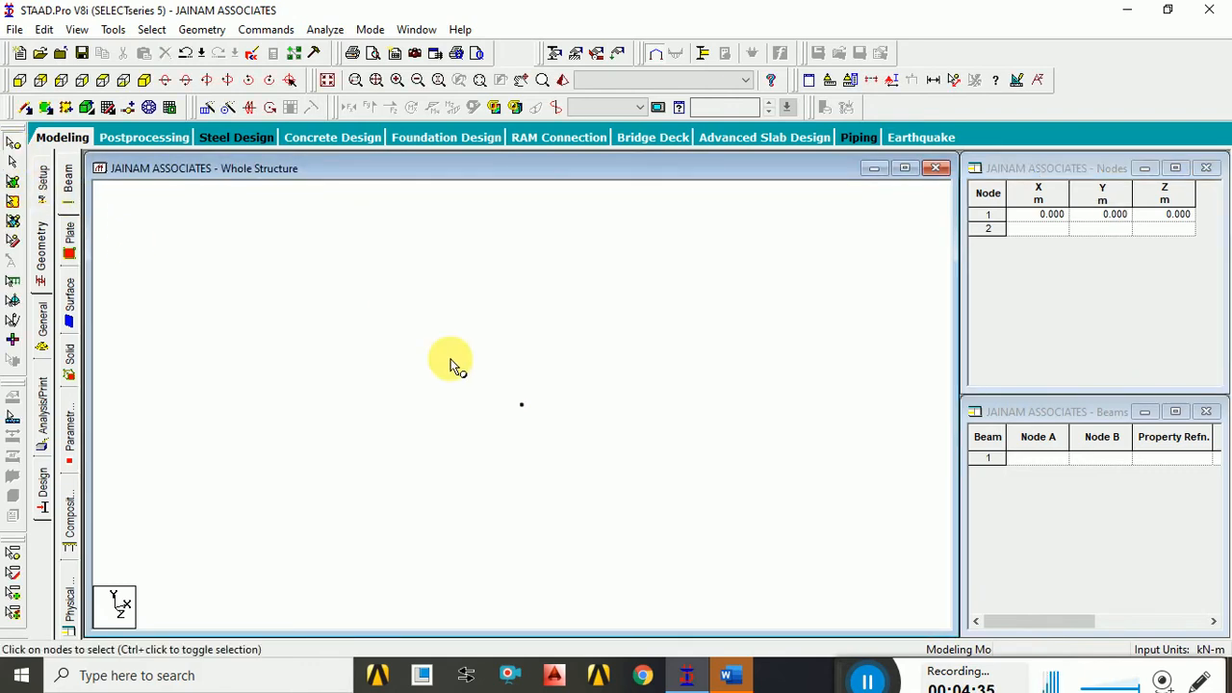
click(521, 404)
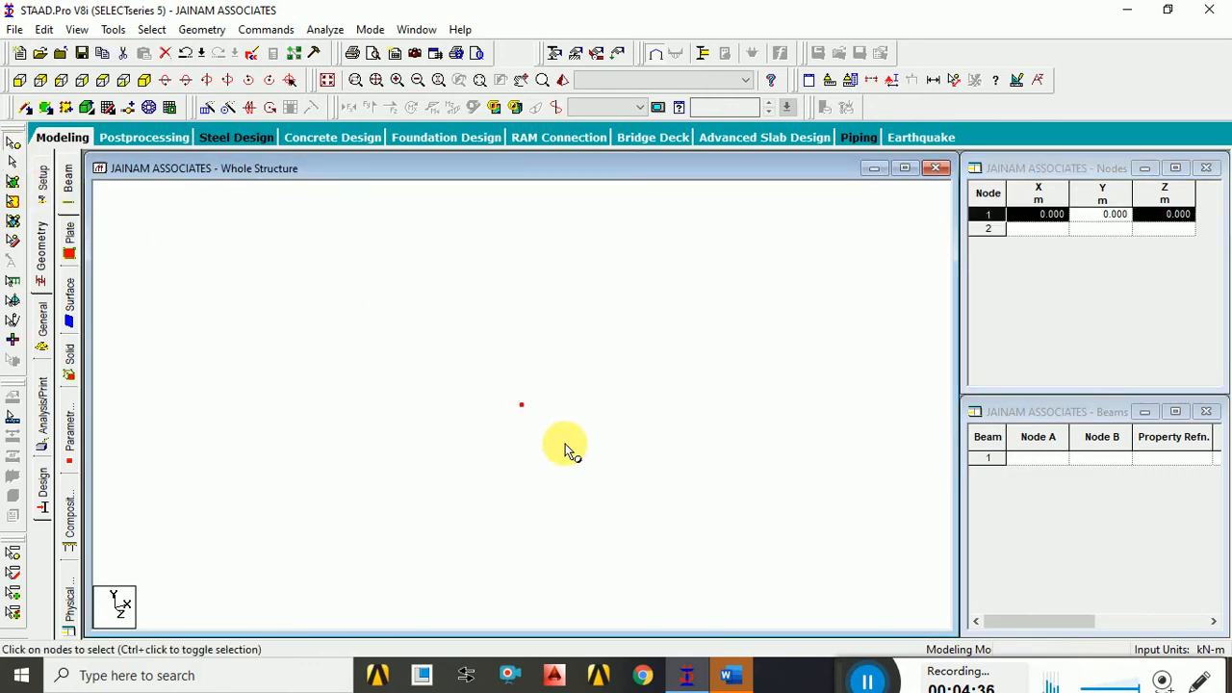
click(209, 109)
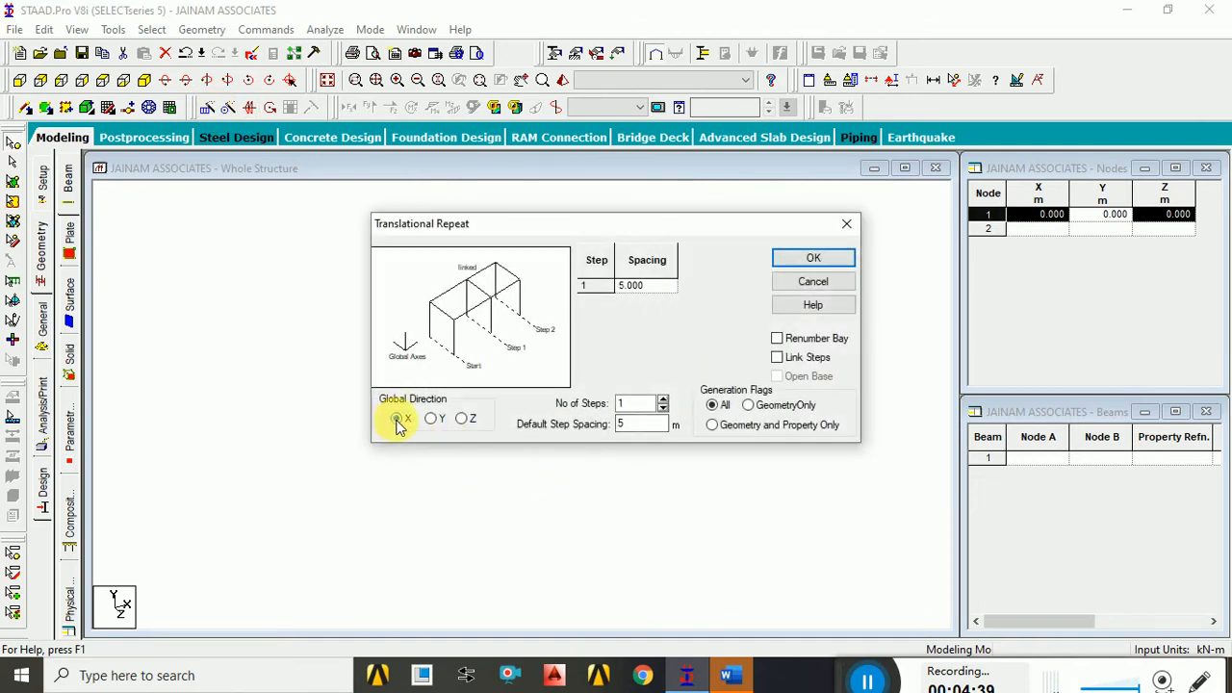
click(663, 398)
click(663, 398)
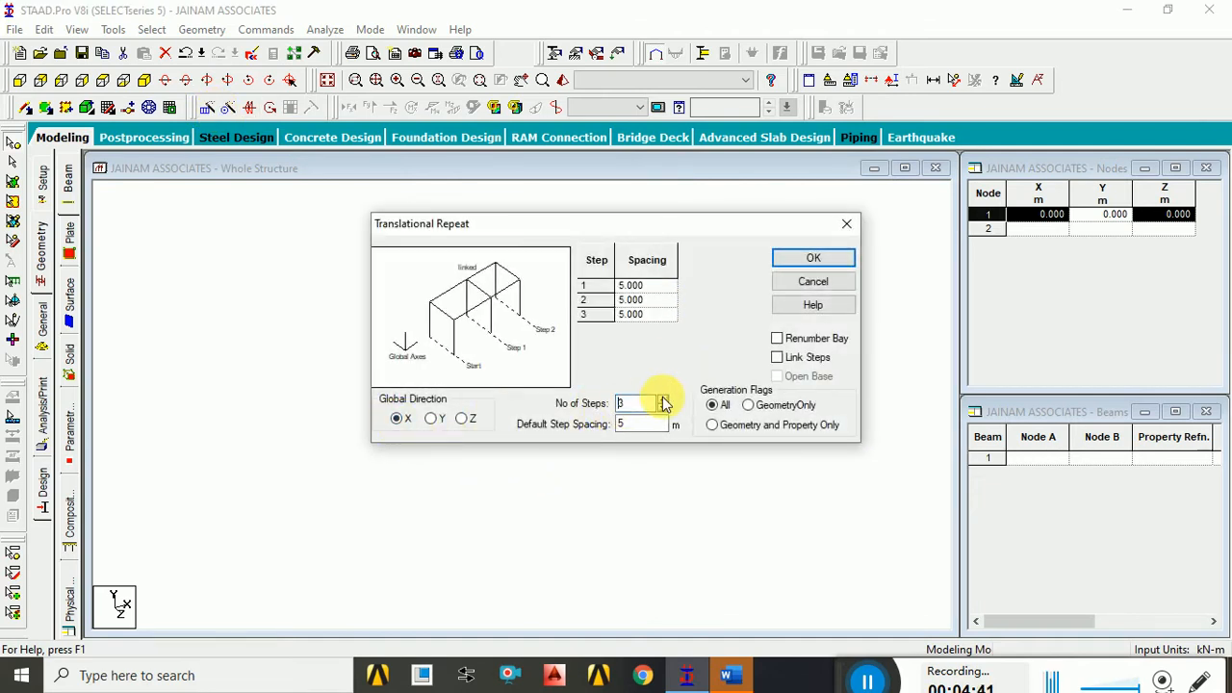
click(845, 259)
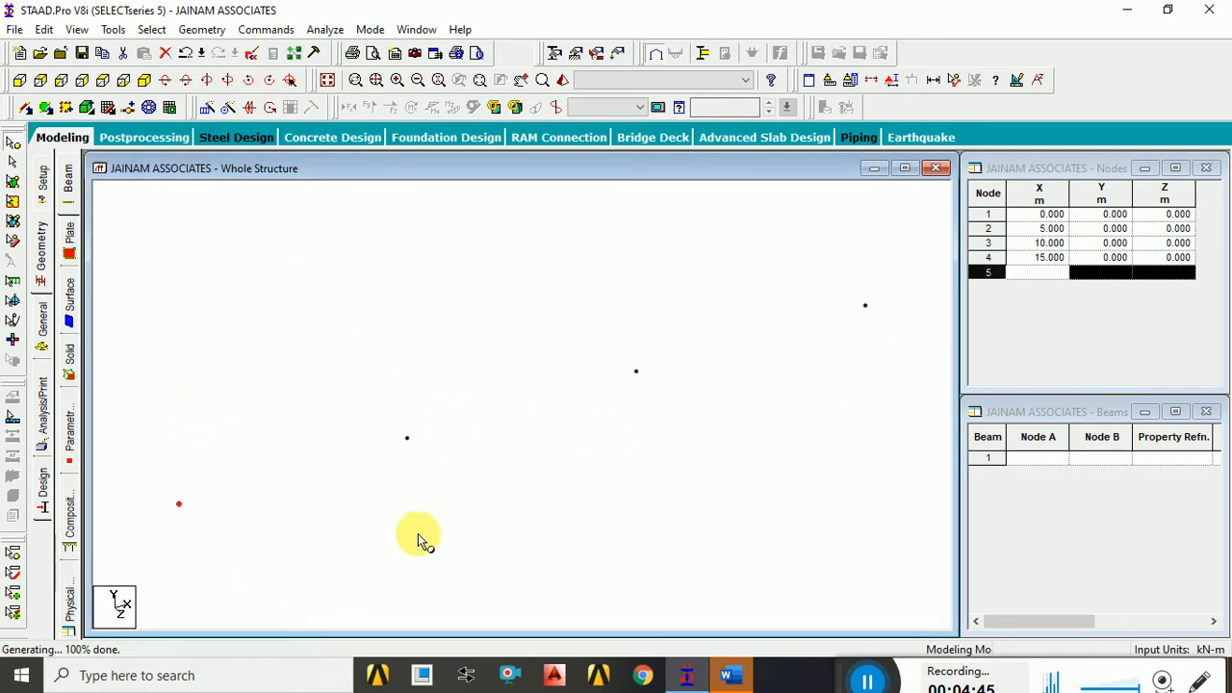
In plan view, repeat the three nodes at X = 5, 10 and 15 m along global Z in 2 steps of 5 m.
click(102, 81)
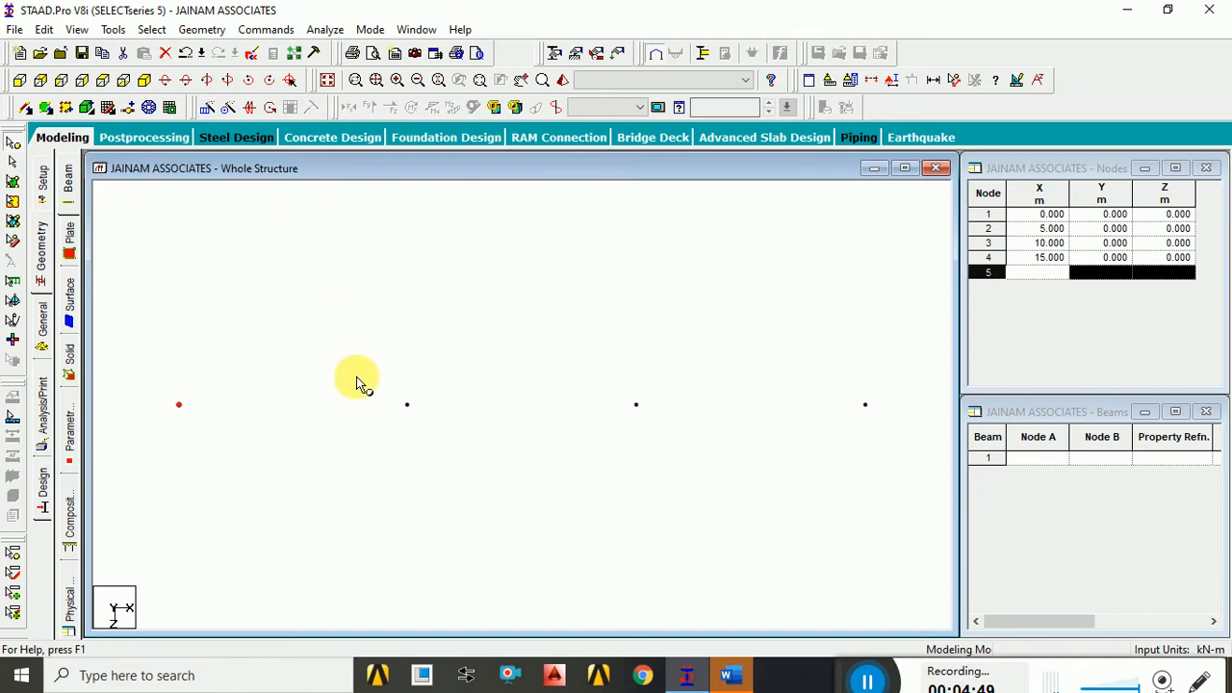
click(441, 409)
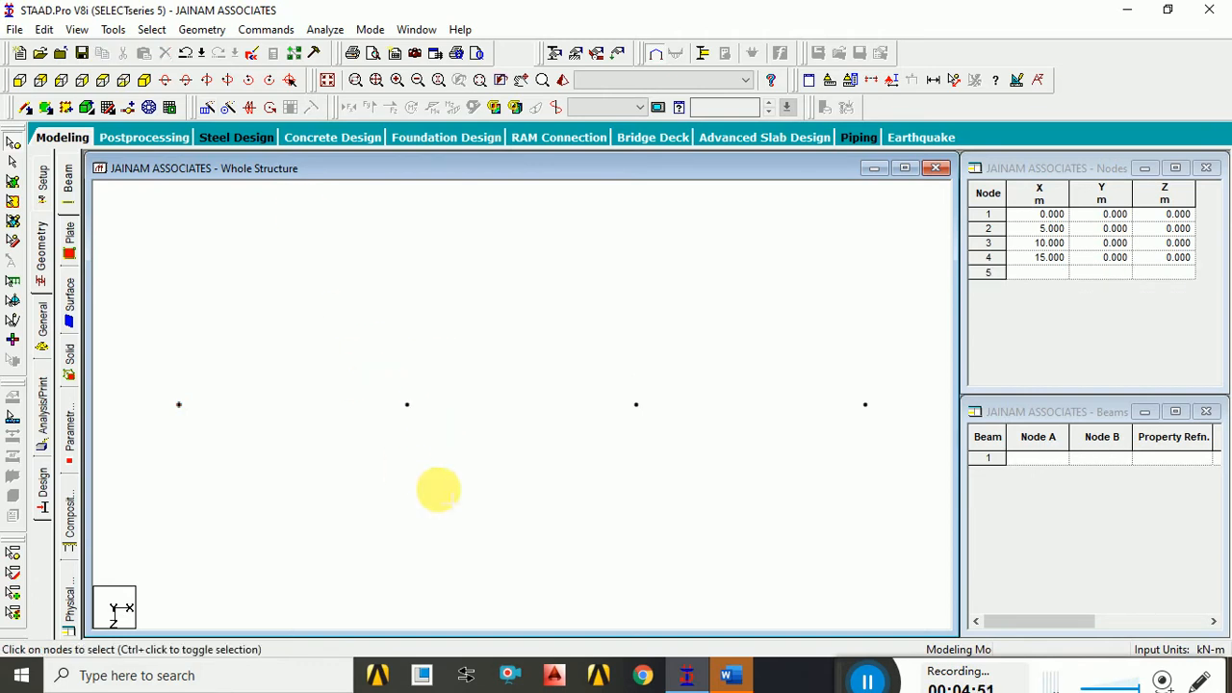
drag(366, 349, 904, 420)
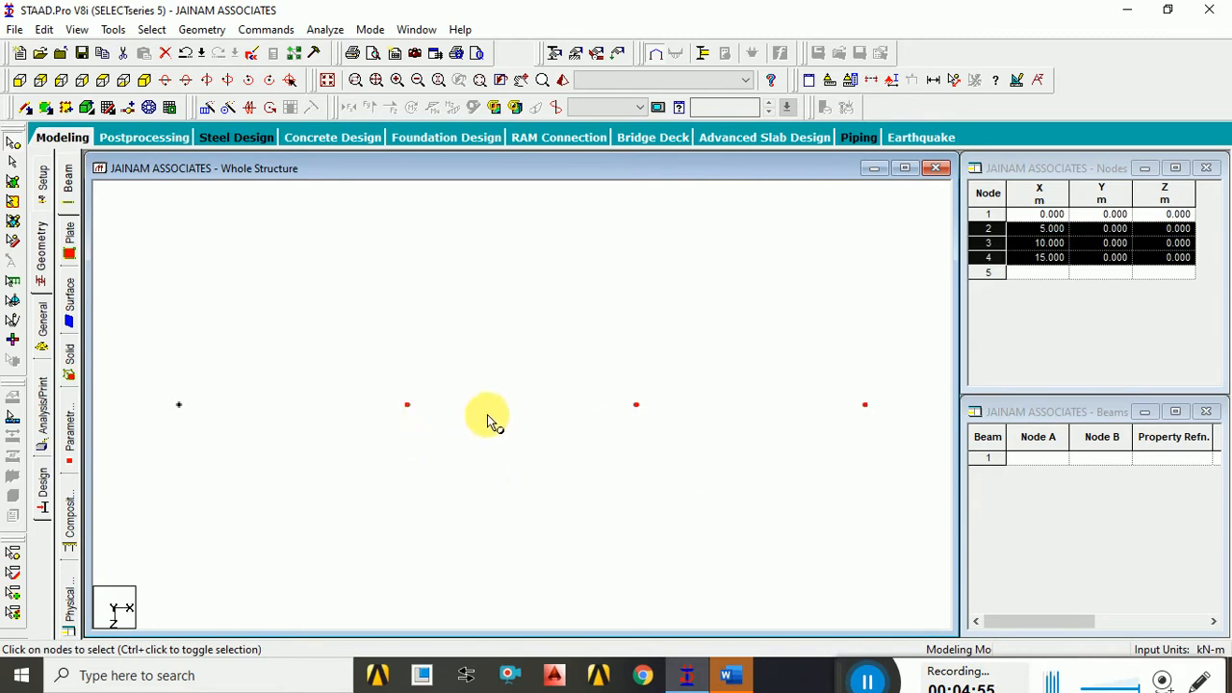
click(206, 108)
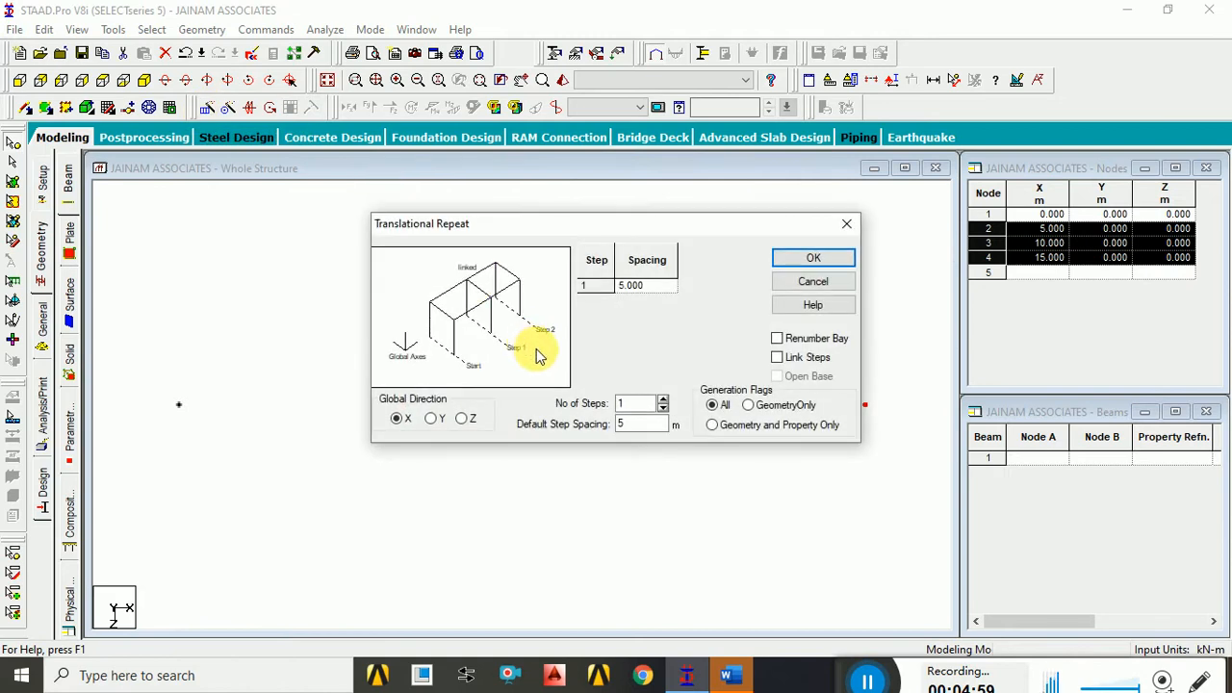
click(461, 419)
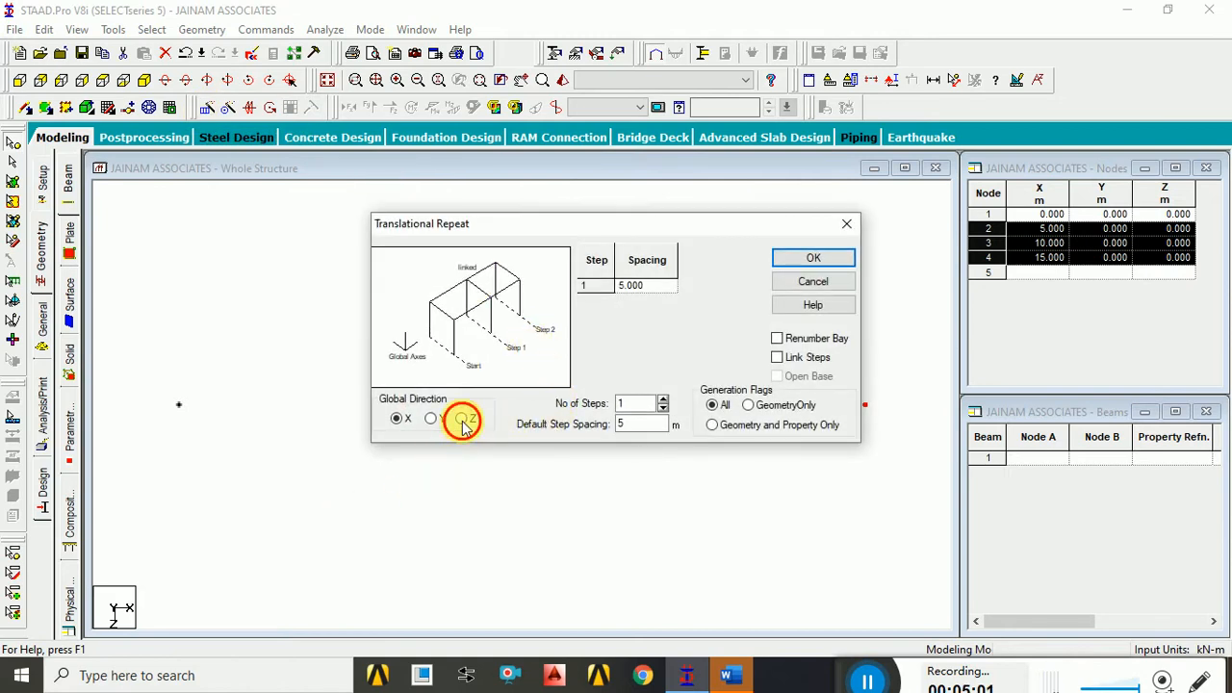
click(663, 400)
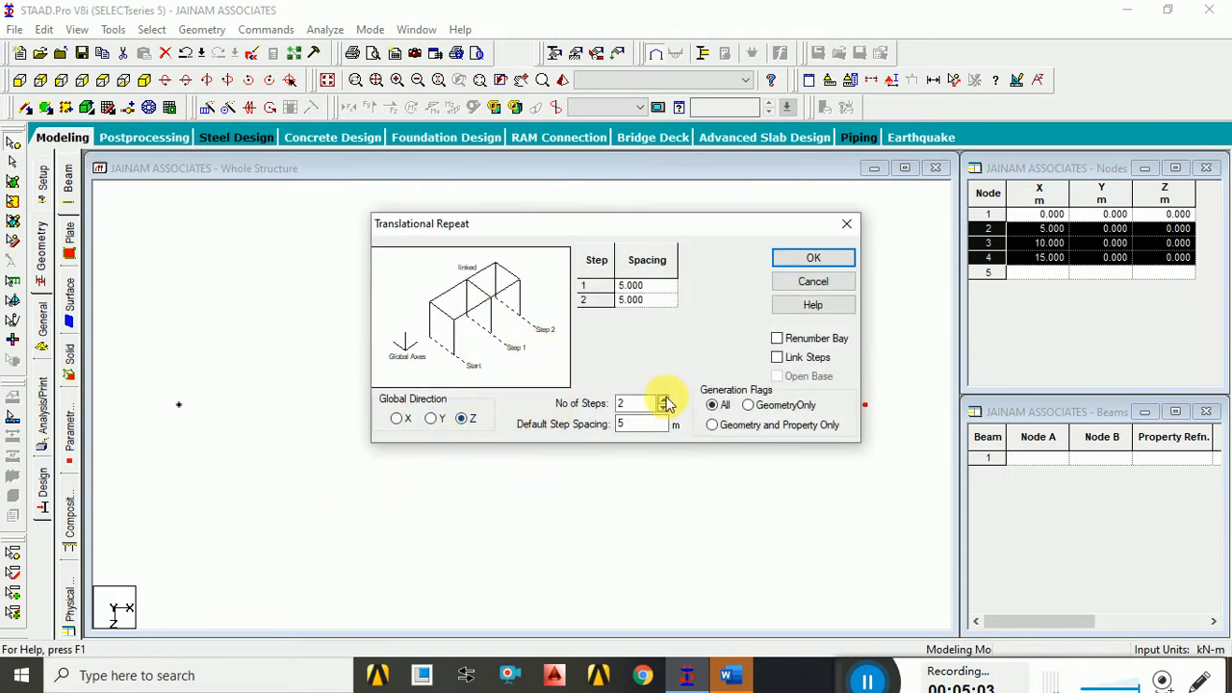
click(808, 258)
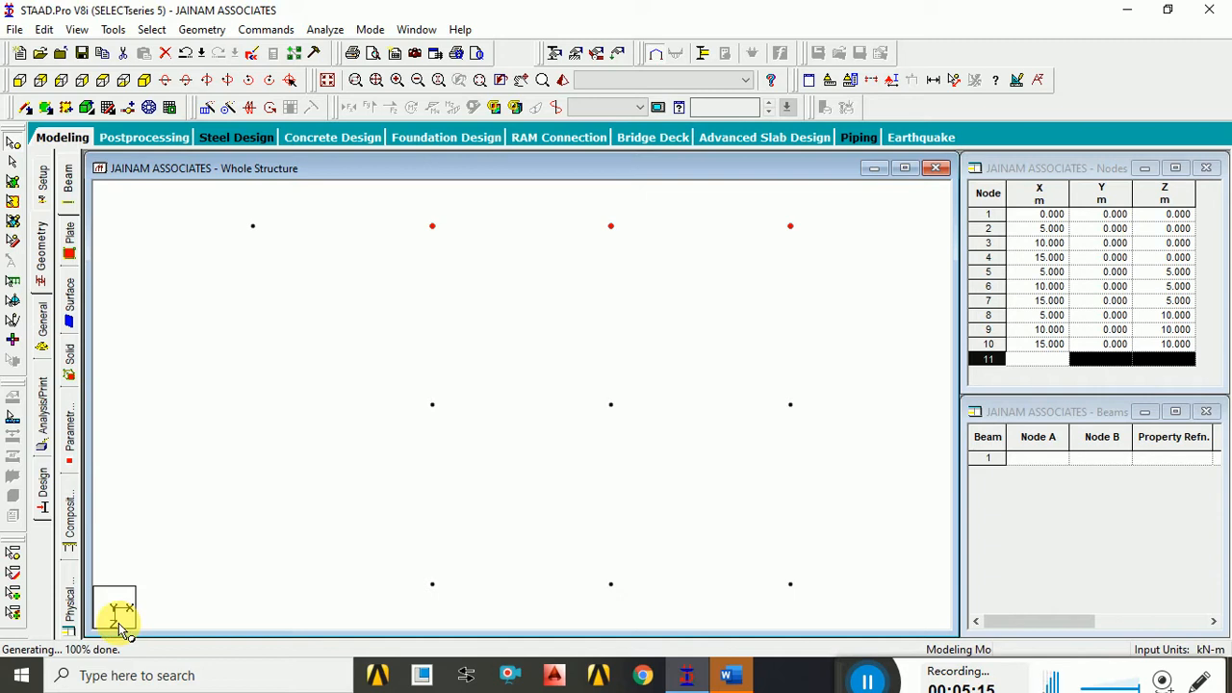
Repeat the nodes at X = 0, 5 and 10 m in the Z = 0 row along global Z in 2 steps of -5 m, declining auto save.
click(510, 371)
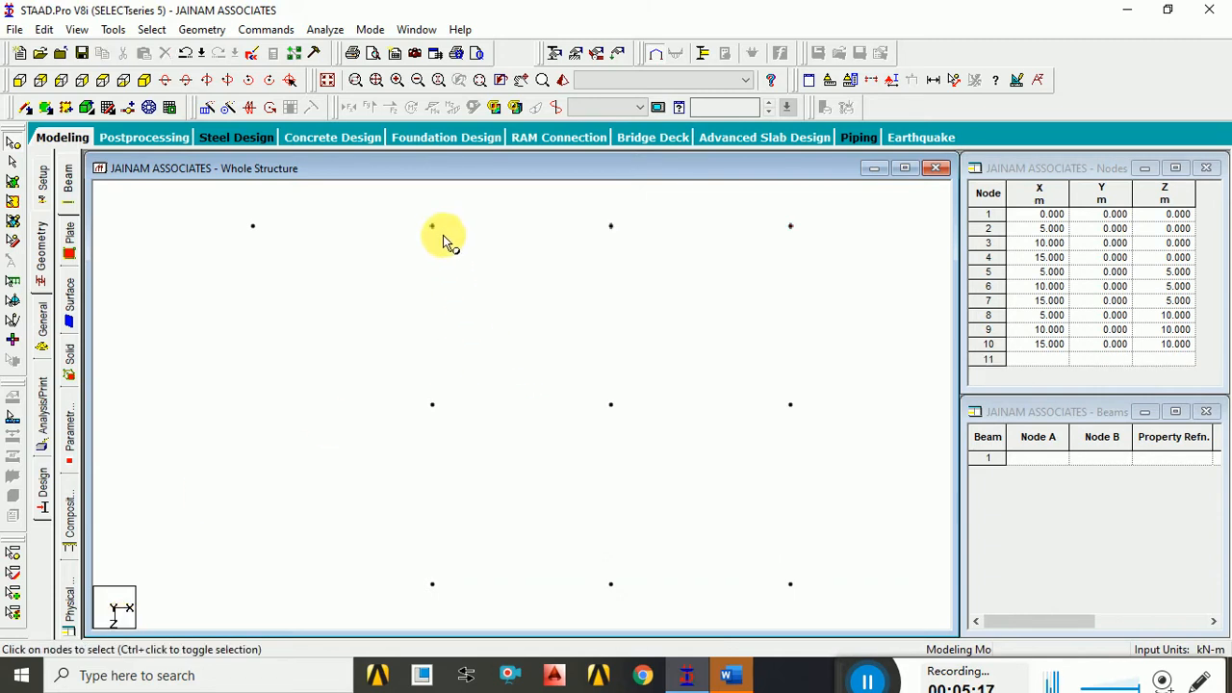
drag(233, 203, 646, 262)
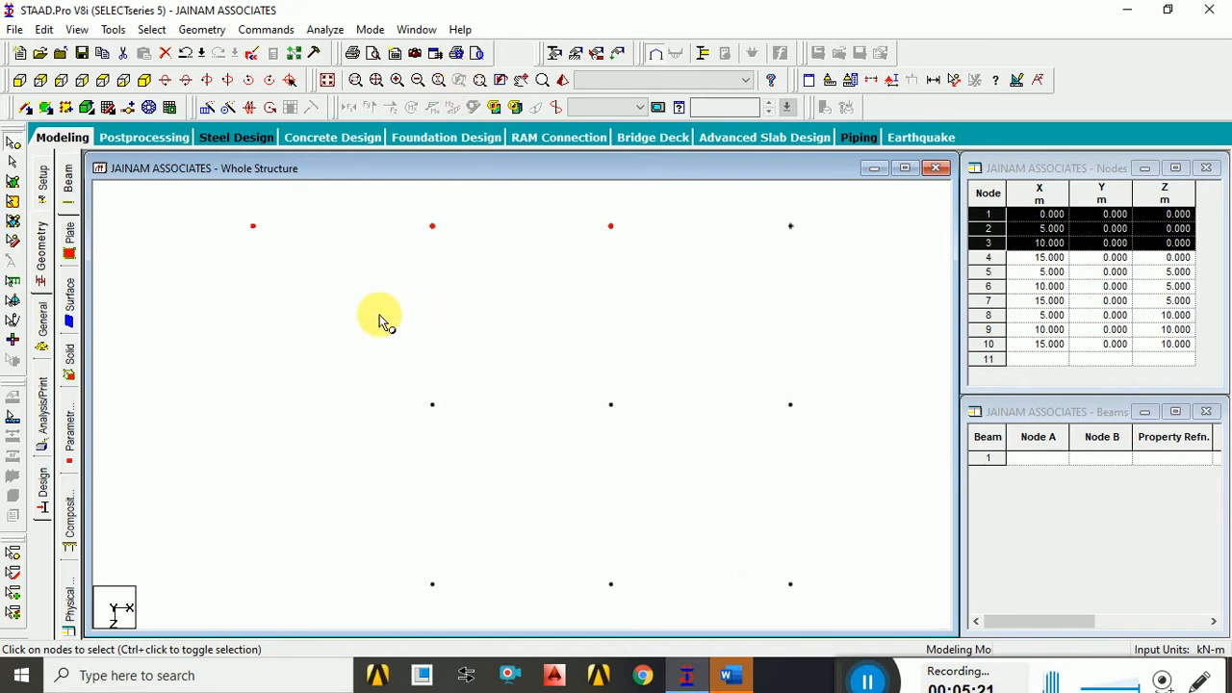
click(207, 107)
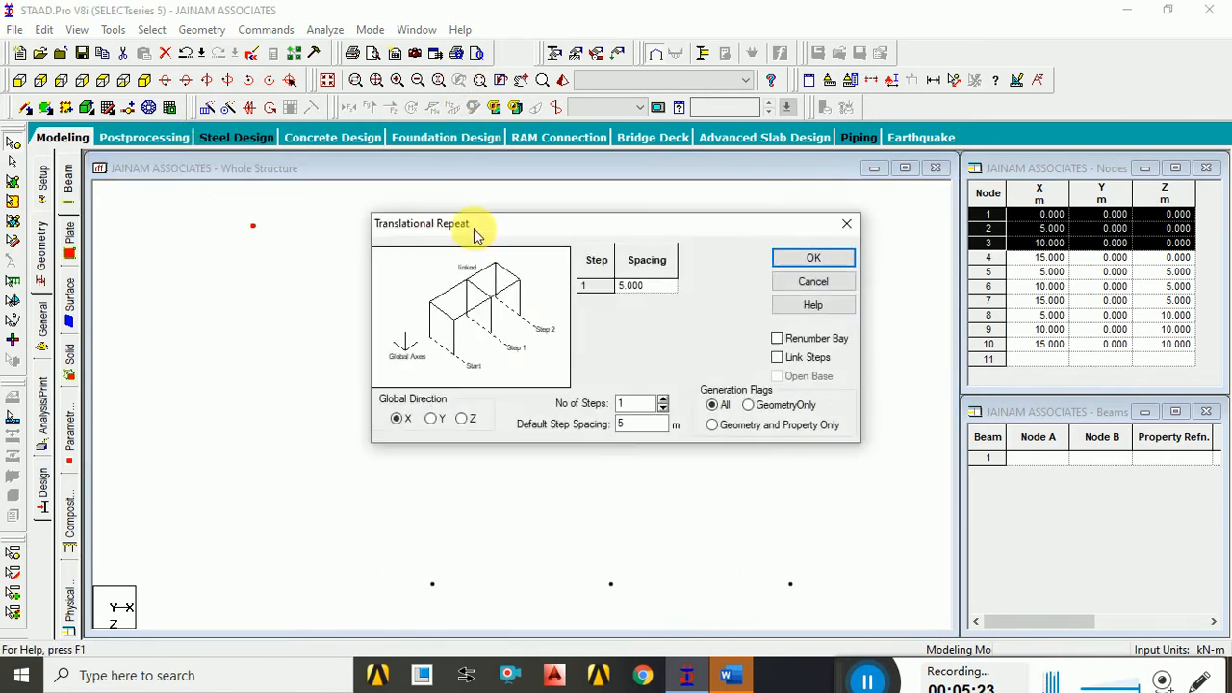
click(461, 418)
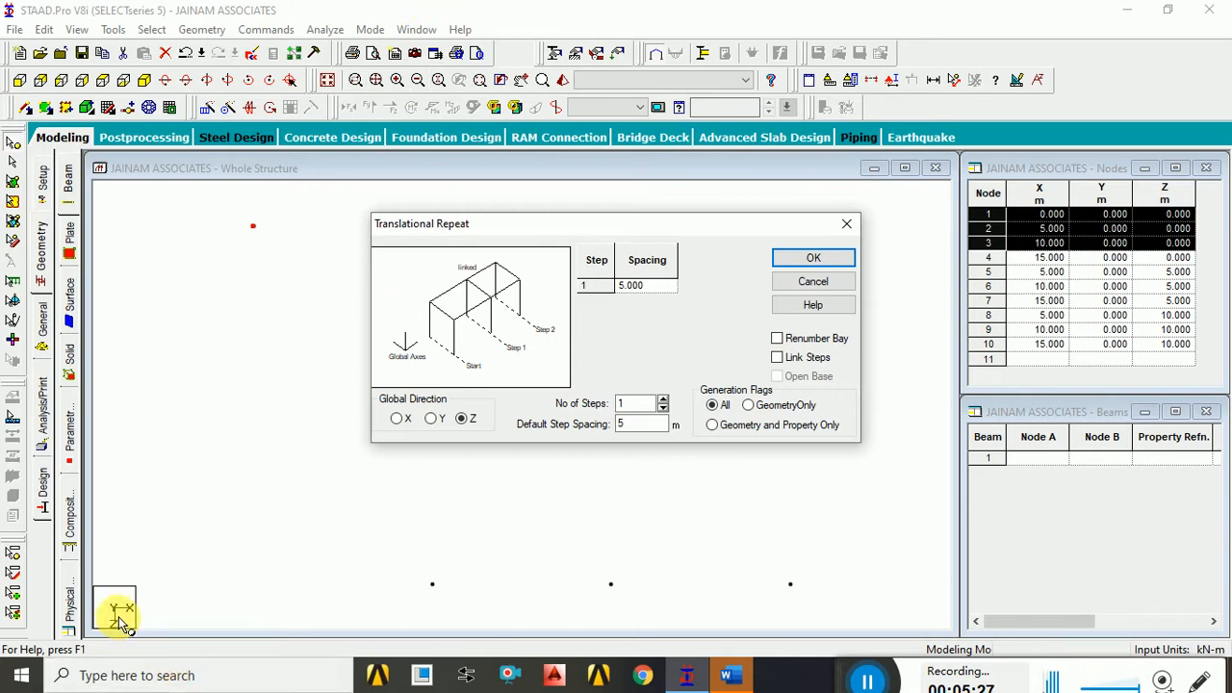
double_click(621, 423)
text(-)
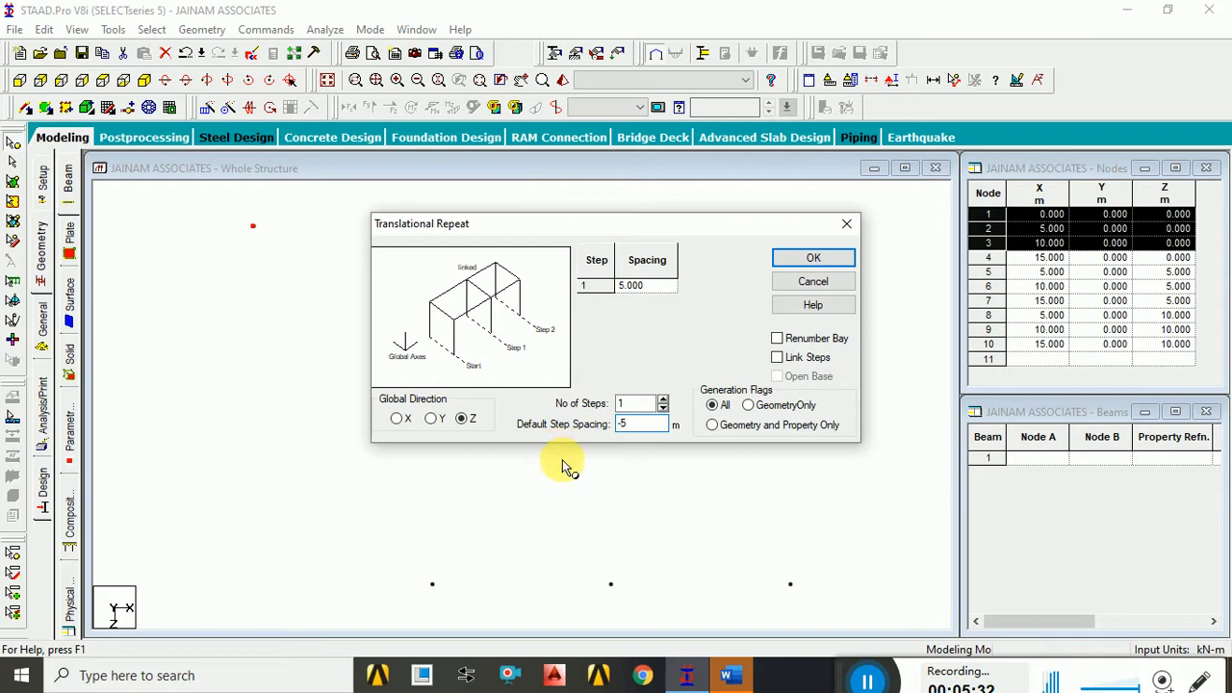
click(662, 398)
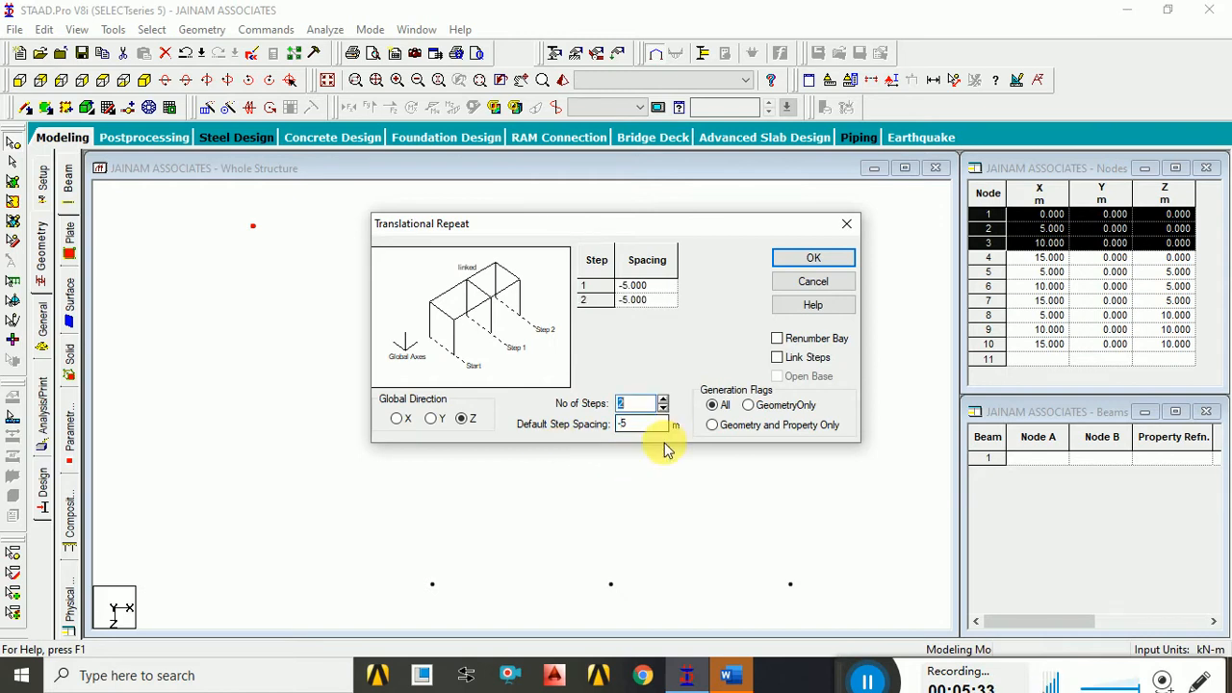
click(811, 257)
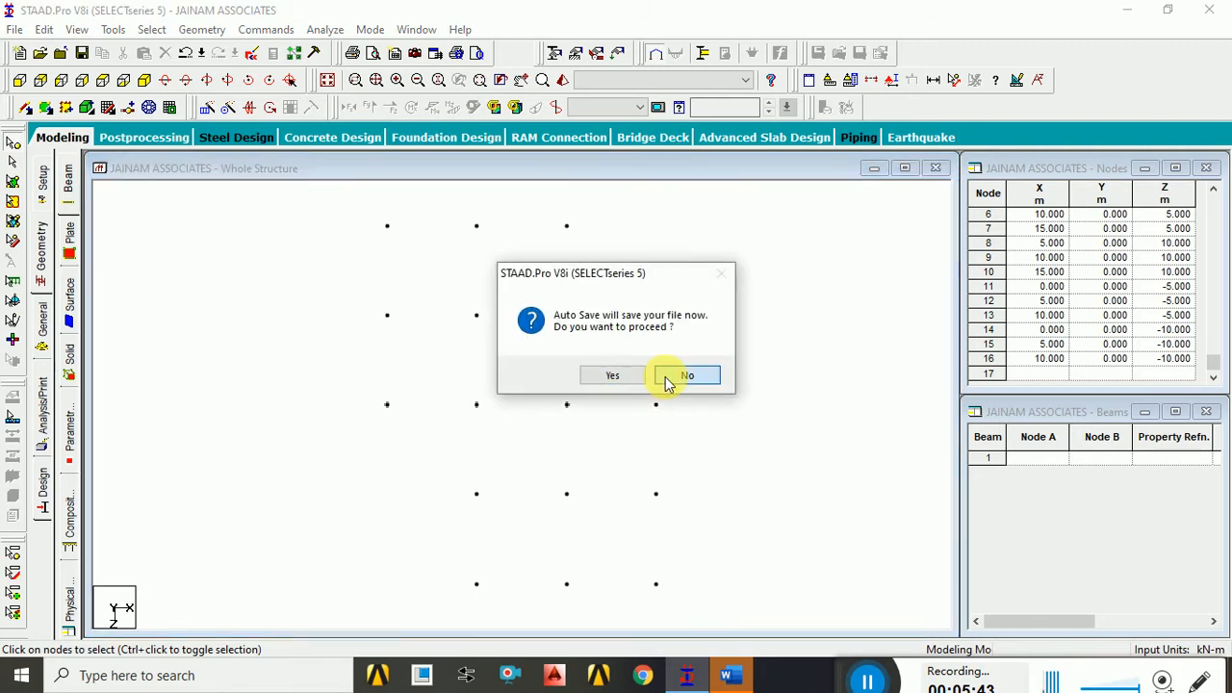
click(671, 376)
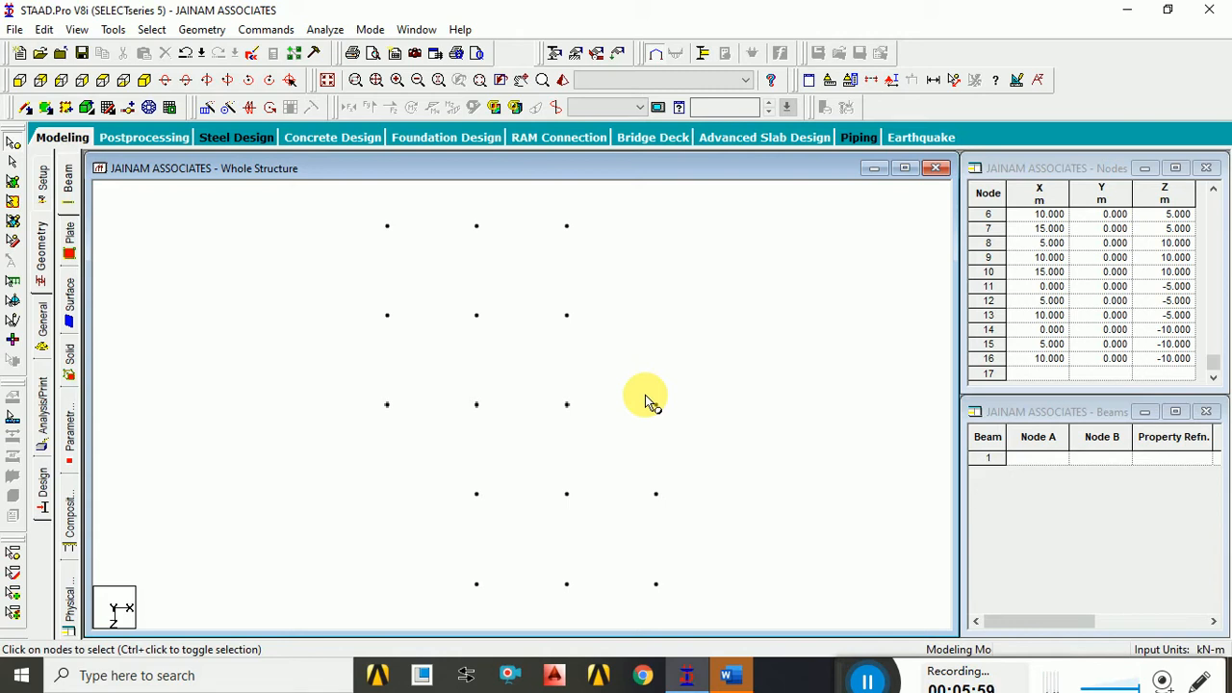
Turn on the node number labels for the structure view.
click(649, 401)
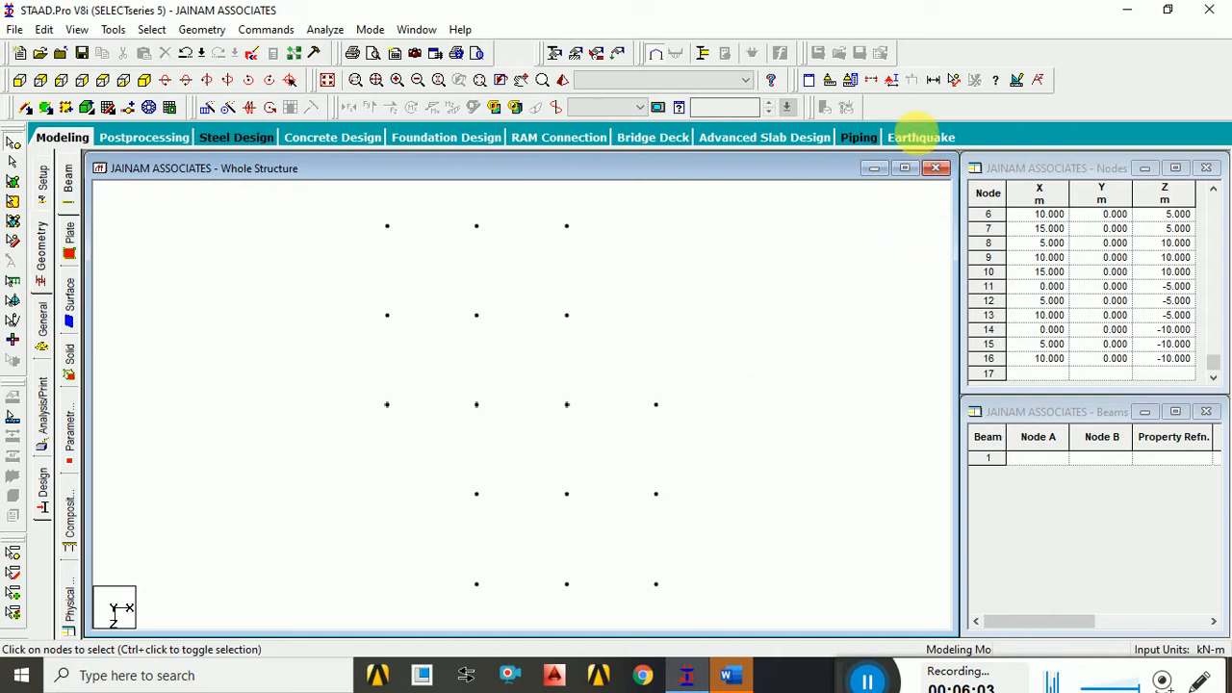
click(892, 81)
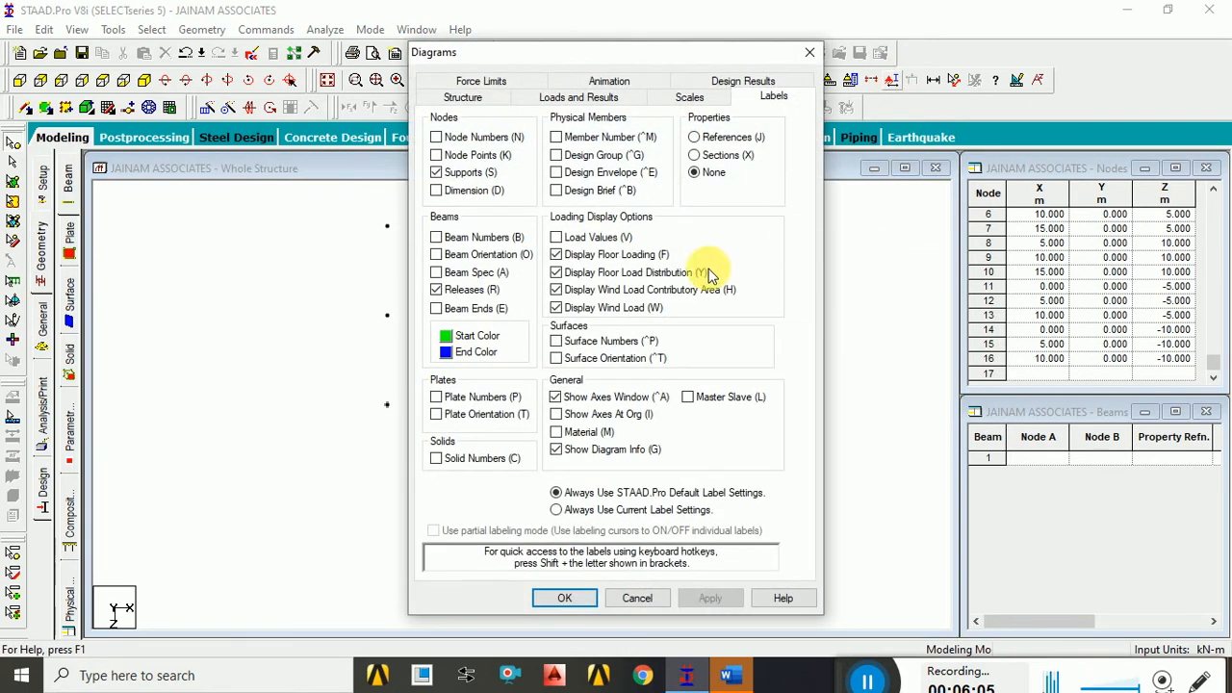
click(472, 139)
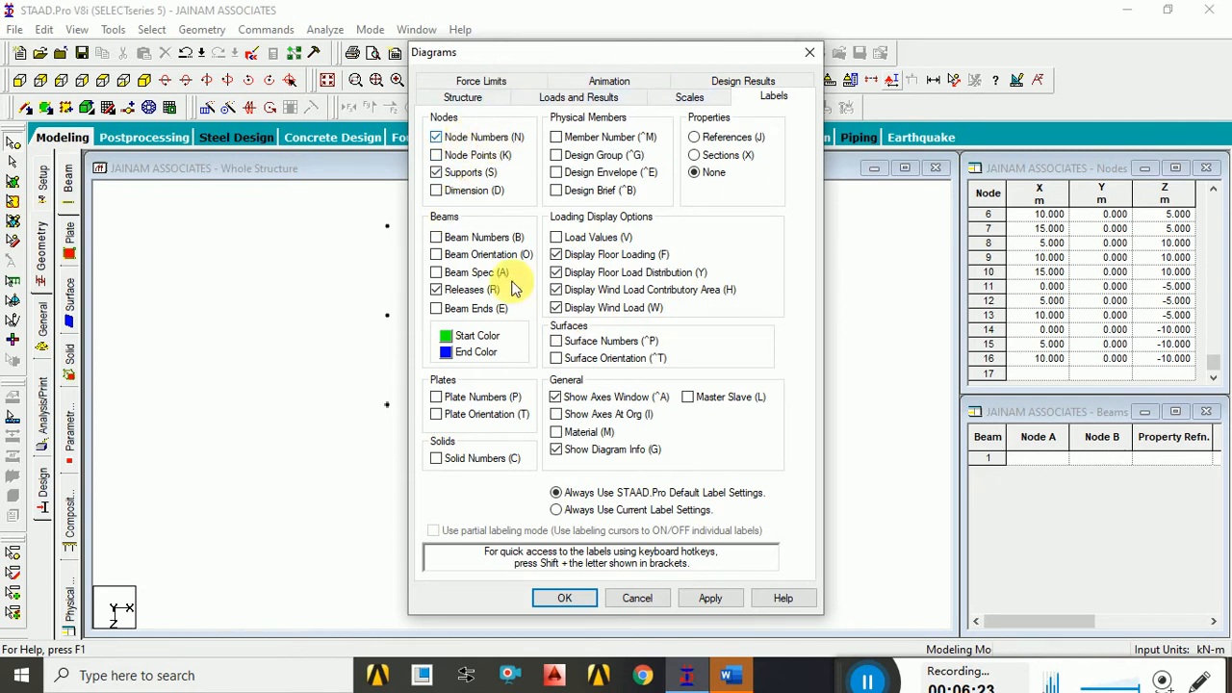
click(561, 595)
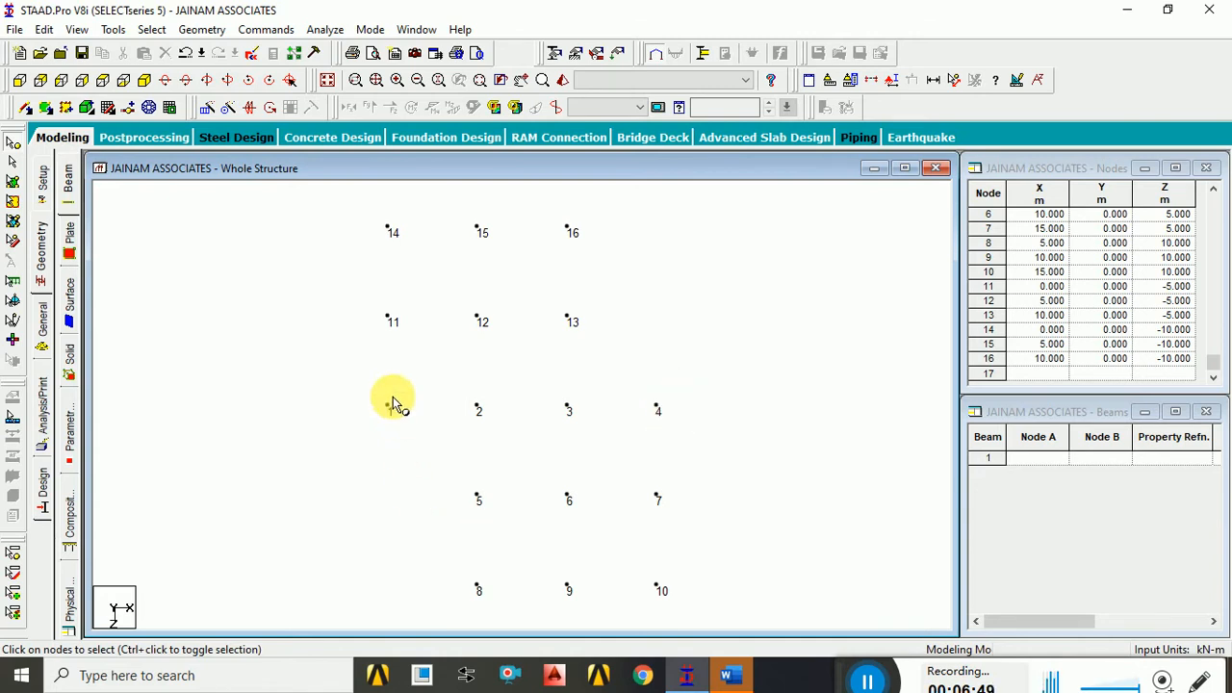
Highlight the nodes by group, the Z = 0 row, the positive-Z rows and the negative-Z rows, to examine their numbering order.
drag(373, 387, 540, 421)
drag(693, 416, 698, 443)
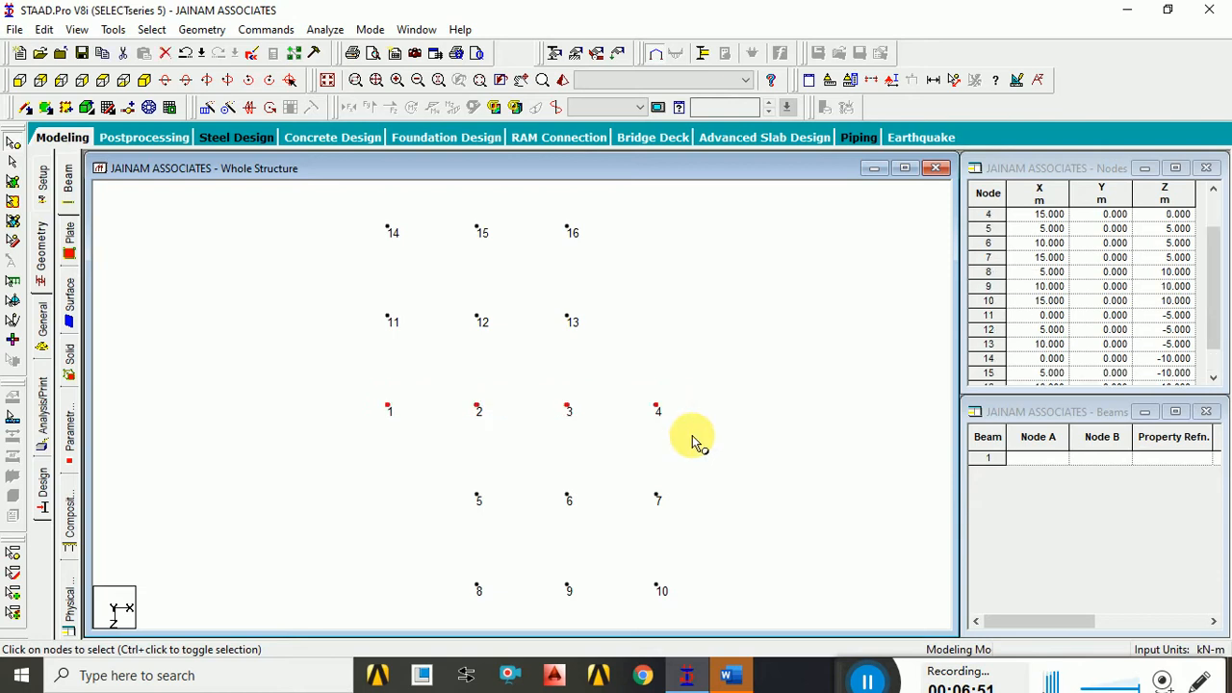
click(454, 471)
drag(454, 470, 712, 606)
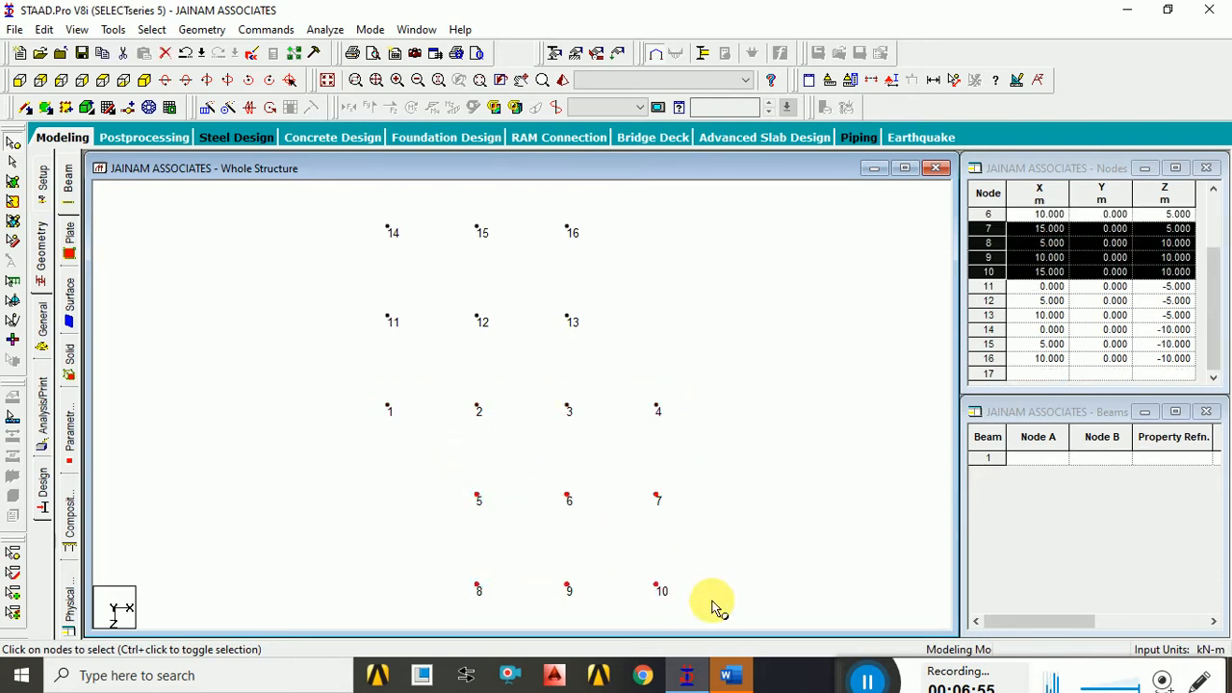
click(361, 231)
drag(361, 206, 616, 330)
click(746, 349)
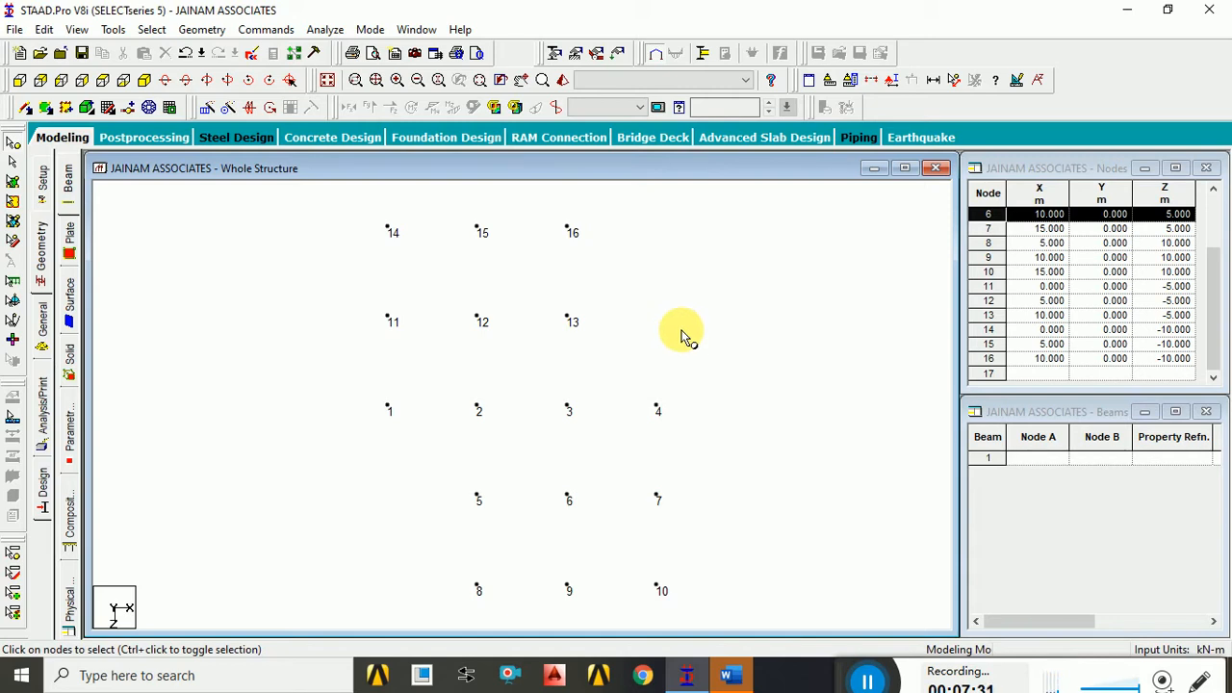
Select all the nodes and review their coordinates in the node table.
key(ctrl+a)
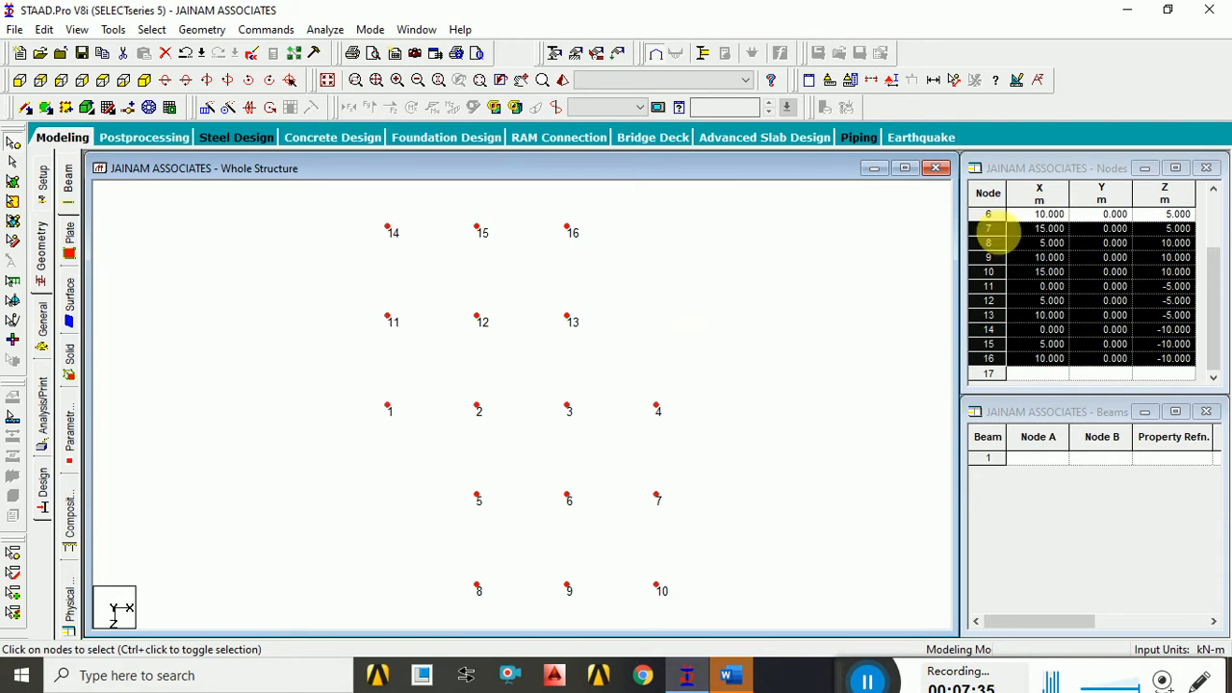
scroll(1046, 274, up, 2)
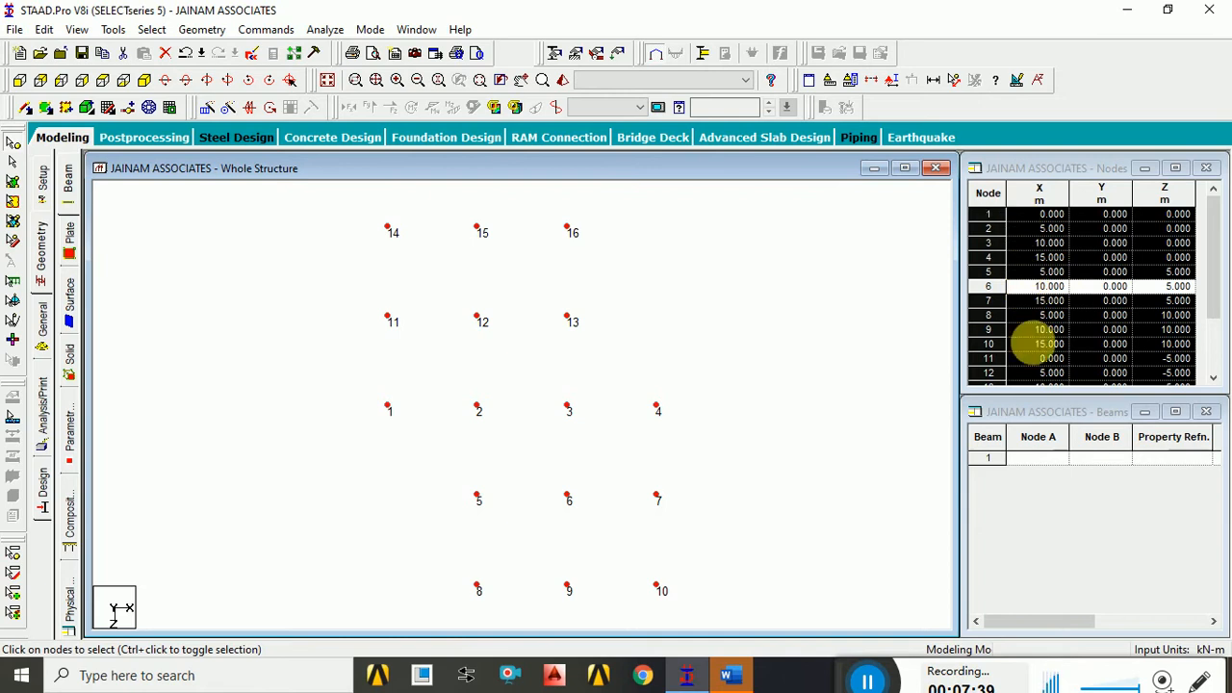
scroll(1049, 301, down, 2)
scroll(1047, 306, up, 2)
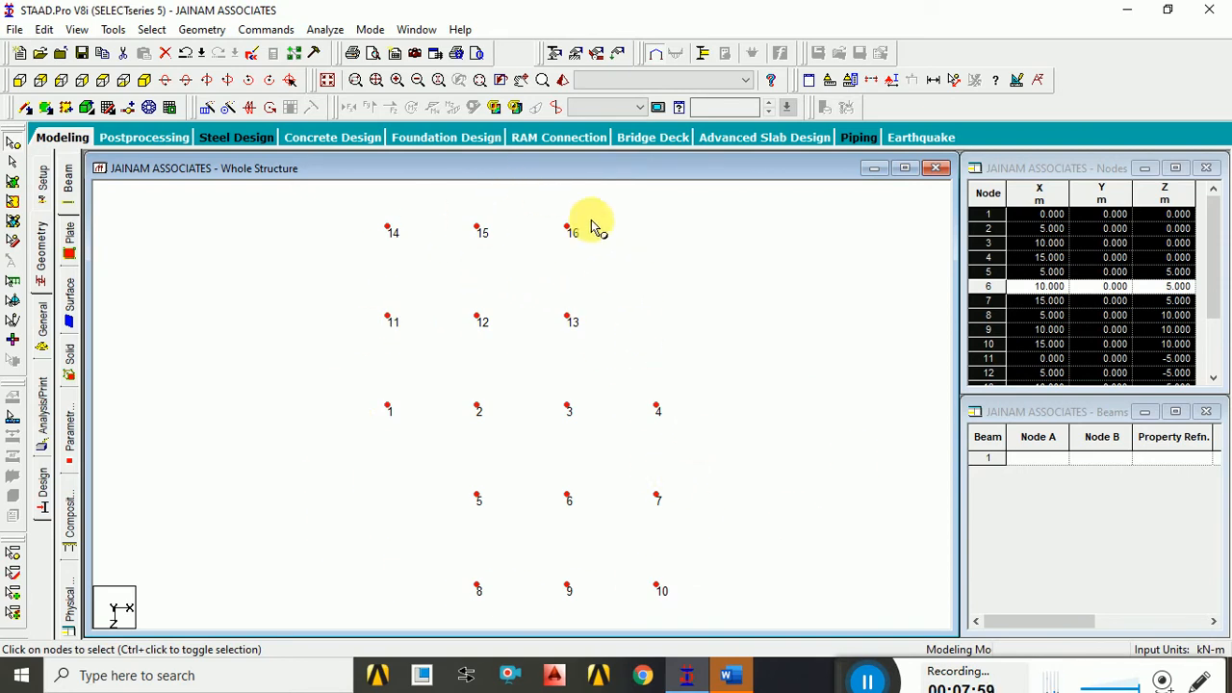
click(207, 30)
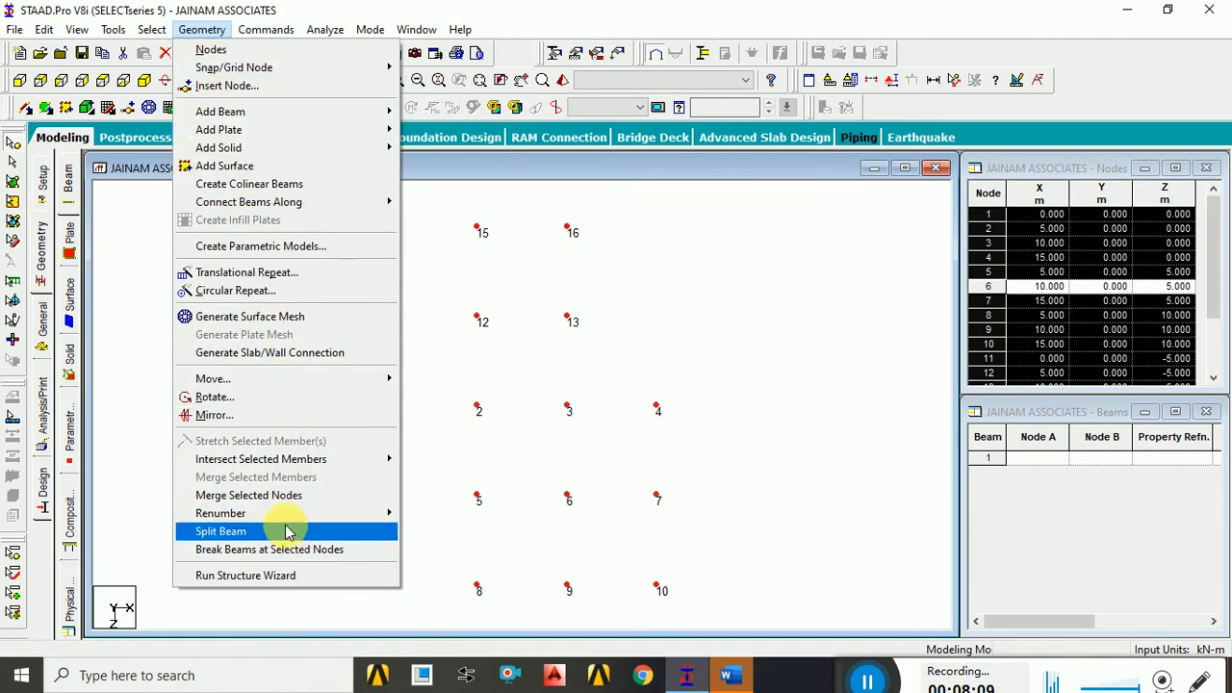
mouse_move(287, 515)
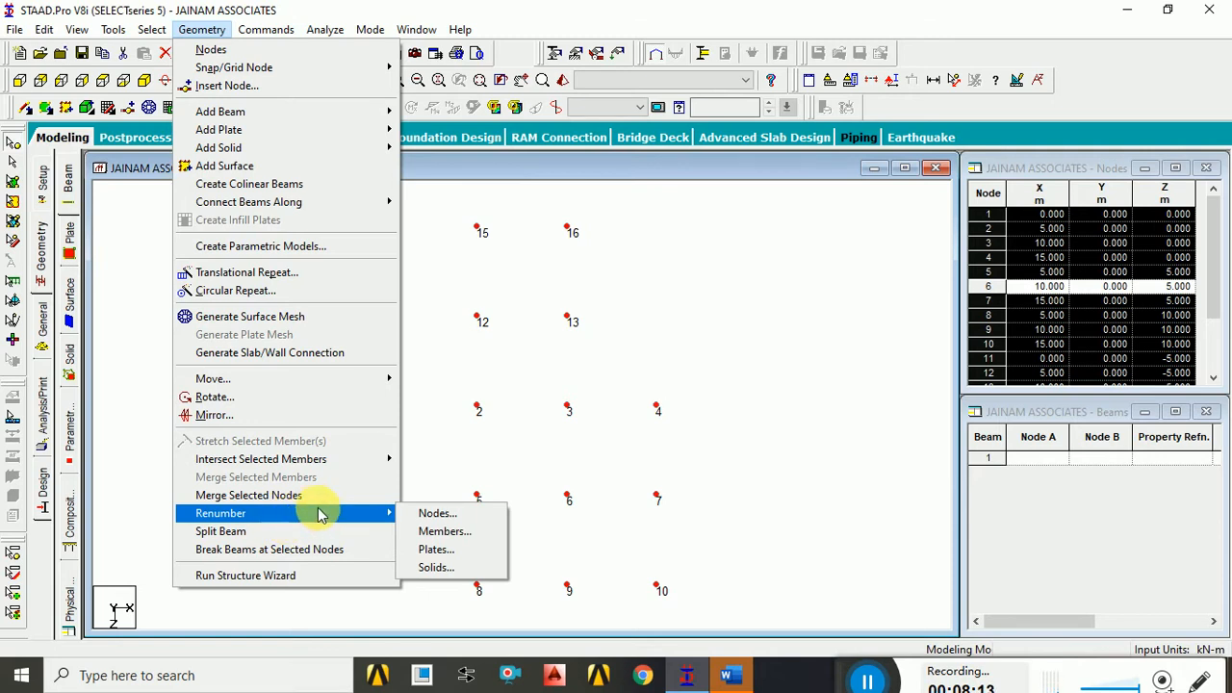
click(435, 517)
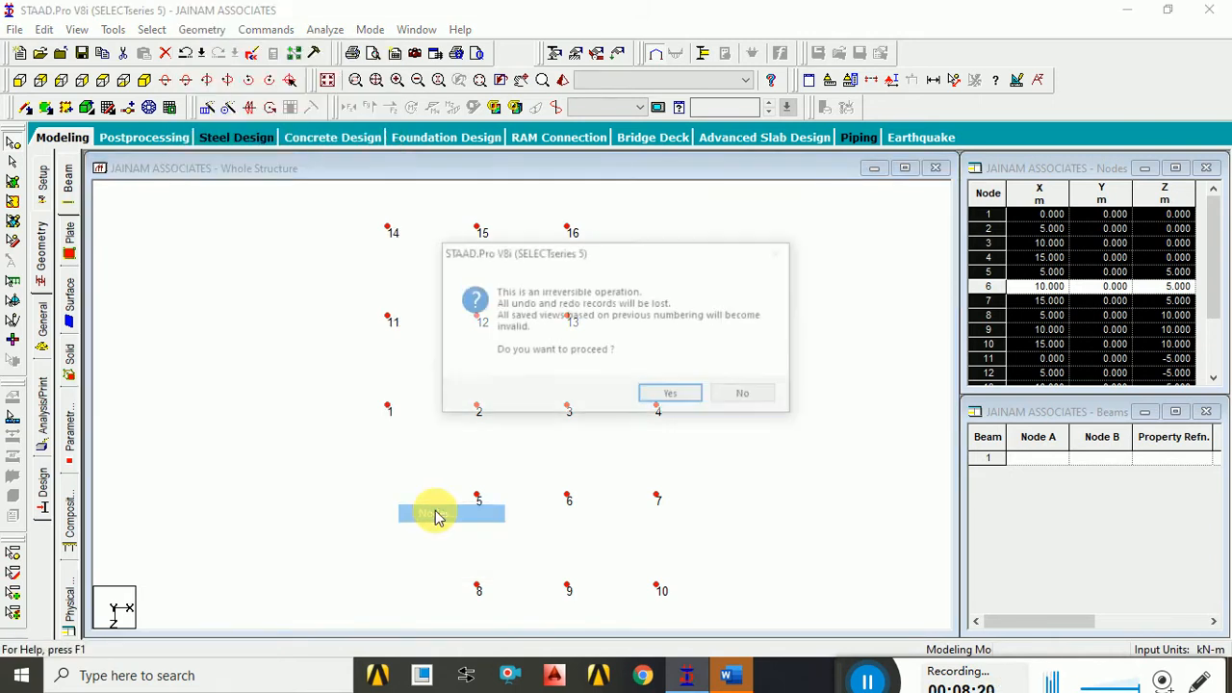
click(655, 396)
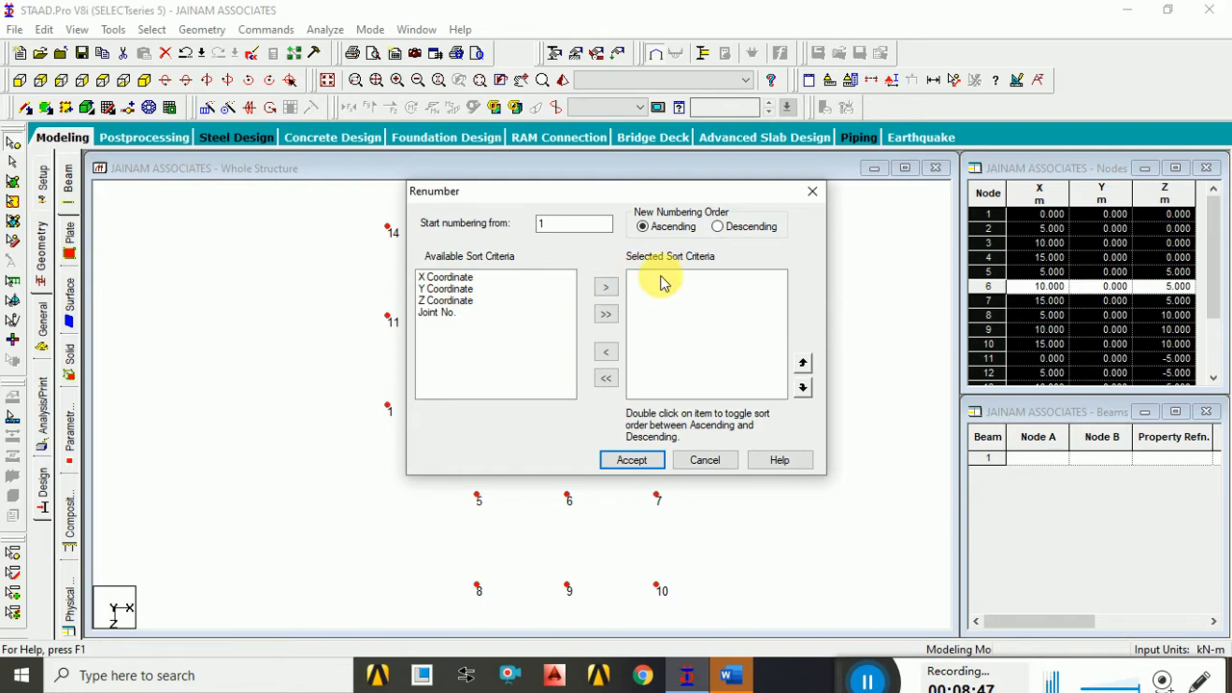
click(440, 276)
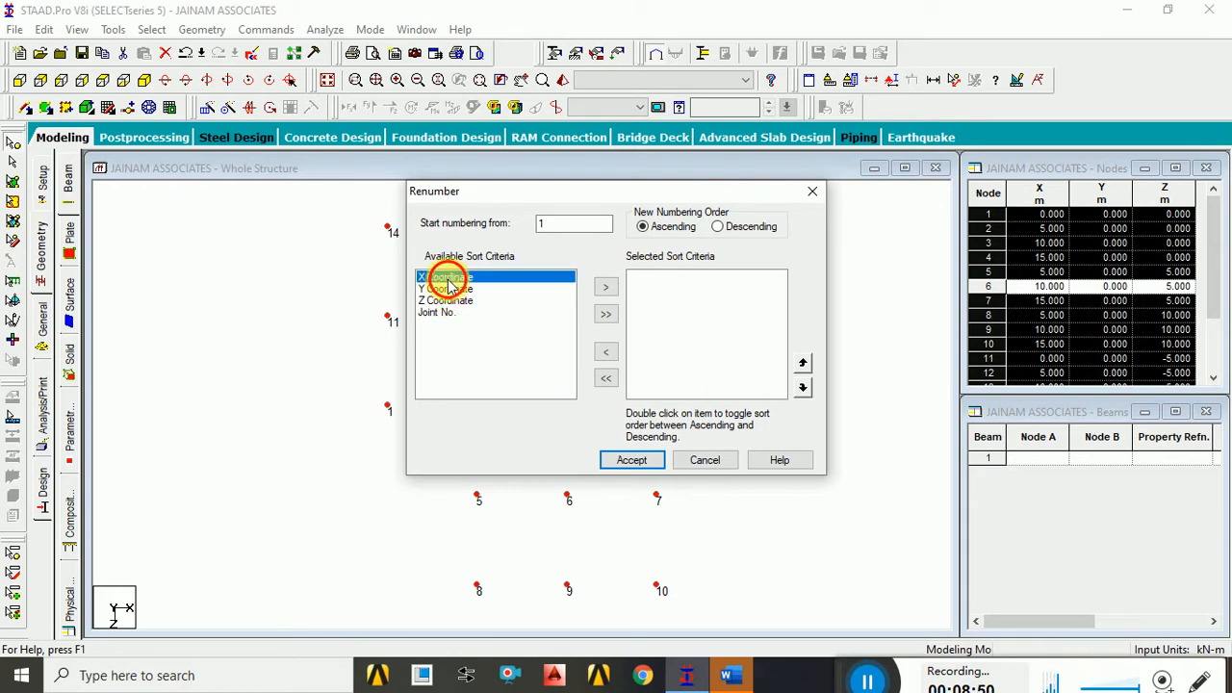
click(606, 288)
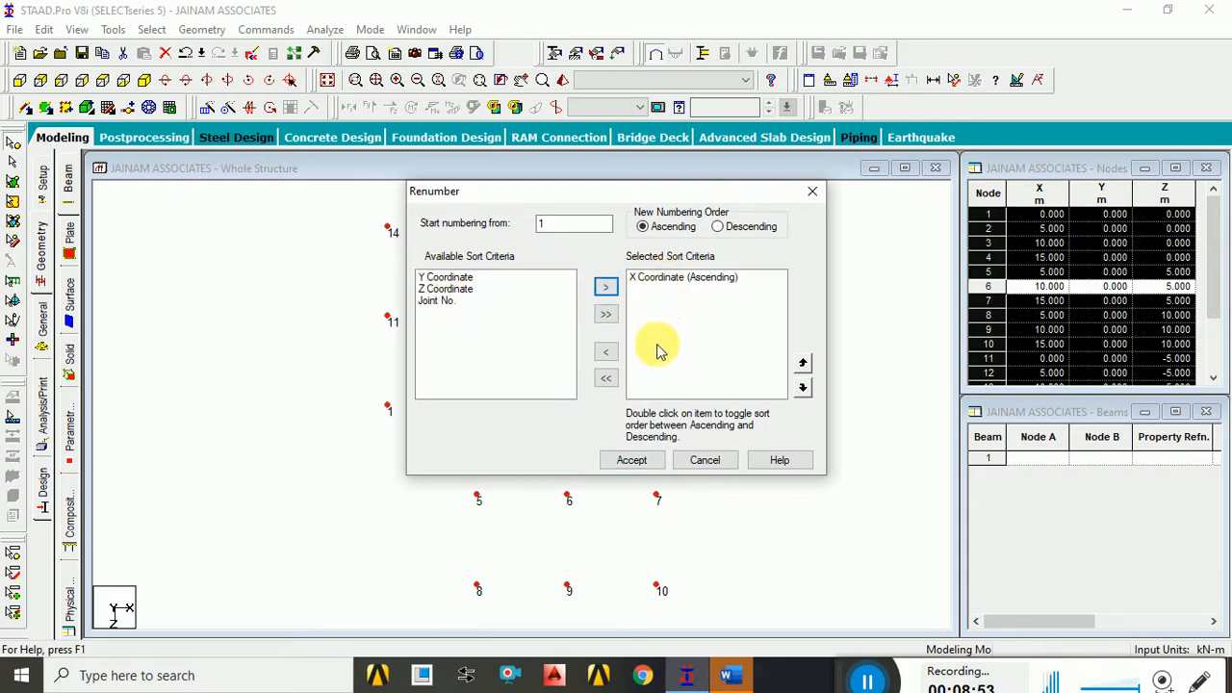
click(643, 277)
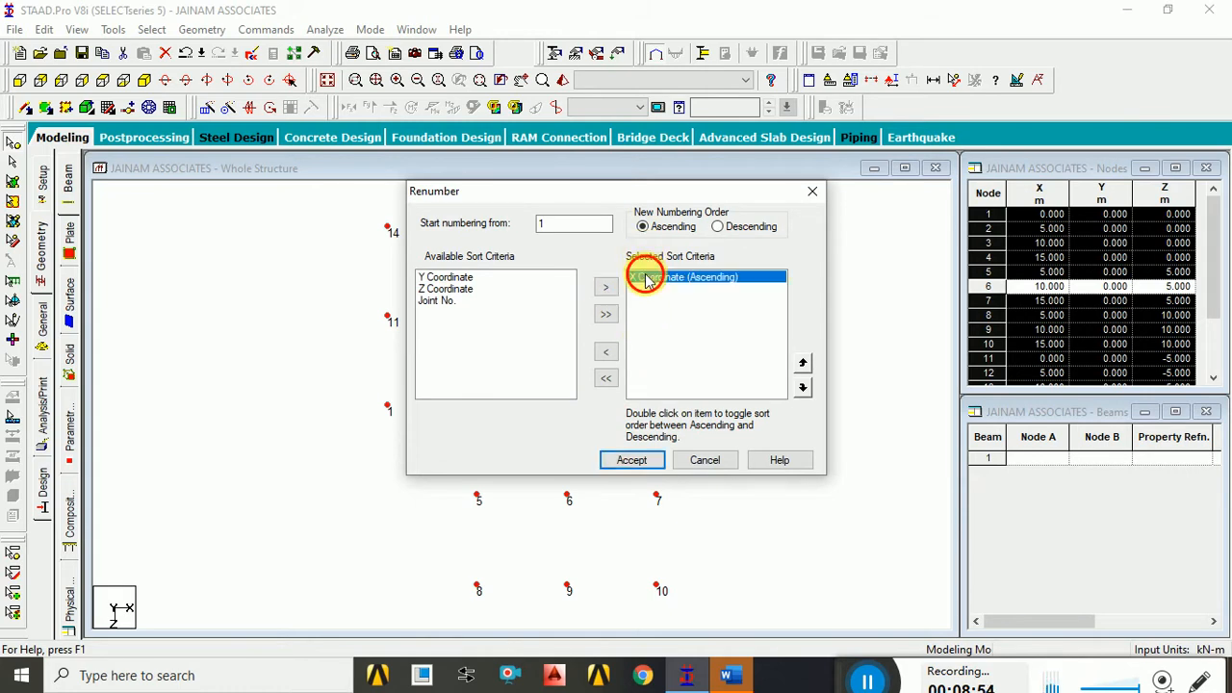
click(606, 351)
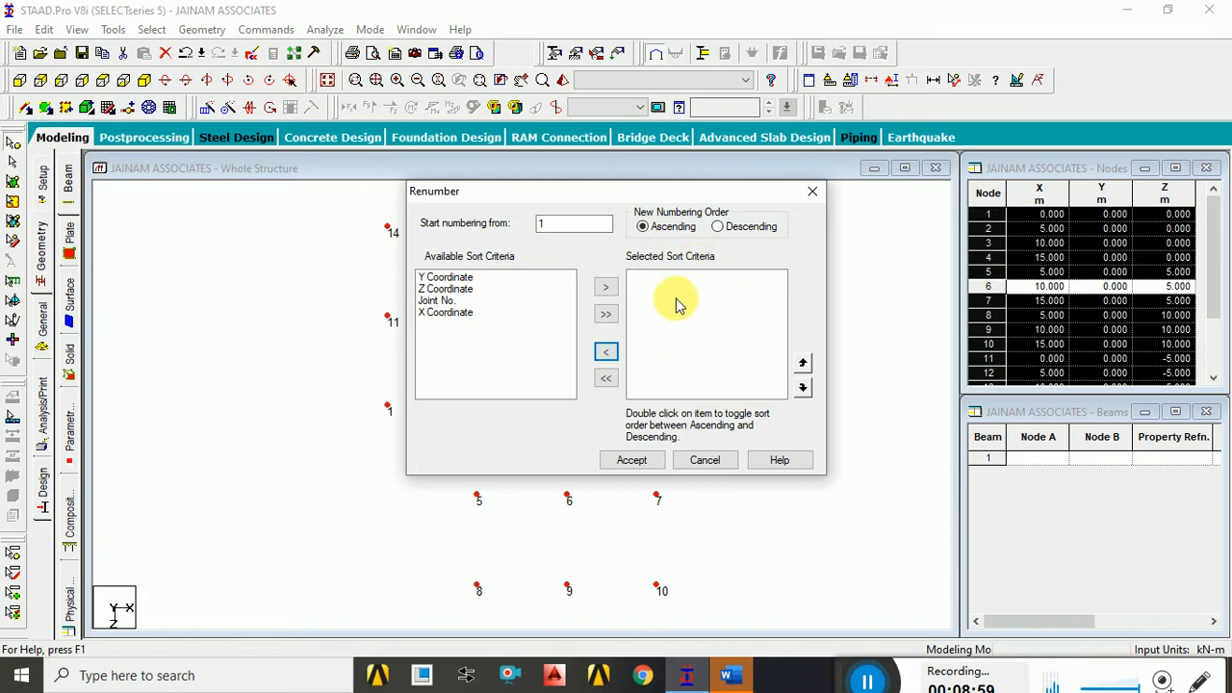
click(692, 316)
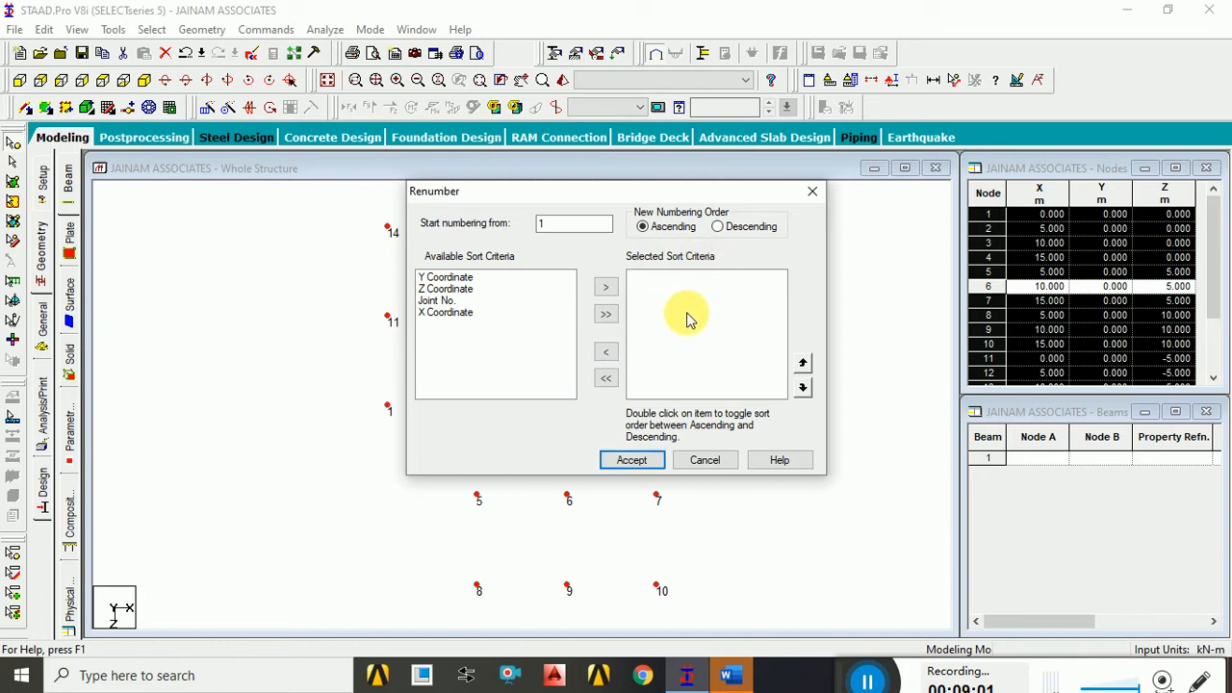
drag(655, 192, 933, 189)
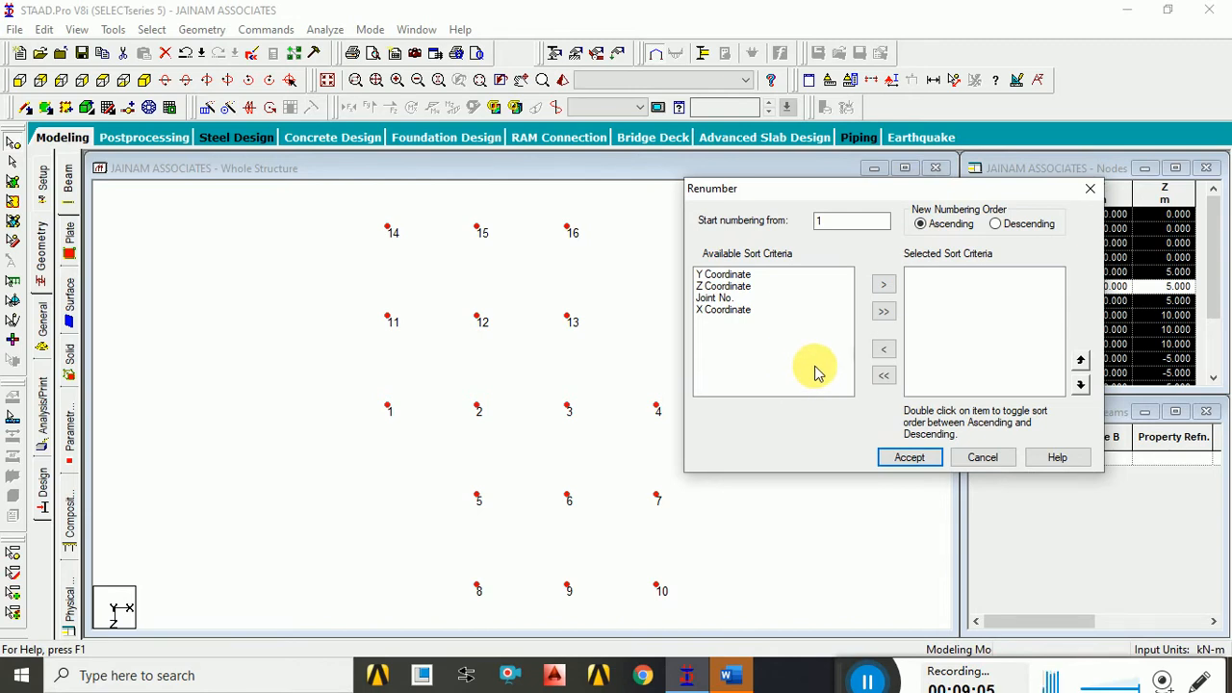
drag(817, 193, 861, 169)
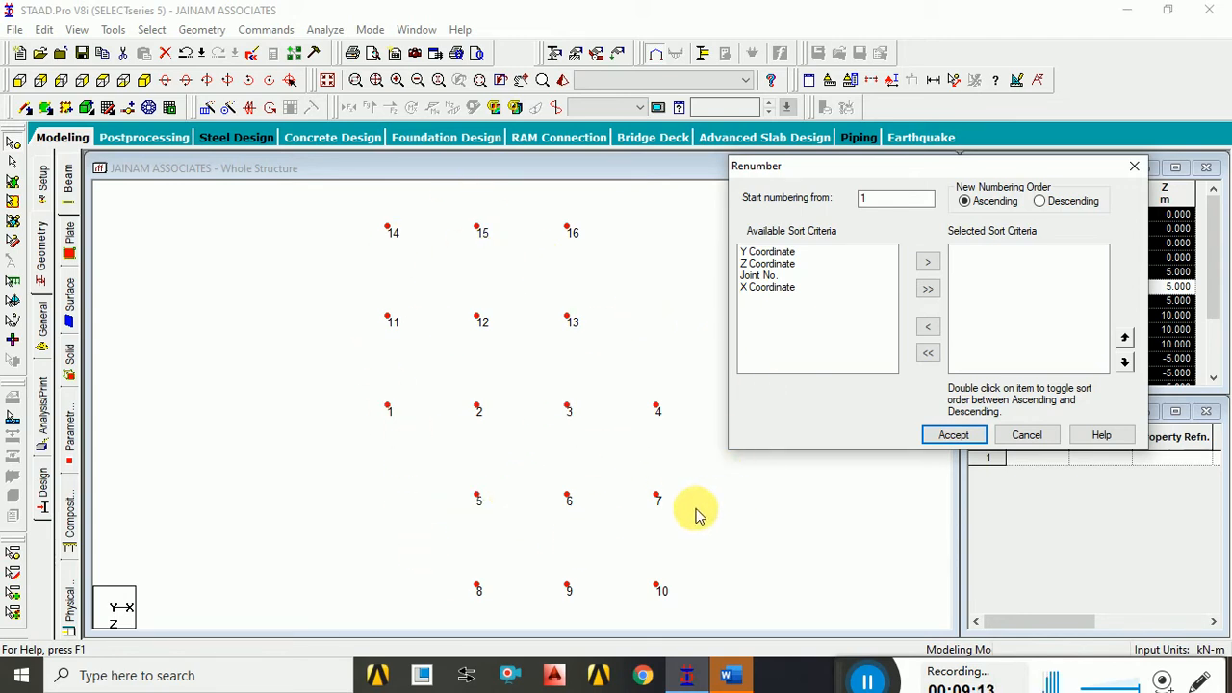
click(1133, 166)
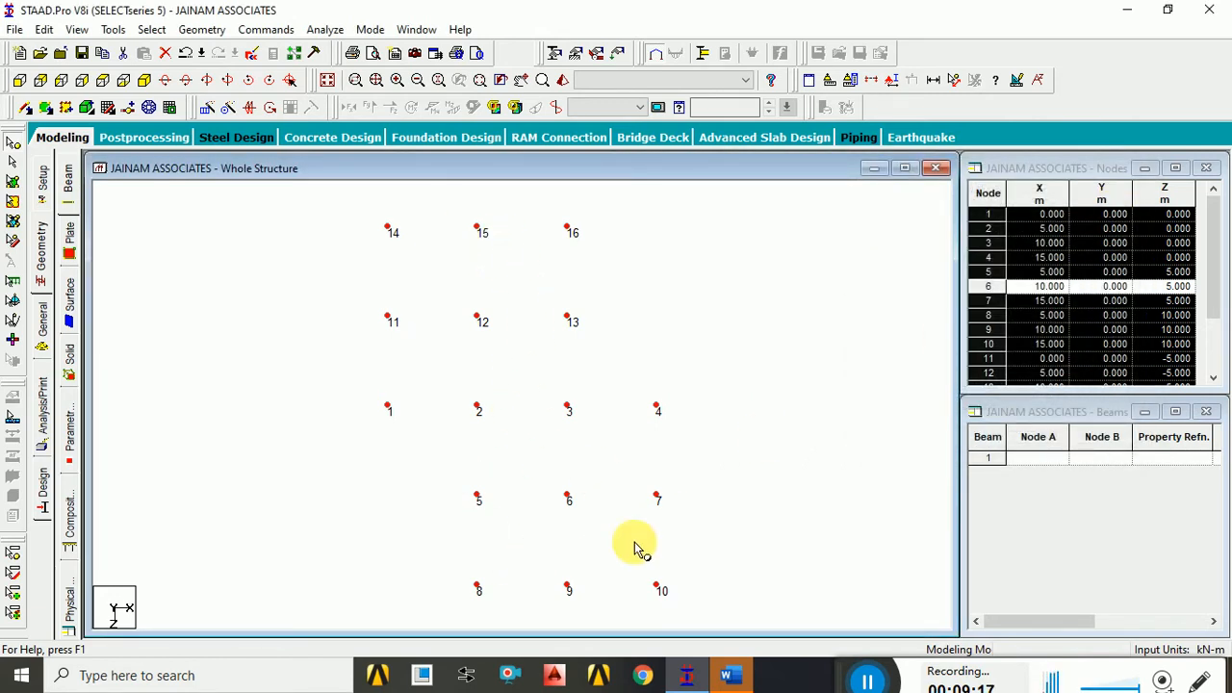
Start renumbering the selected nodes, agreeing to the irreversible operation, and use Z Coordinate (Ascending) as the only sort criterion.
click(202, 30)
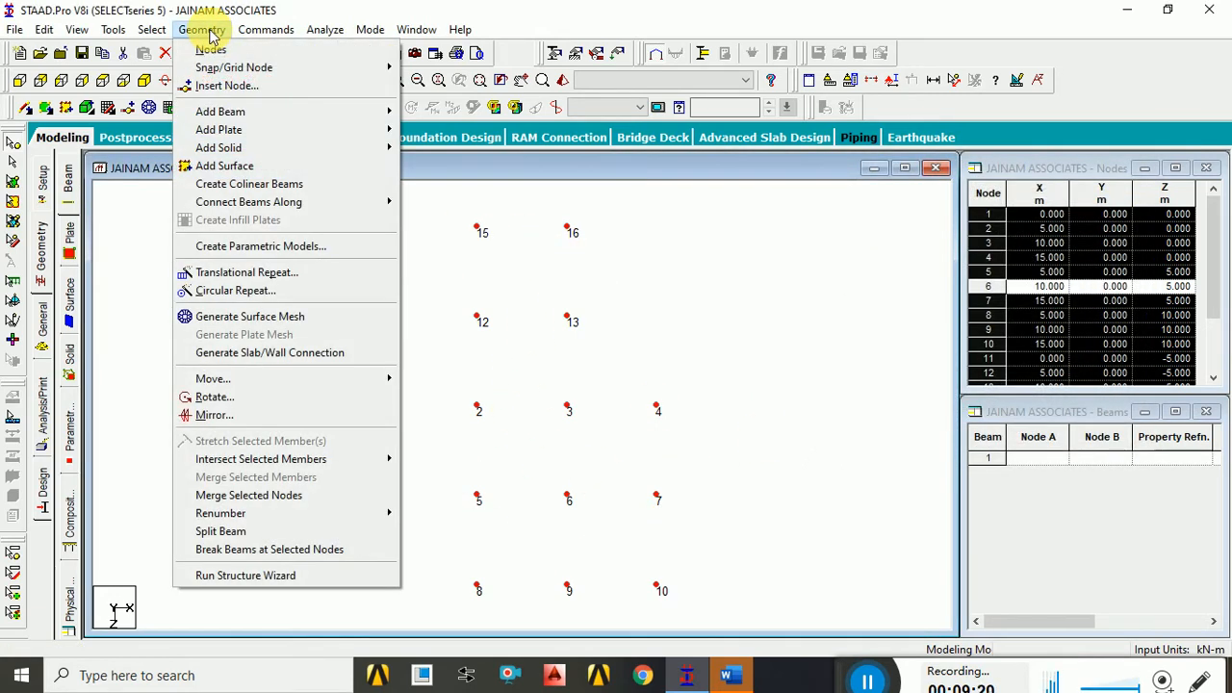
mouse_move(333, 513)
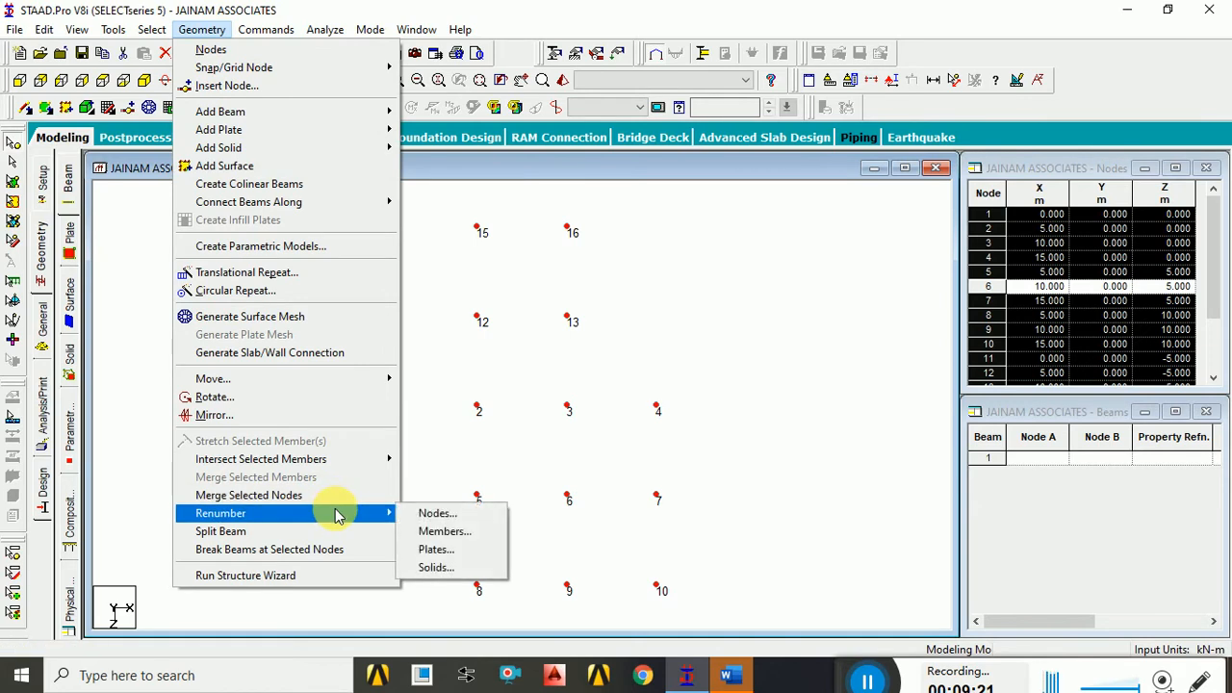
click(429, 516)
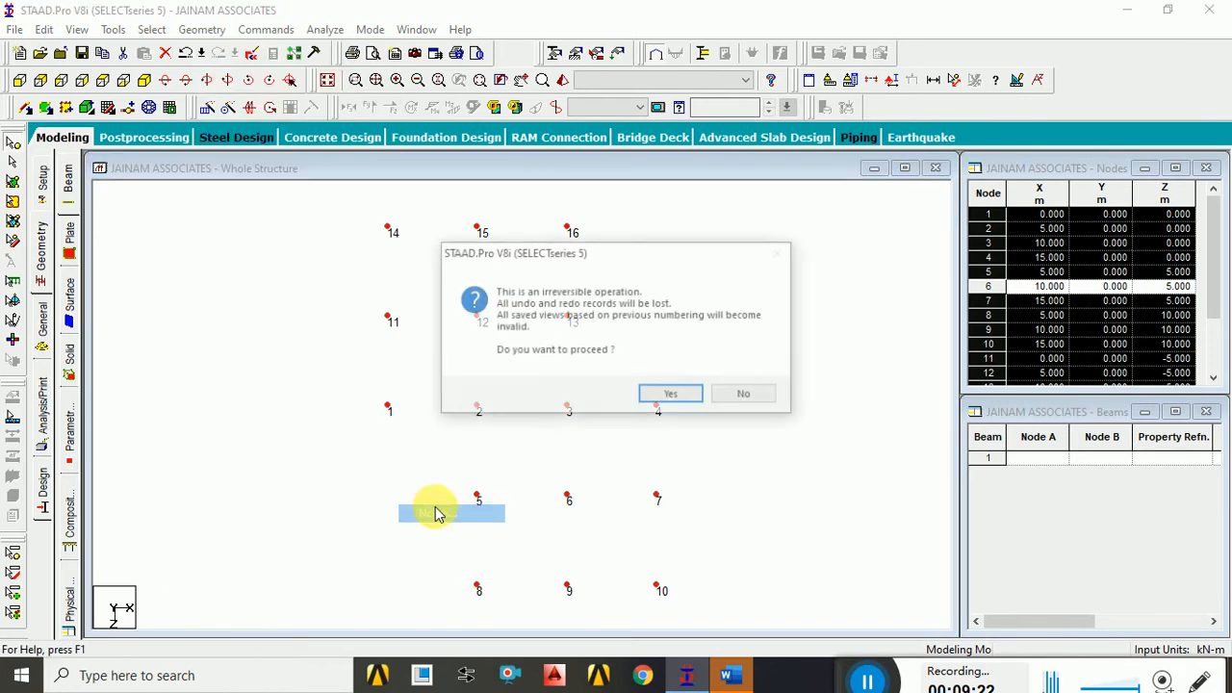
click(662, 396)
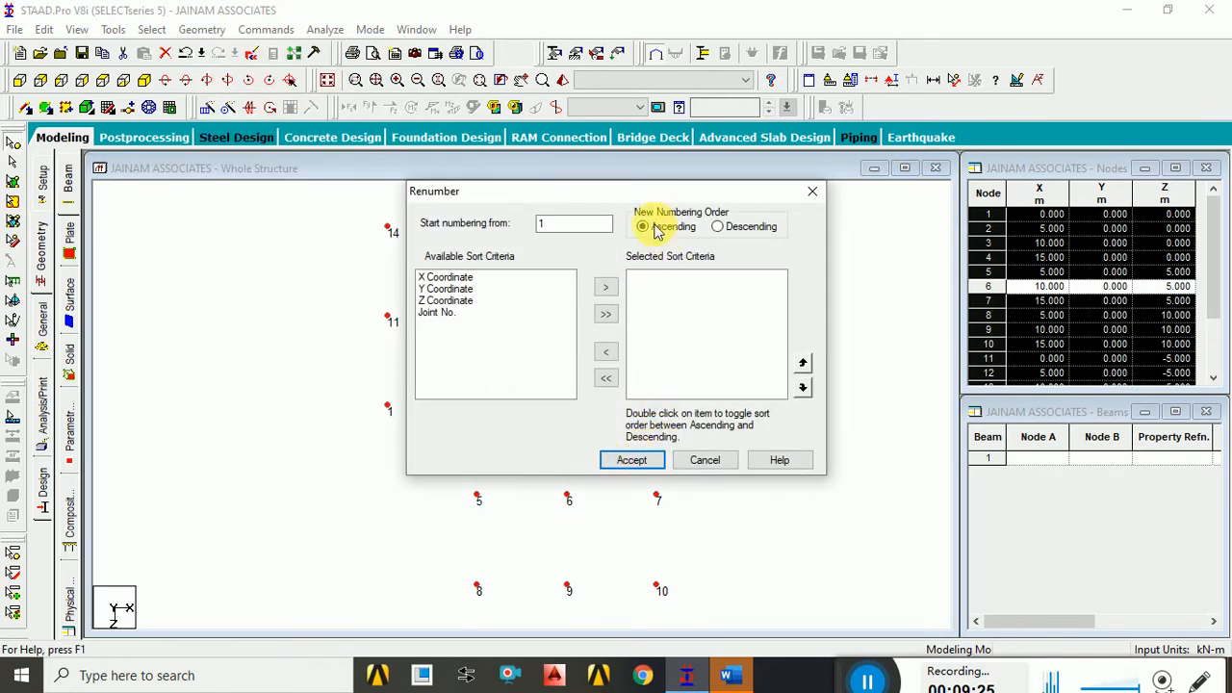
drag(639, 191, 866, 159)
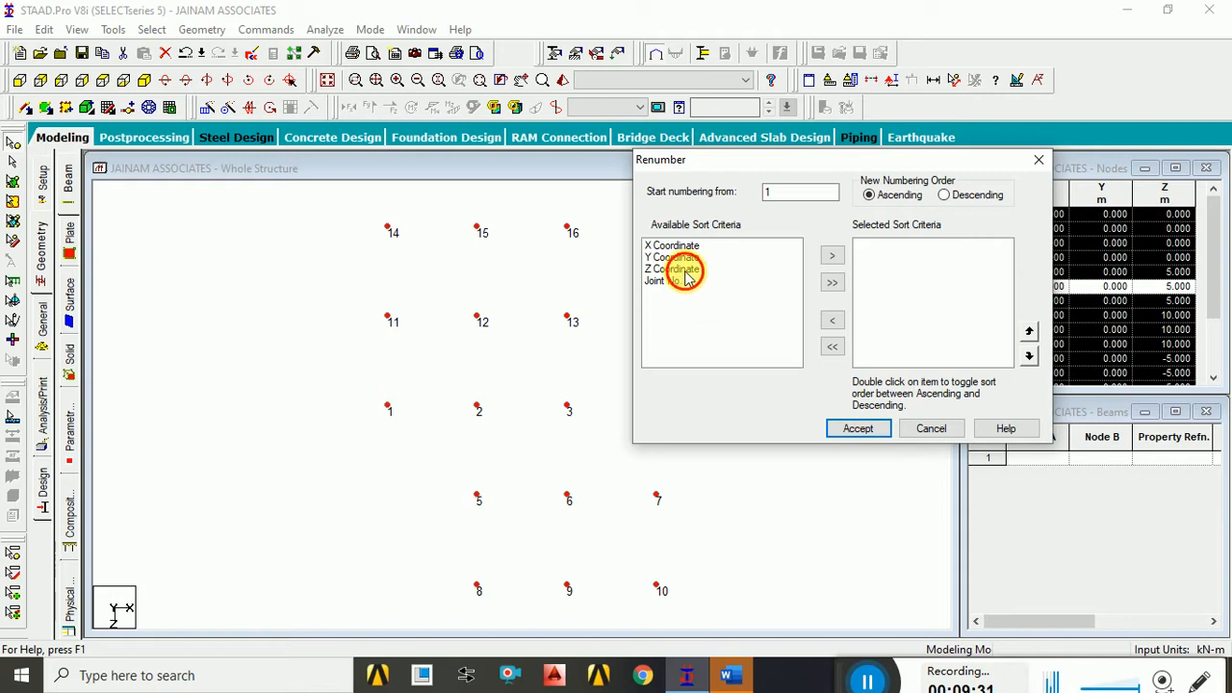
click(685, 271)
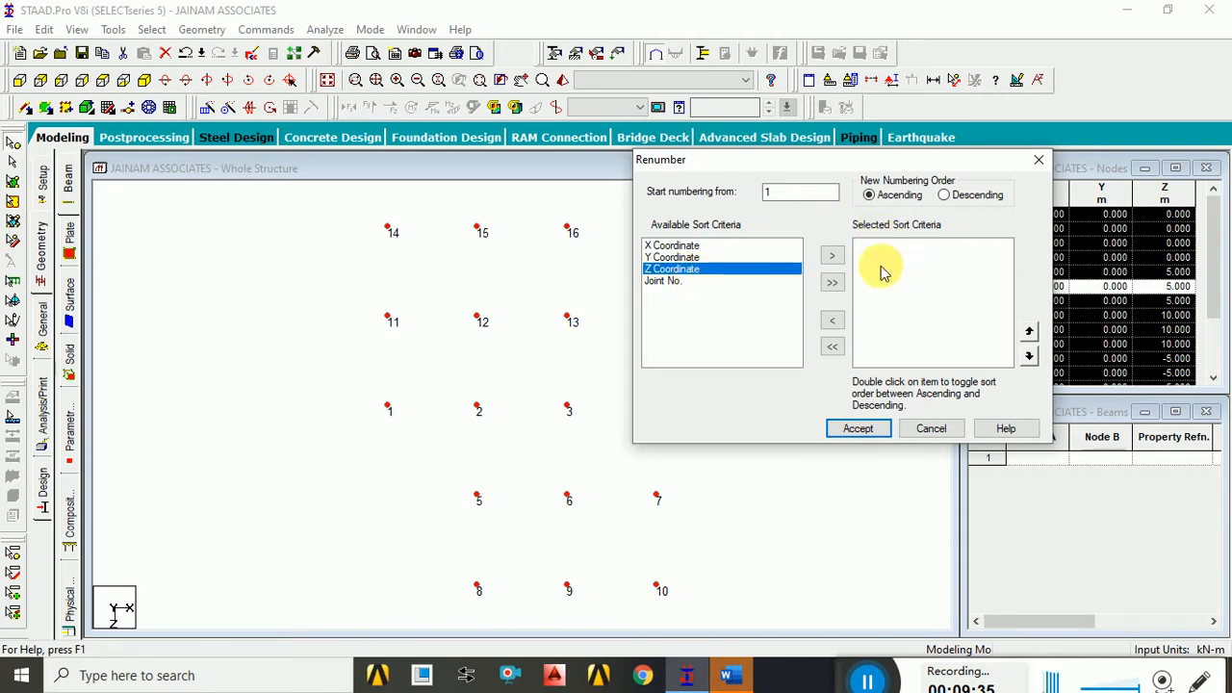
click(834, 256)
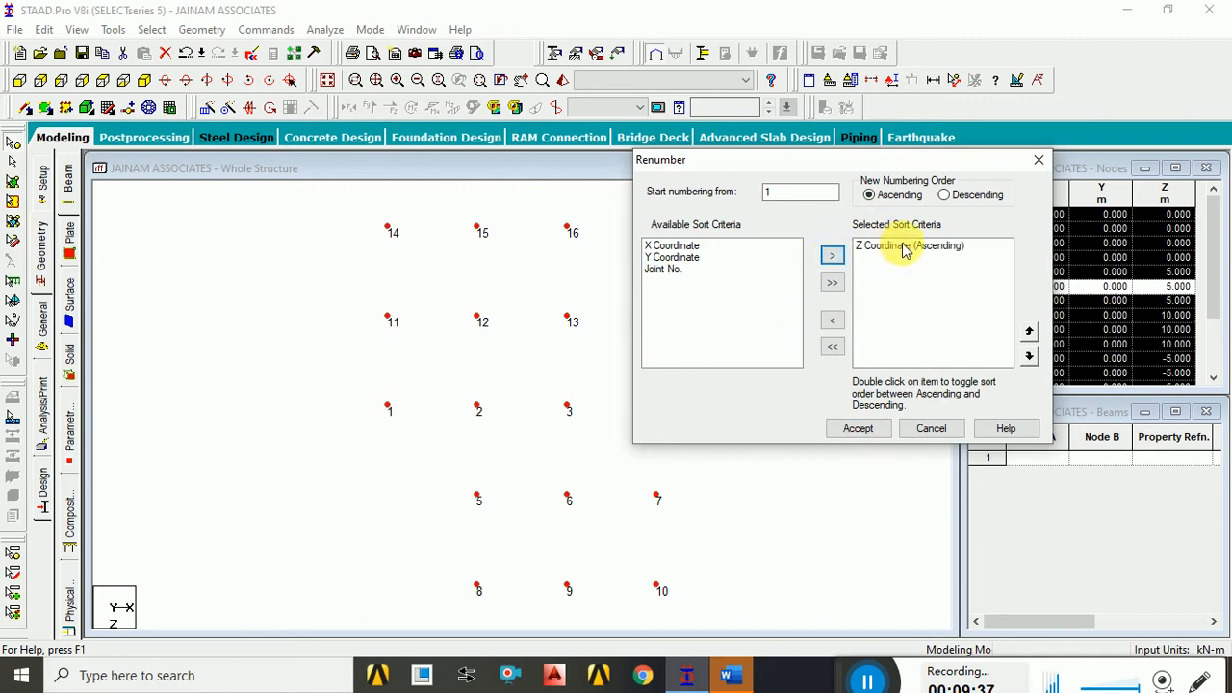
click(905, 247)
click(906, 279)
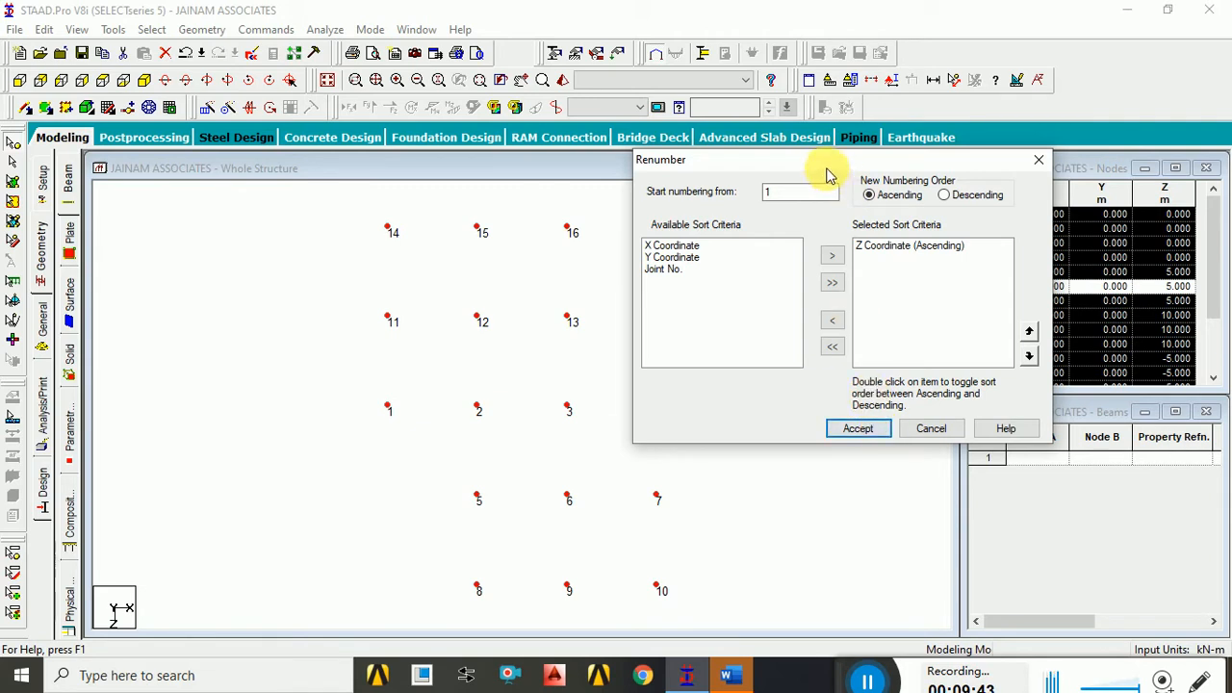
drag(822, 160, 923, 141)
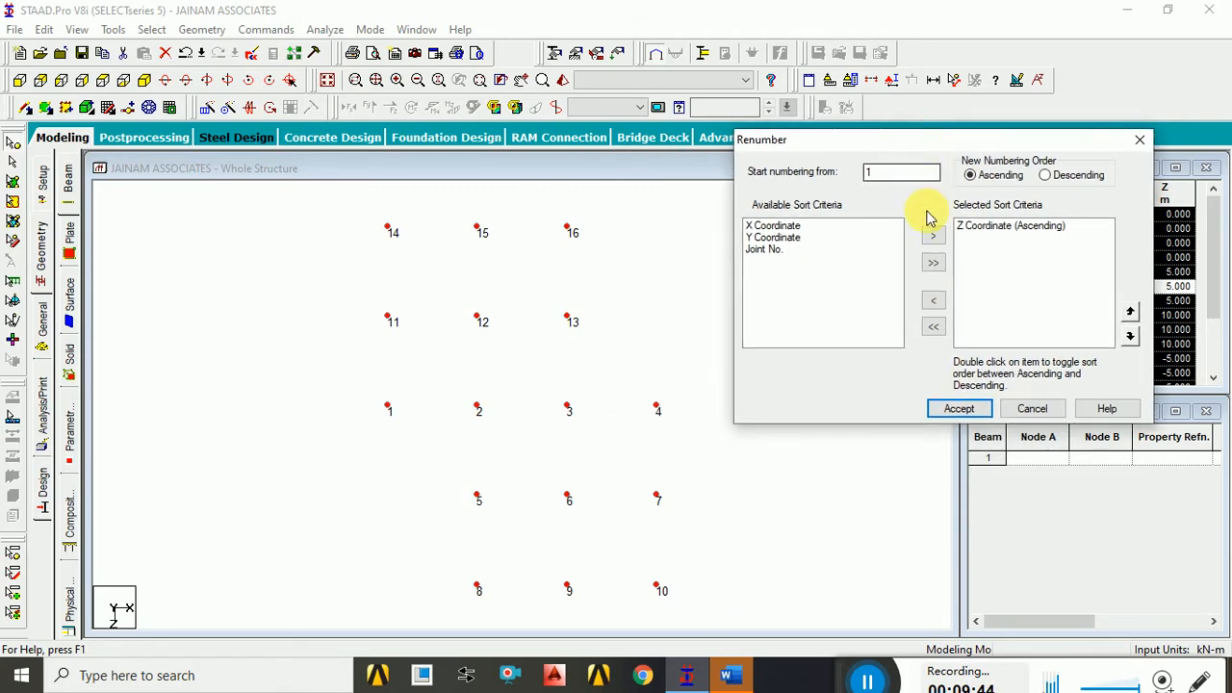
click(1000, 229)
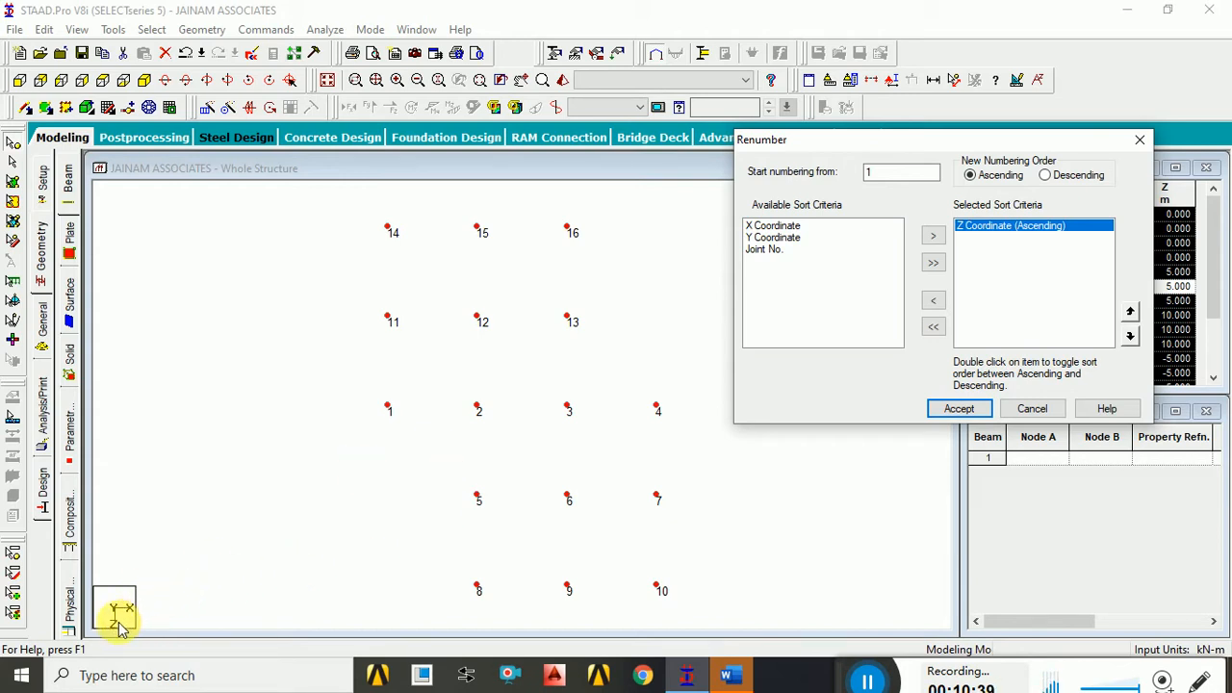
click(983, 234)
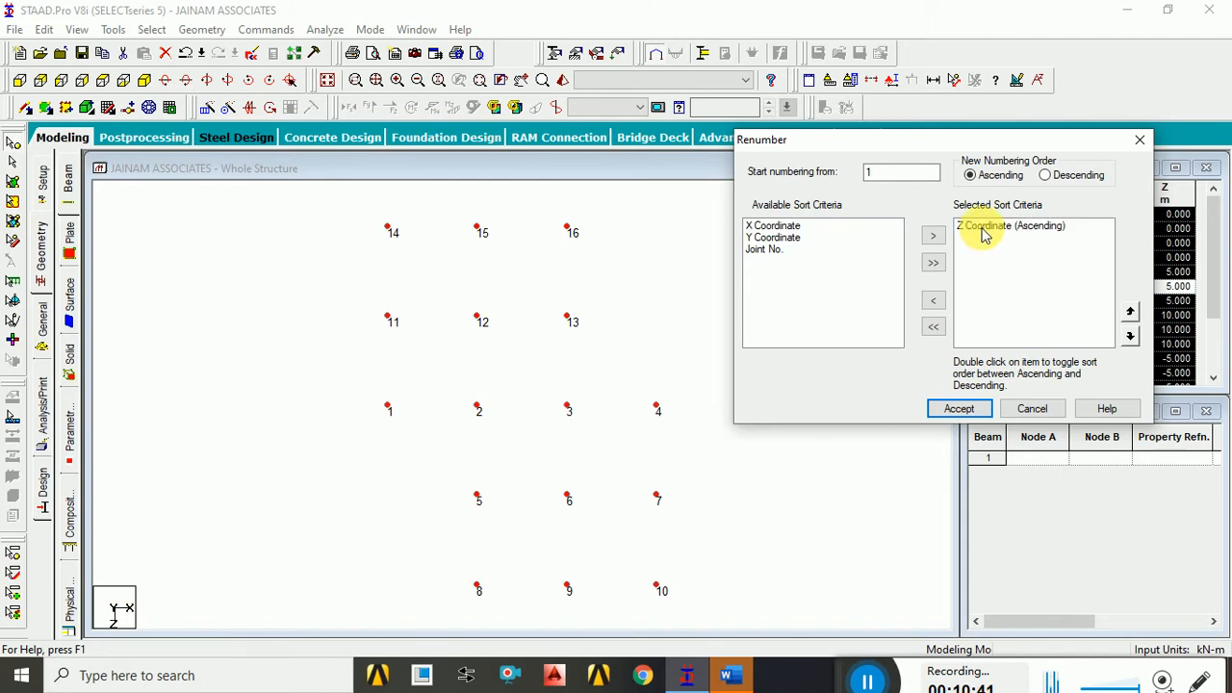
click(984, 230)
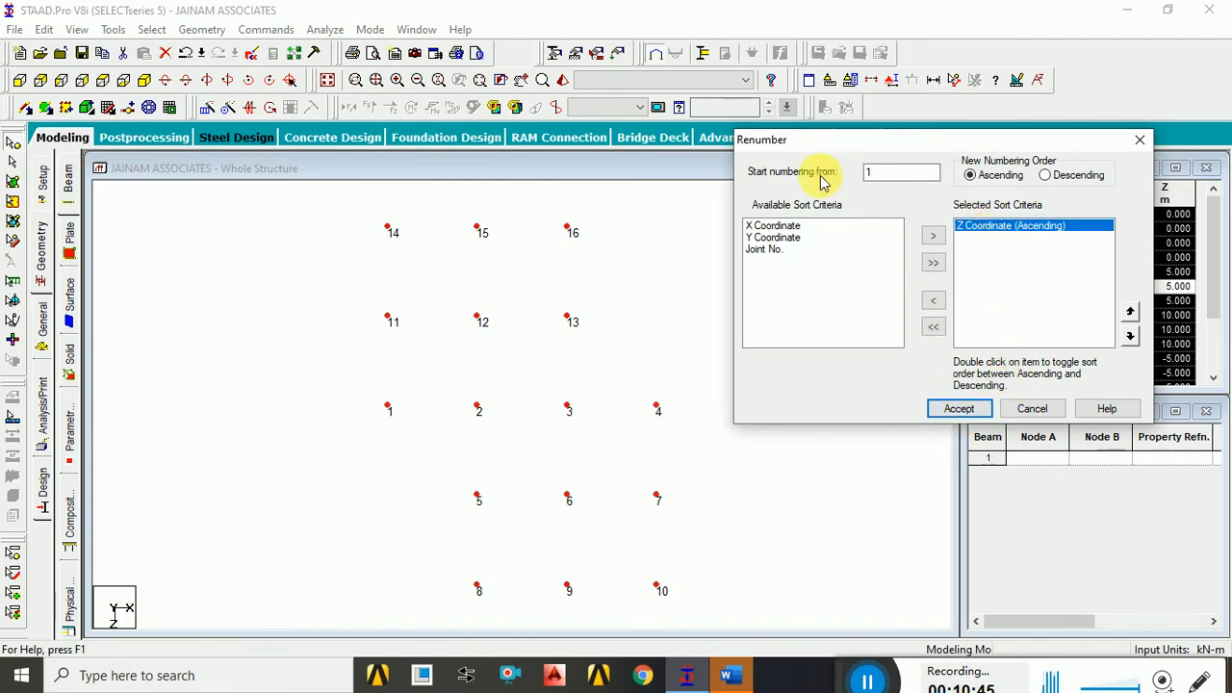
Apply the node renumbering starting from 1 in ascending order, and clear the node selection.
click(879, 178)
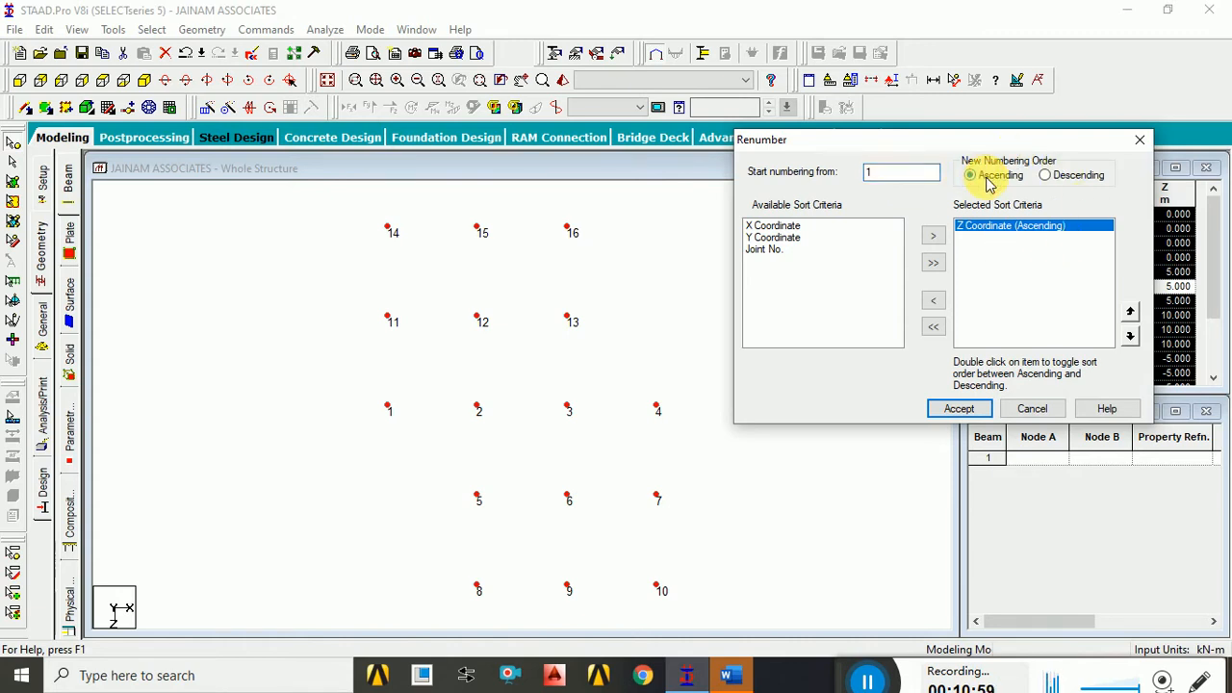
click(911, 180)
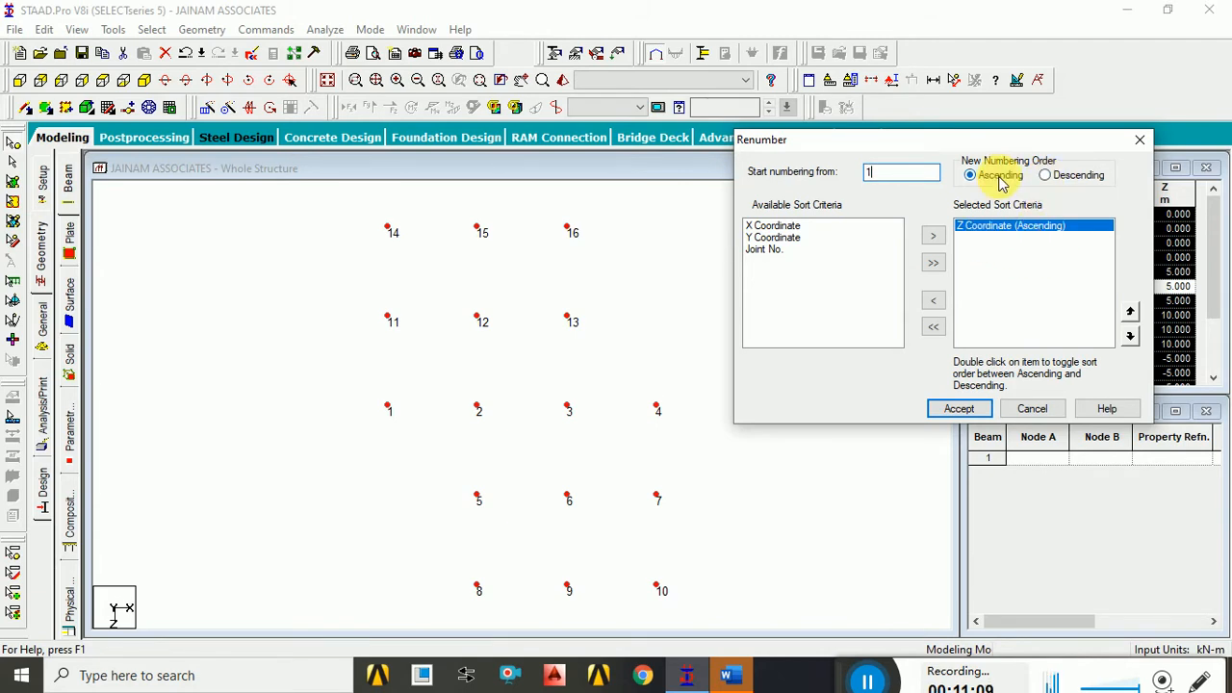
click(975, 414)
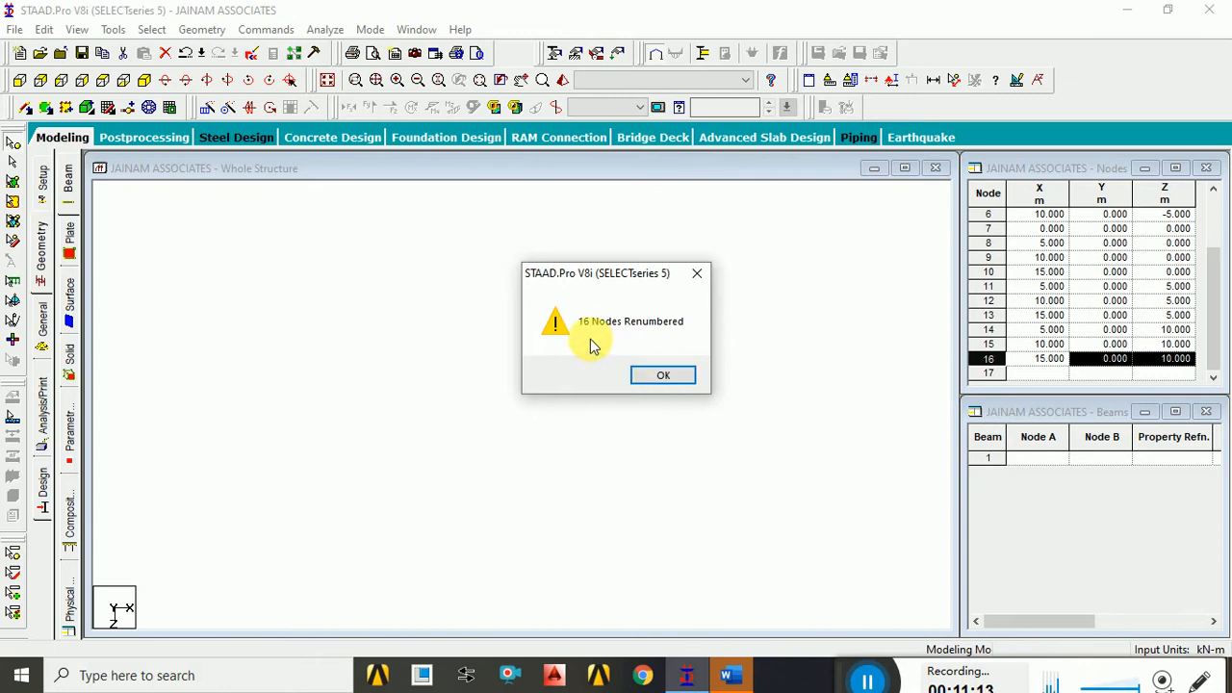
click(662, 375)
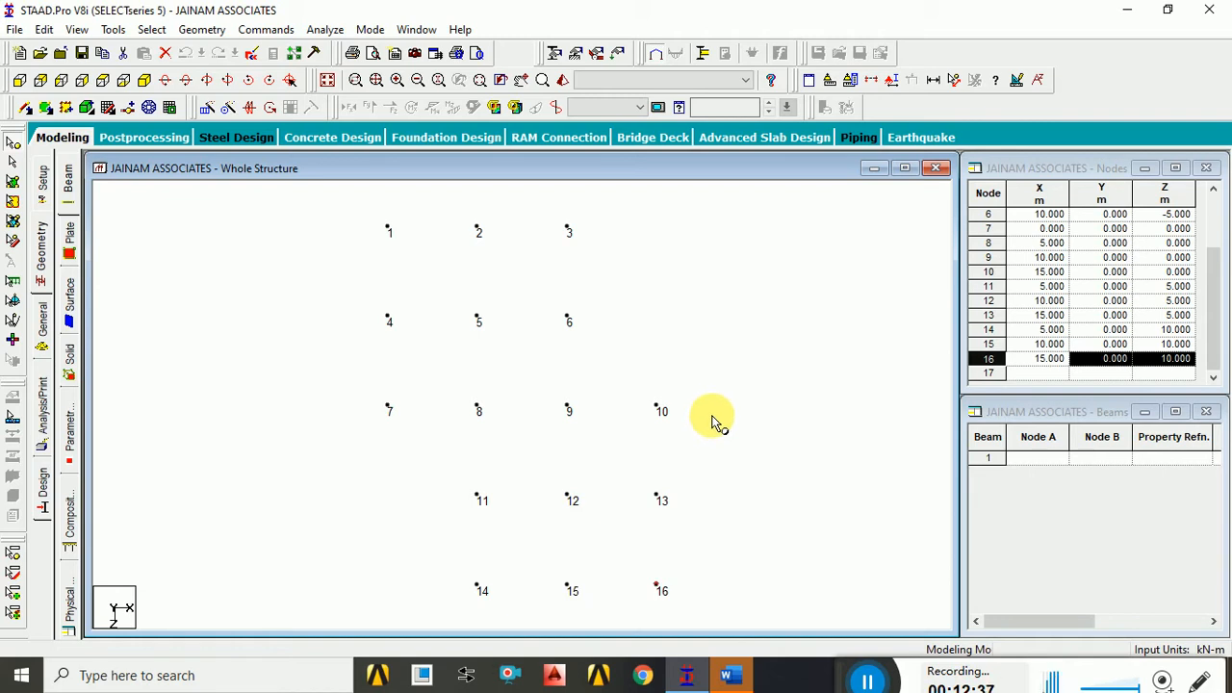
click(713, 421)
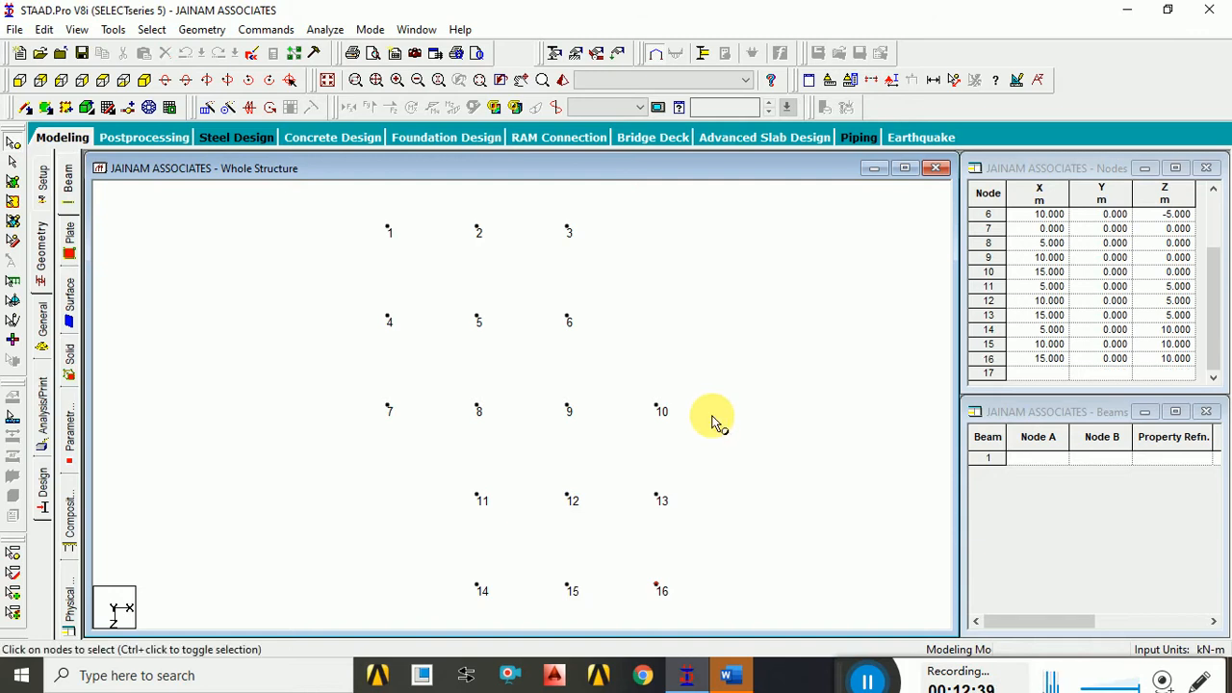
Delete all the existing nodes of the structure and agree to the removal of connected entities.
key(ctrl+a)
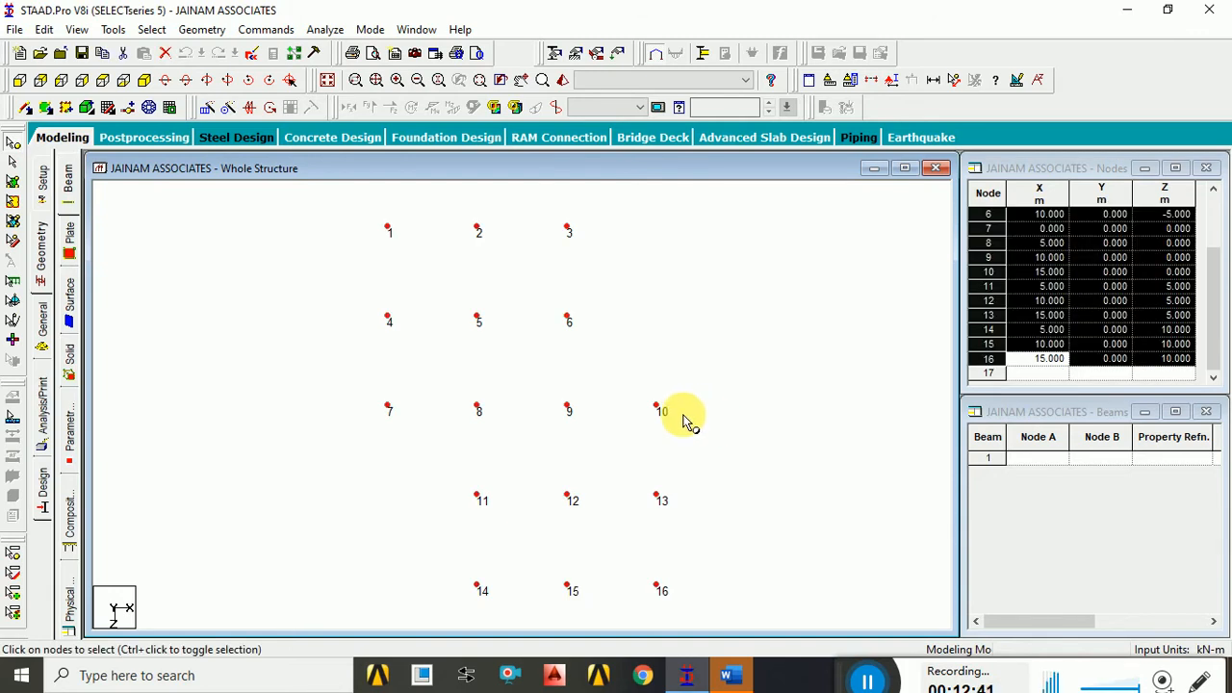
key(Delete)
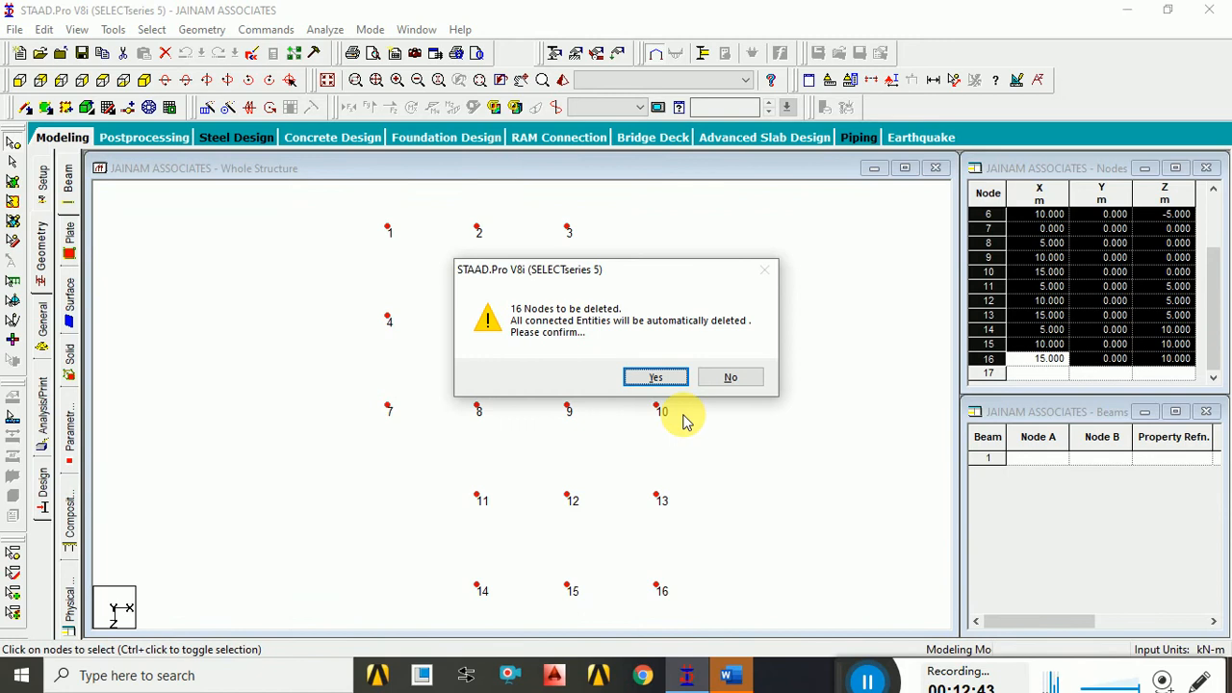
key(Return)
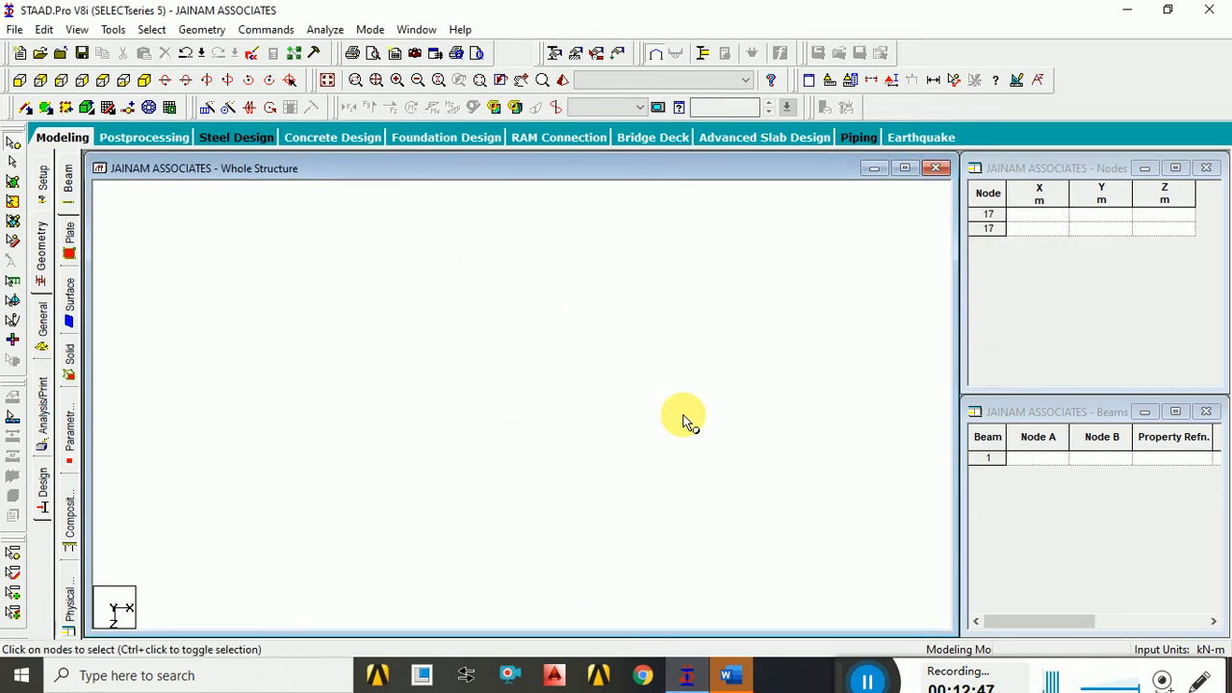
Create a single node at the origin with X, Y and Z coordinates of 0 in the node table.
click(1019, 218)
text(0)
key(Tab)
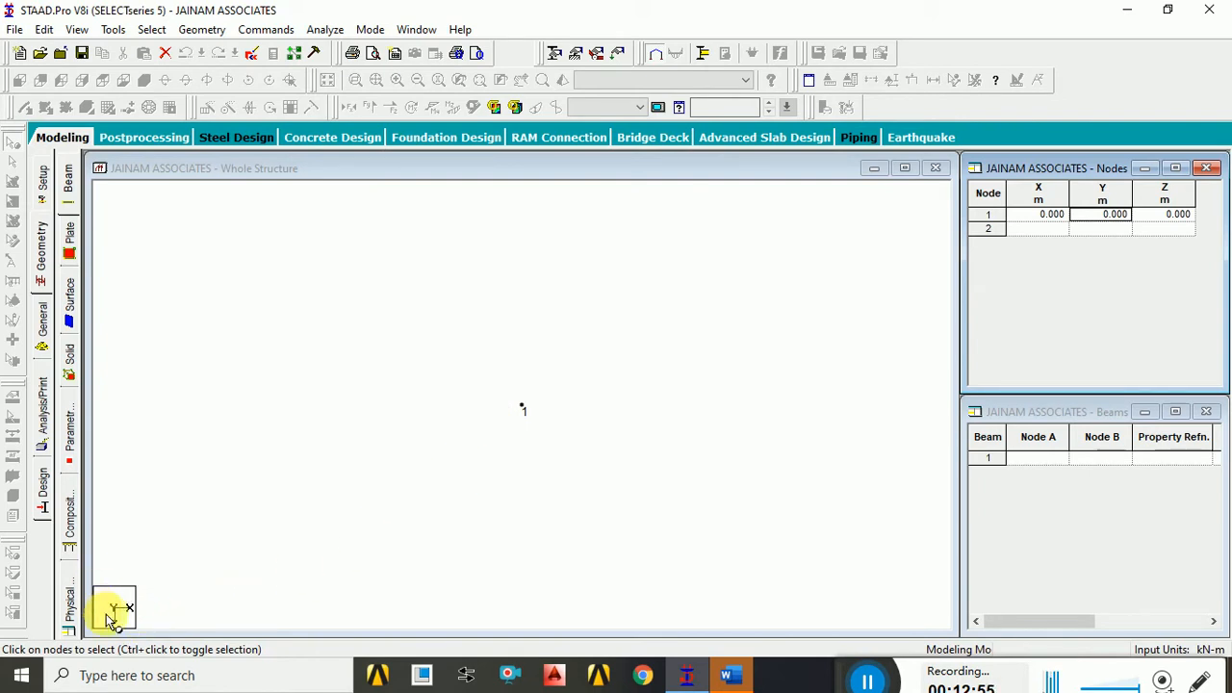
click(275, 474)
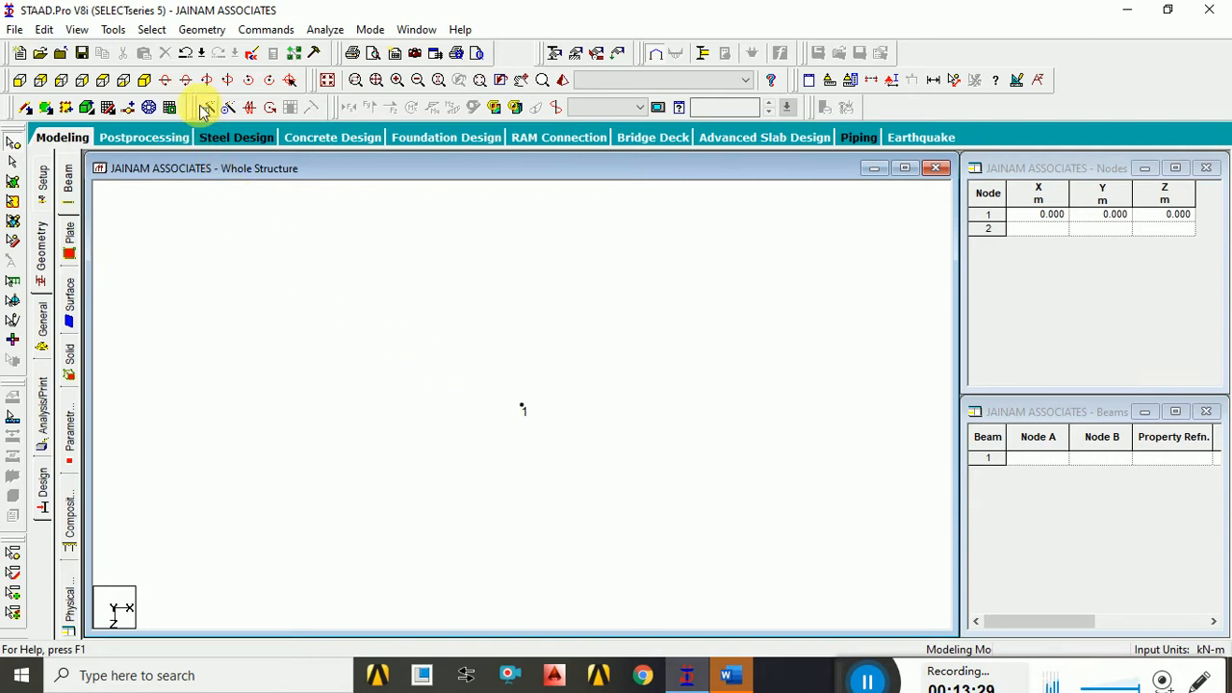
Copy the origin node along global X with Translational Repeat, using 4 steps at 5 m spacing.
drag(484, 365, 572, 445)
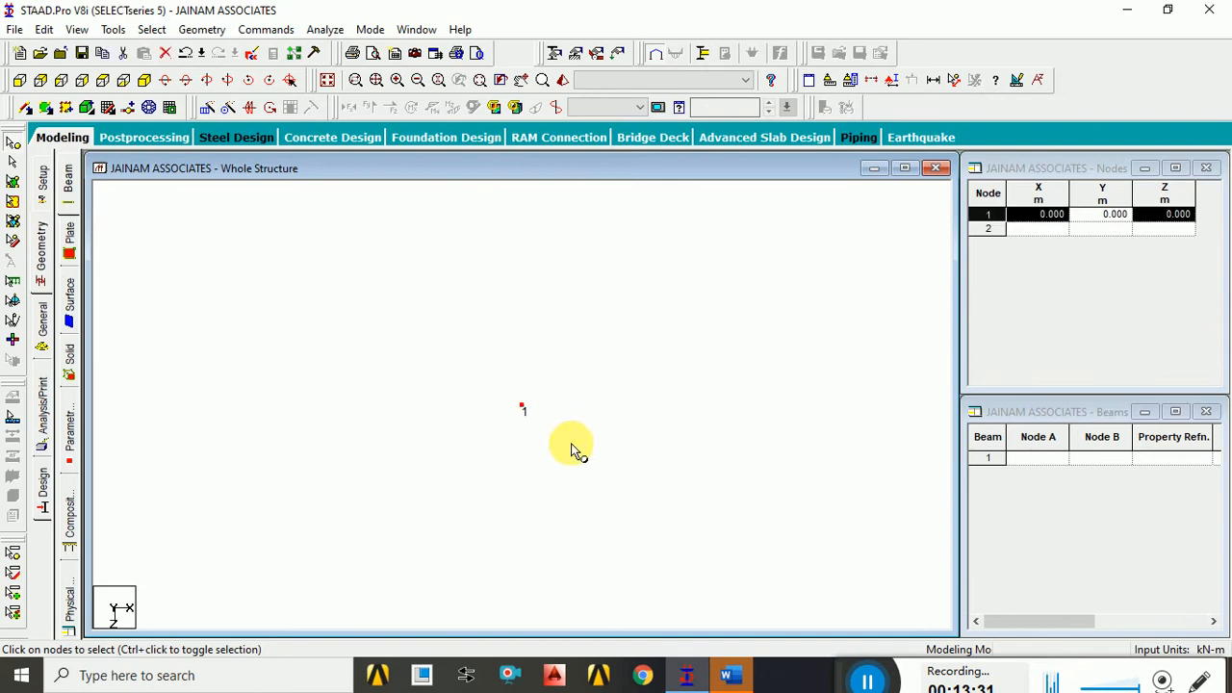
click(209, 109)
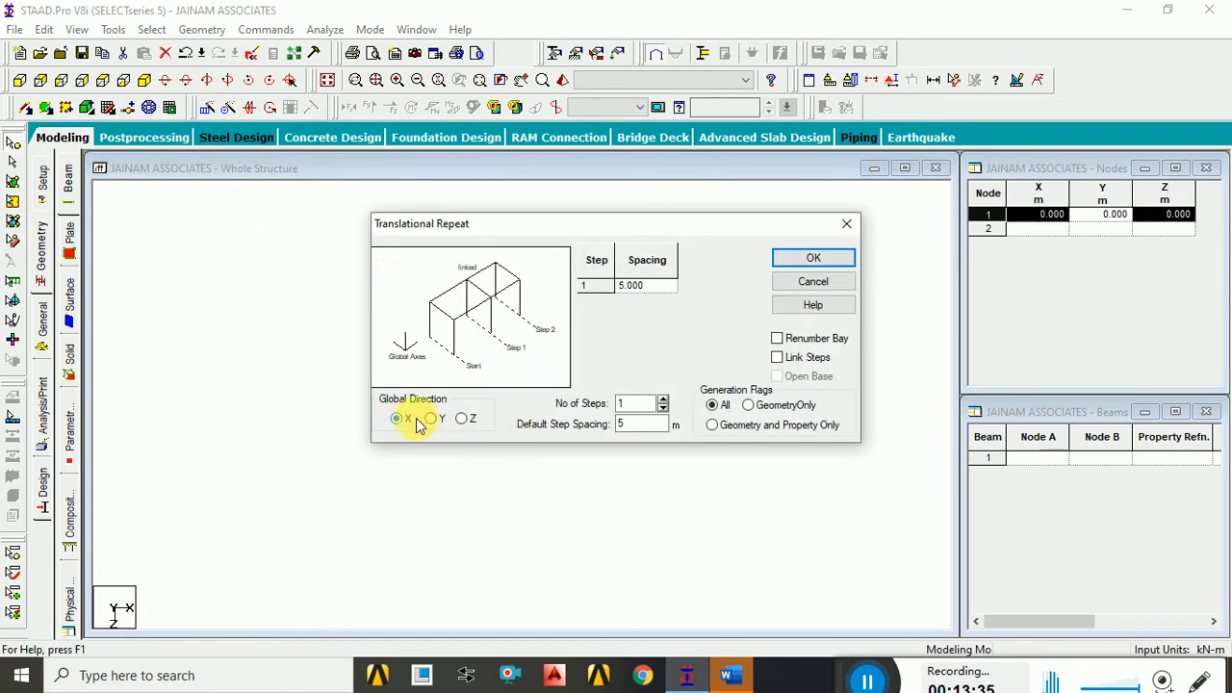
click(663, 399)
click(663, 399)
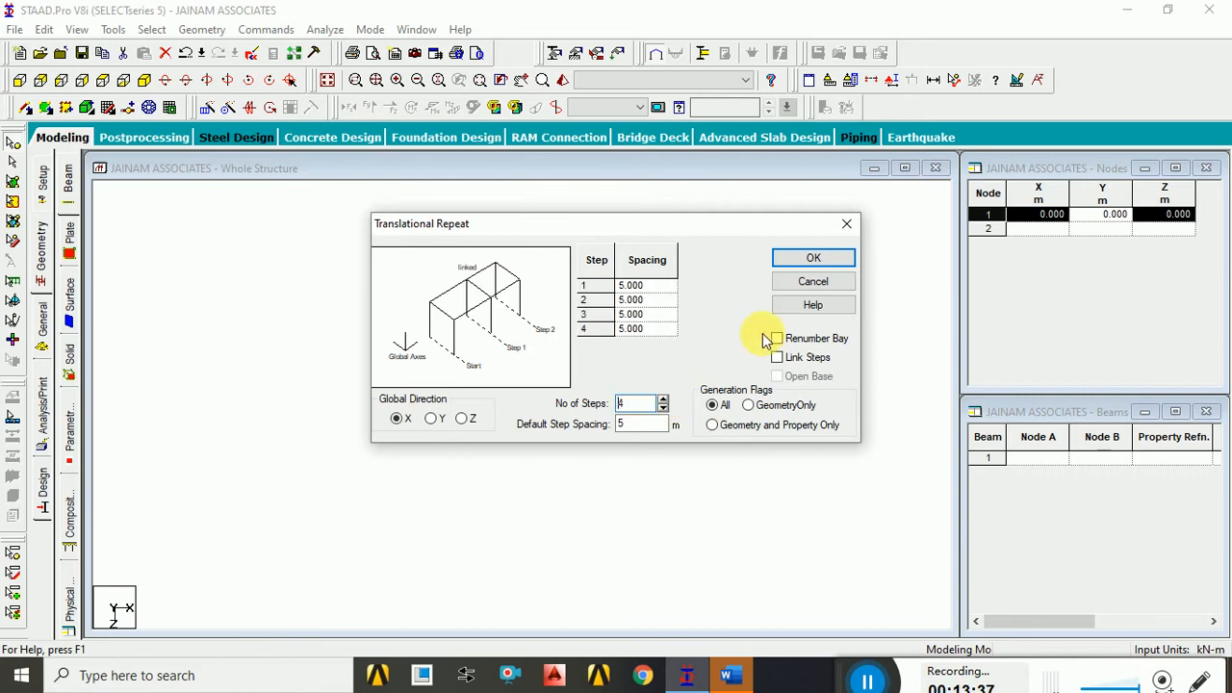
click(810, 261)
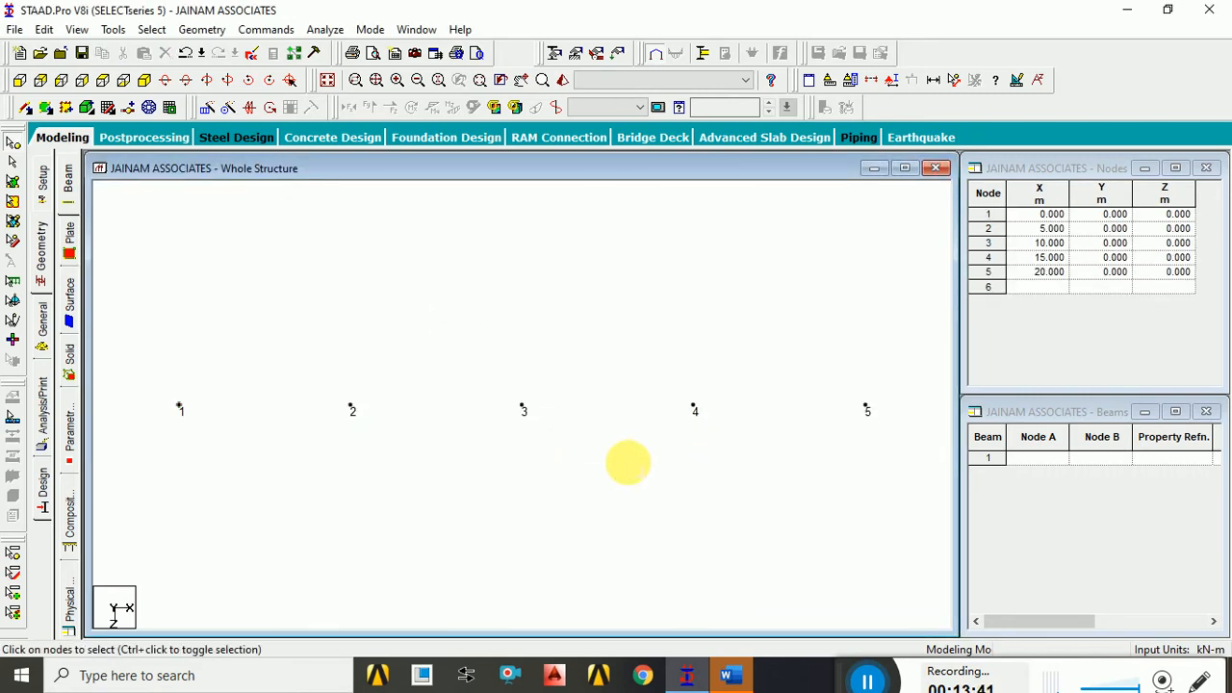
Copy the three middle nodes along global Y in 2 steps of 5 m, and view the structure from the front.
drag(331, 394, 745, 426)
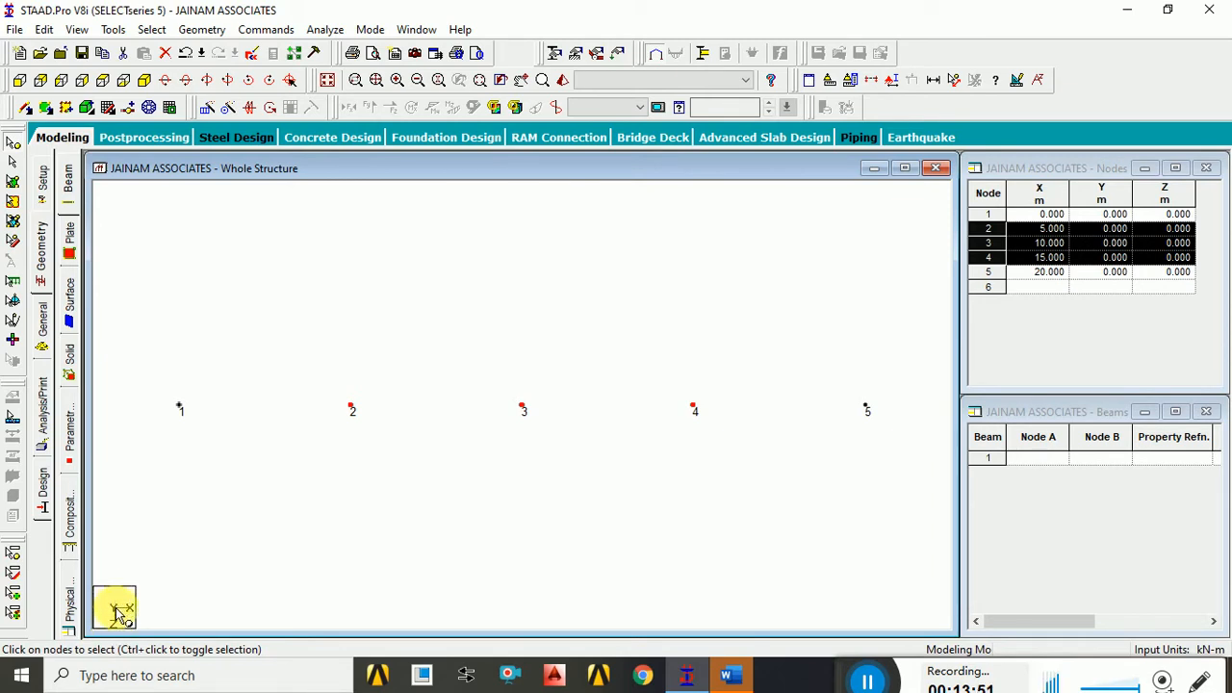
click(226, 108)
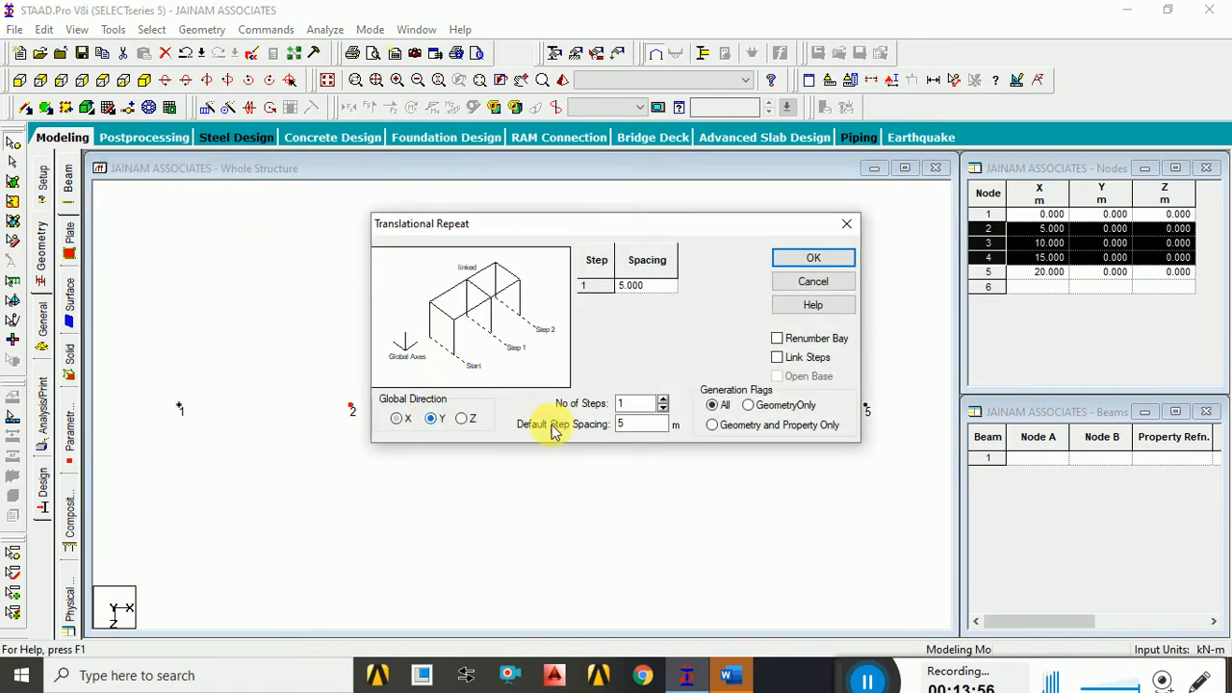
click(663, 399)
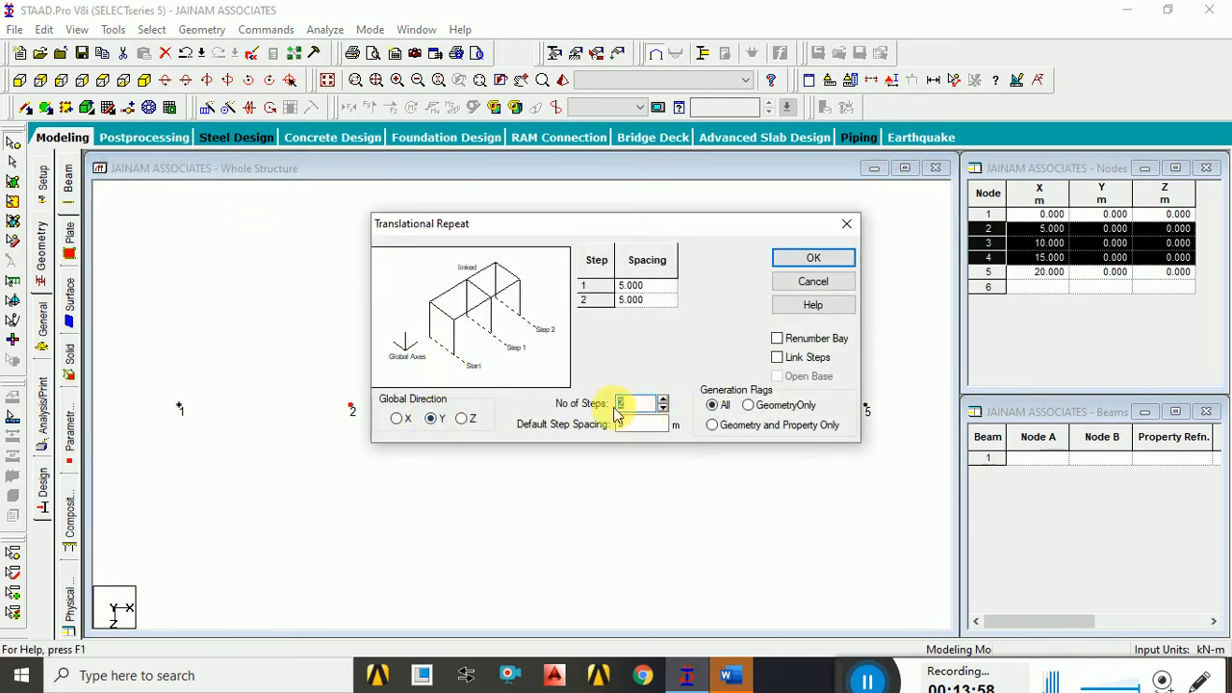
double_click(627, 407)
click(789, 258)
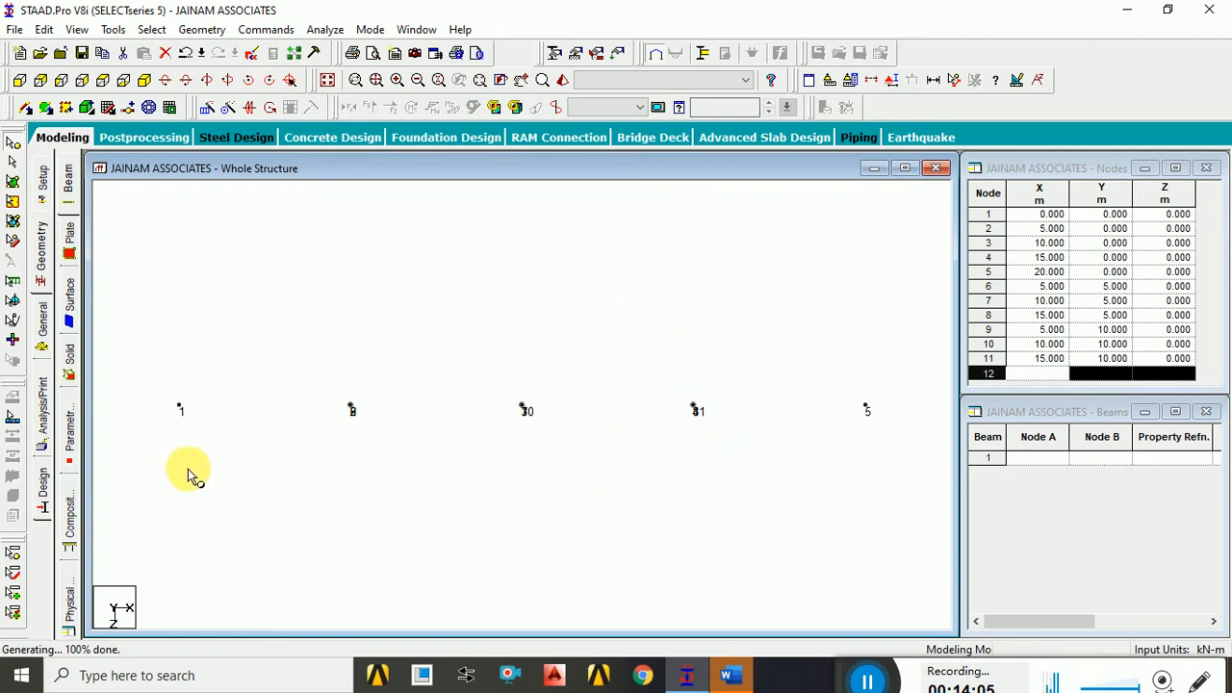
click(21, 82)
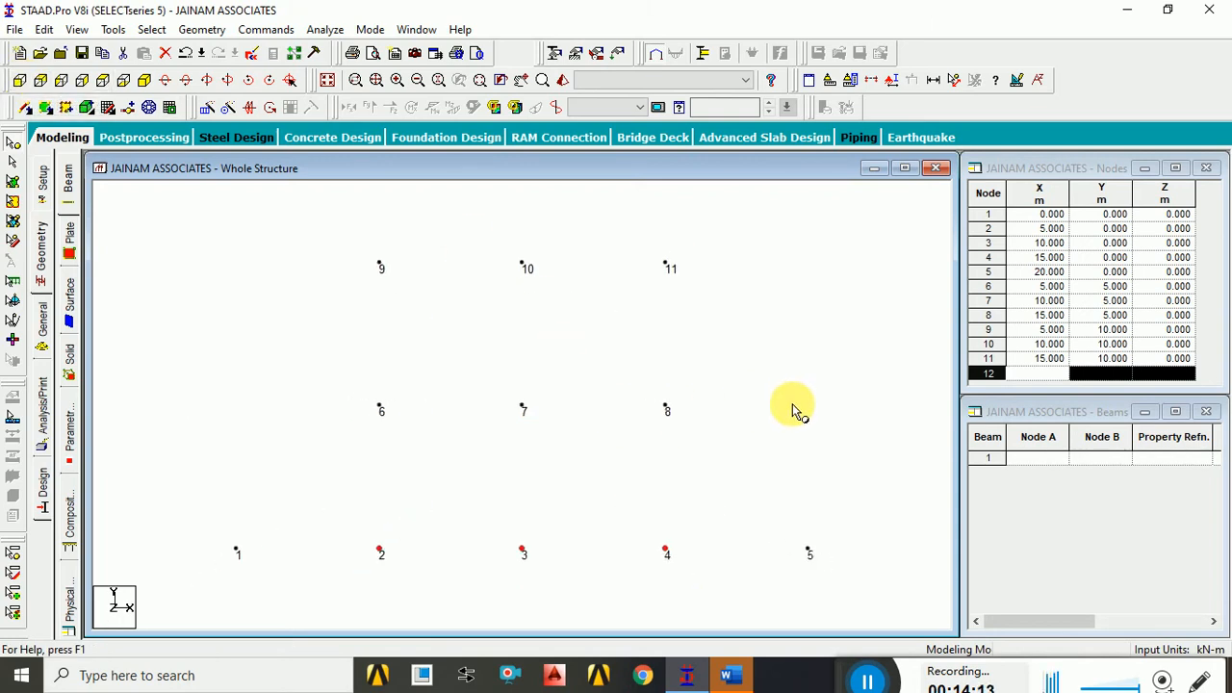
Highlight the middle base nodes and the upper node rows in turn to examine their numbering along Y.
click(707, 388)
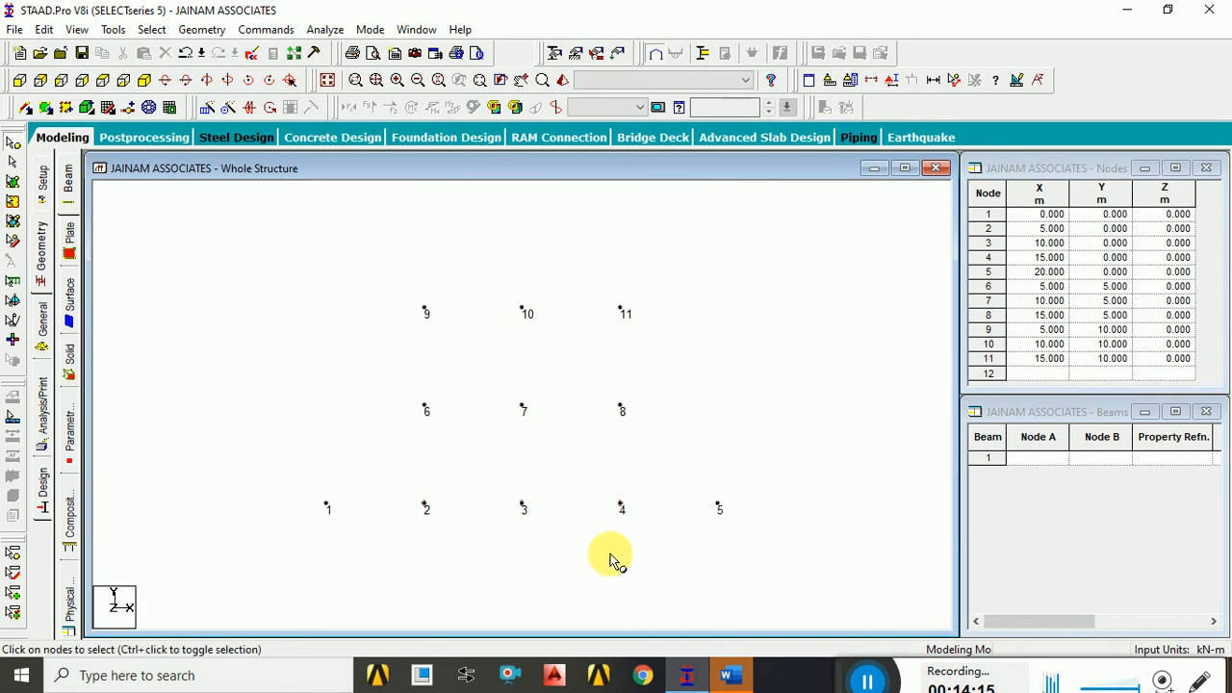
drag(408, 489, 654, 526)
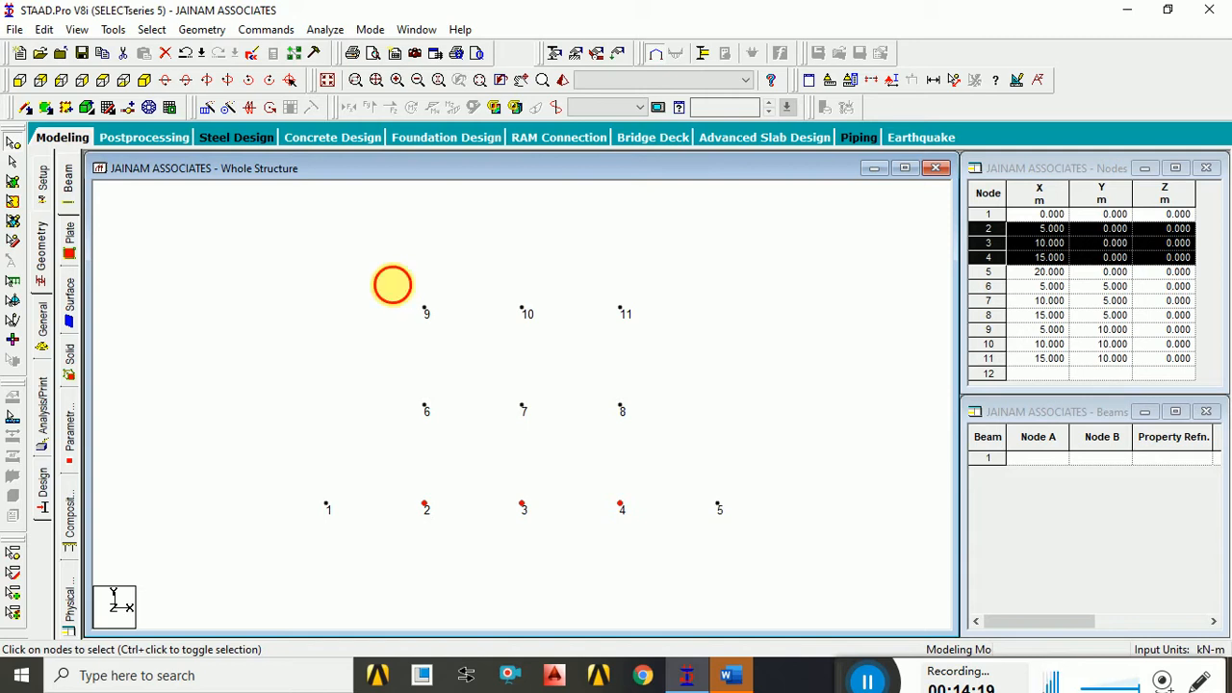
drag(392, 285, 682, 440)
click(699, 401)
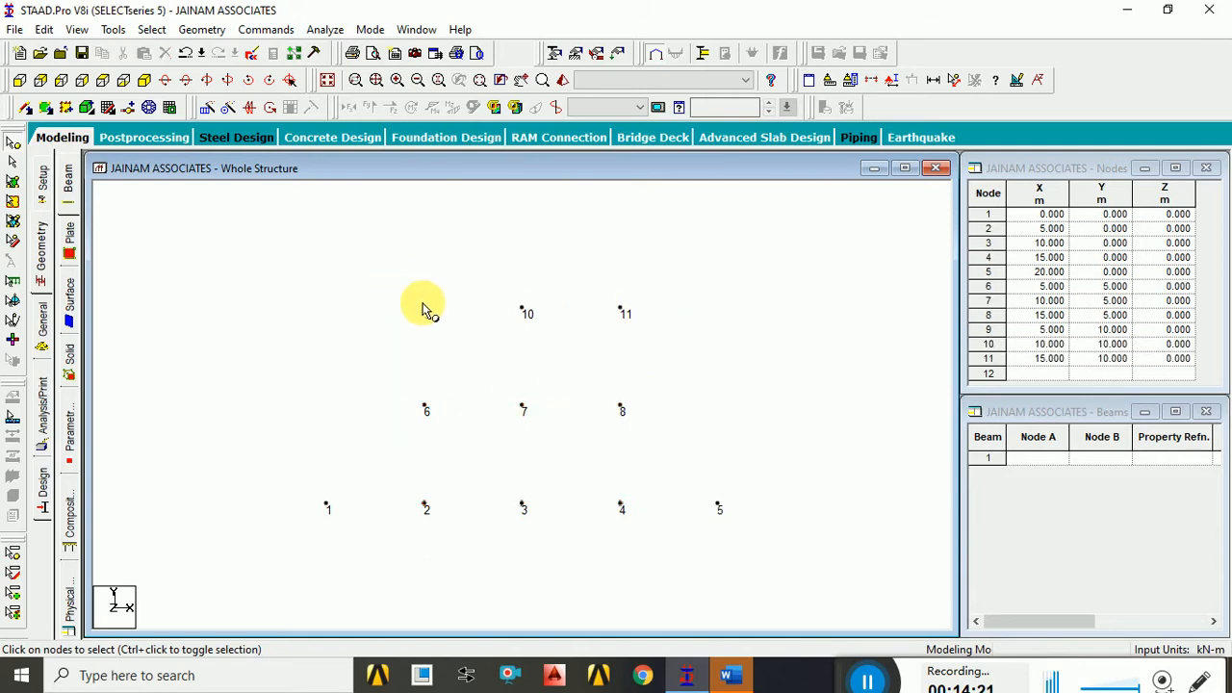
mouse_move(390, 308)
mouse_down()
mouse_move(662, 396)
mouse_move(666, 369)
mouse_up()
click(730, 361)
scroll(727, 363, down, 2)
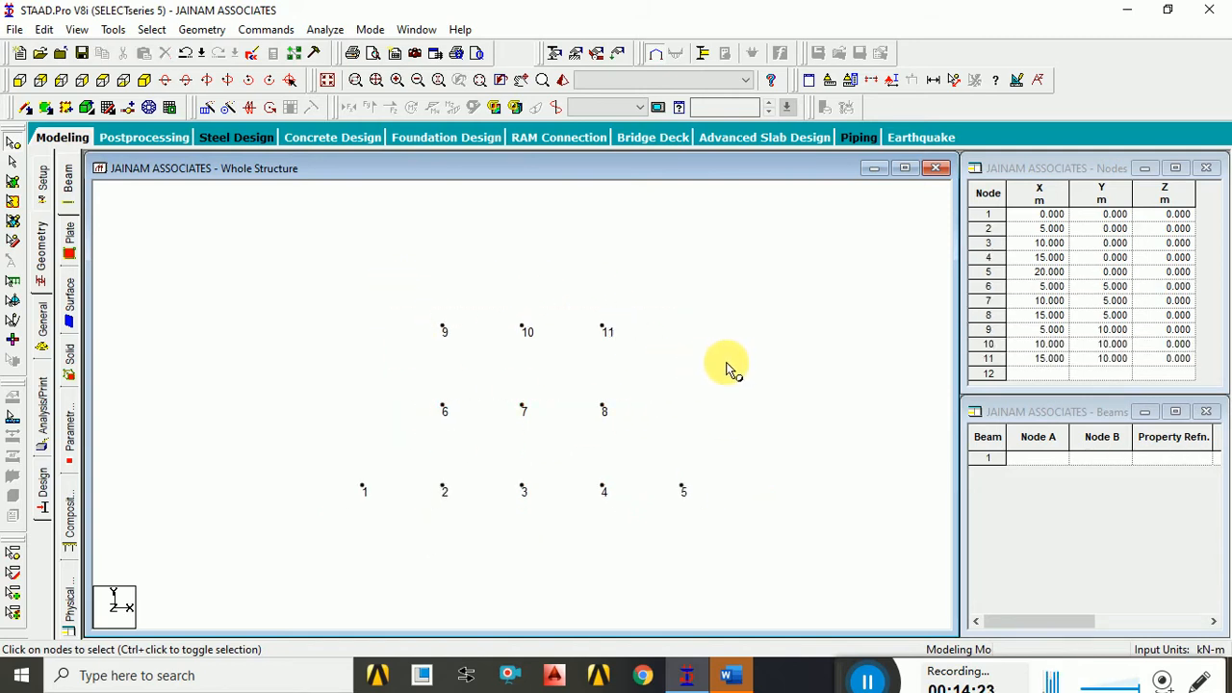
scroll(729, 370, up, 2)
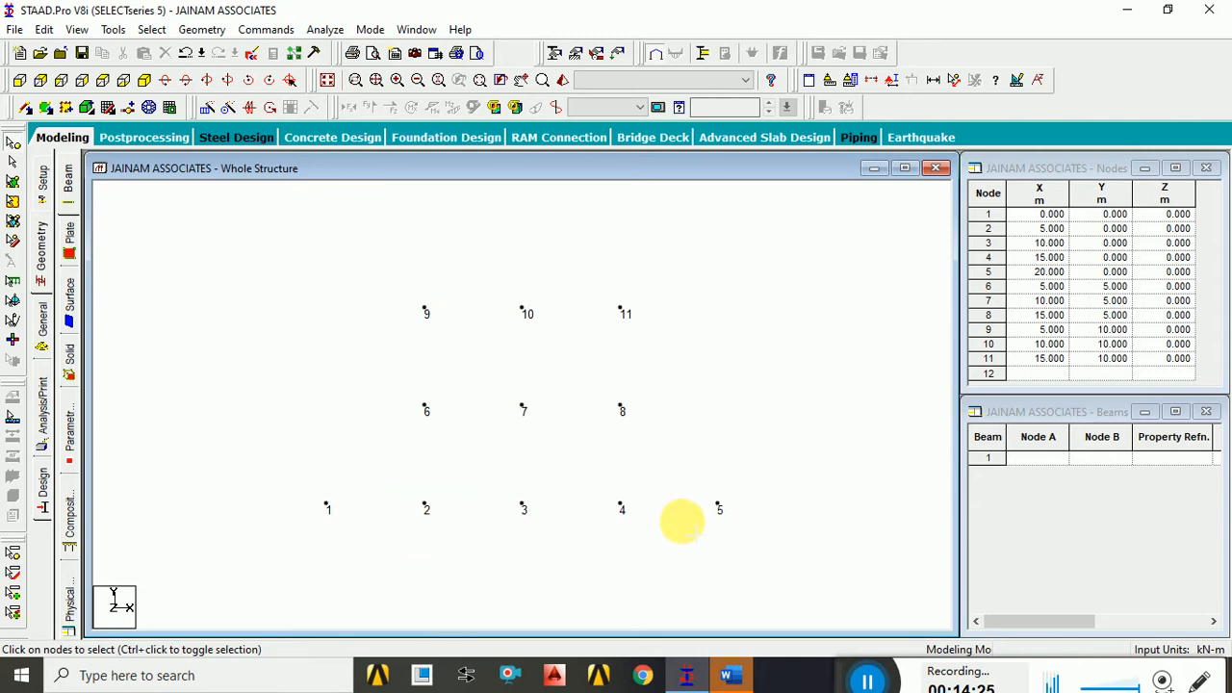
Copy nodes 2 to 5 of the base row along global Y in 1 step with -5 m spacing.
drag(412, 487, 778, 530)
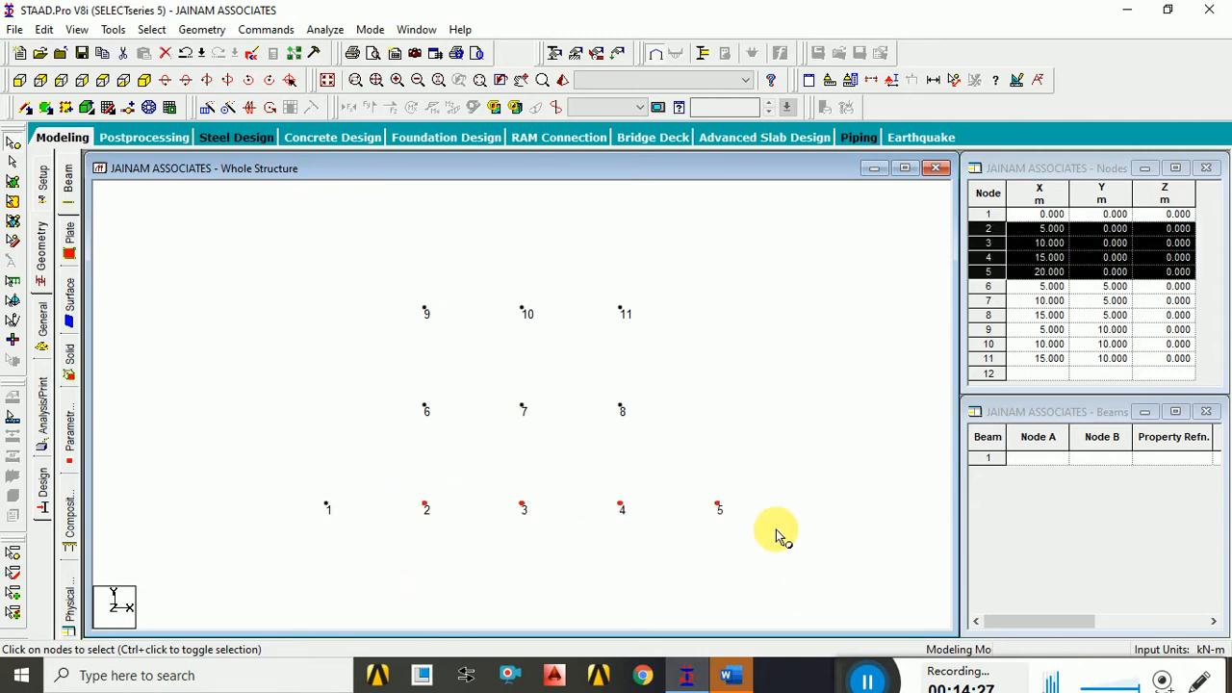
click(207, 107)
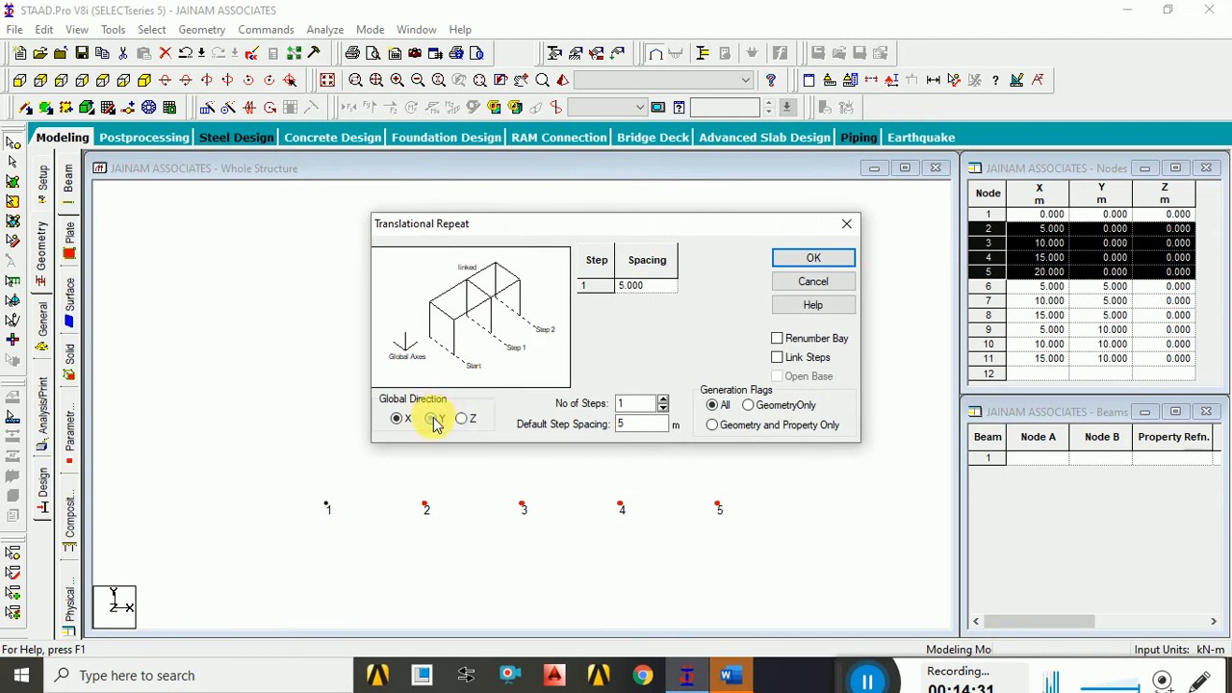
click(433, 420)
double_click(624, 426)
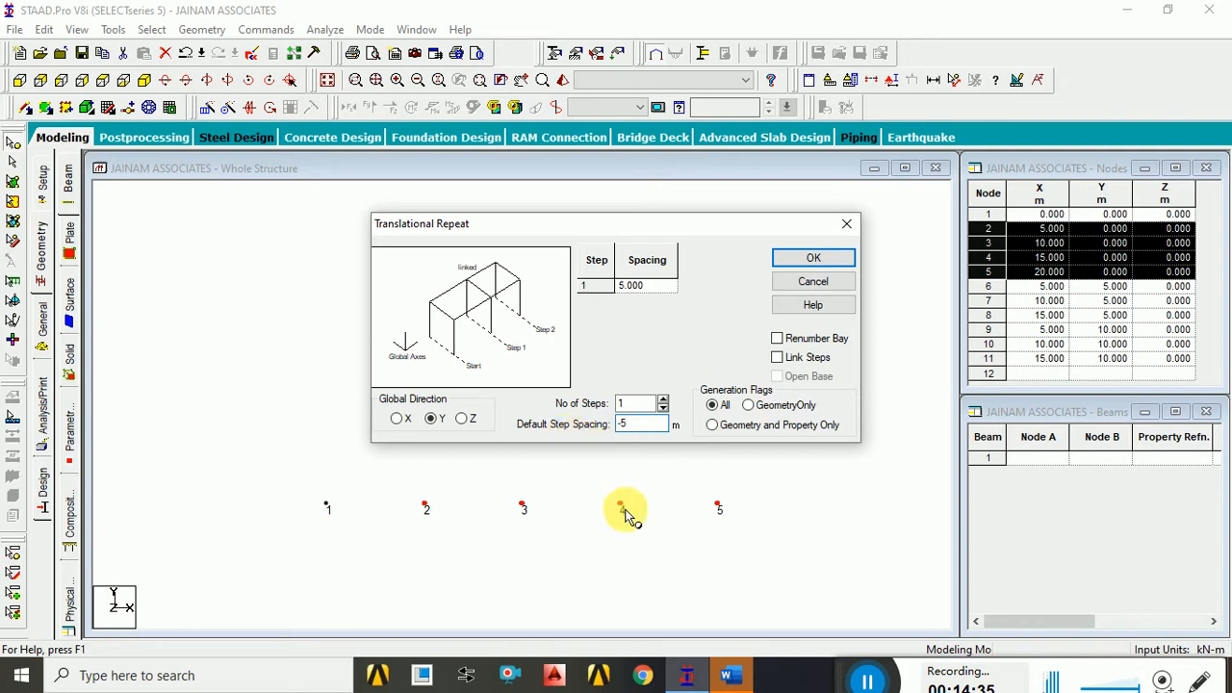
text(-)
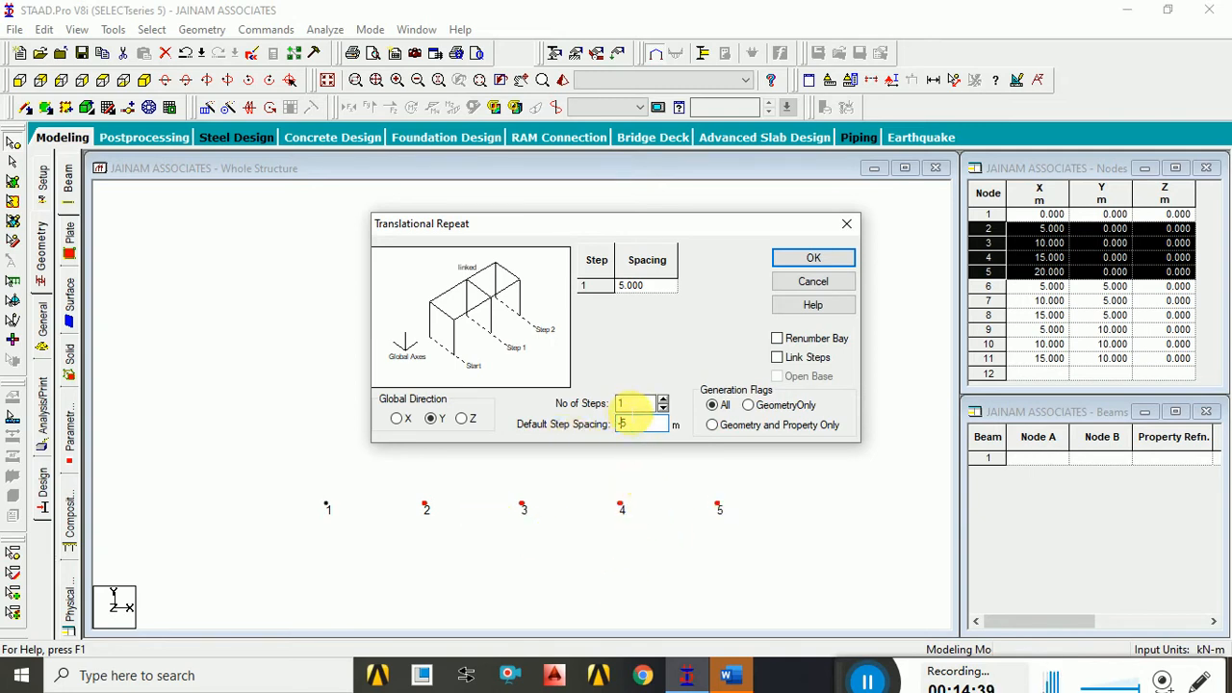
click(792, 260)
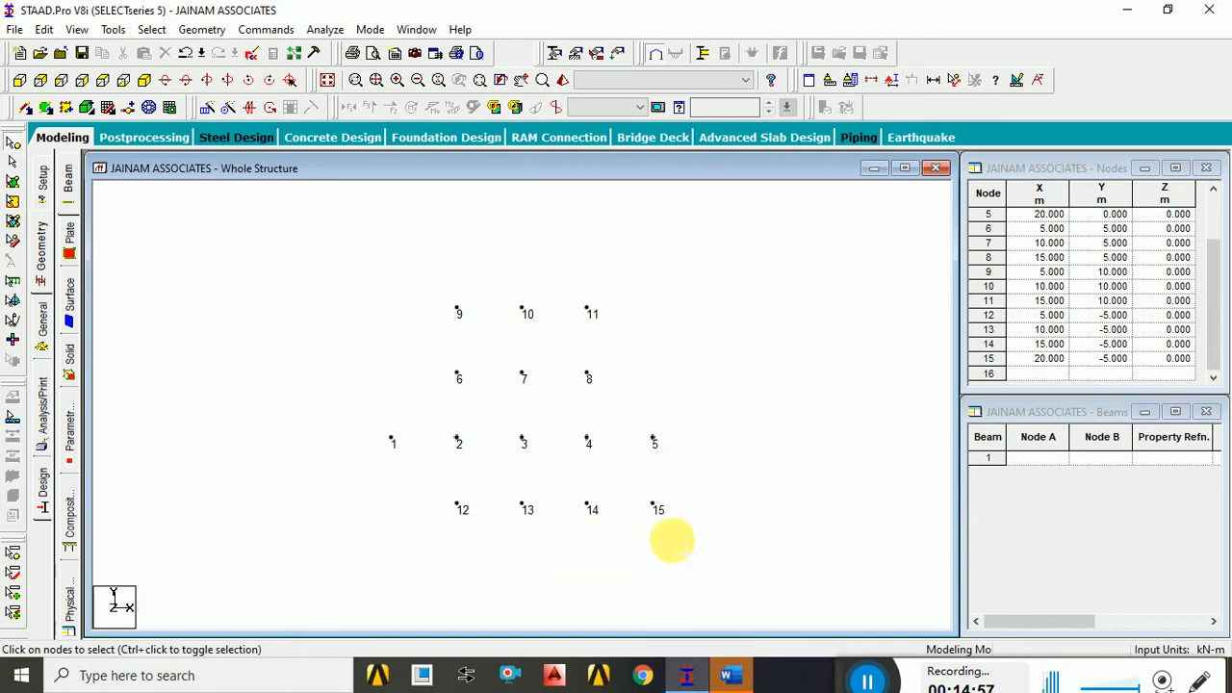
Select all the nodes of the vertical grid, leaving Translational Repeat without copying anything.
drag(671, 539, 680, 541)
click(770, 422)
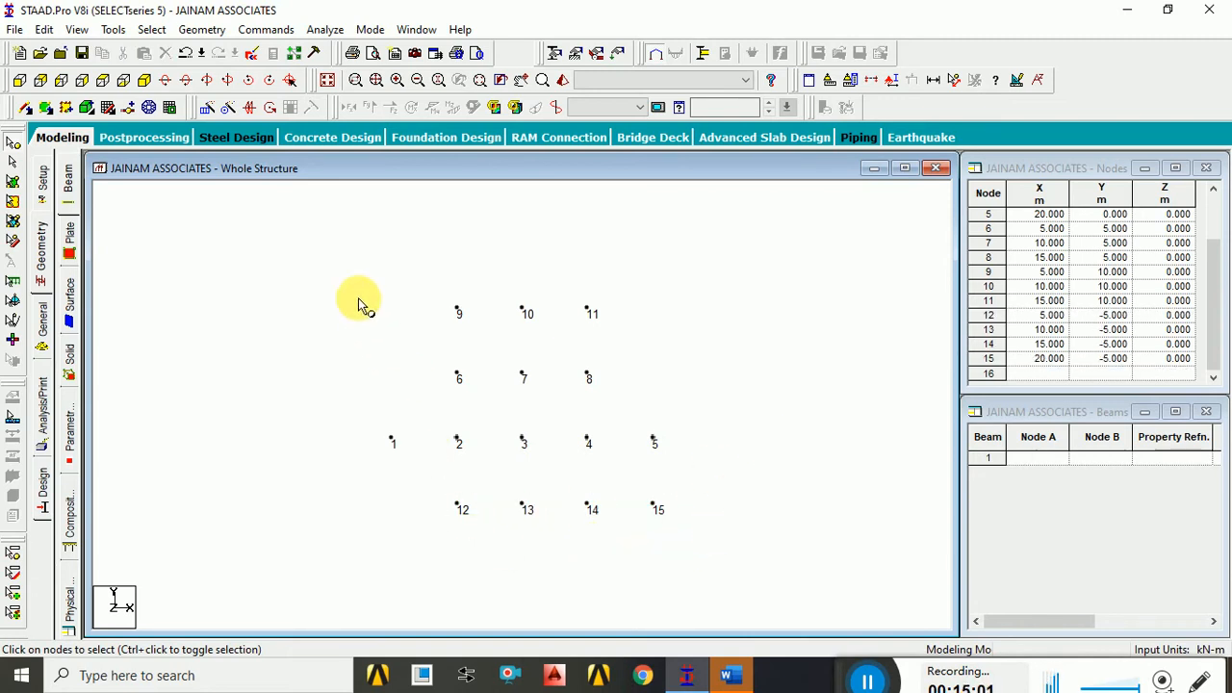
drag(331, 257, 729, 554)
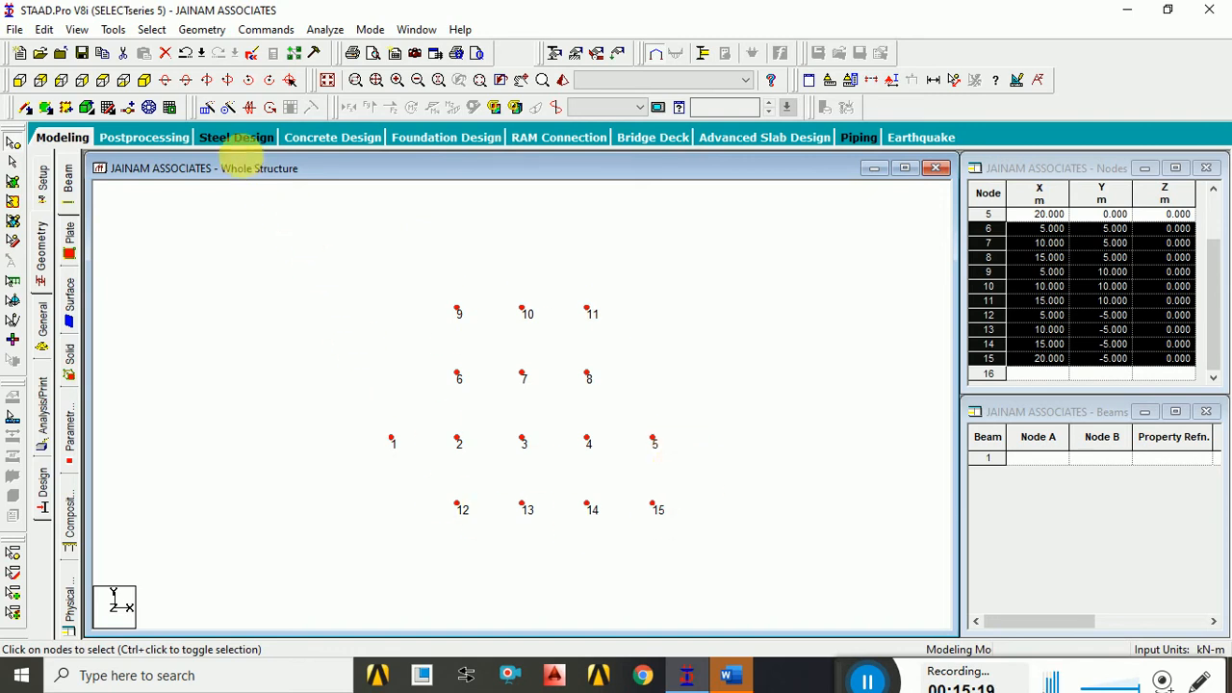
click(206, 108)
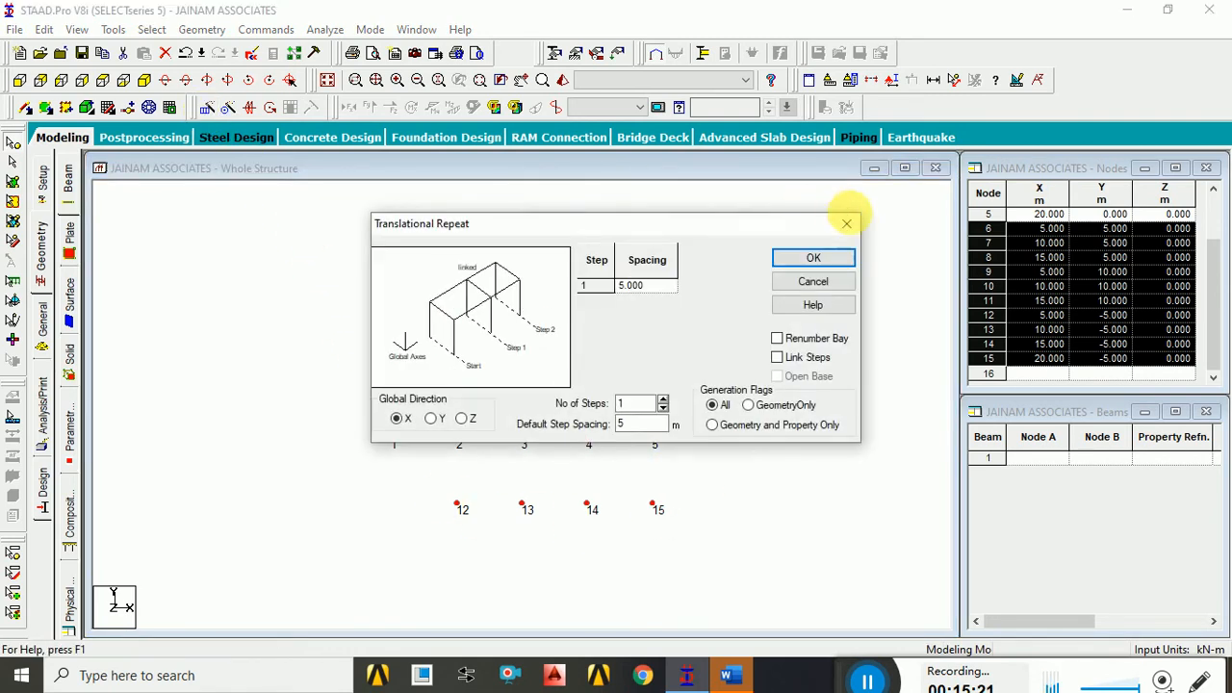
click(813, 257)
Renumber the selected nodes from 1 in ascending order by Y Coordinate (Ascending) only, agreeing to the irreversible operation.
click(202, 30)
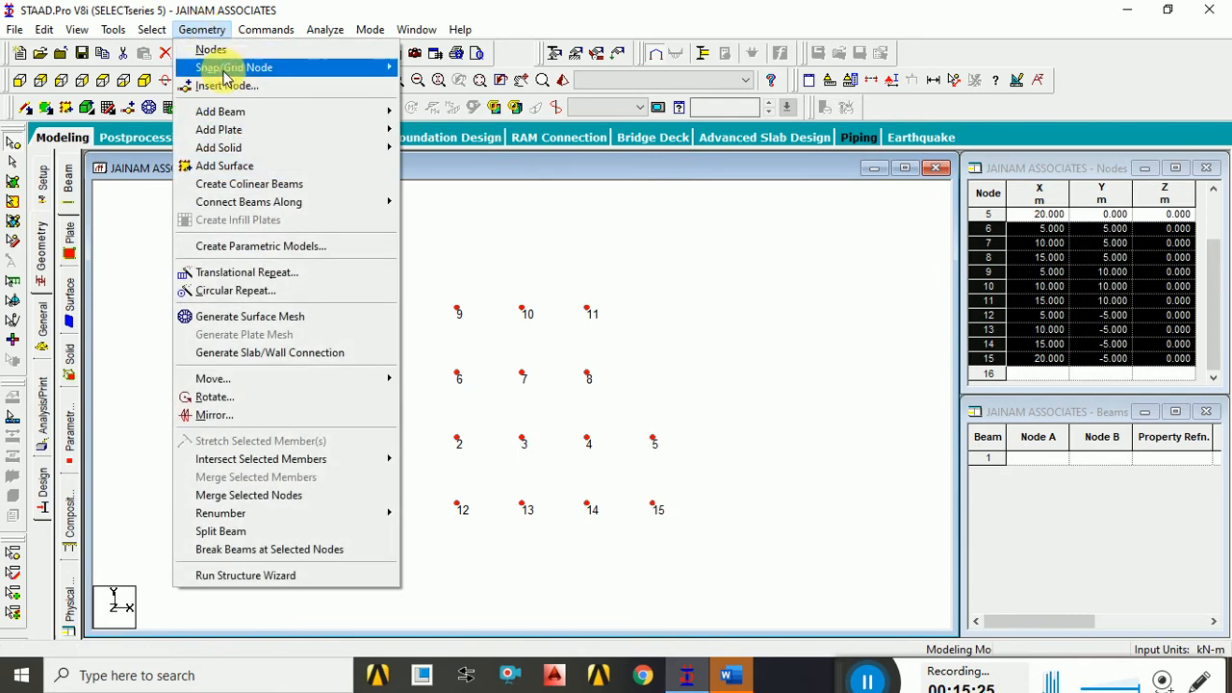
mouse_move(369, 516)
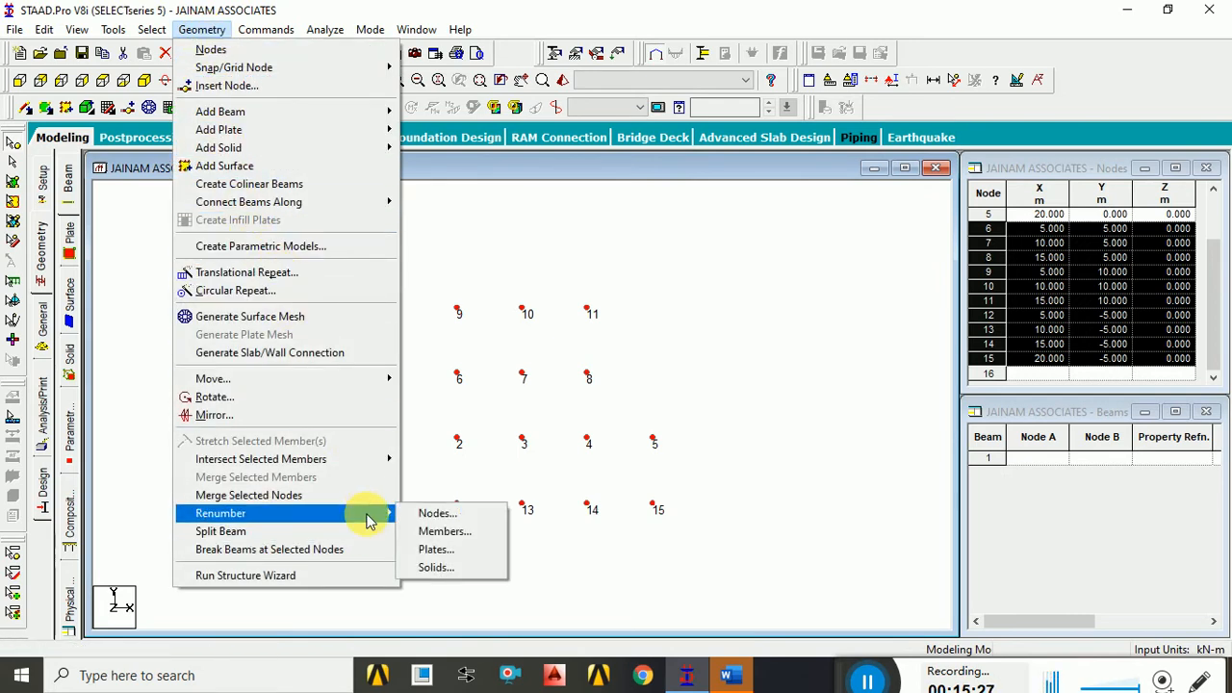
click(424, 512)
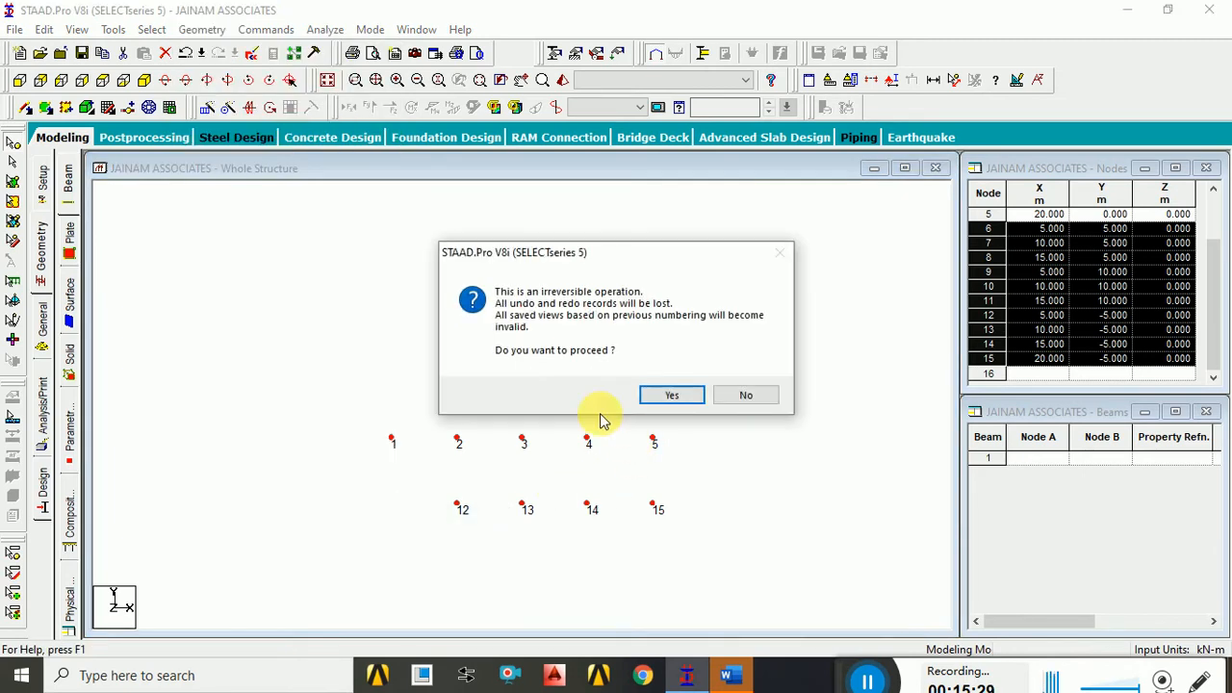
click(664, 397)
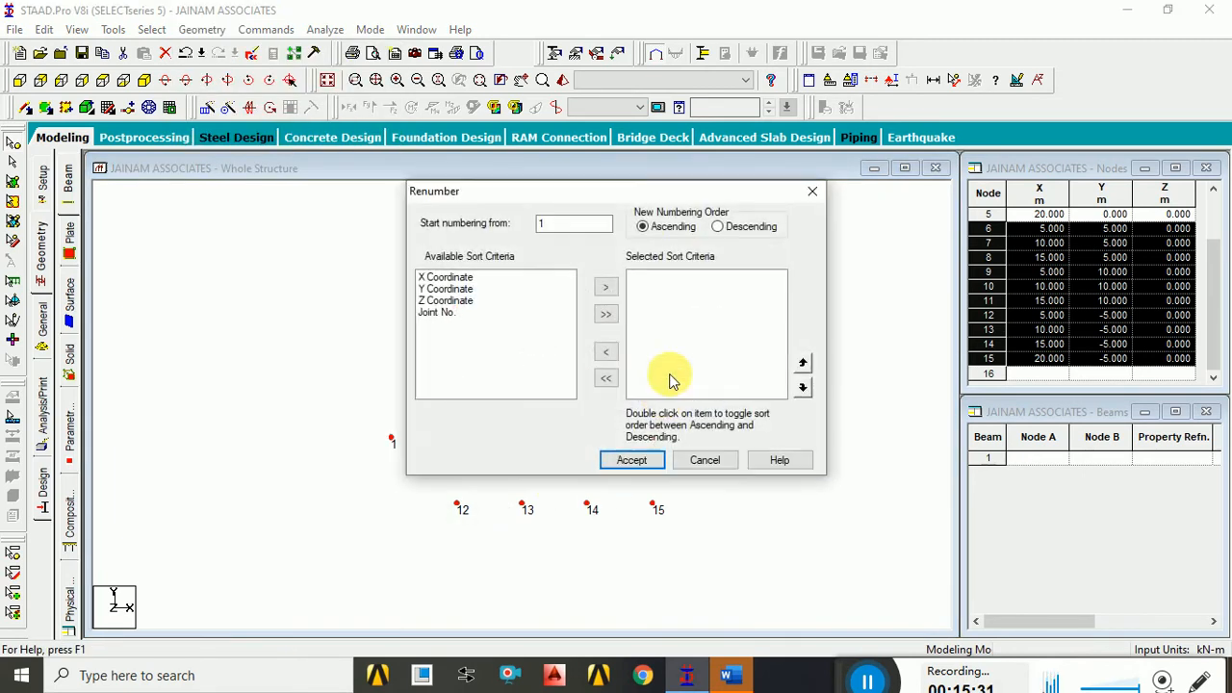
drag(657, 188, 987, 163)
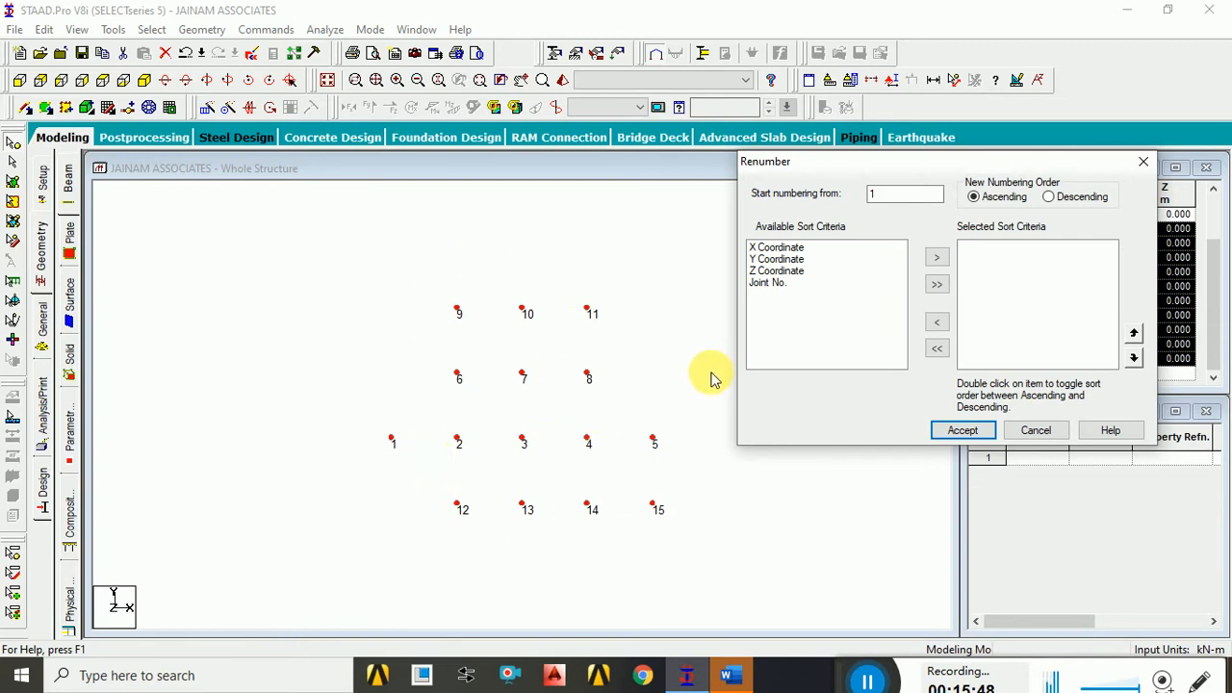
click(795, 259)
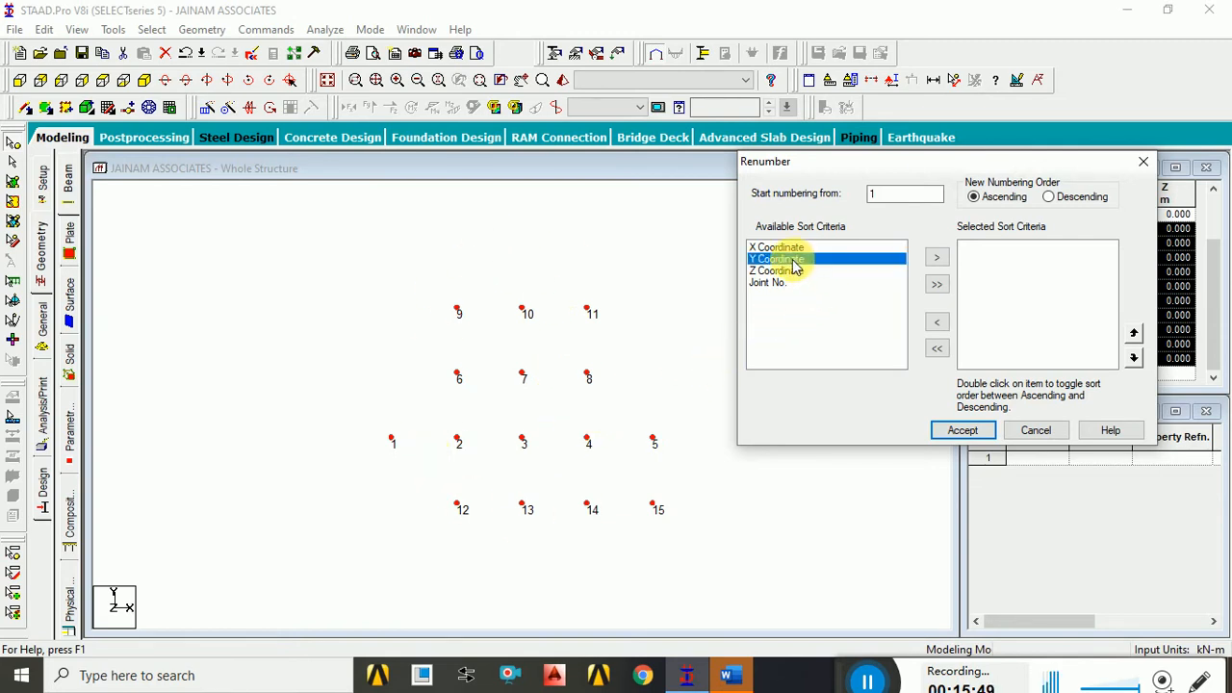
click(934, 261)
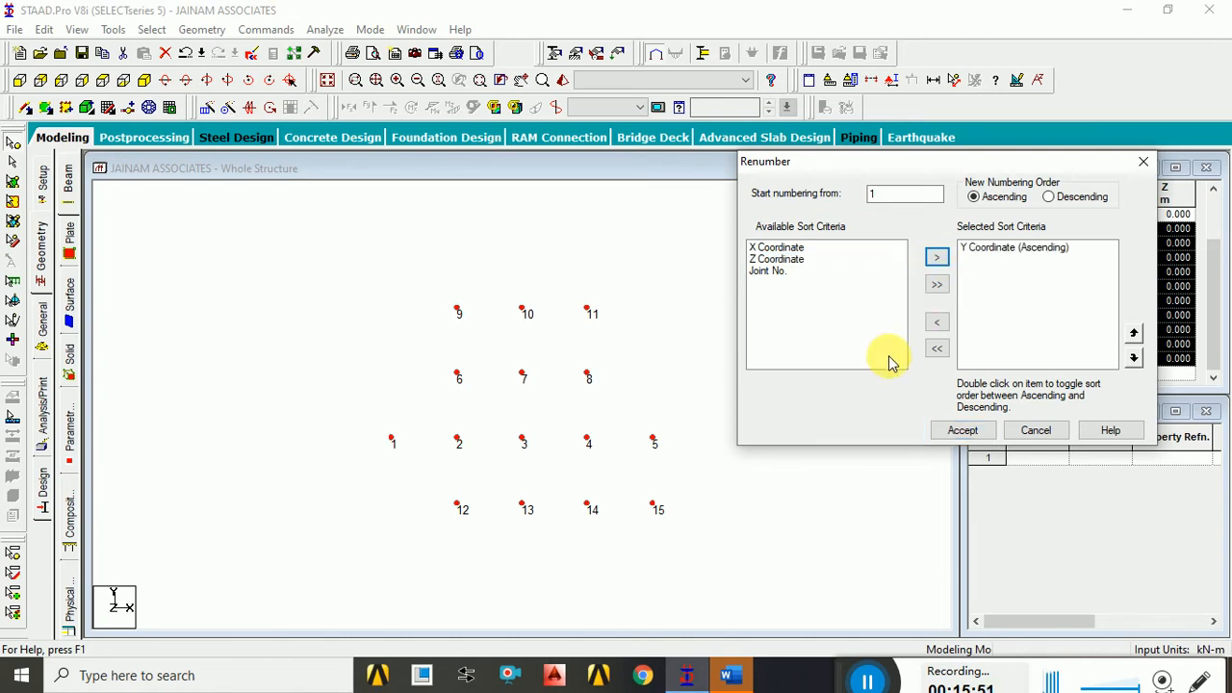
click(962, 430)
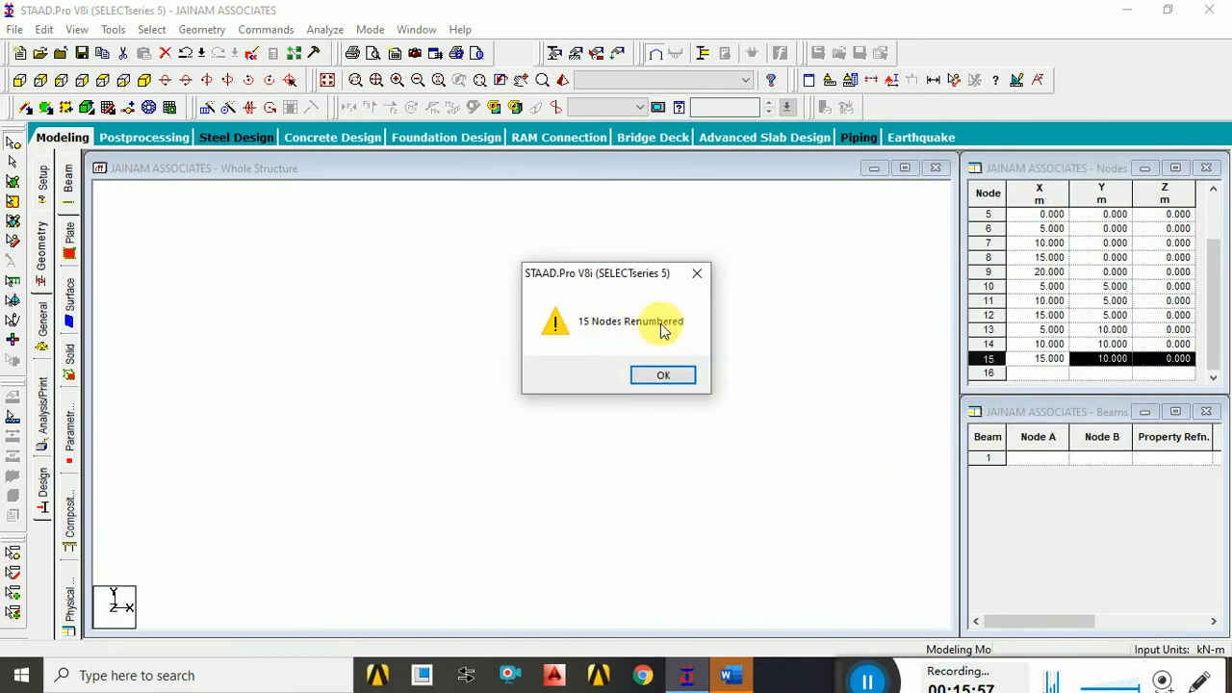
Highlight the middle node of the second row from the top to examine its number in the renumbered grid.
click(666, 376)
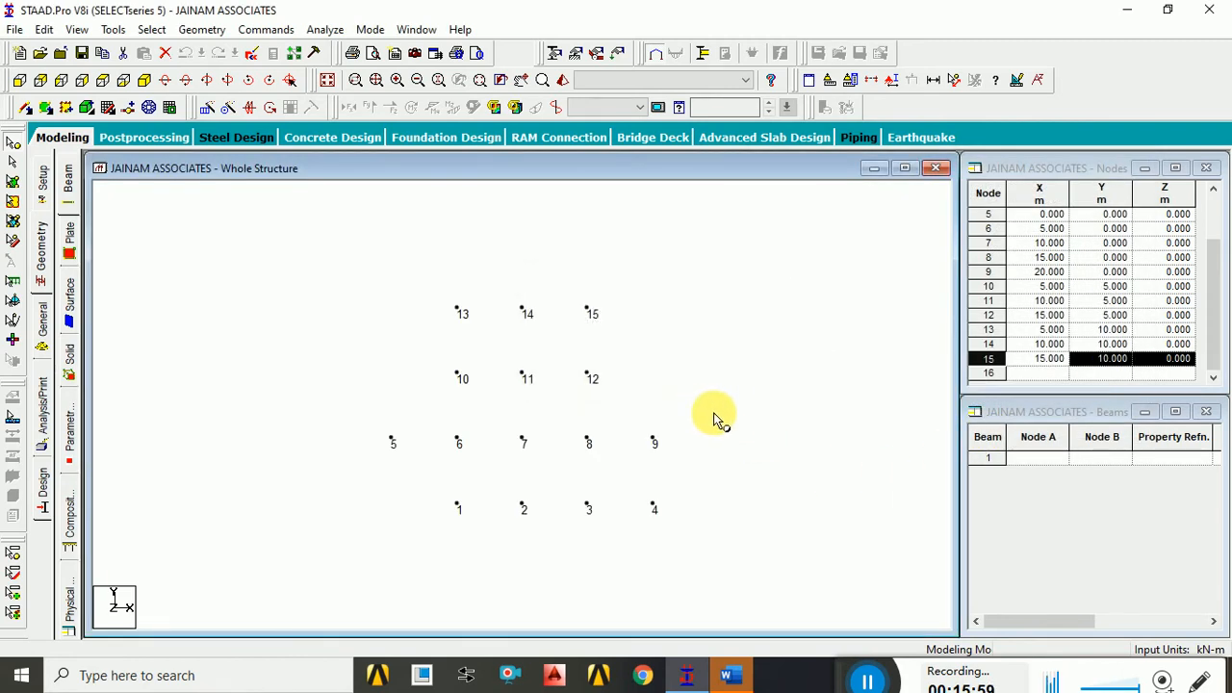
scroll(501, 554, up, 3)
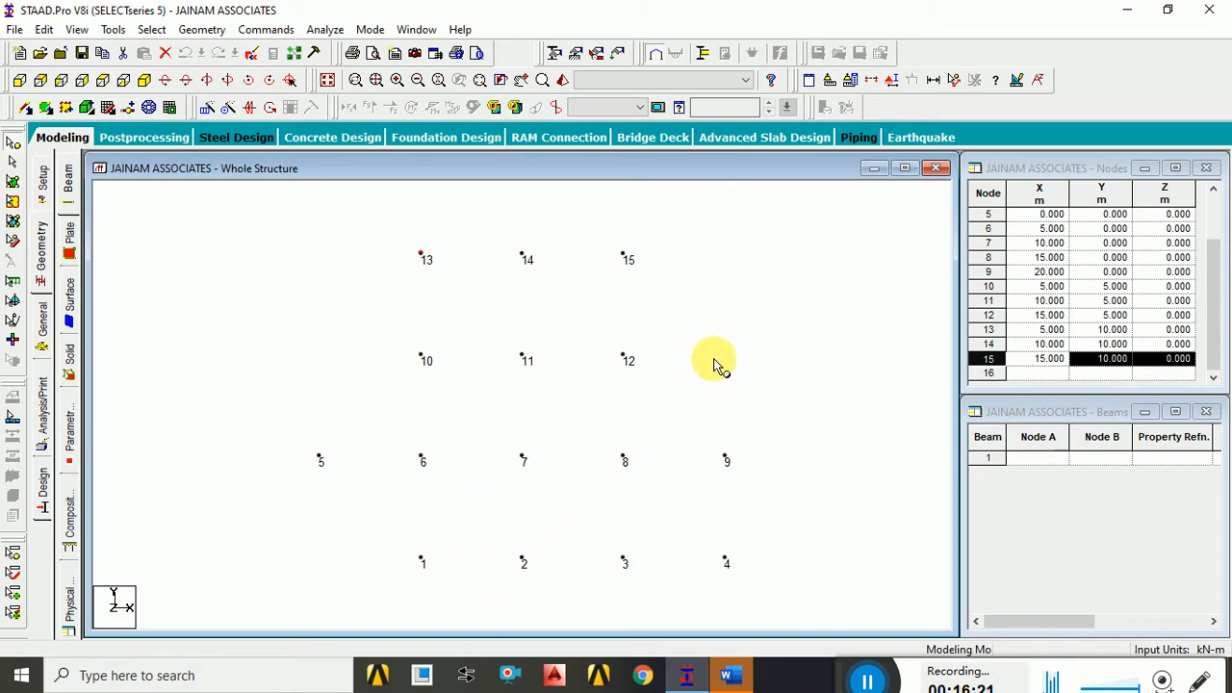
click(508, 337)
drag(508, 336, 562, 419)
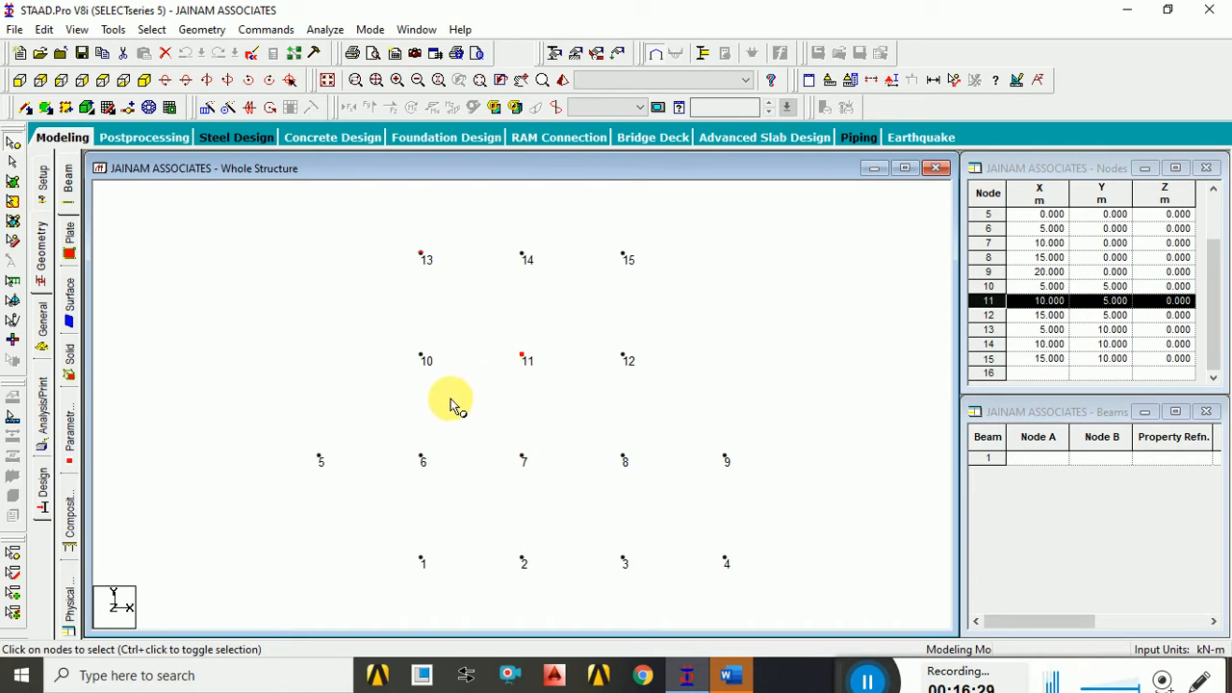
click(535, 400)
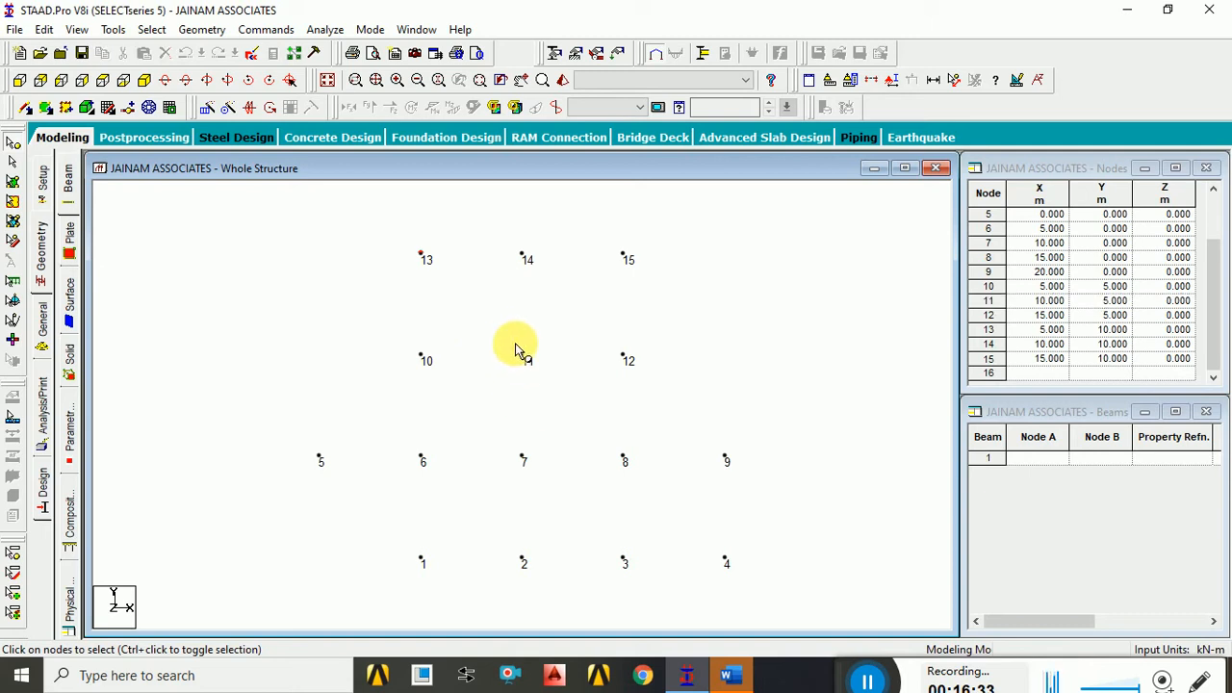
click(521, 358)
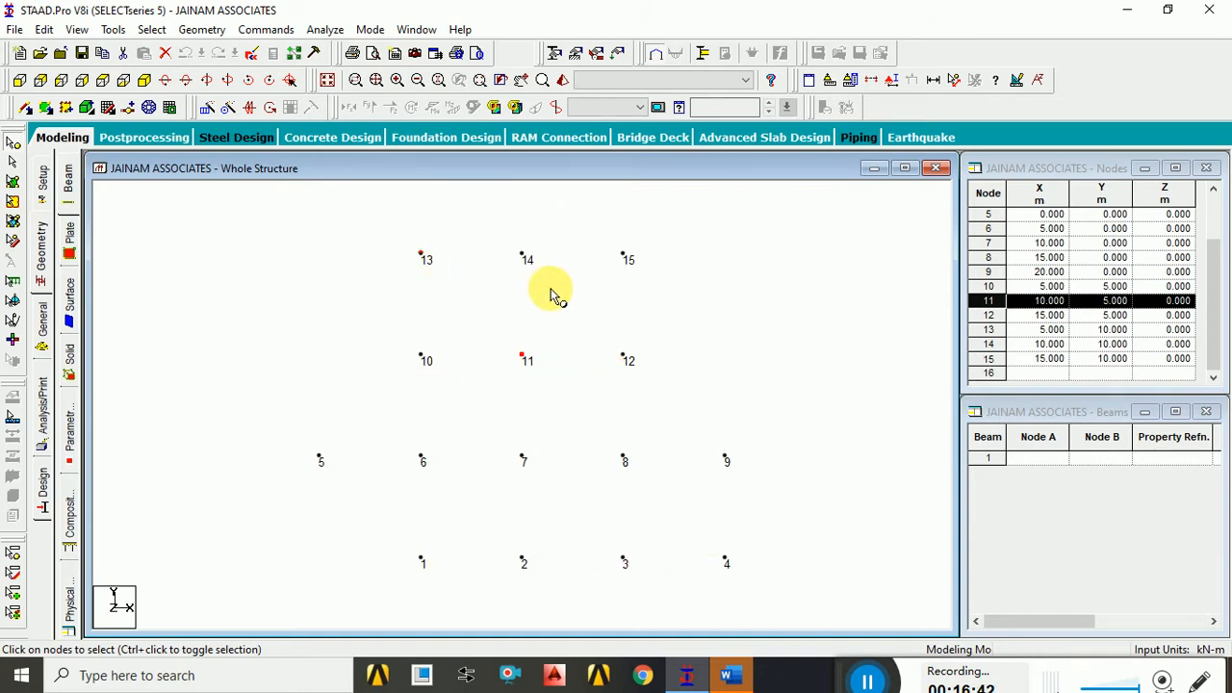
click(569, 385)
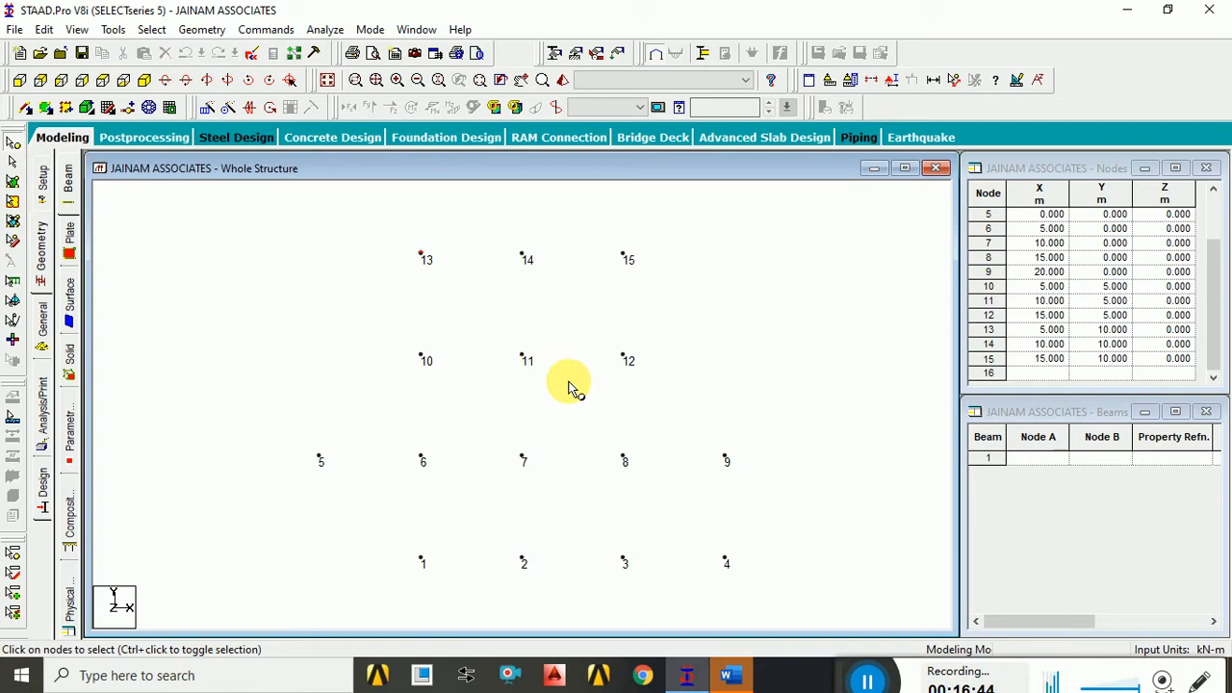
Delete nodes 7 and 11 from the middle column of the vertical grid, agreeing to remove connected entities.
drag(502, 327, 563, 504)
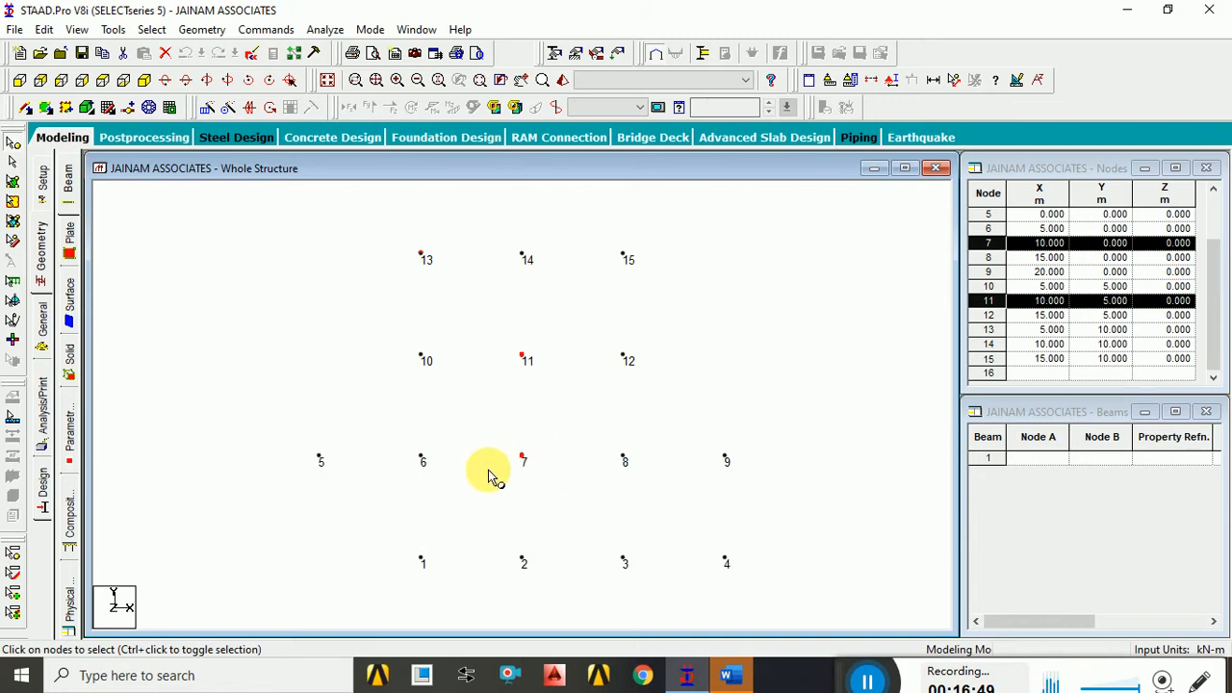
key(Delete)
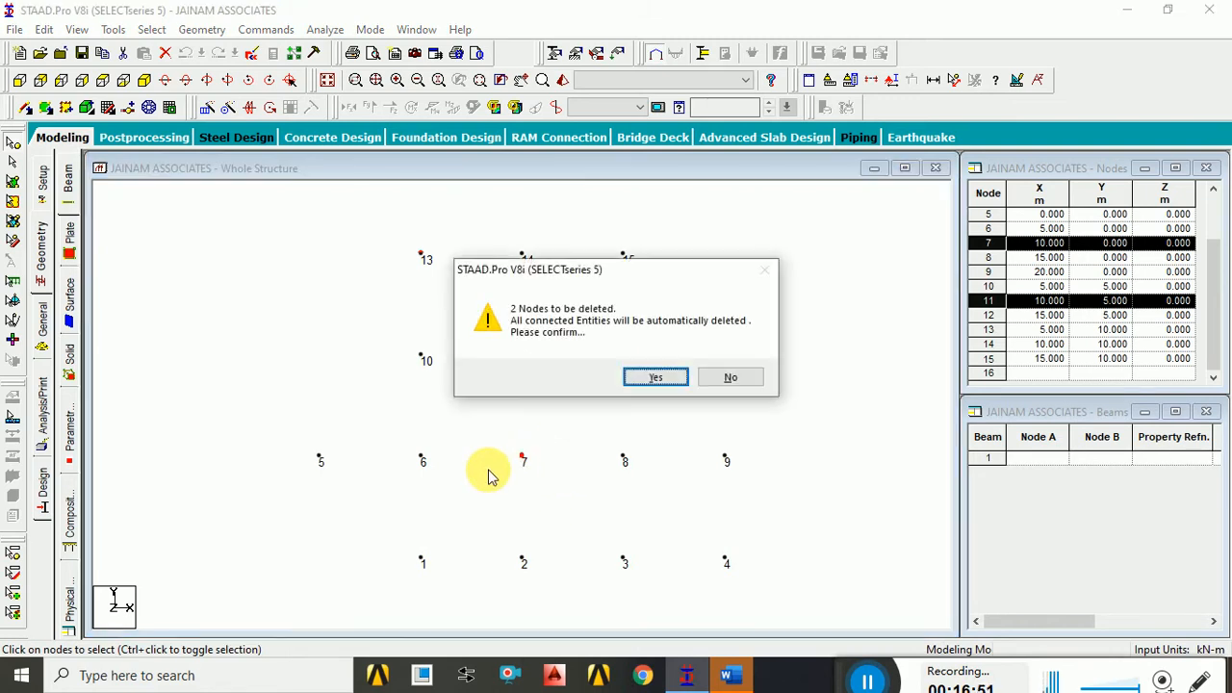
key(Return)
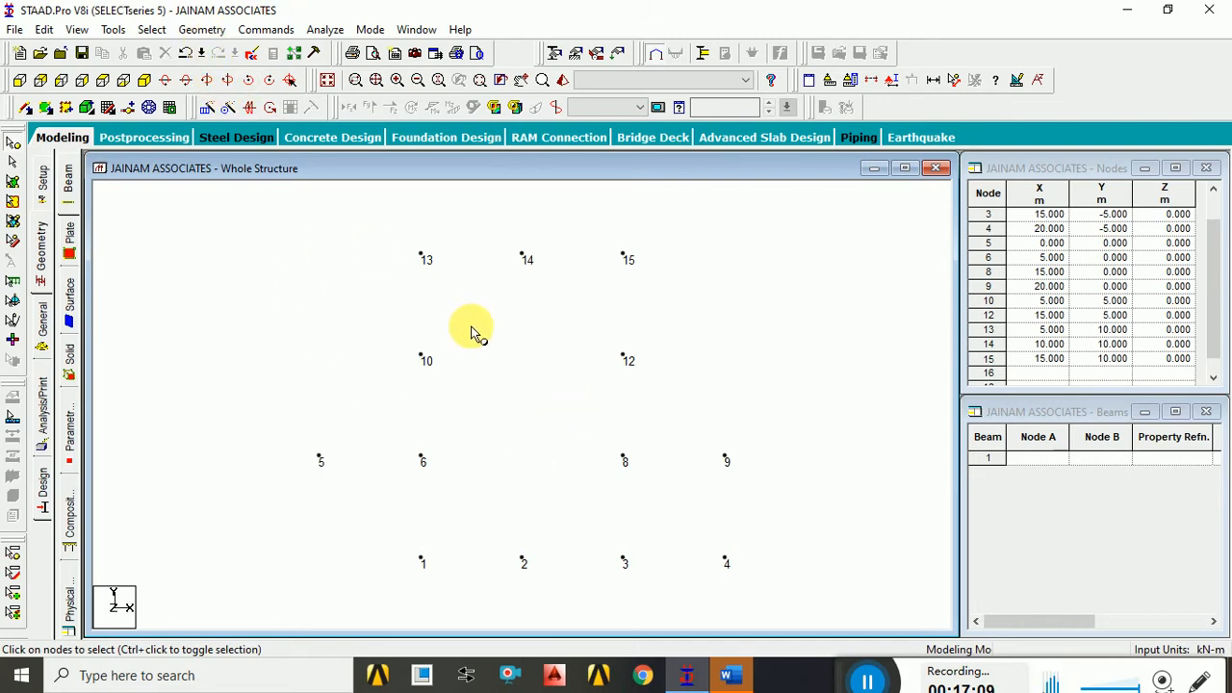
Select all remaining nodes and renumber them from 1 in ascending order by Y Coordinate (Ascending), agreeing to the irreversible operation.
key(ctrl+a)
click(202, 29)
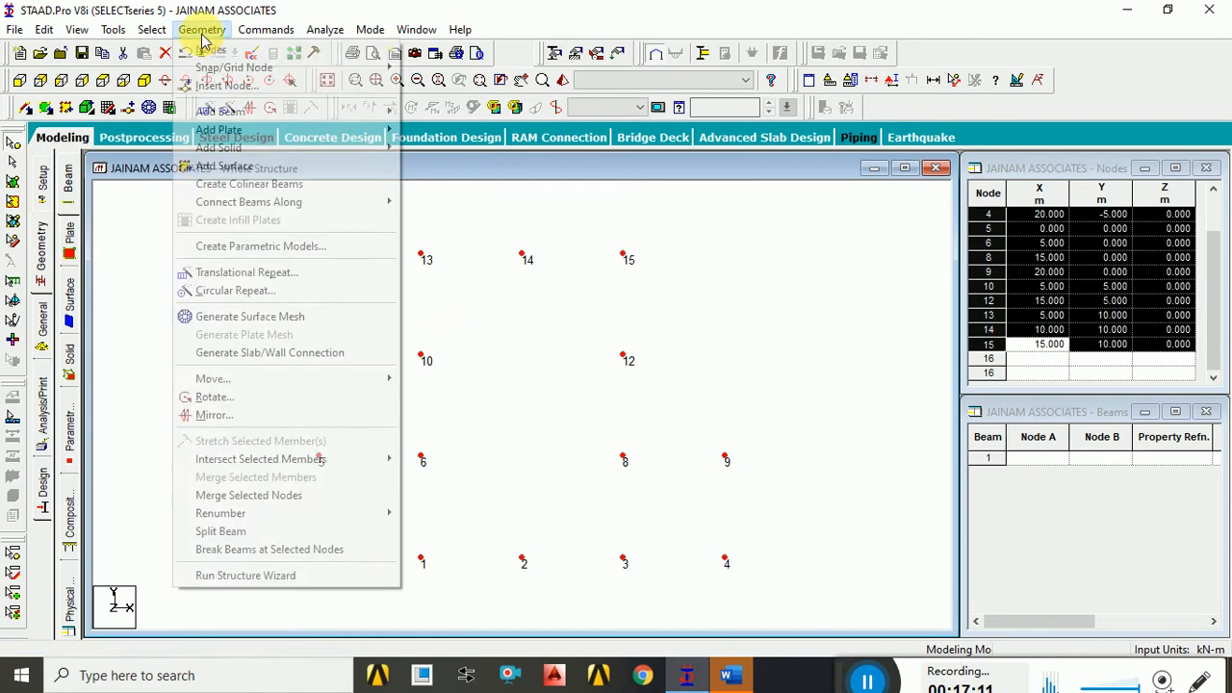
click(205, 36)
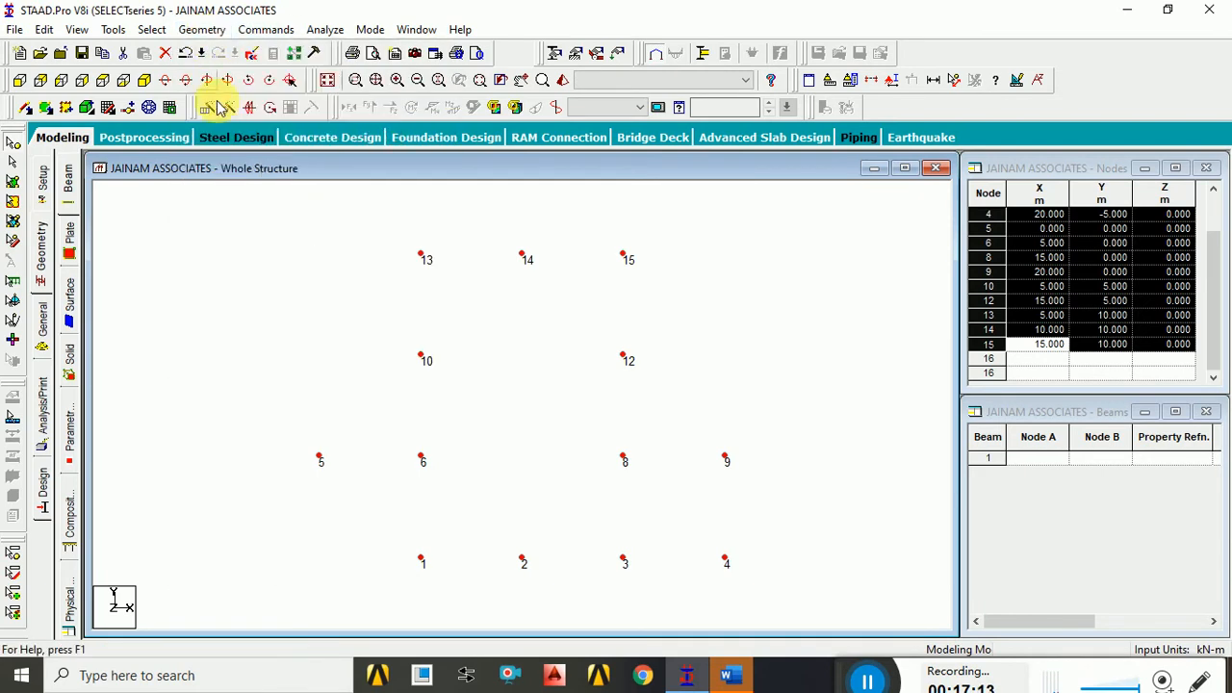
click(204, 29)
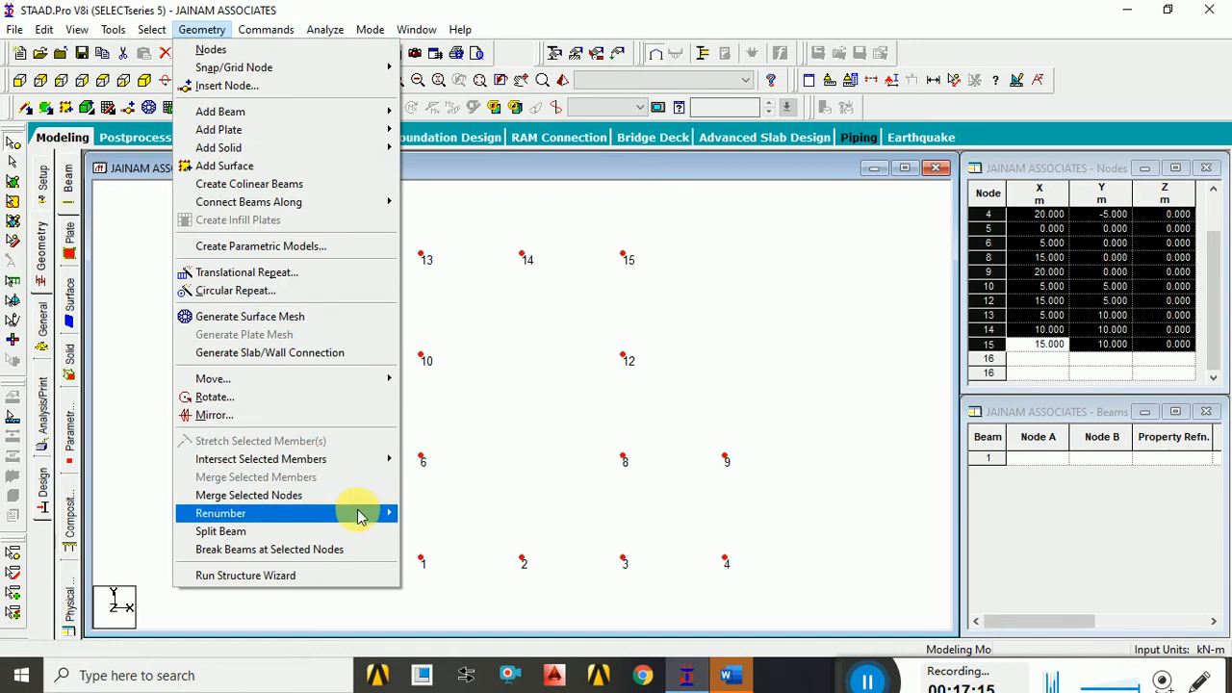
mouse_move(390, 513)
click(430, 512)
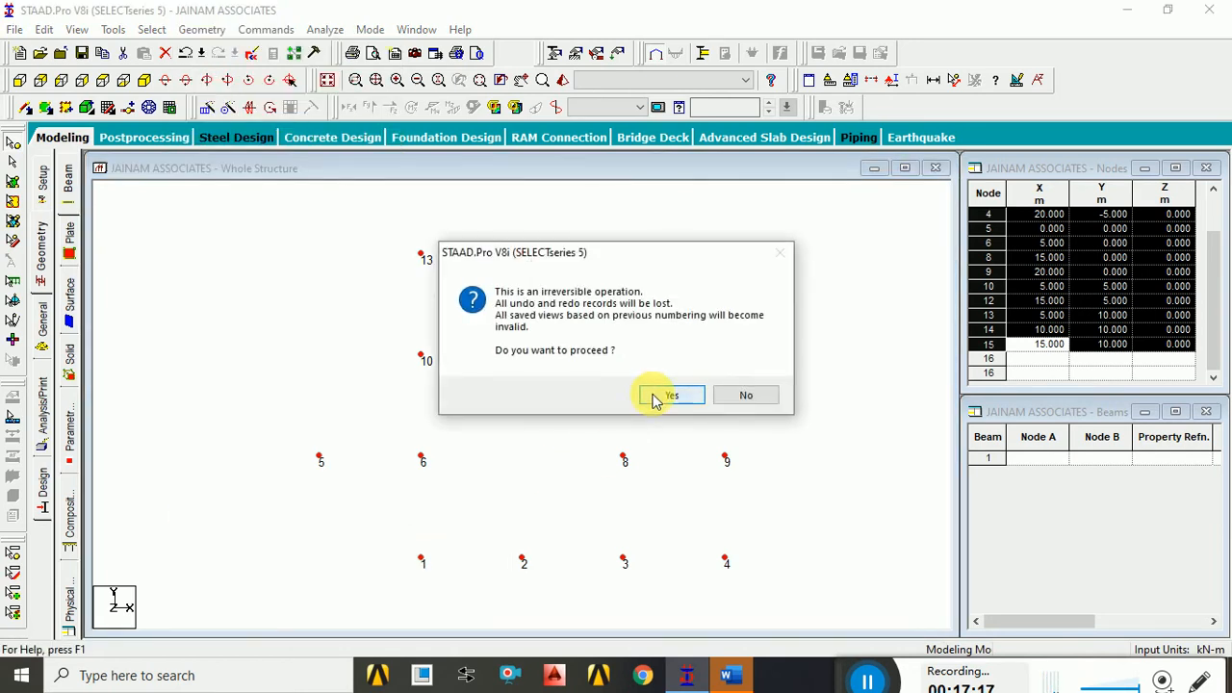
click(664, 395)
click(451, 291)
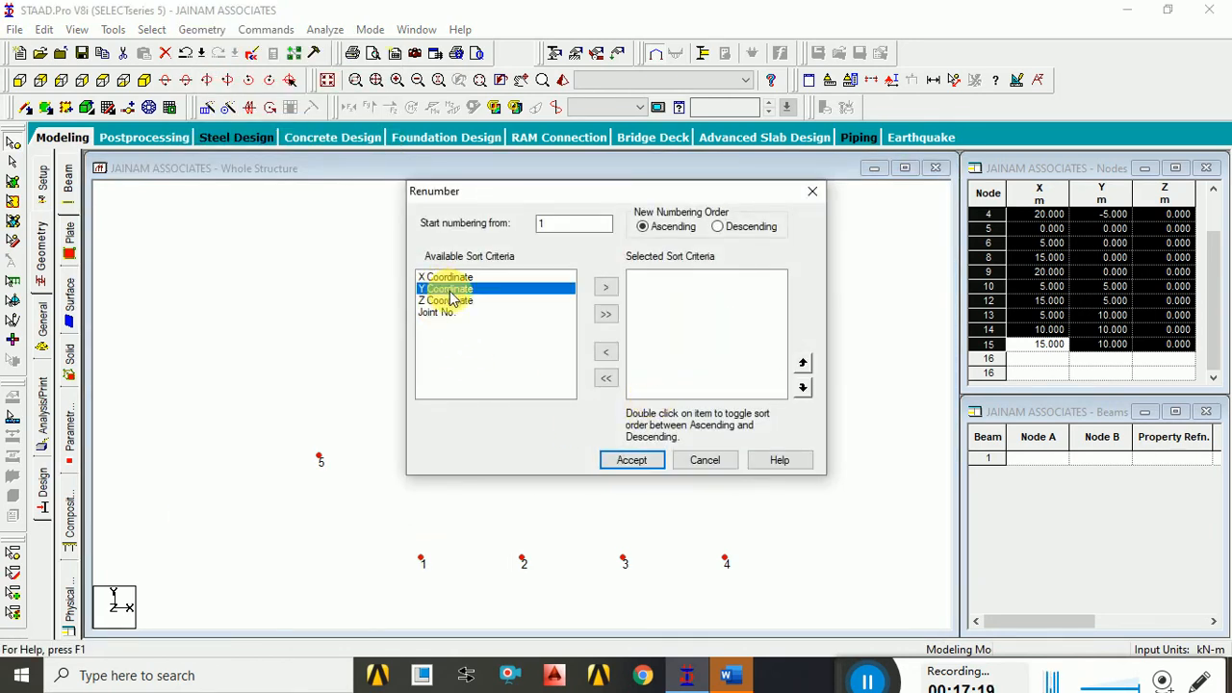
click(605, 286)
click(653, 468)
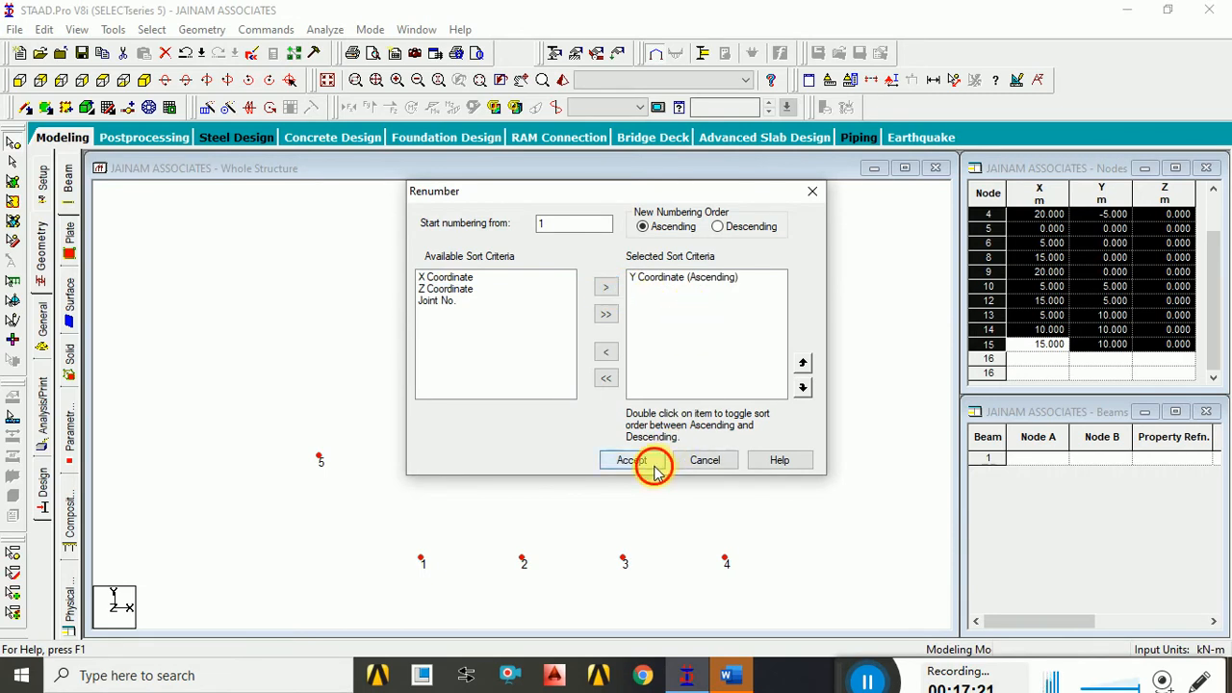
click(676, 377)
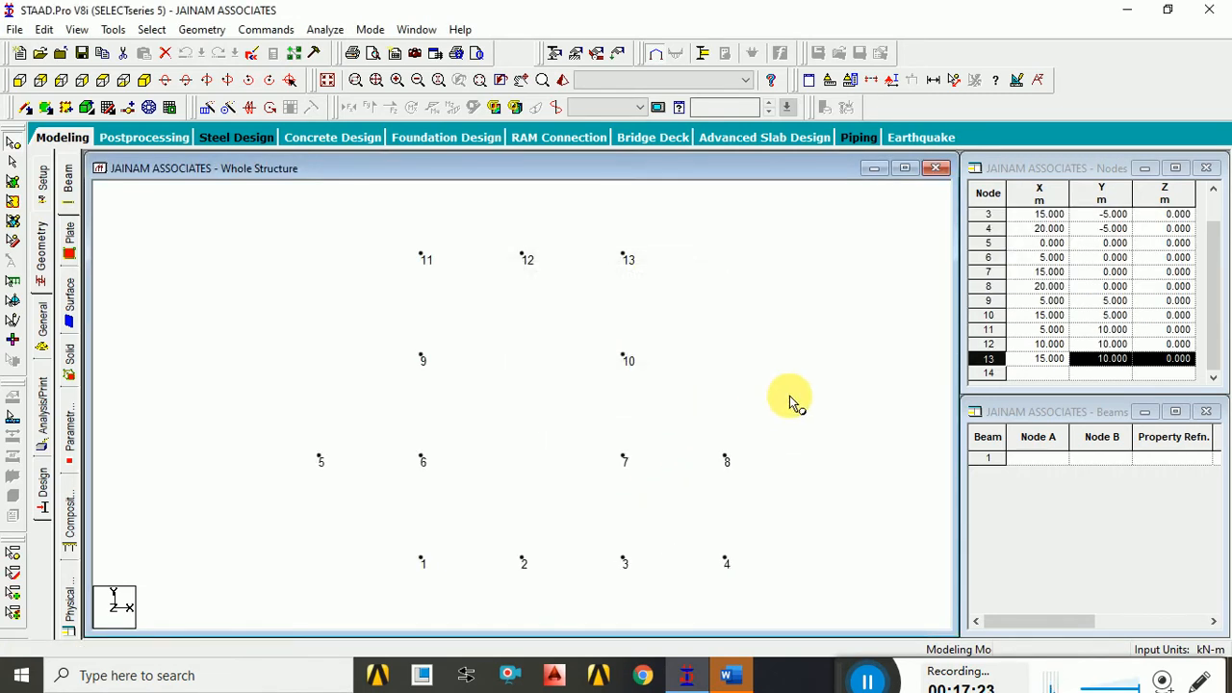
Check the new number of the node beside the gap, and delete all nodes of the vertical grid.
click(626, 461)
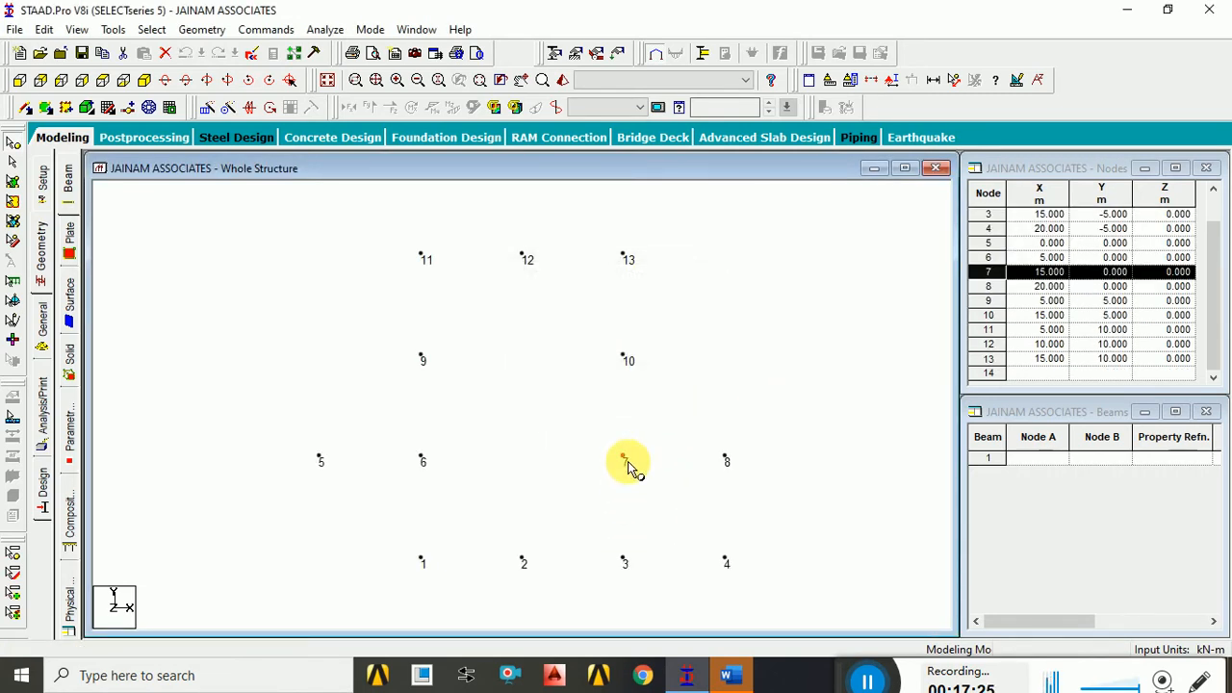
click(428, 357)
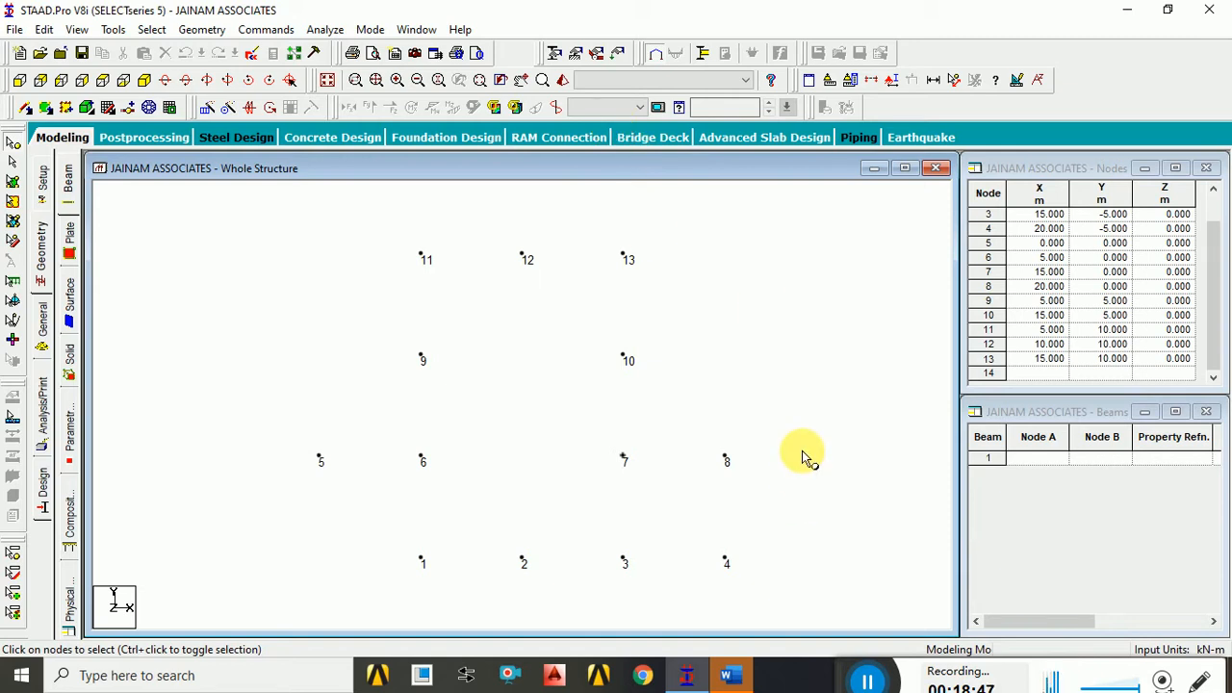
key(ctrl+a)
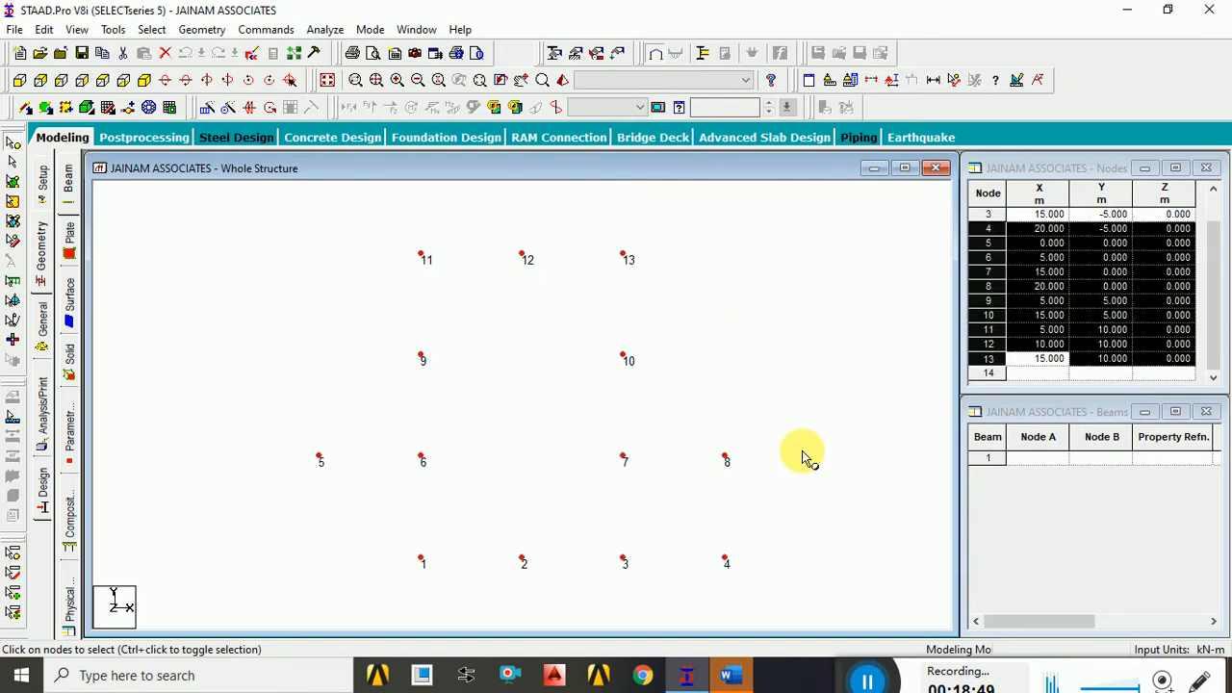
key(Delete)
key(Return)
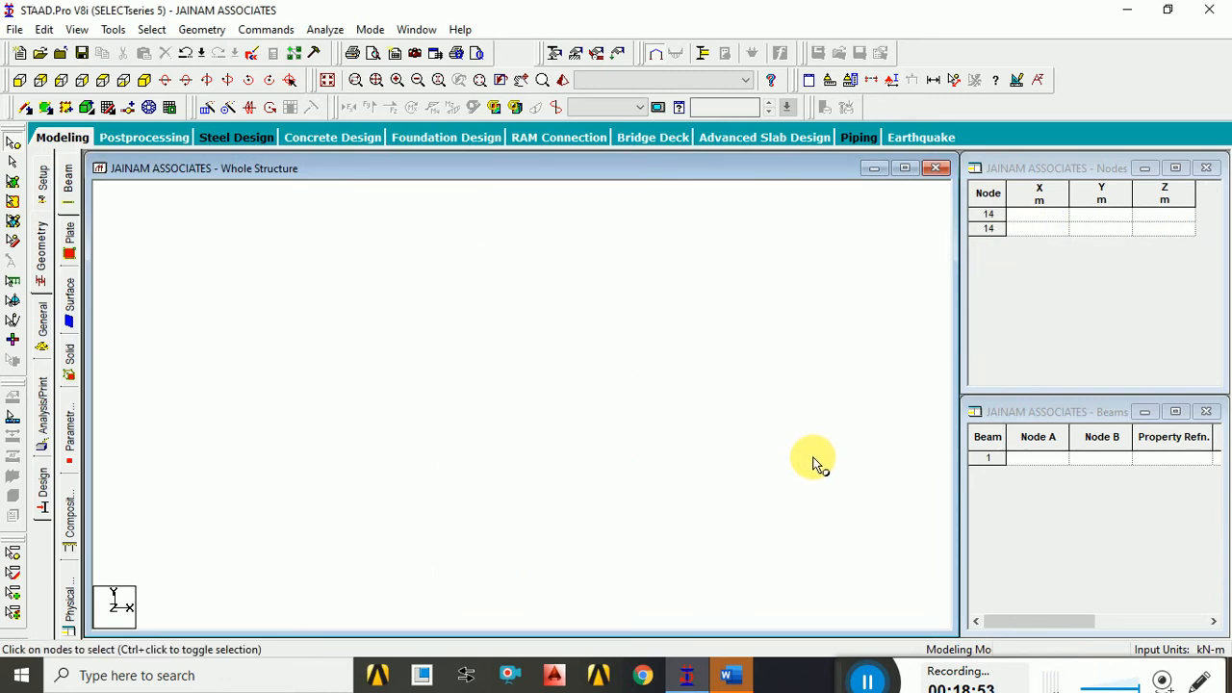
click(876, 677)
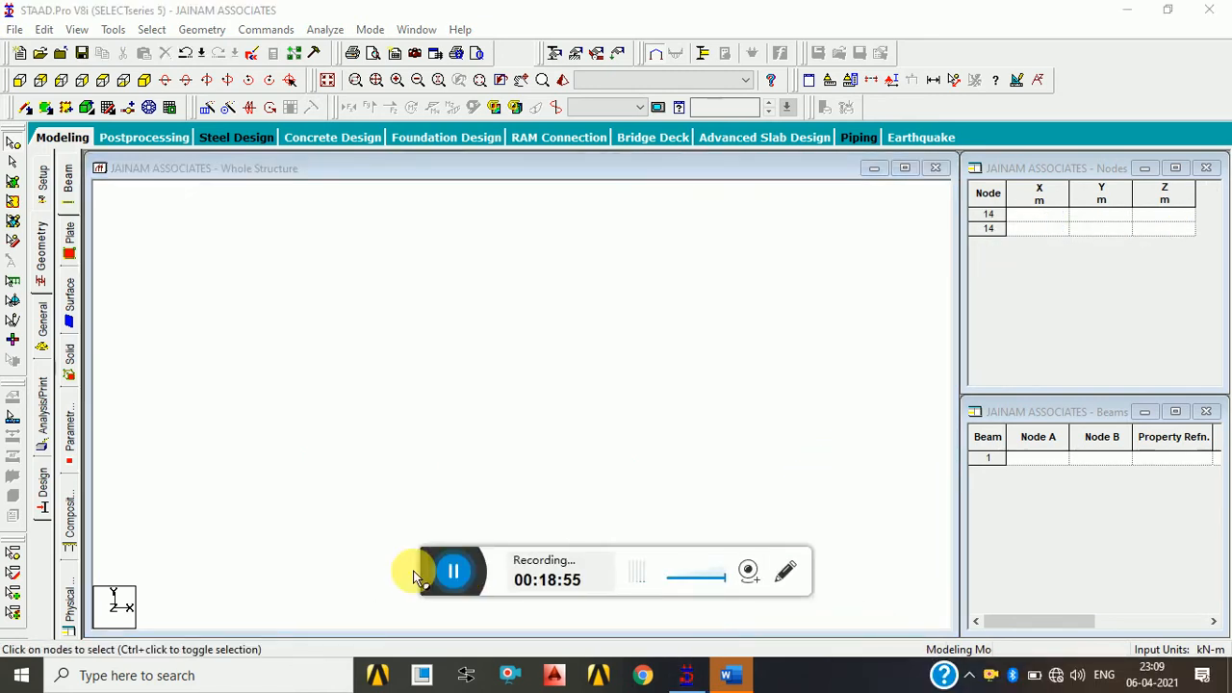
drag(436, 594, 852, 691)
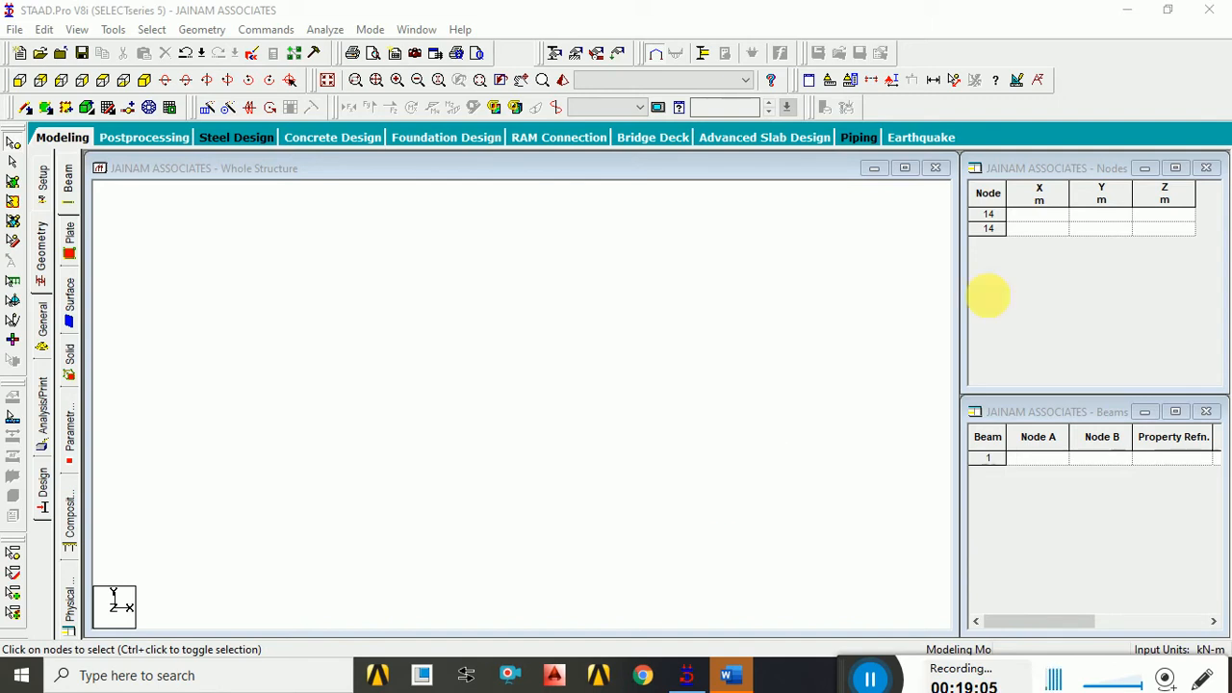
Create node 1 at the origin with coordinates 0, 0, 0 in the node table.
click(1018, 216)
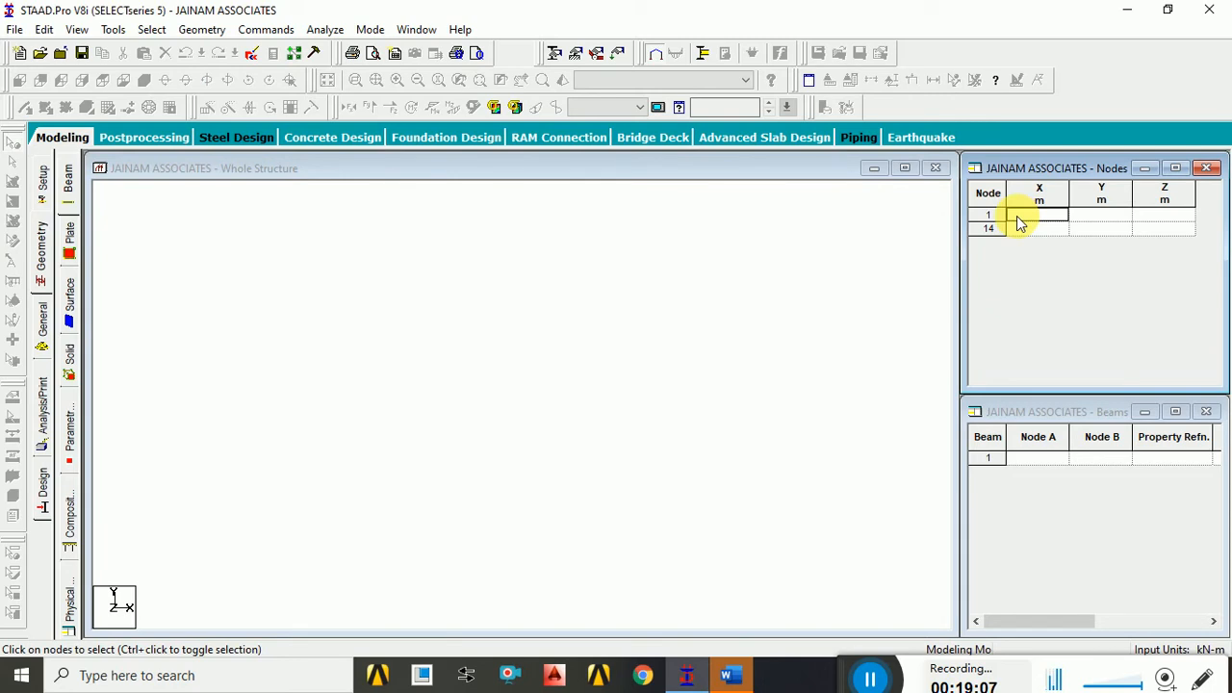
text(0)
key(Tab)
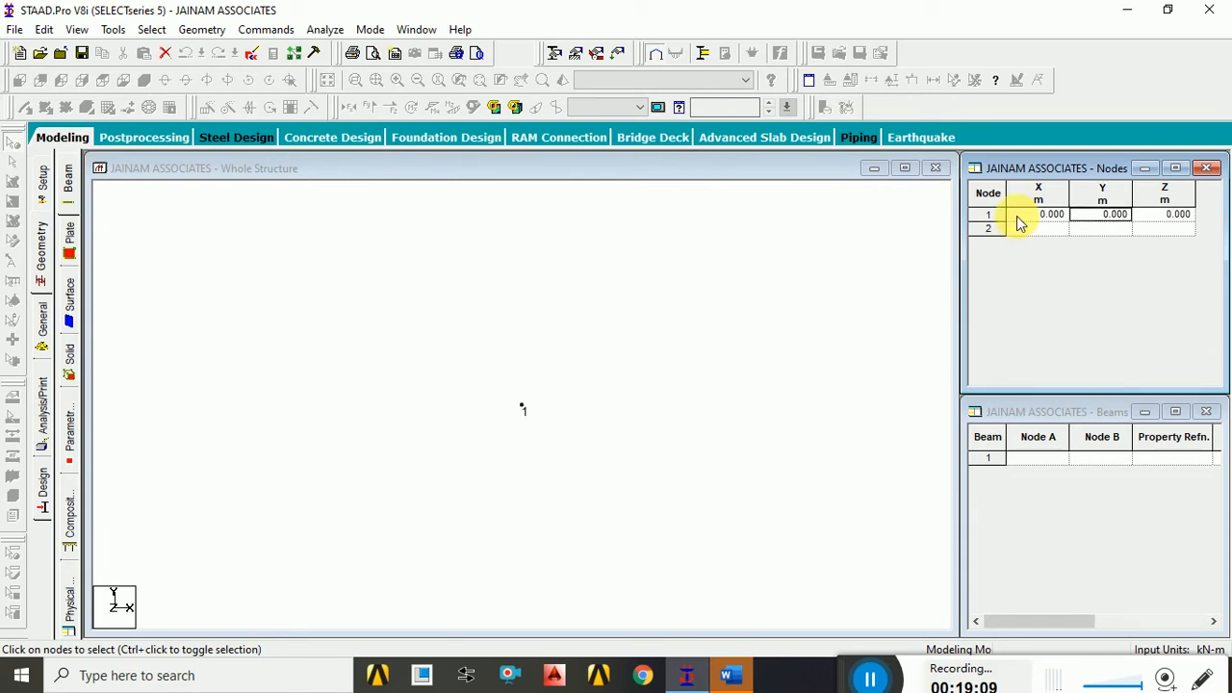
click(185, 276)
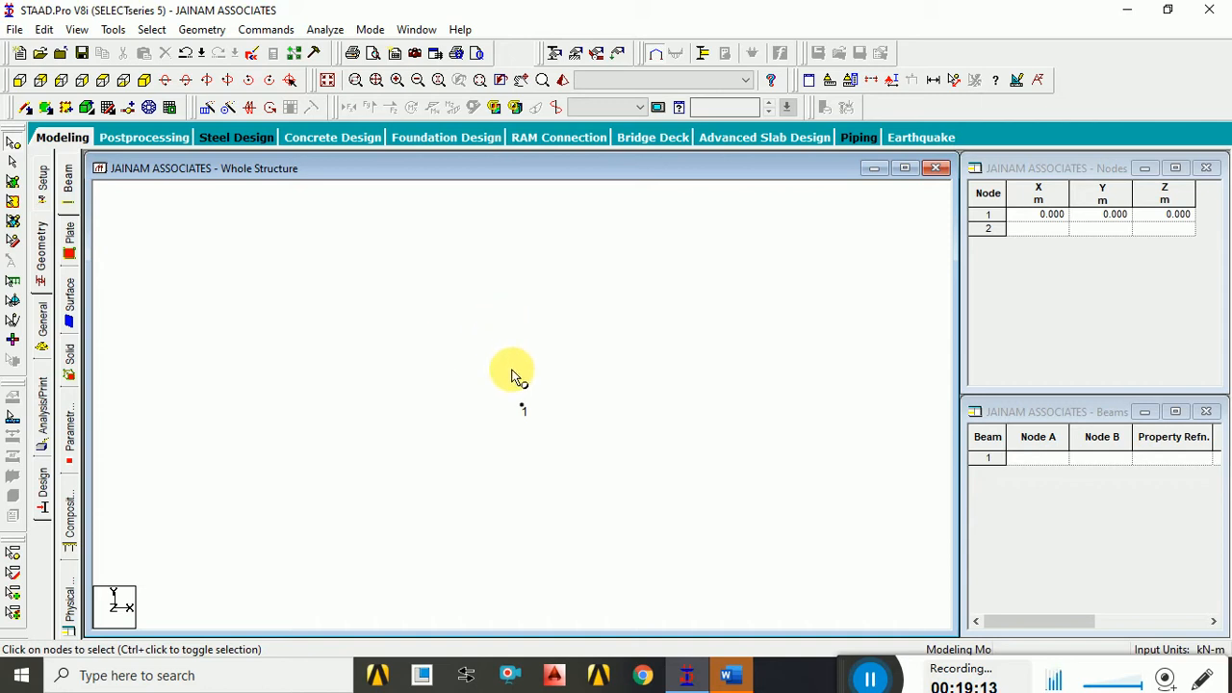
Copy node 1 along global X in 3 steps with 5 m spacing using Translational Repeat.
click(520, 406)
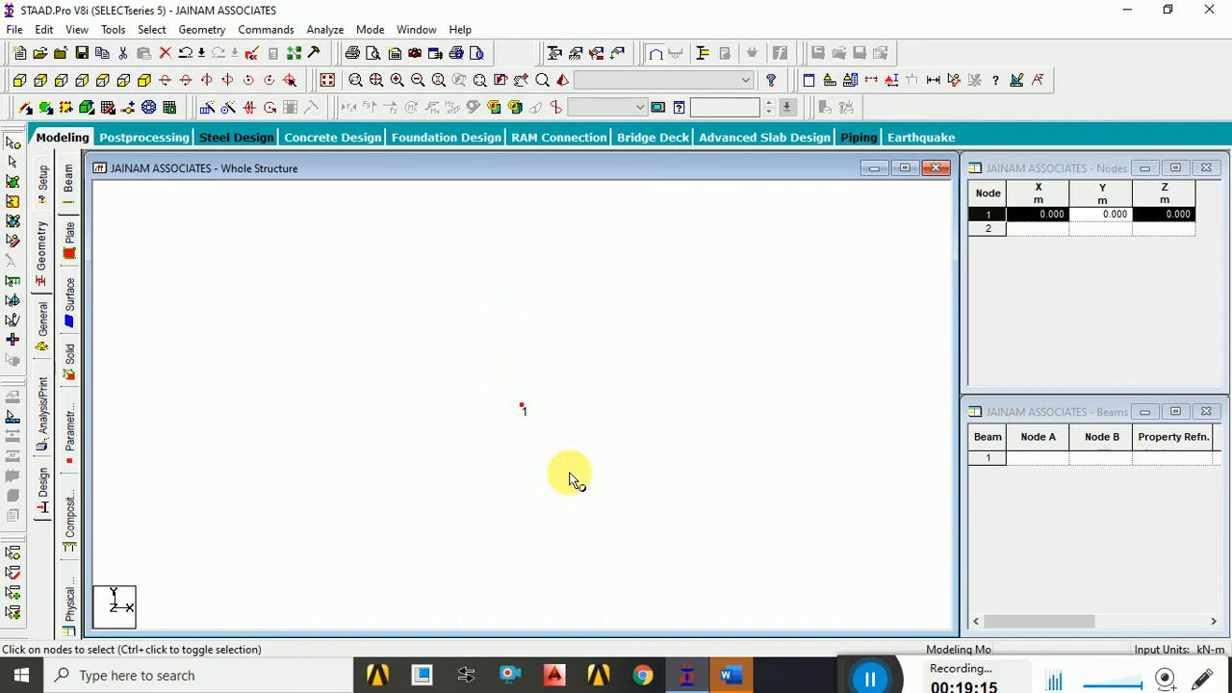
click(208, 109)
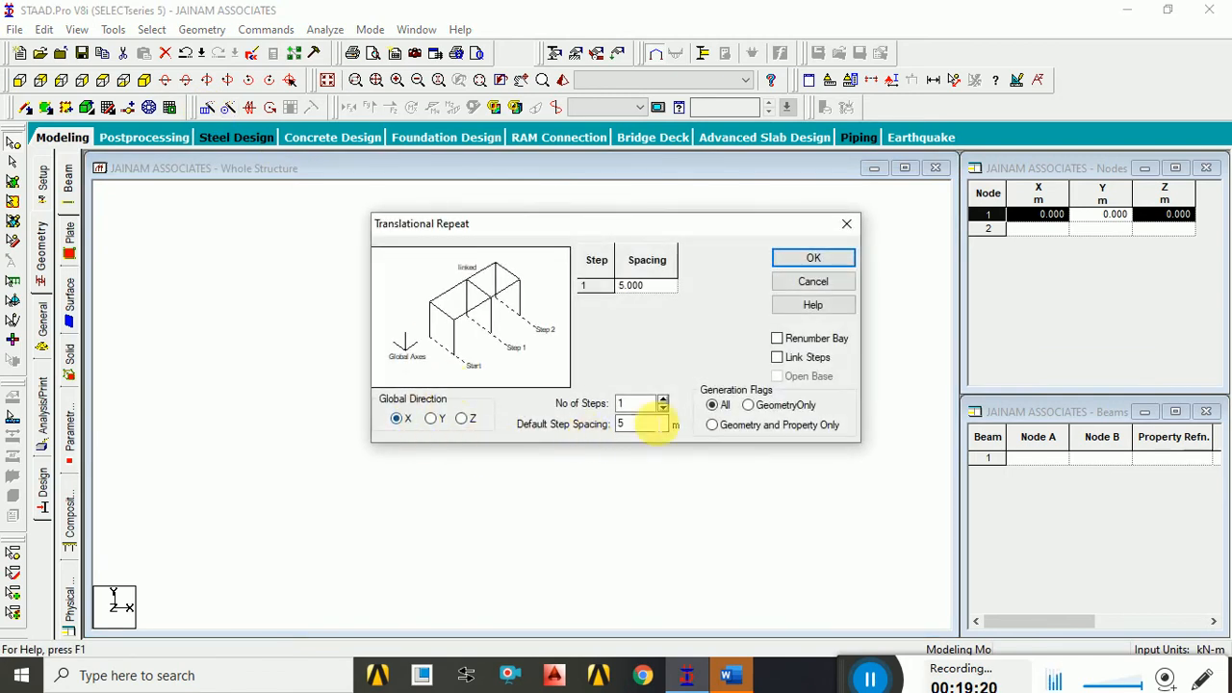
click(663, 399)
click(663, 398)
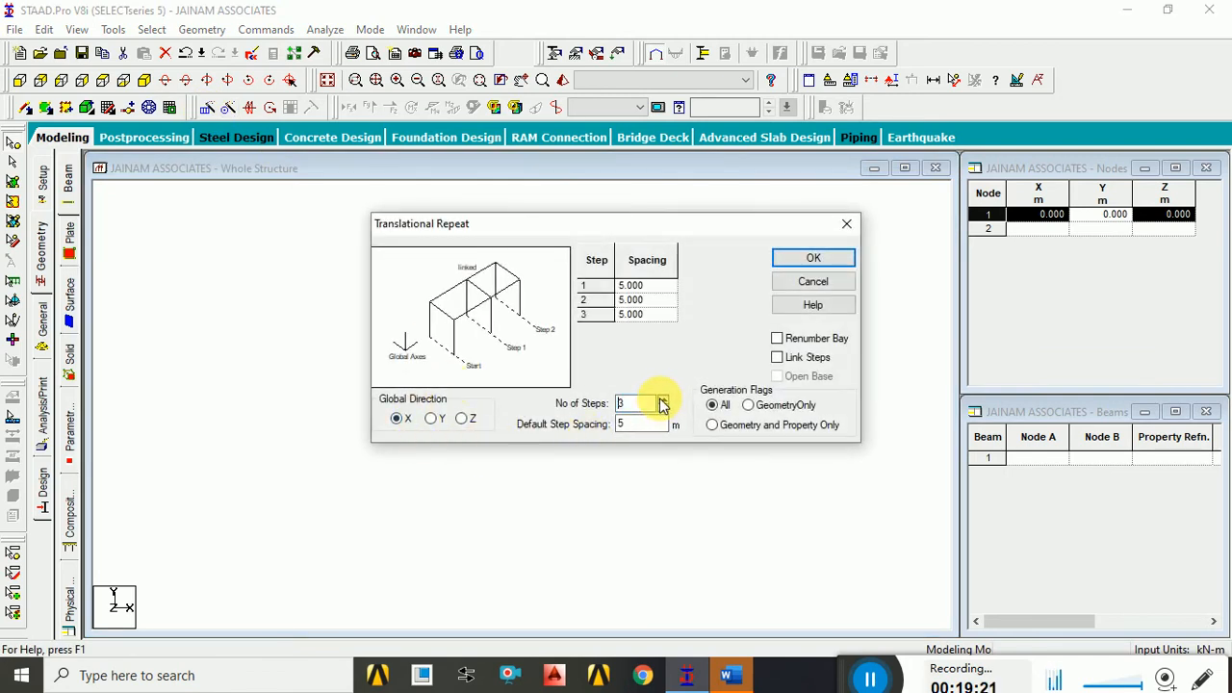
click(813, 260)
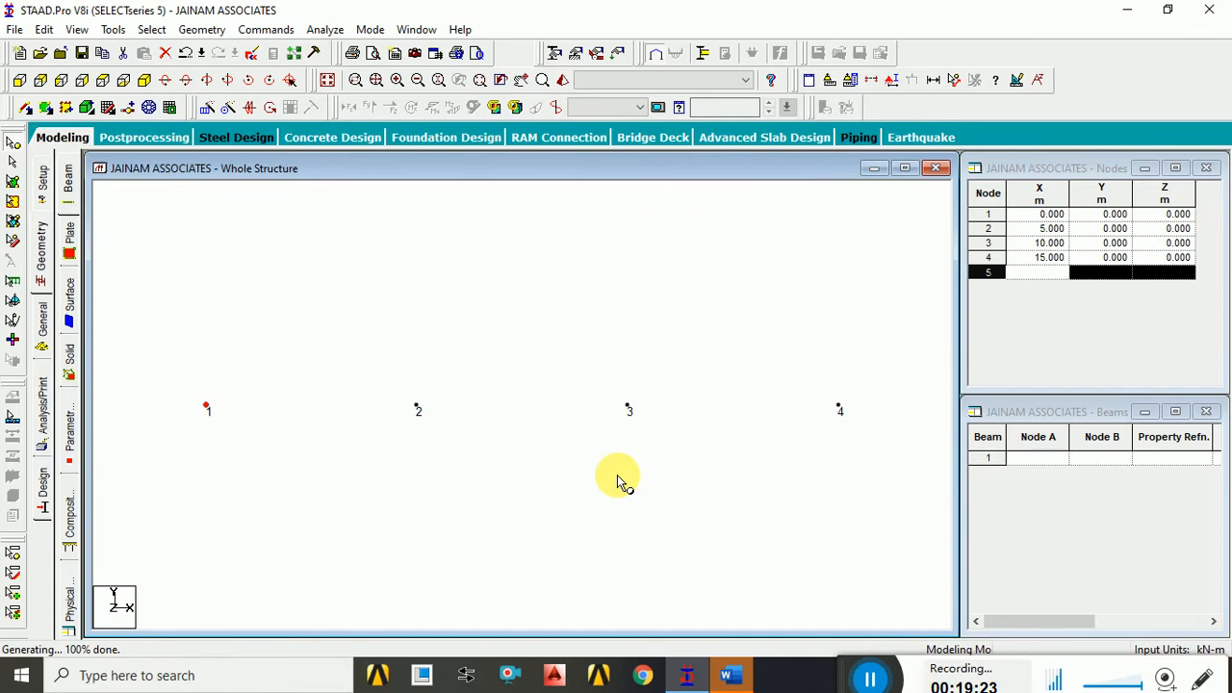
Select all four nodes and copy them along global Z in 2 steps with 5 m spacing.
click(618, 474)
key(ctrl+a)
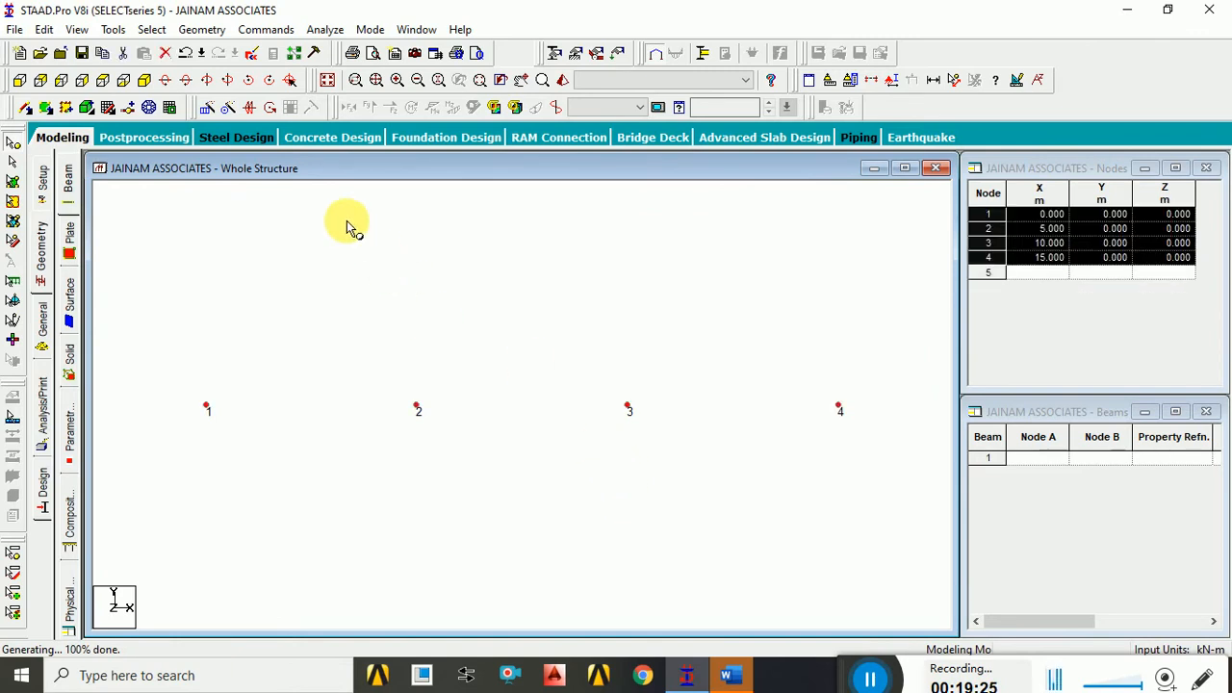
click(225, 109)
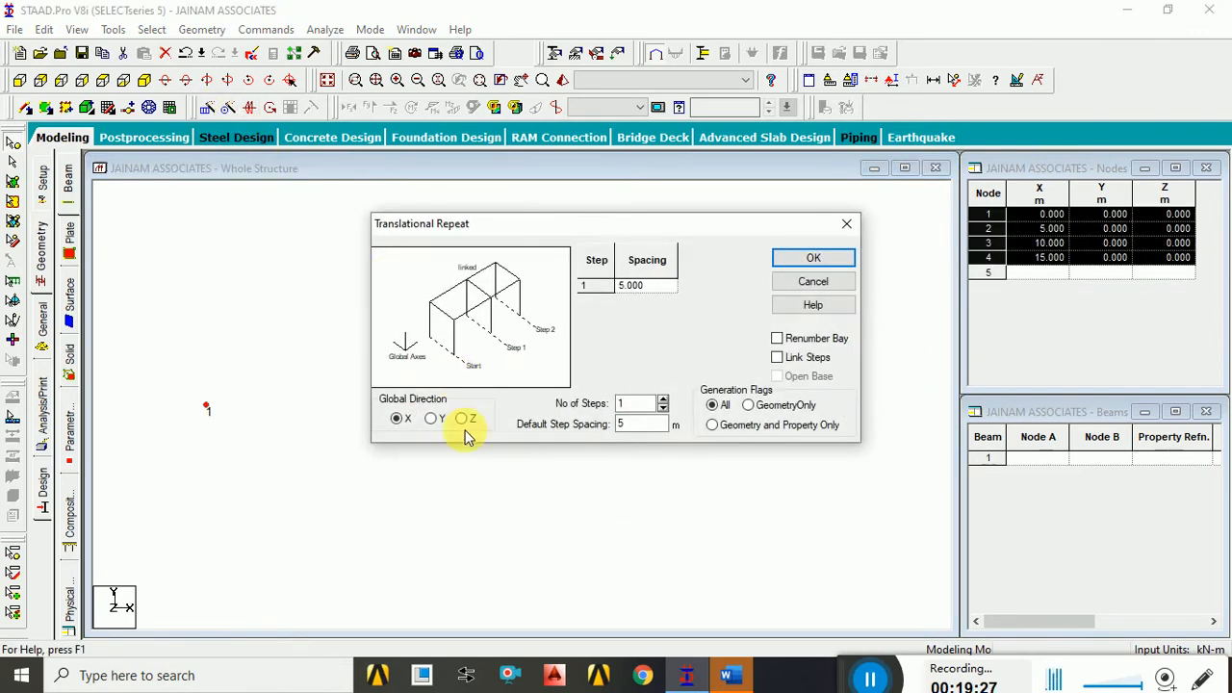
click(461, 420)
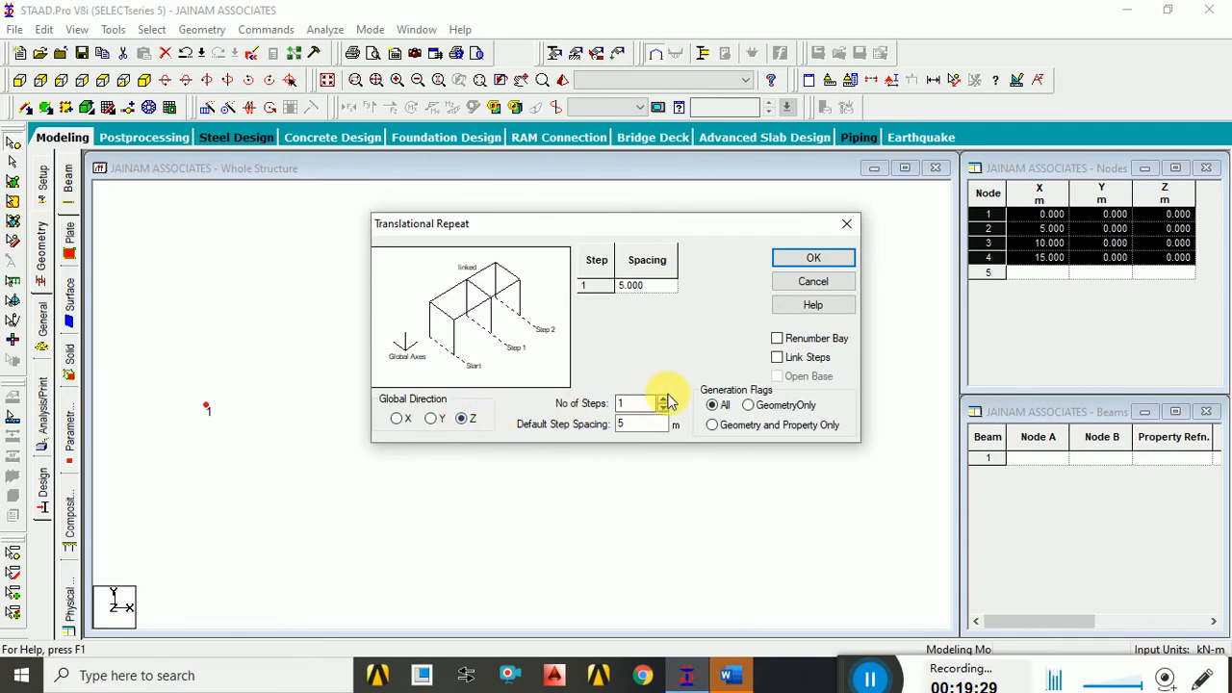
click(663, 399)
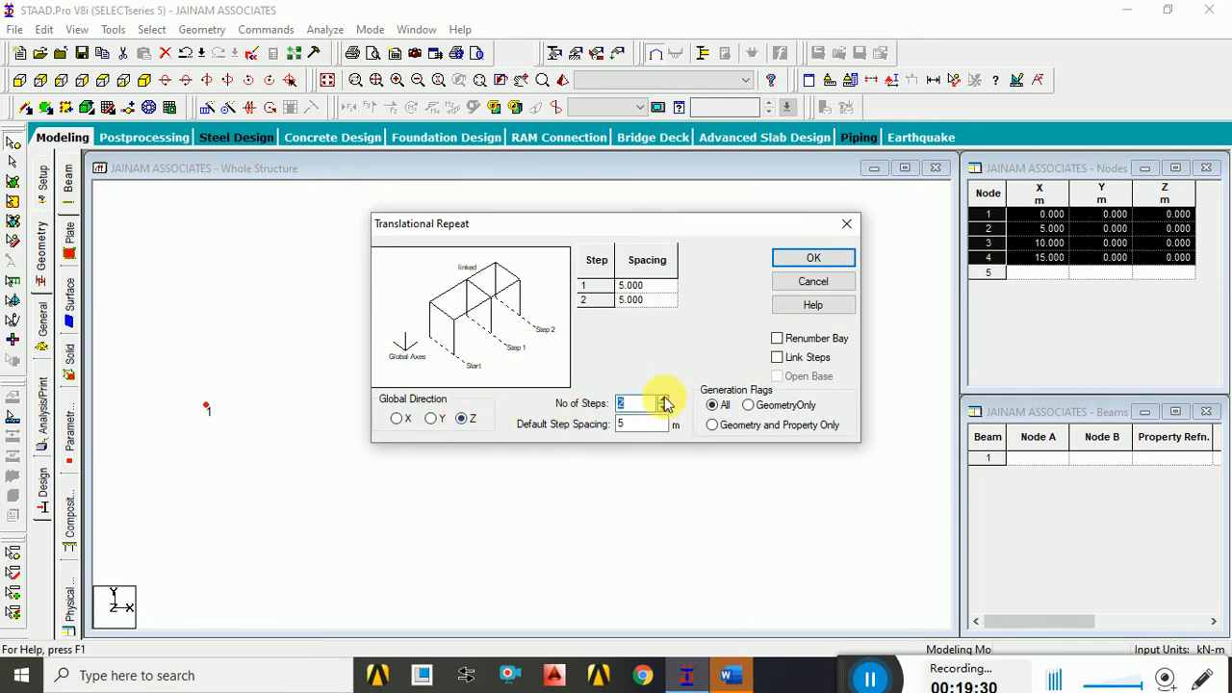
click(799, 260)
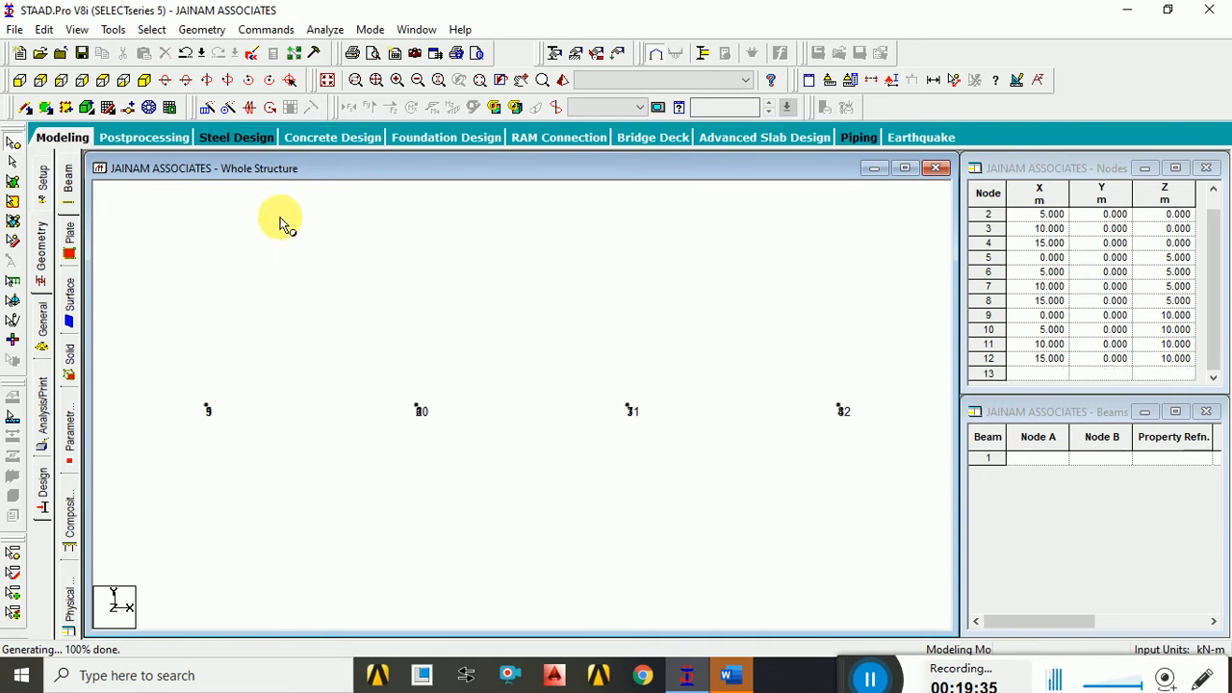
Select all nodes of the horizontal grid and copy them along global Y in 2 steps with 5 m spacing using Translational Repeat.
click(227, 108)
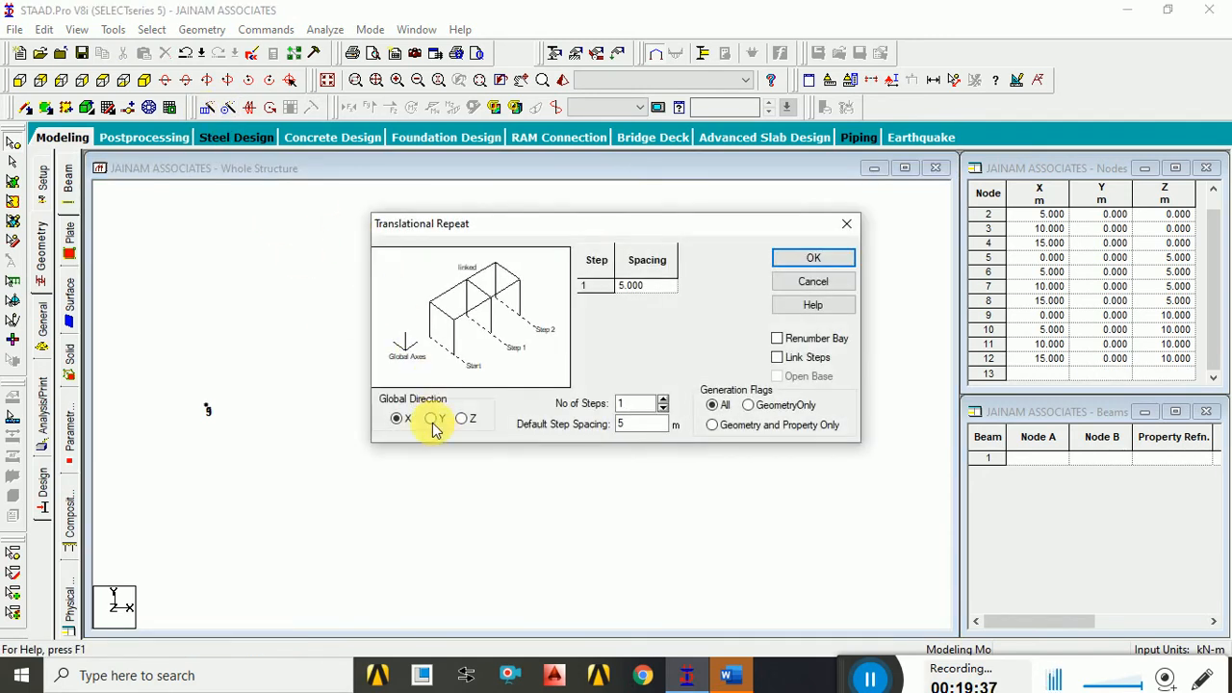
click(431, 418)
click(663, 401)
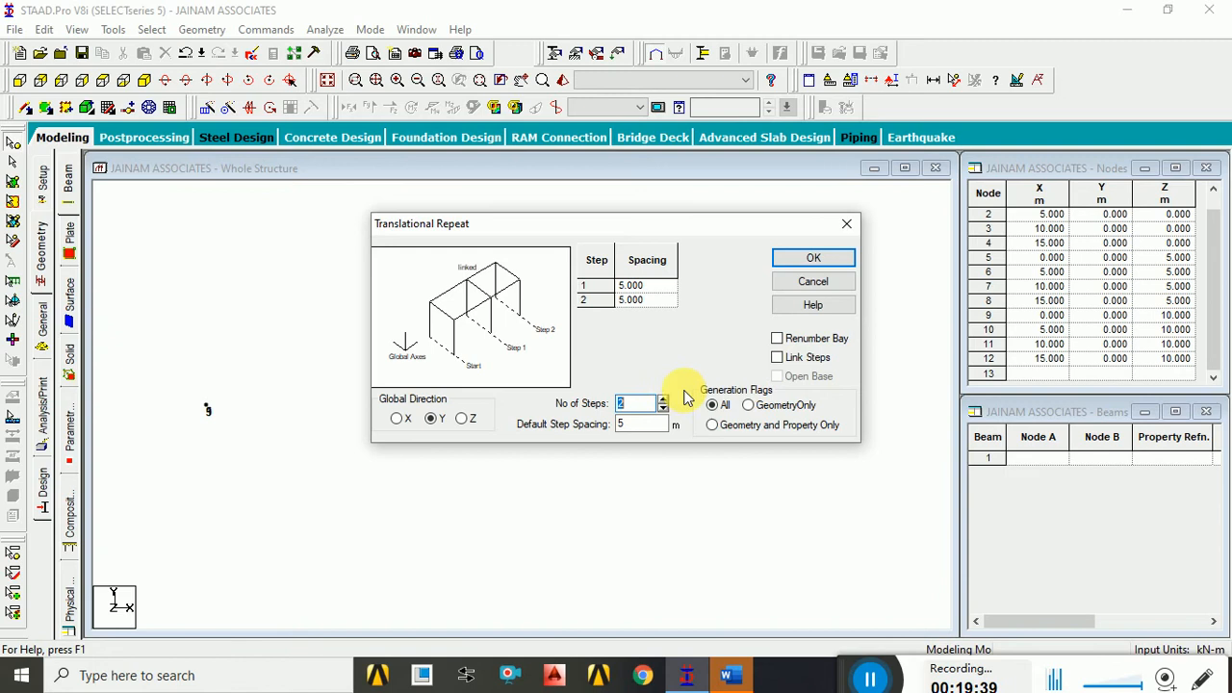
click(813, 258)
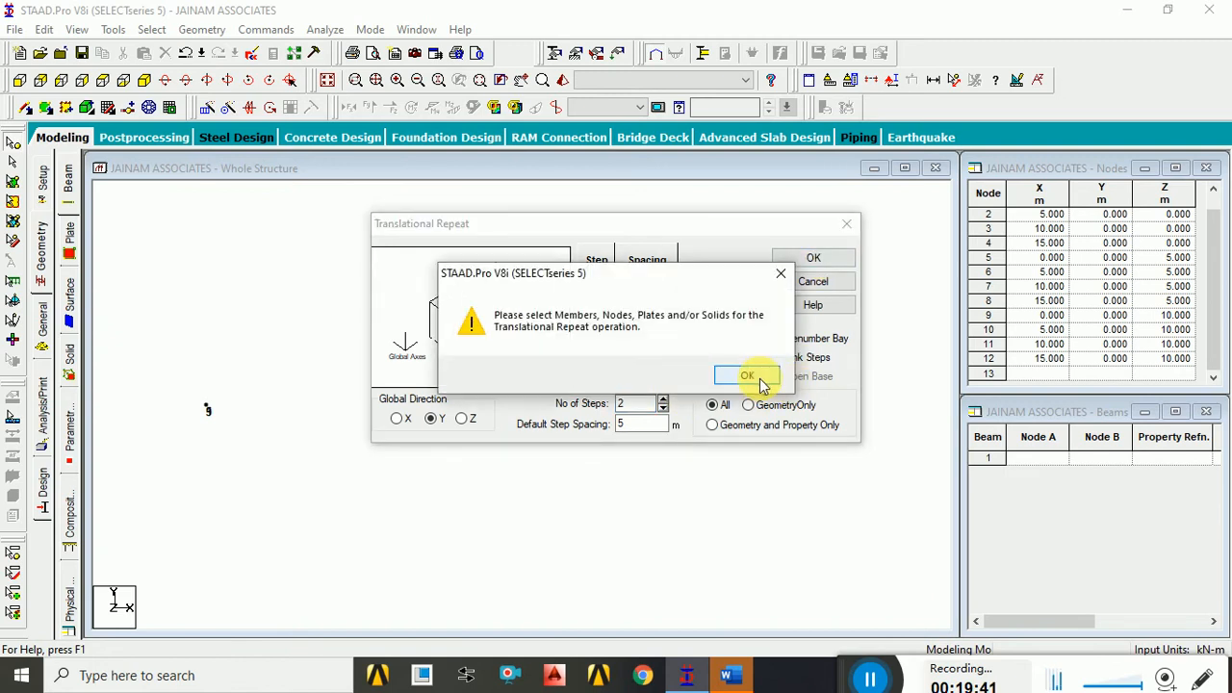
click(761, 382)
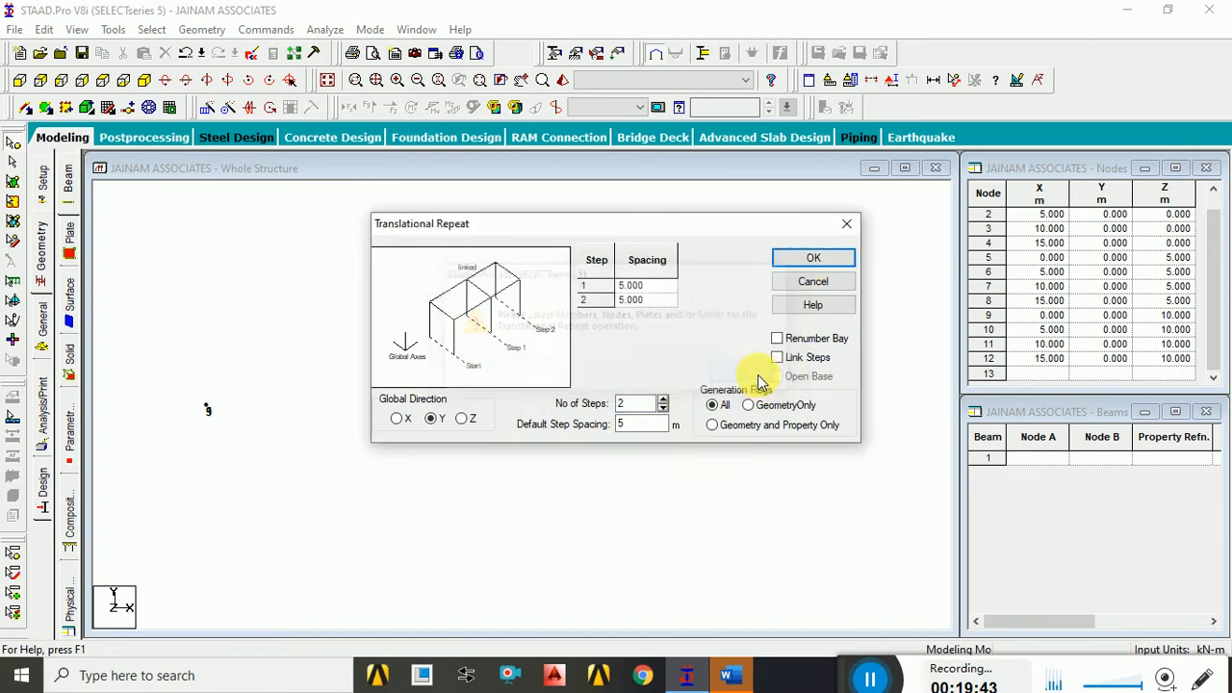
drag(704, 225, 1067, 225)
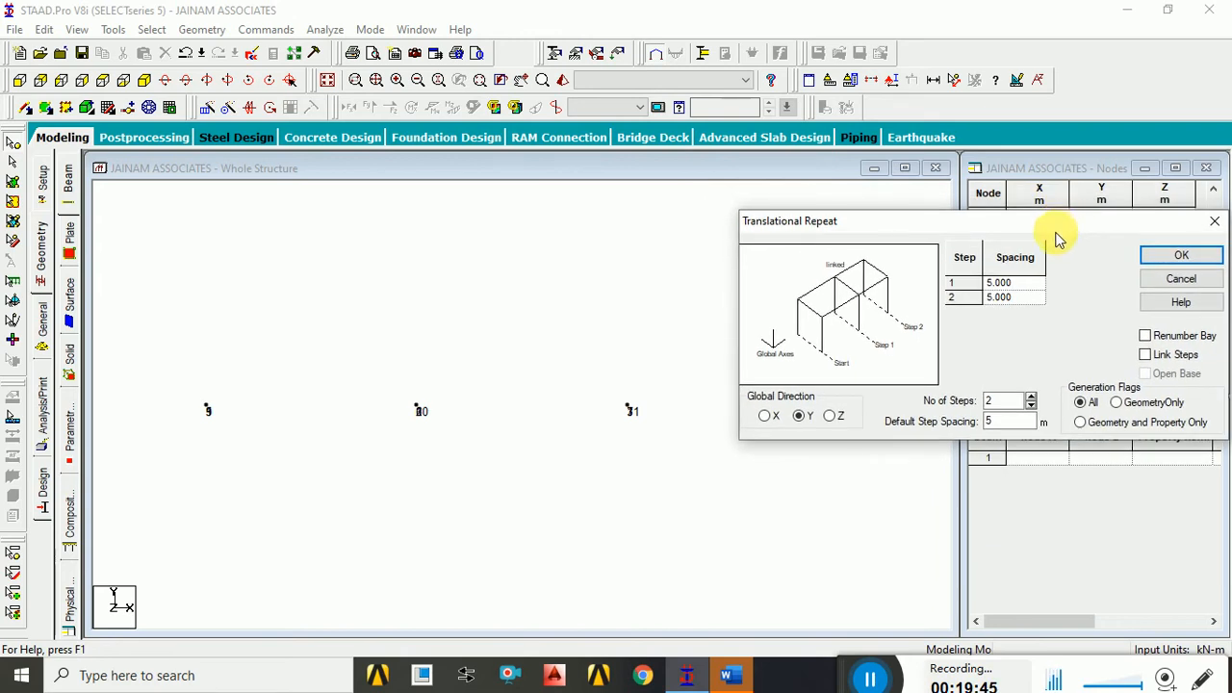
click(696, 481)
key(ctrl+a)
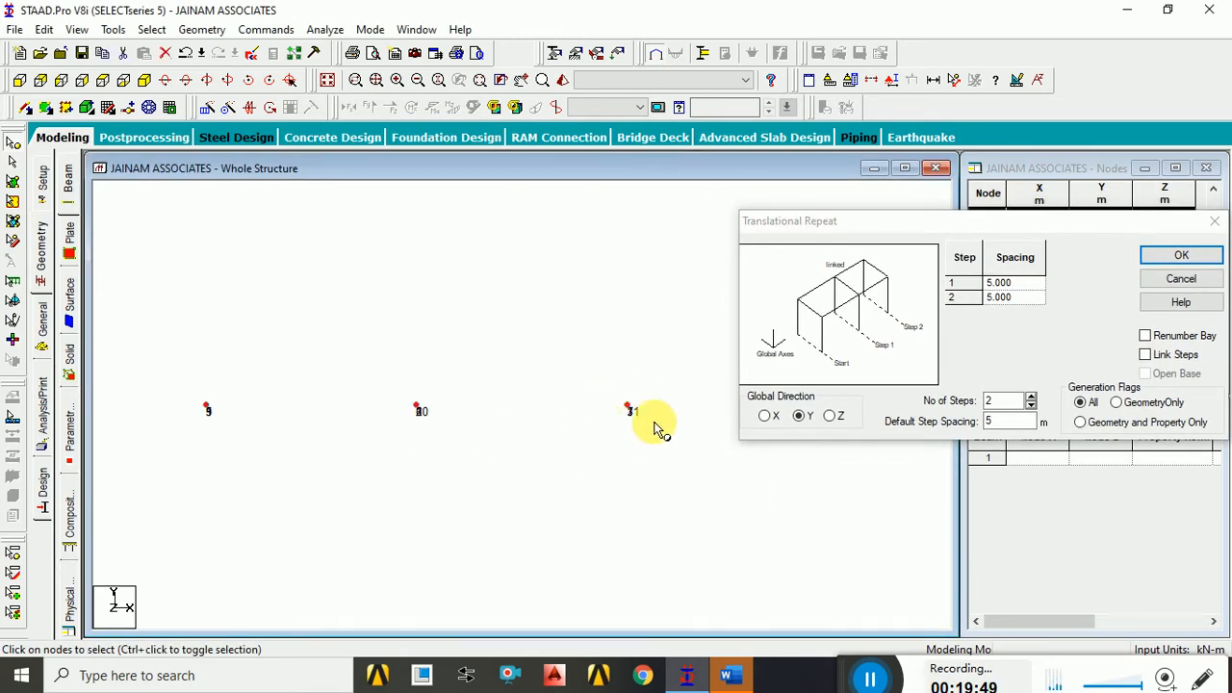
click(1154, 259)
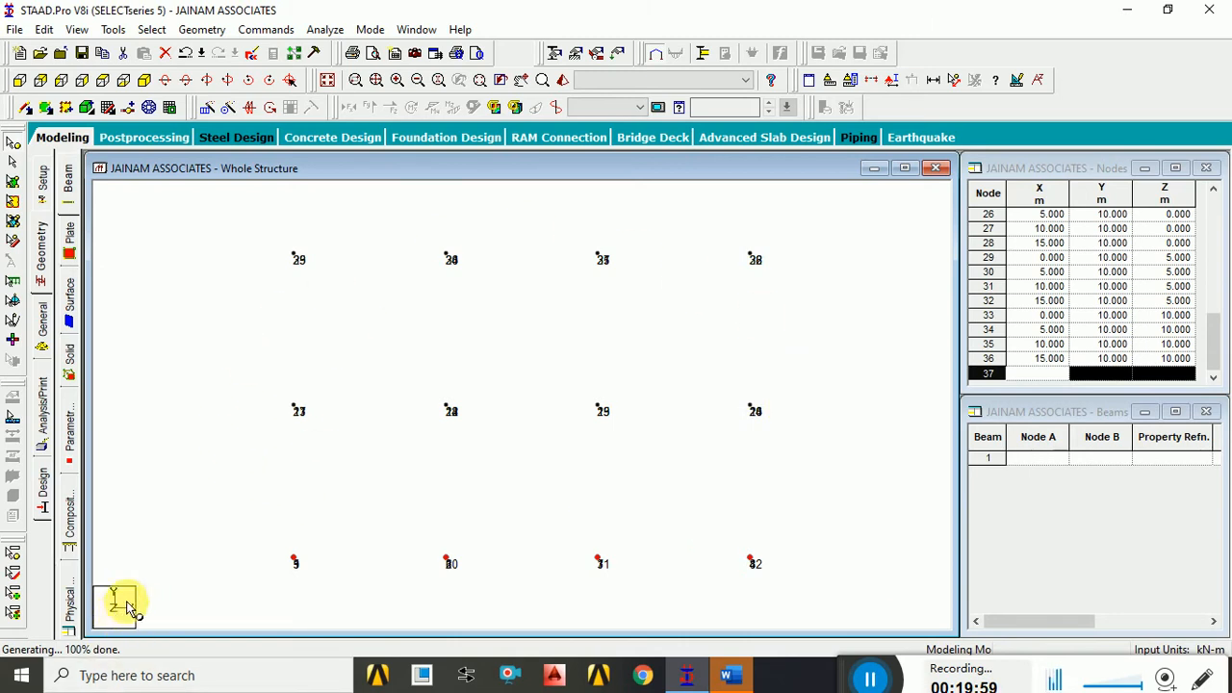
Inspect the three-level node grid as a whole in front, top and isometric views, with all nodes deselected.
click(327, 84)
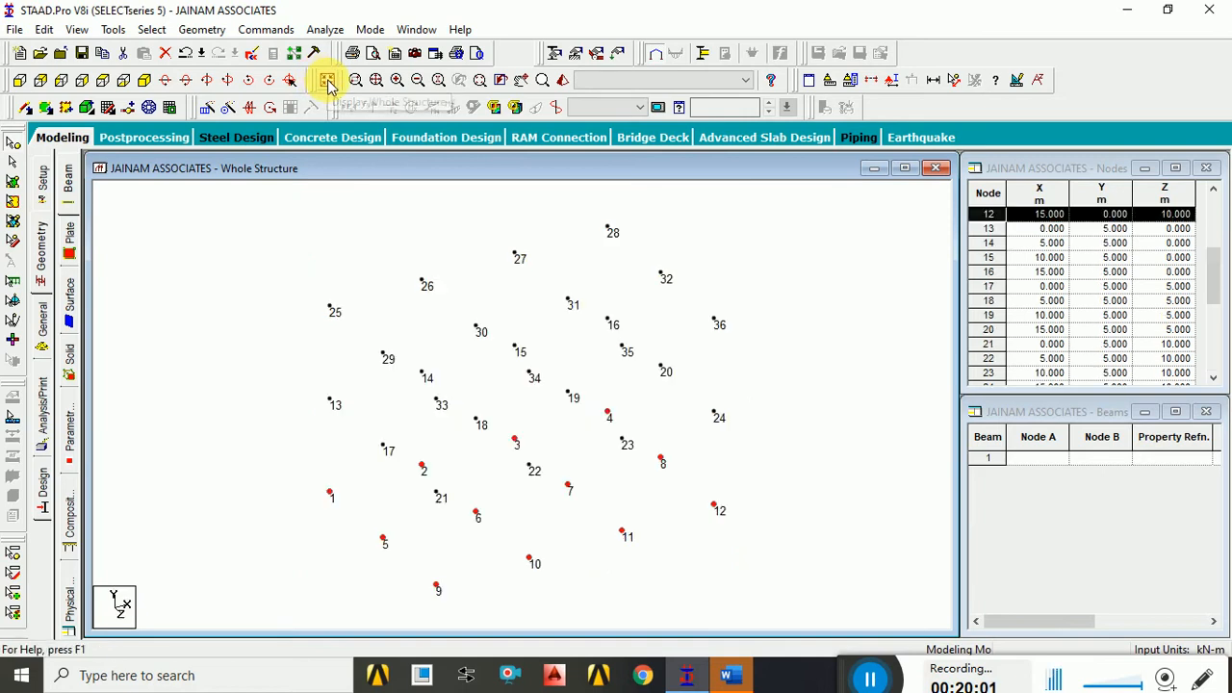
click(753, 390)
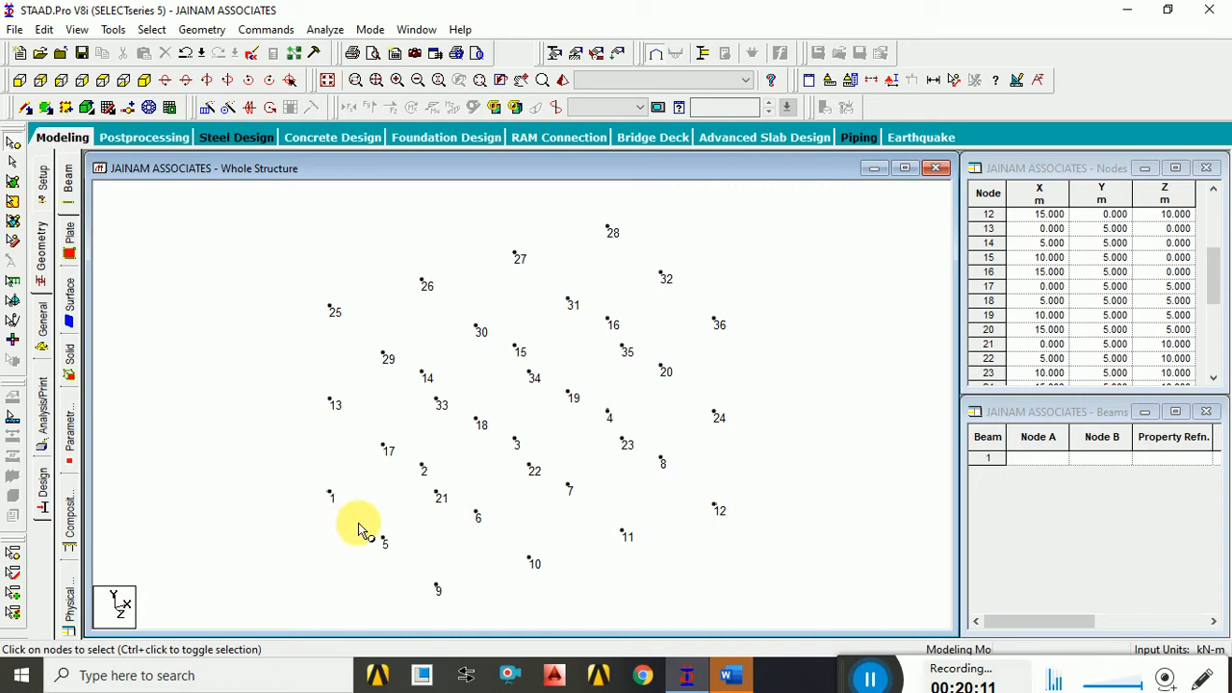
click(19, 81)
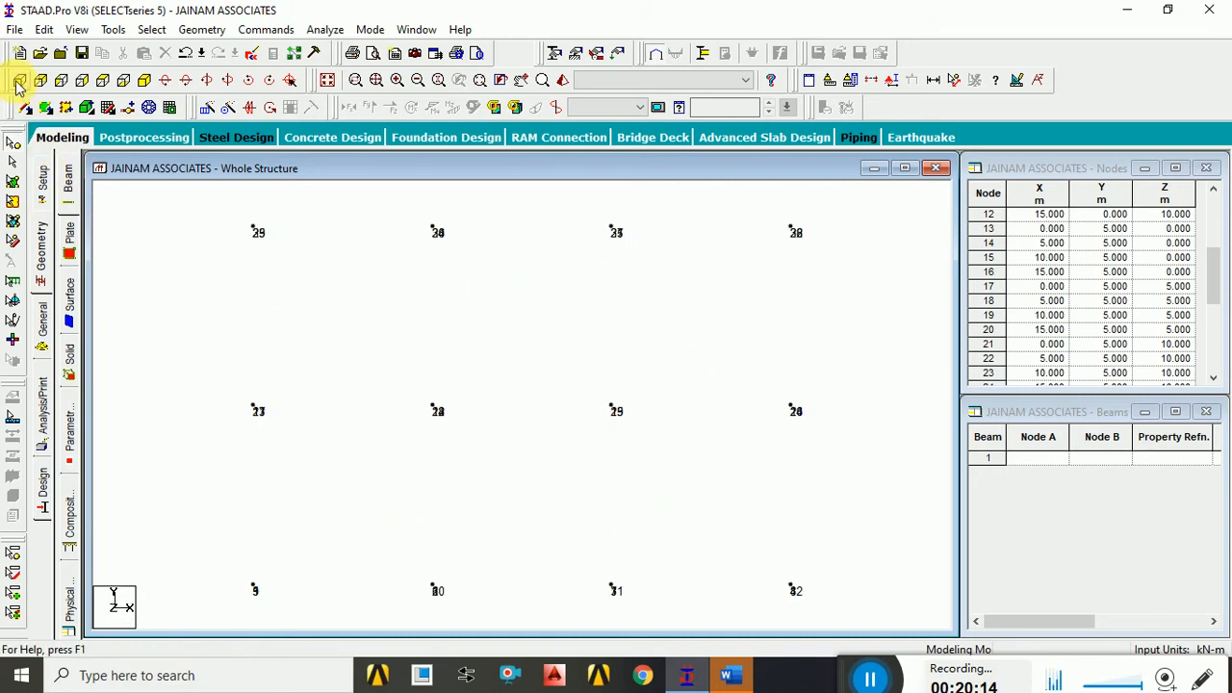
click(104, 83)
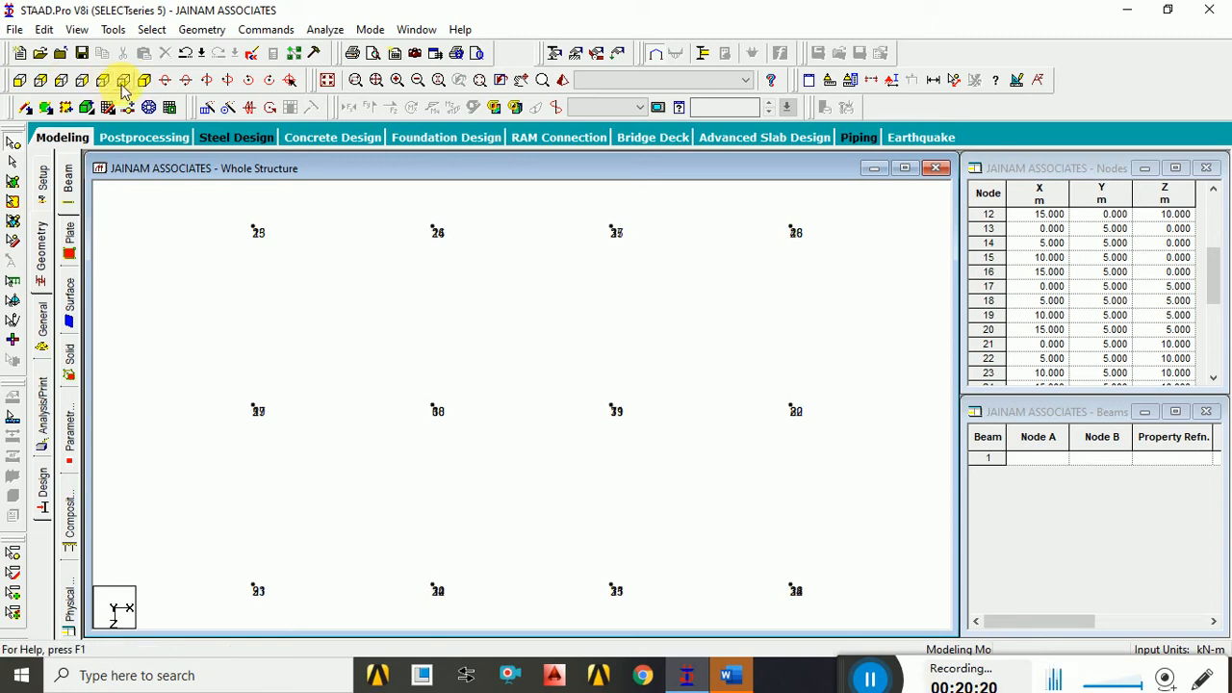
click(145, 81)
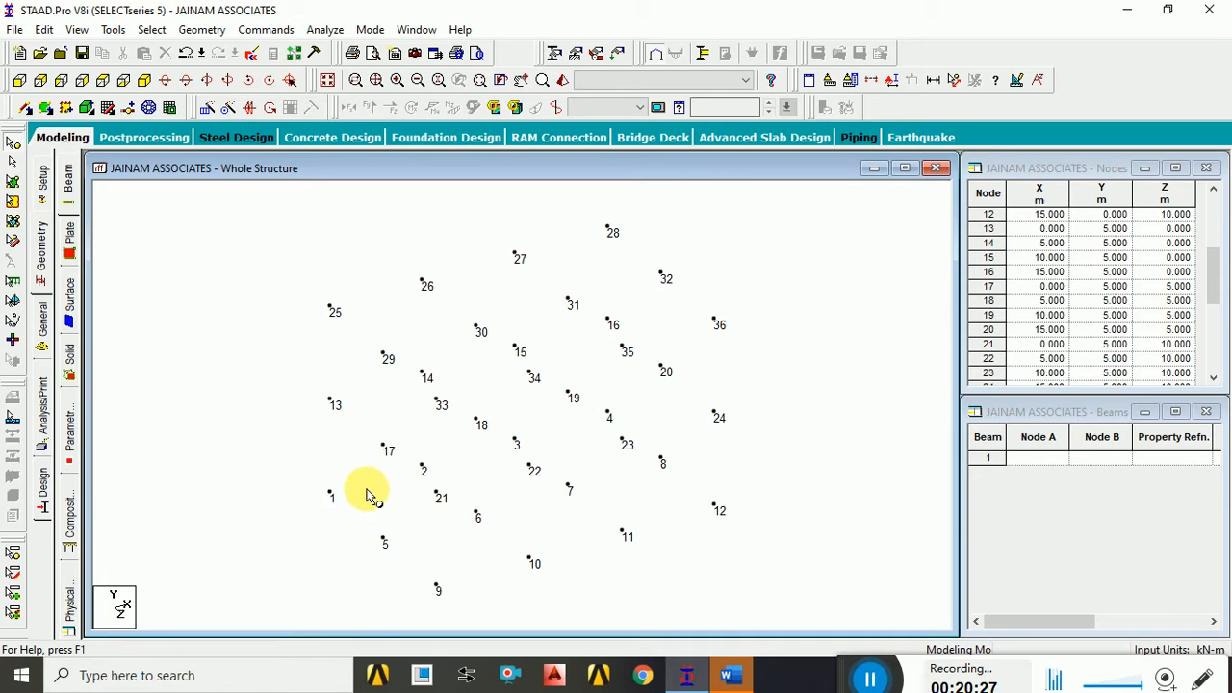
Trace the numbering order of the base-level nodes row by row up to node 12, declining the auto save.
click(324, 481)
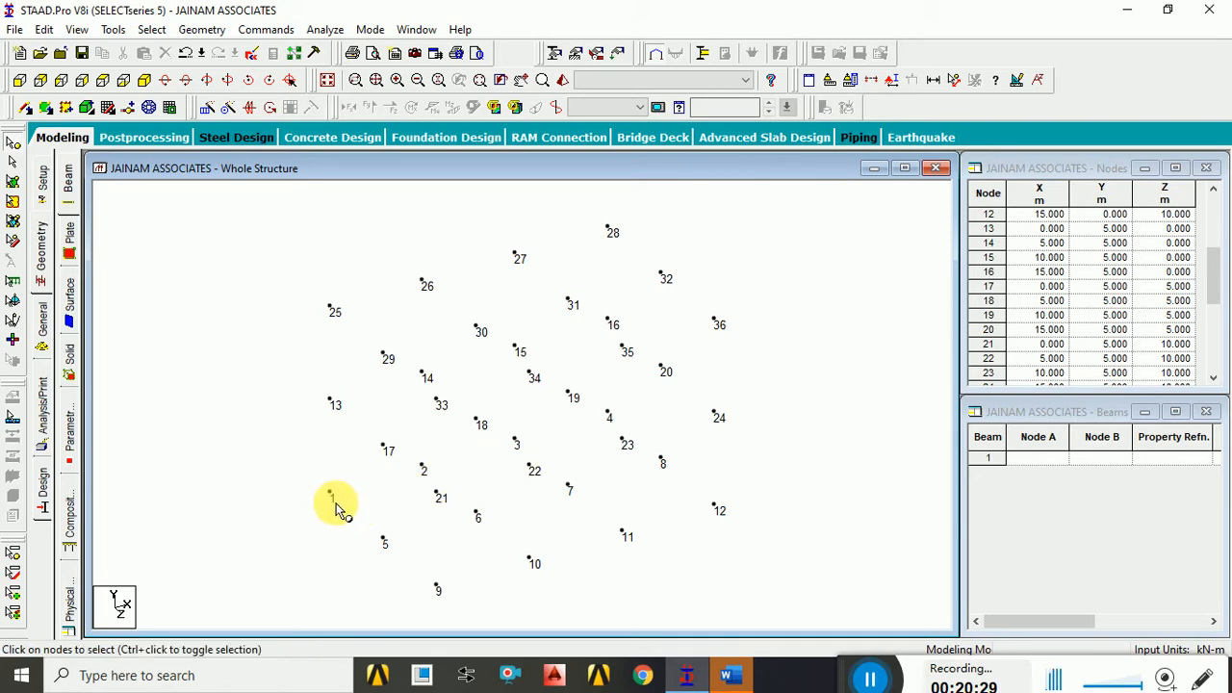
drag(324, 489, 433, 468)
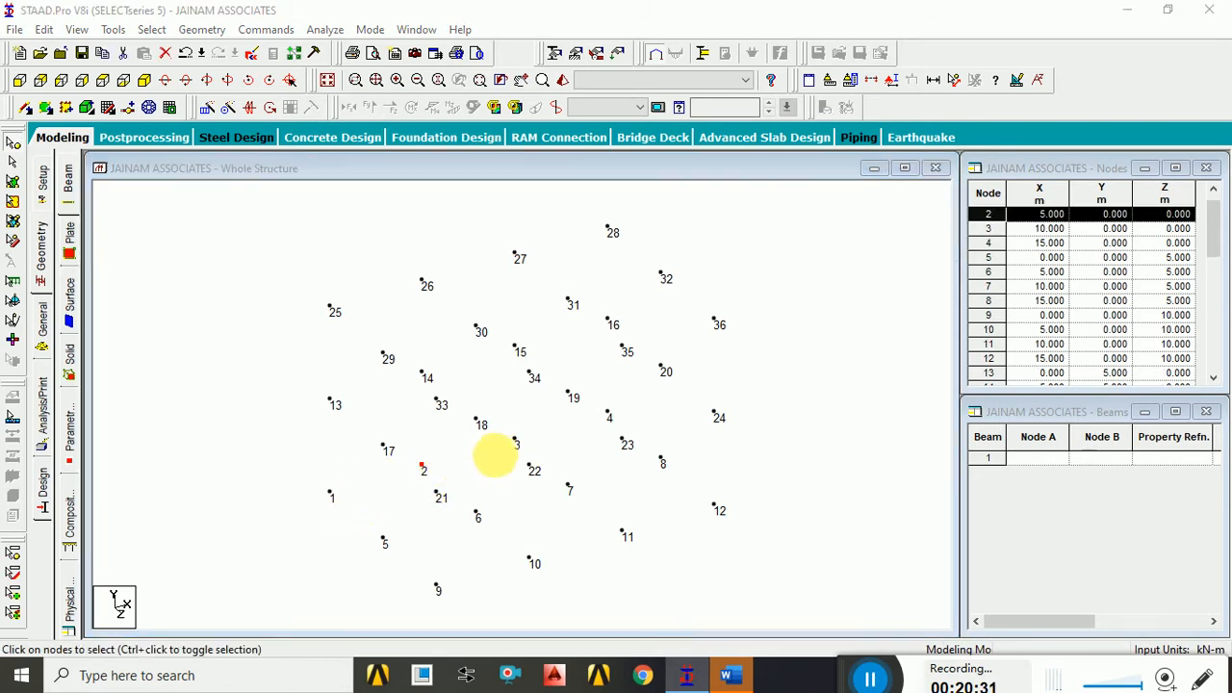
click(710, 375)
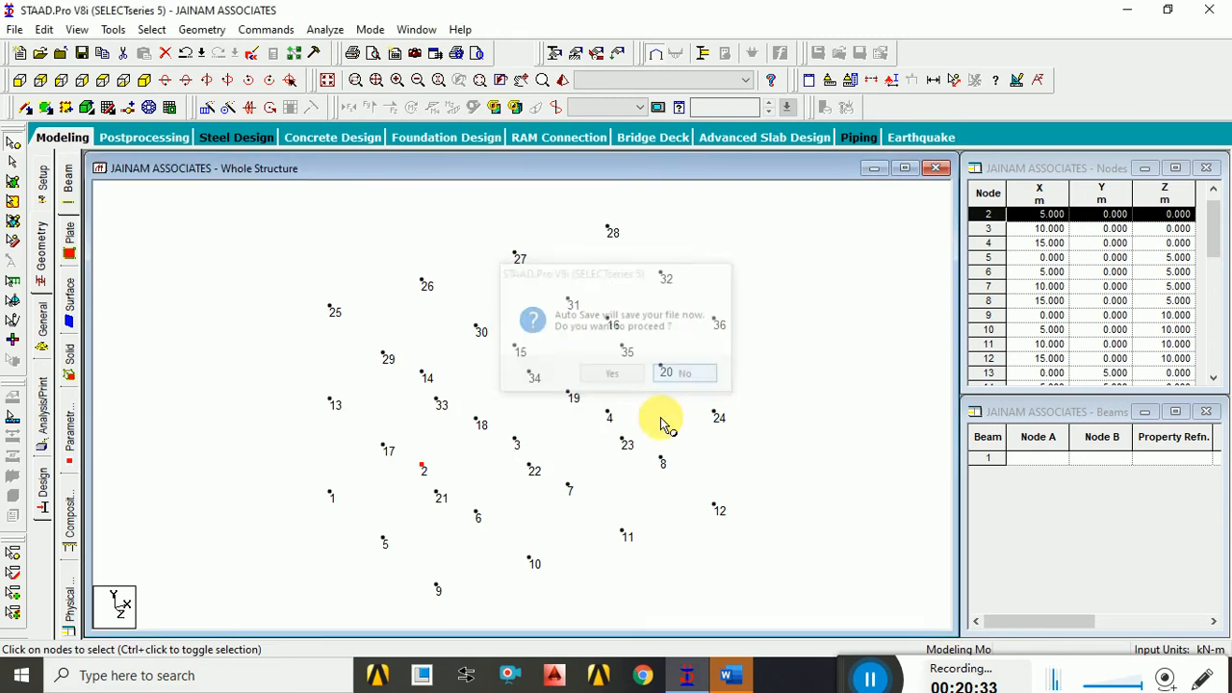
click(607, 416)
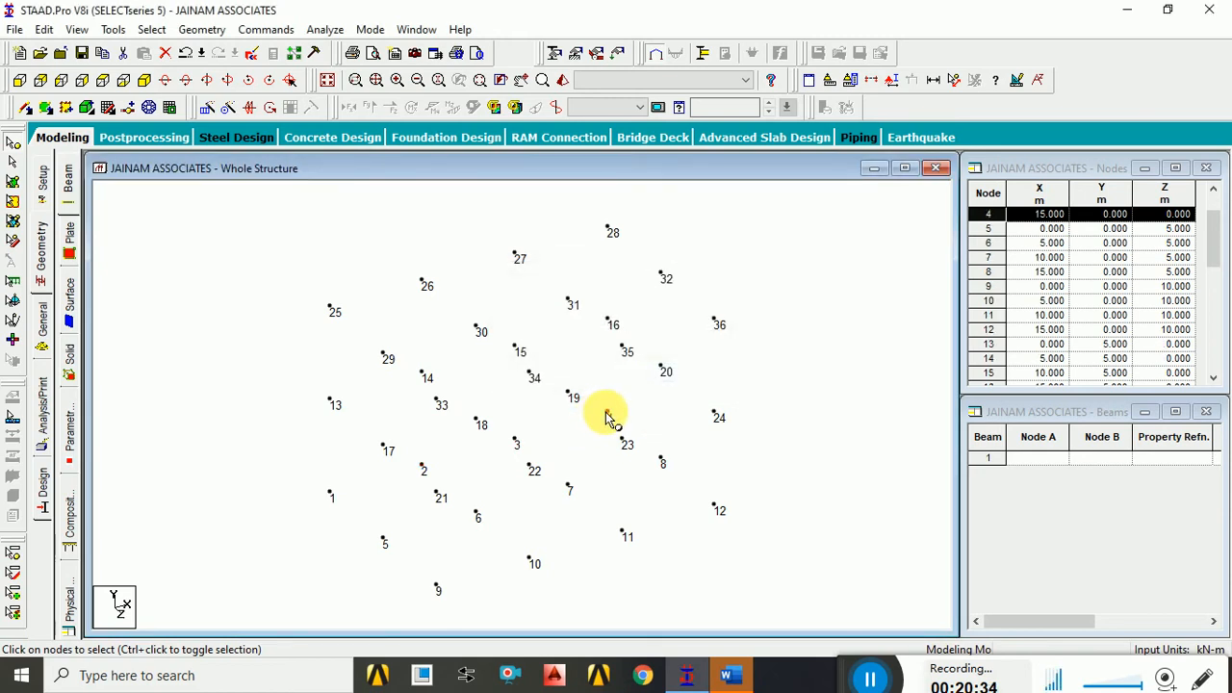
click(383, 540)
click(587, 481)
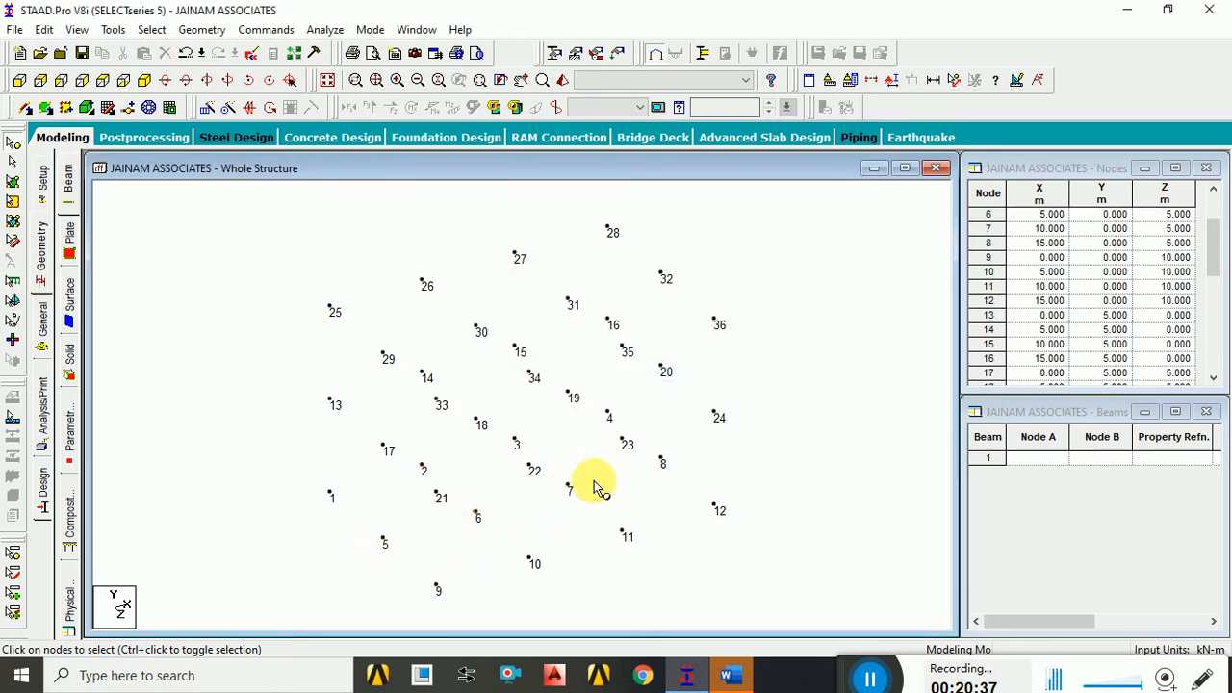
click(662, 462)
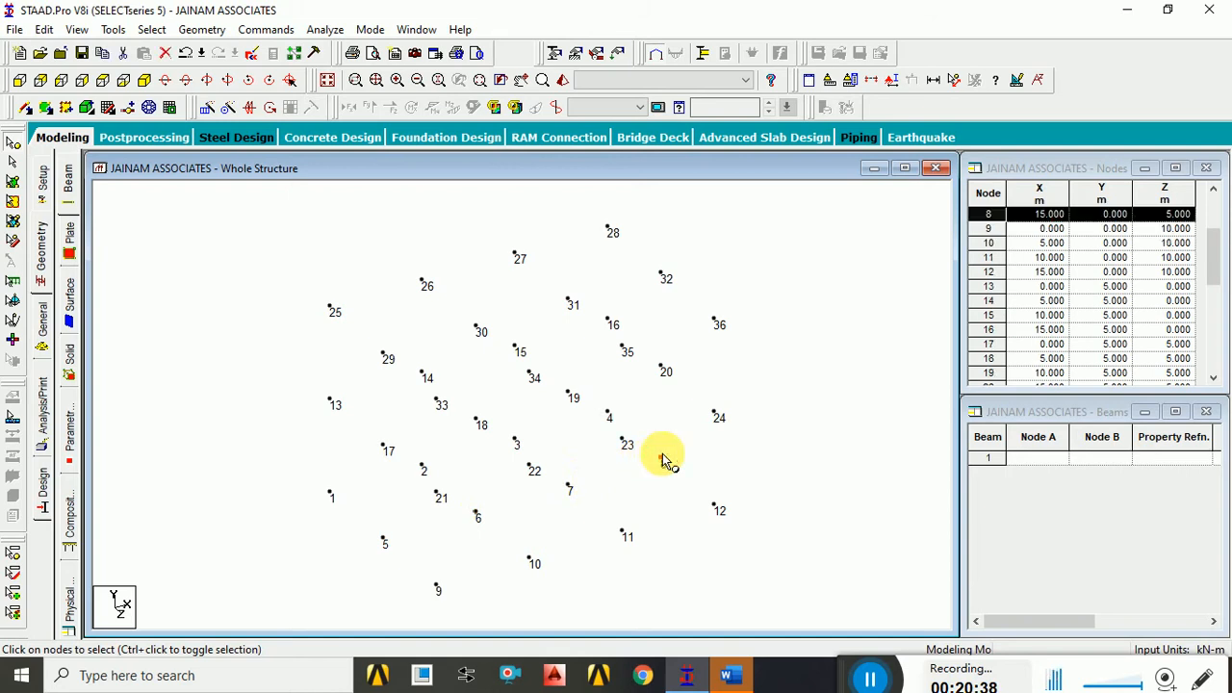
click(529, 560)
click(621, 533)
click(713, 510)
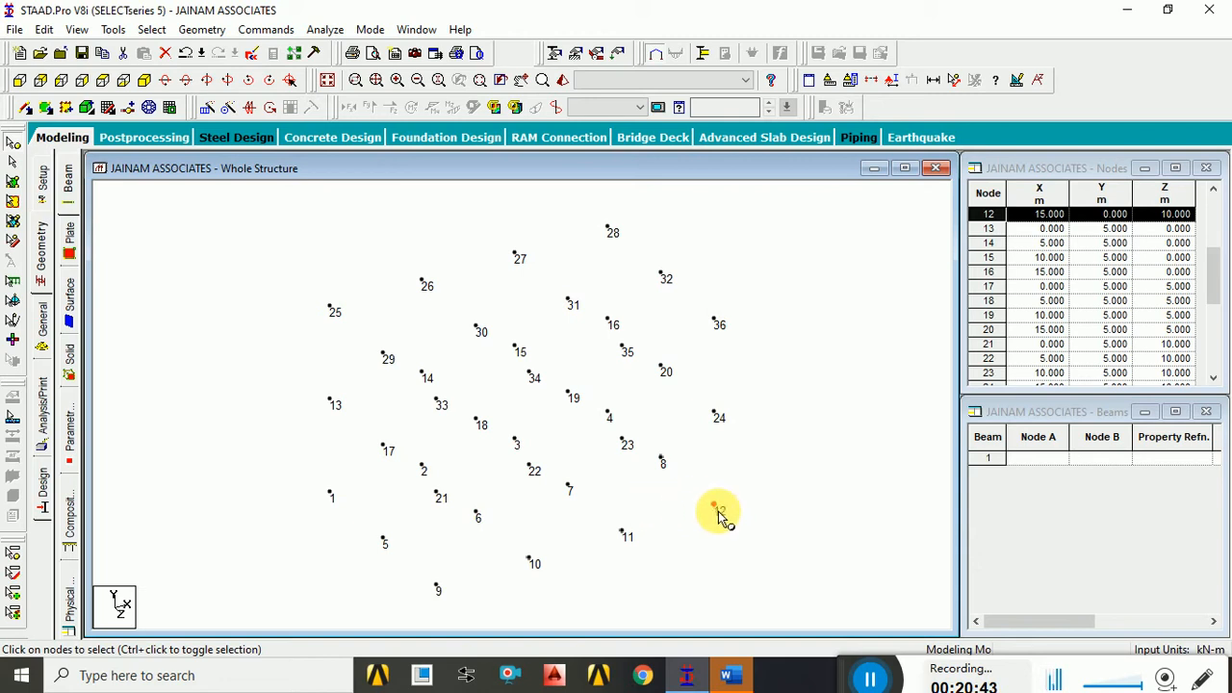
Trace the numbering of nodes 13 to 16 along the first row of the middle level, and clear the selection.
click(328, 402)
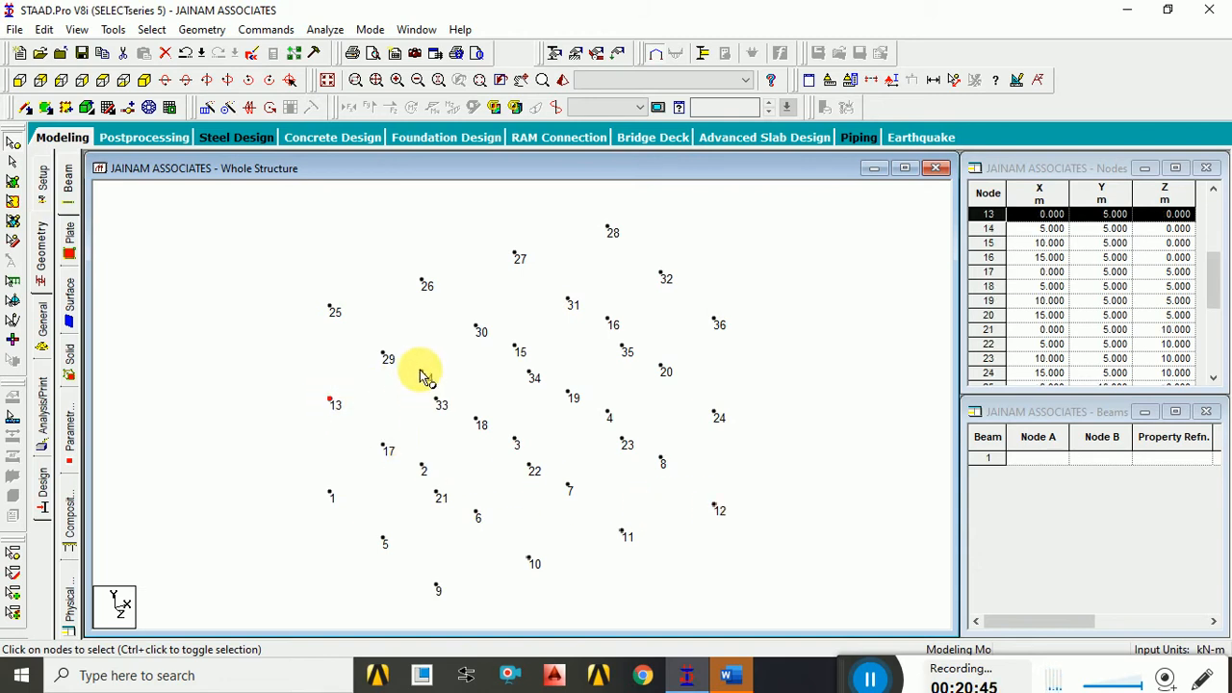
click(421, 373)
click(512, 347)
click(610, 319)
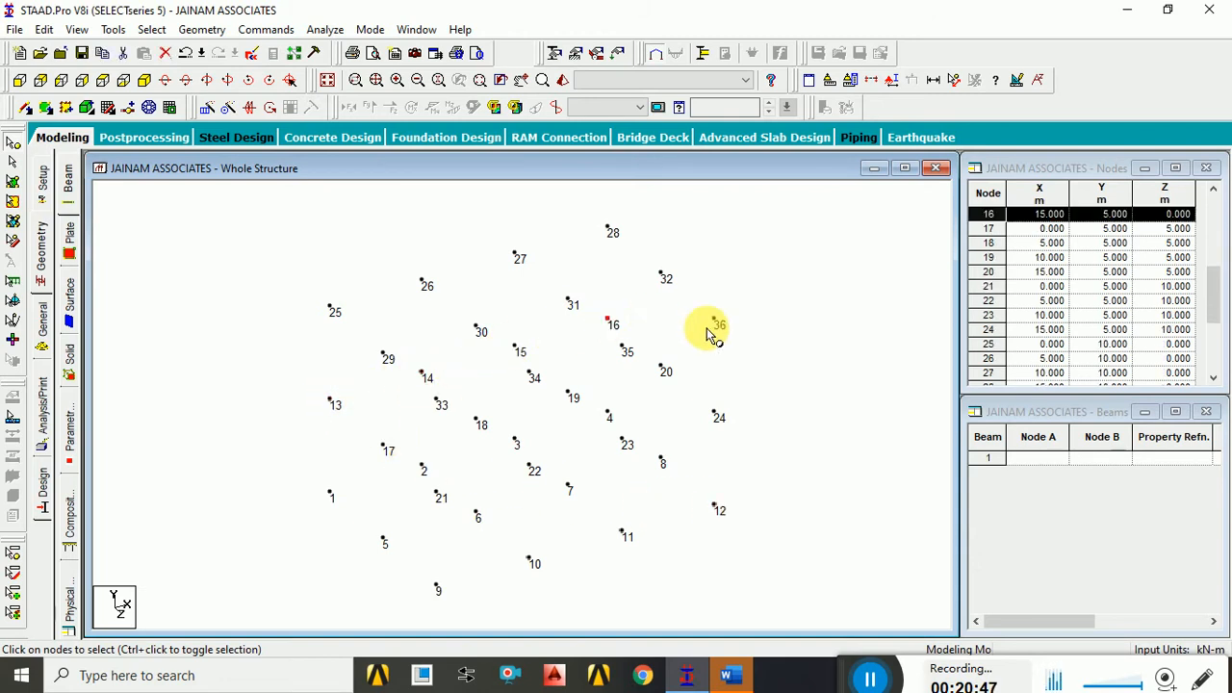
click(813, 318)
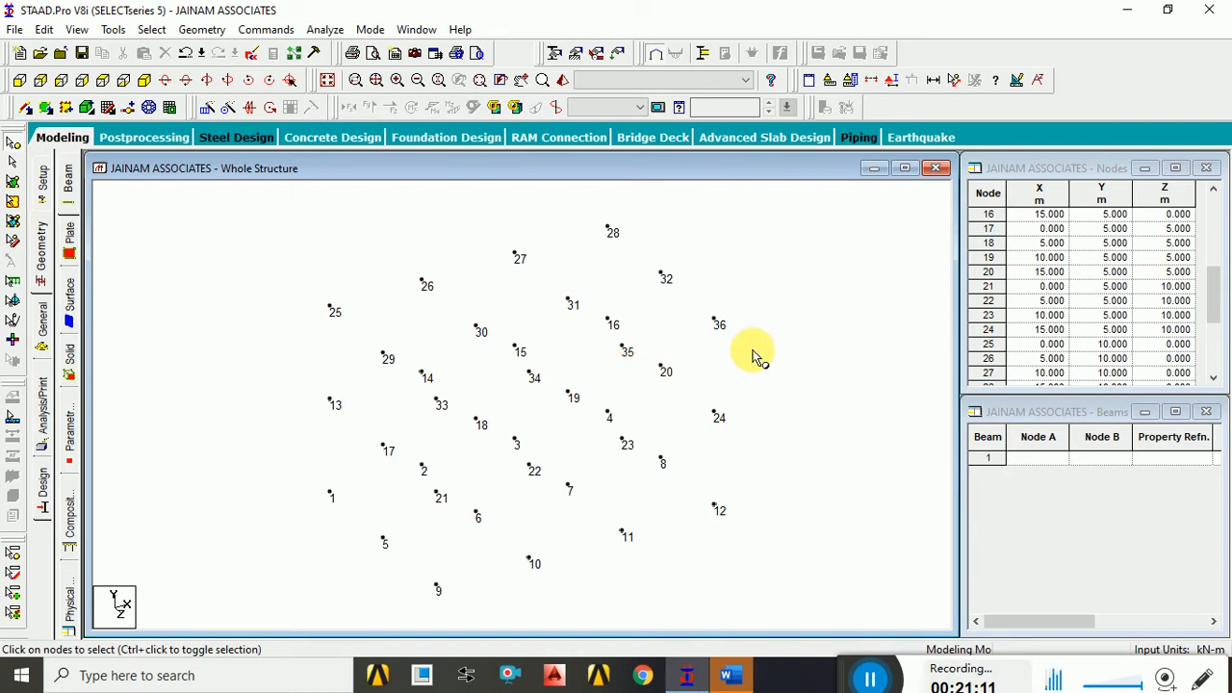
Renumber all nodes from 1 in ascending order, using Y Coordinate as the sort criterion, and clear the node selection.
key(ctrl+a)
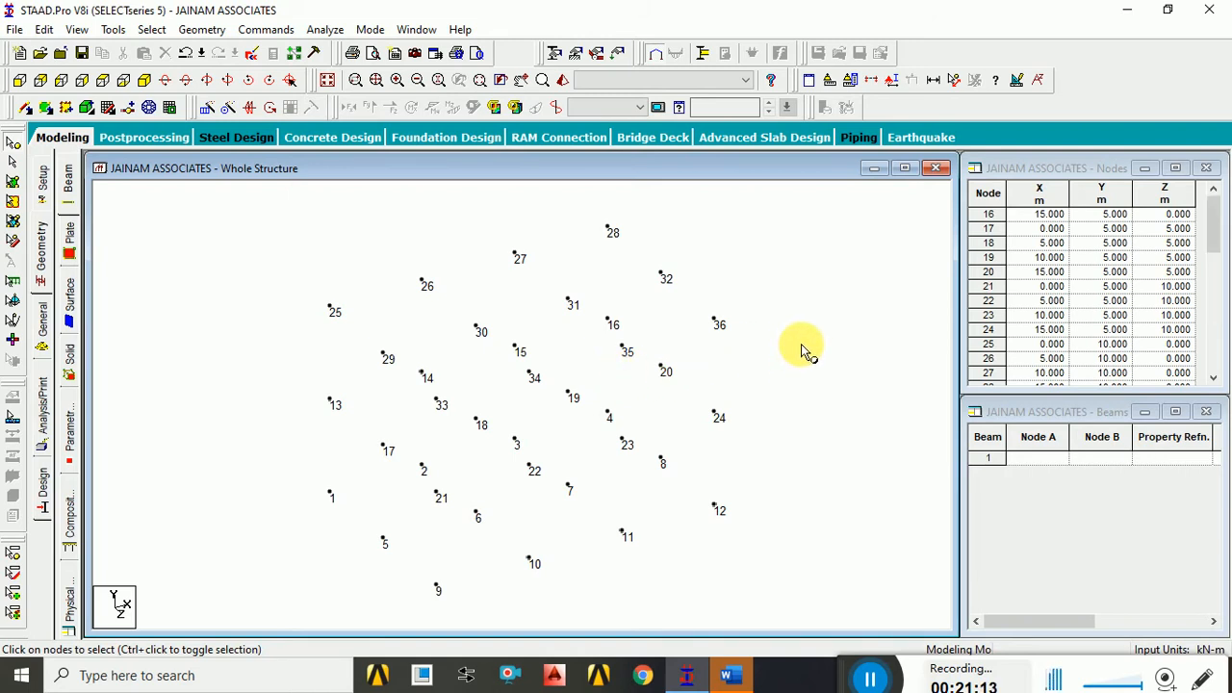
click(201, 30)
mouse_move(376, 514)
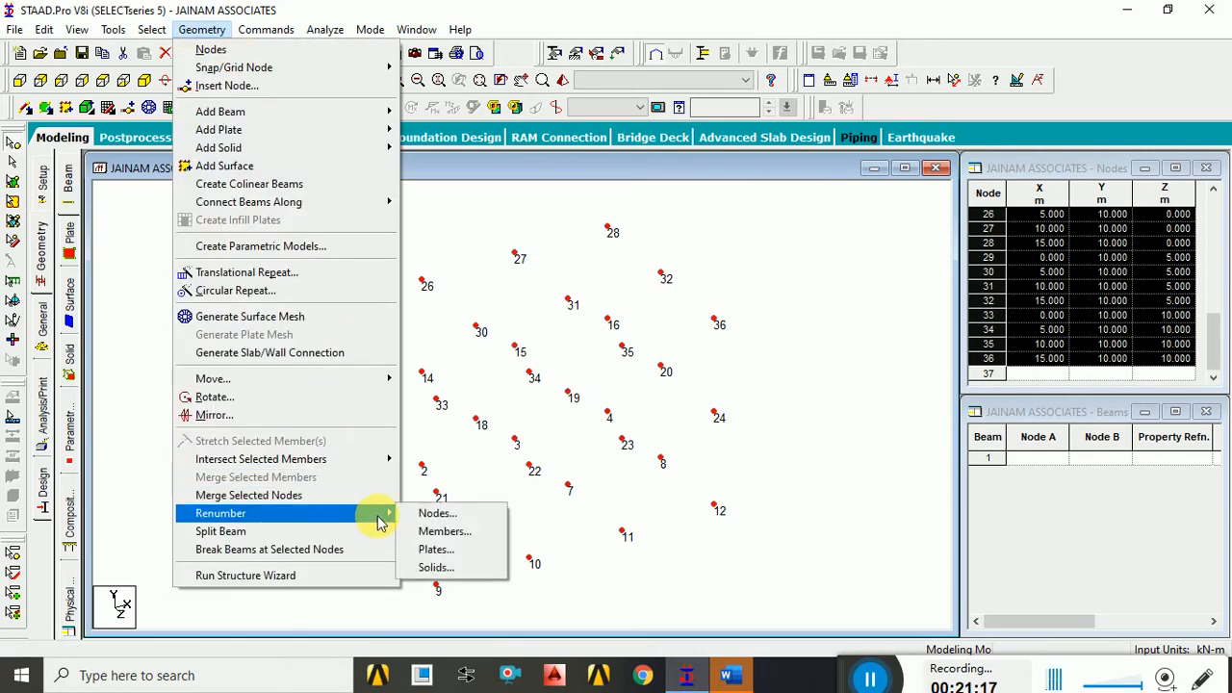
click(432, 513)
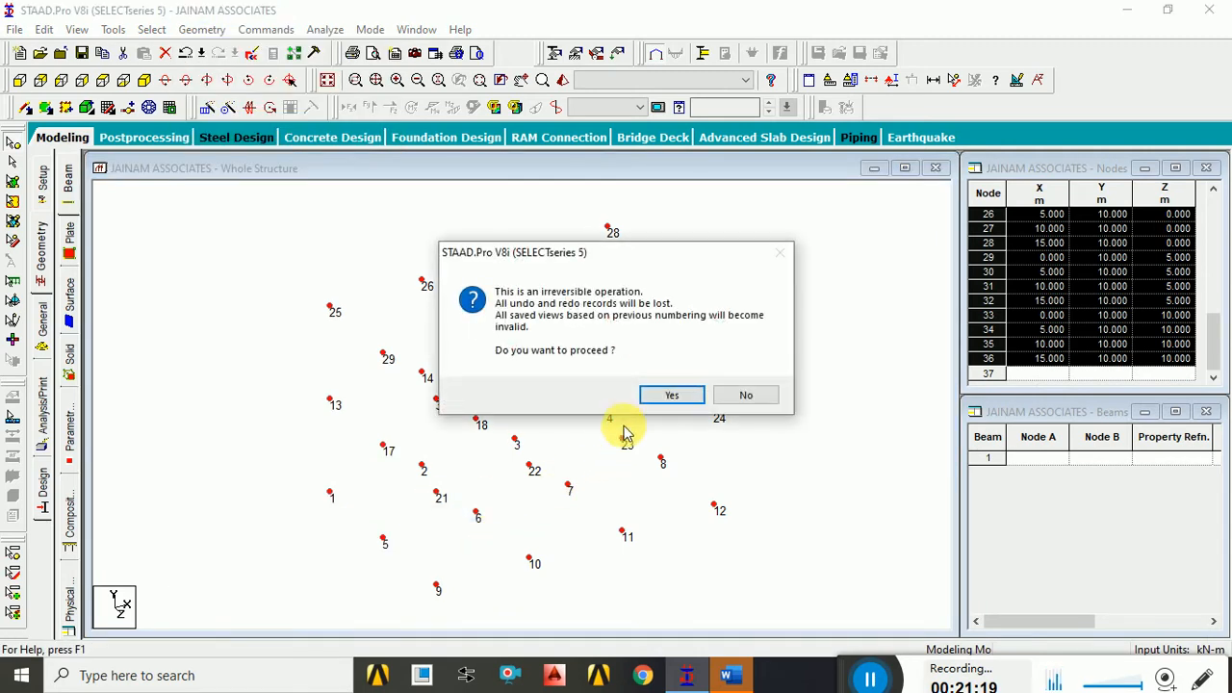
click(650, 402)
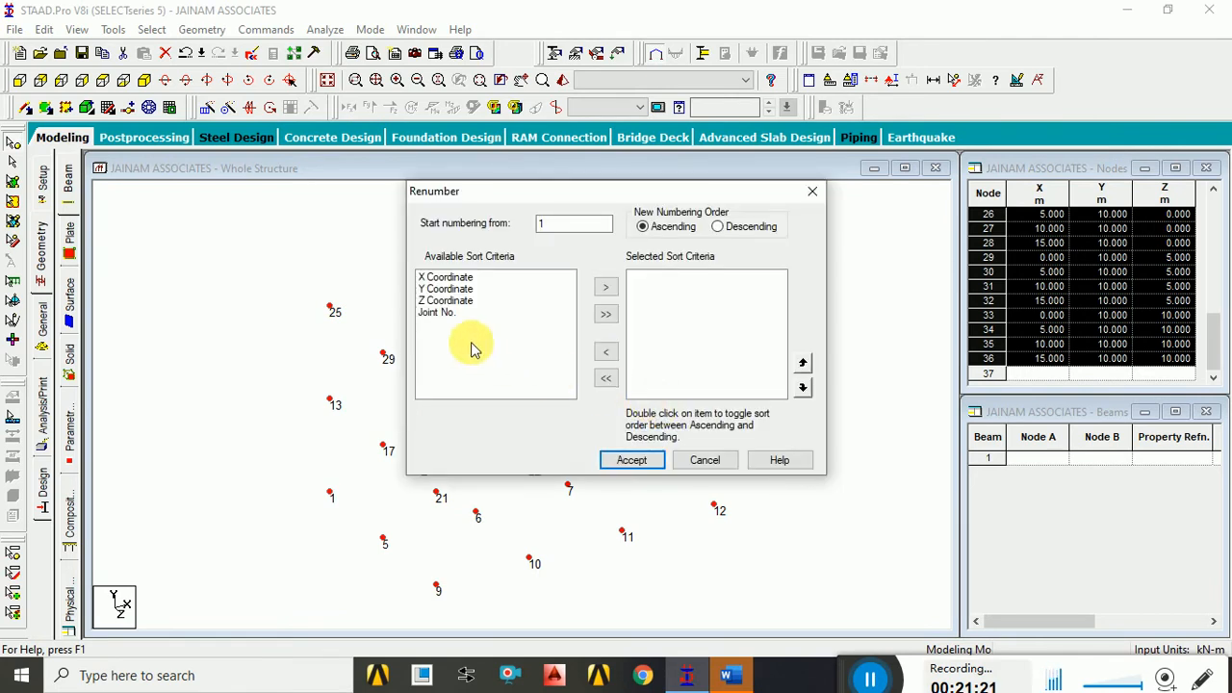
drag(489, 199, 521, 194)
drag(660, 187, 886, 154)
click(707, 251)
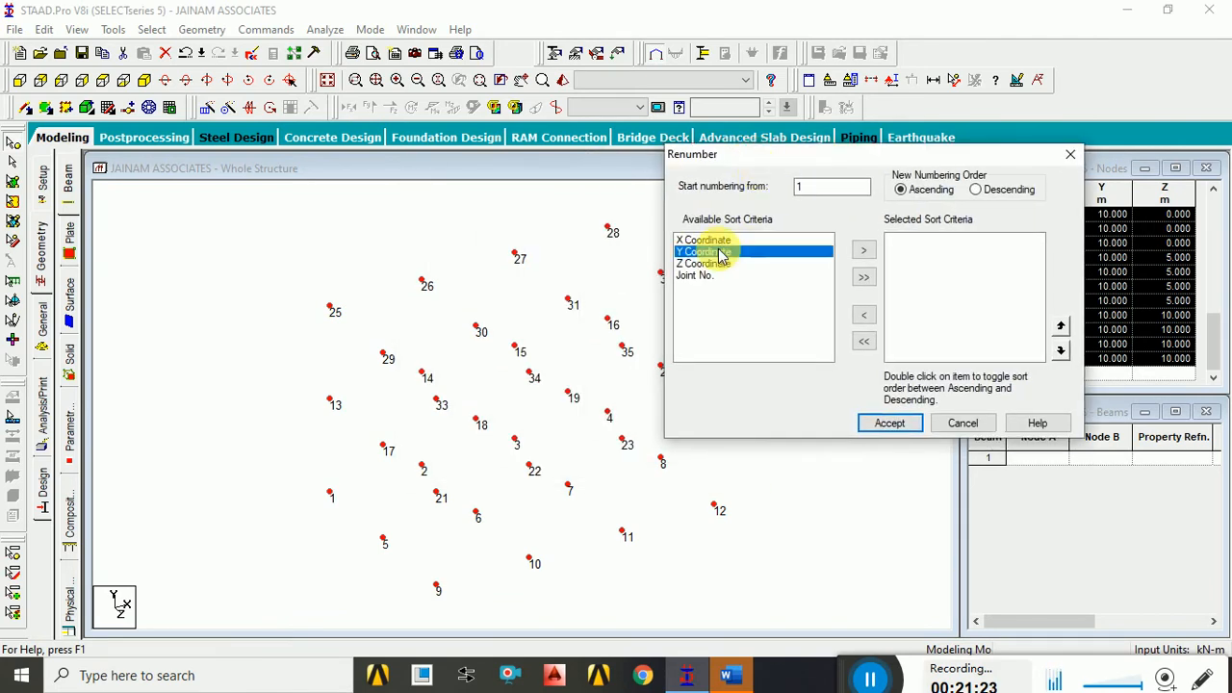
click(863, 252)
click(891, 423)
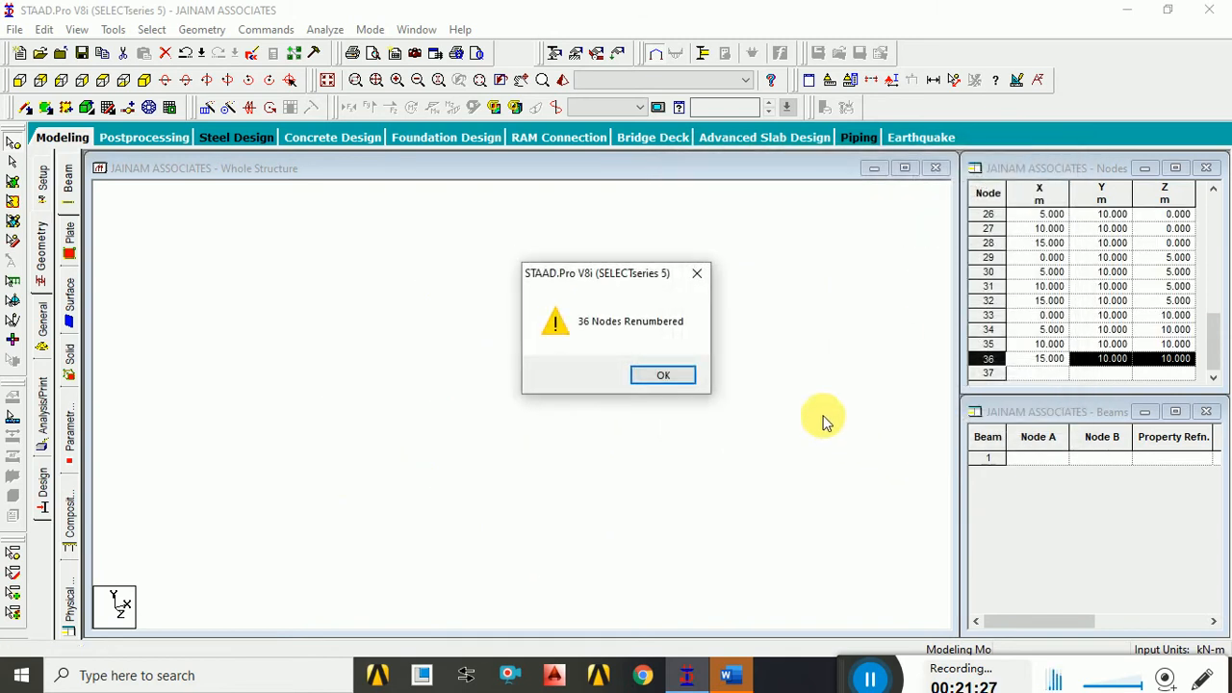
click(677, 377)
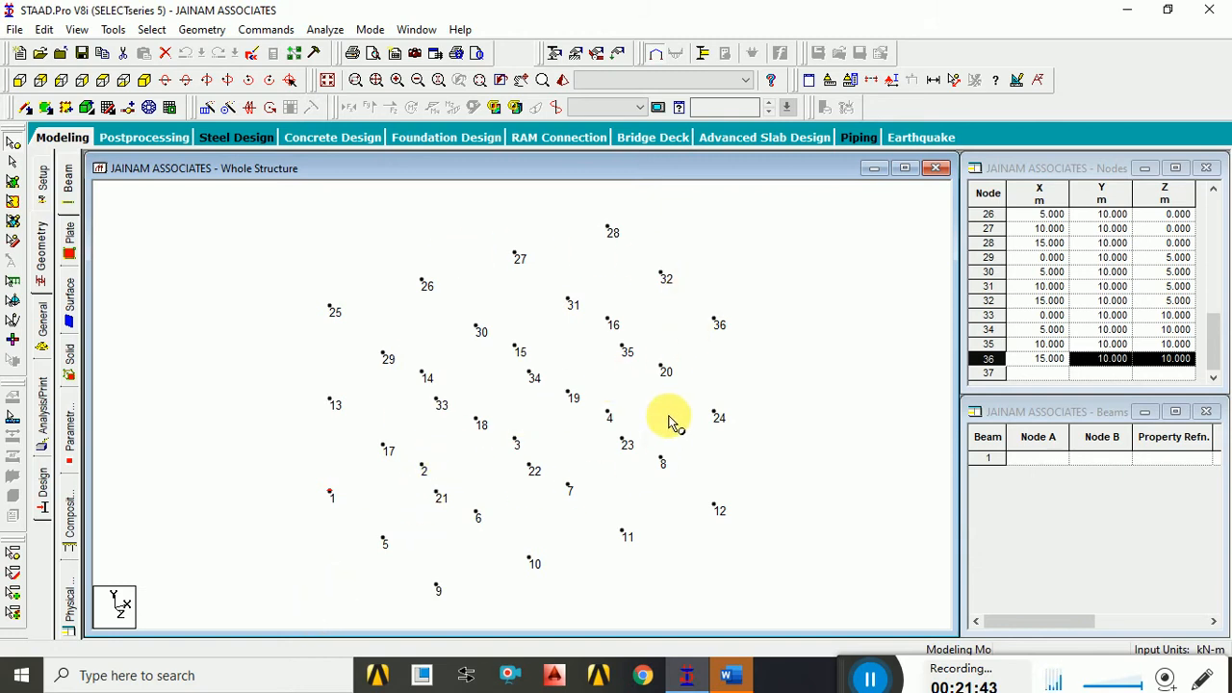
click(345, 478)
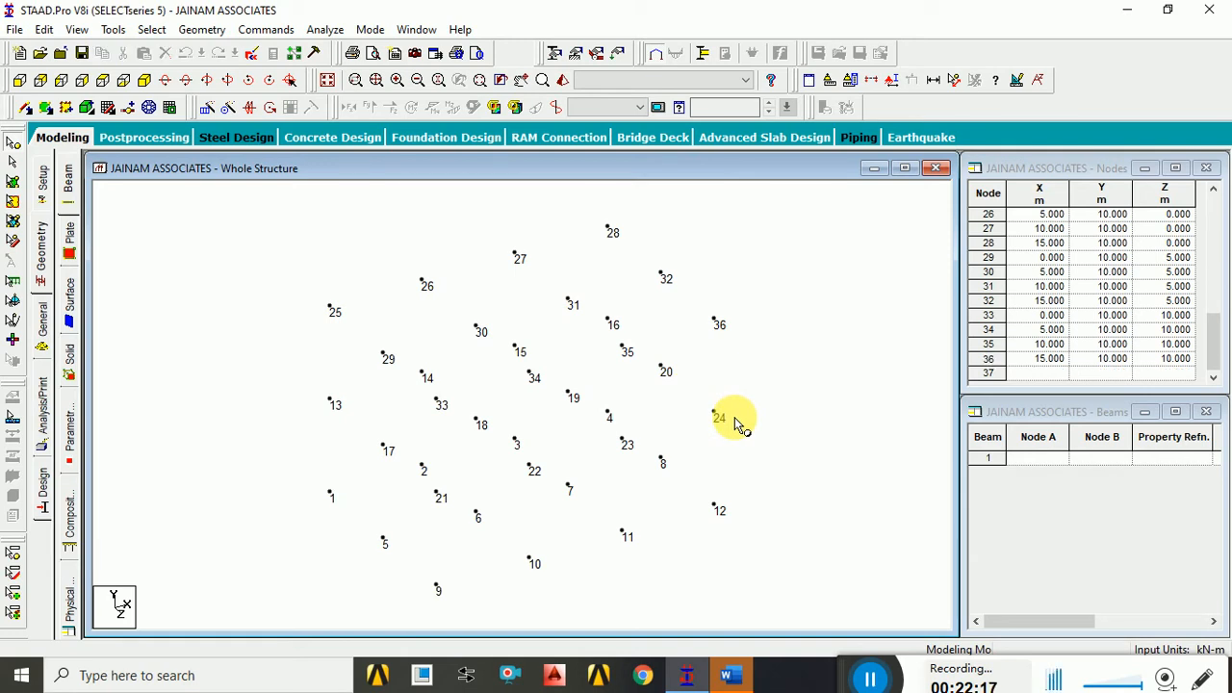
Select all nodes and connect them with beams along the X axis.
key(ctrl+a)
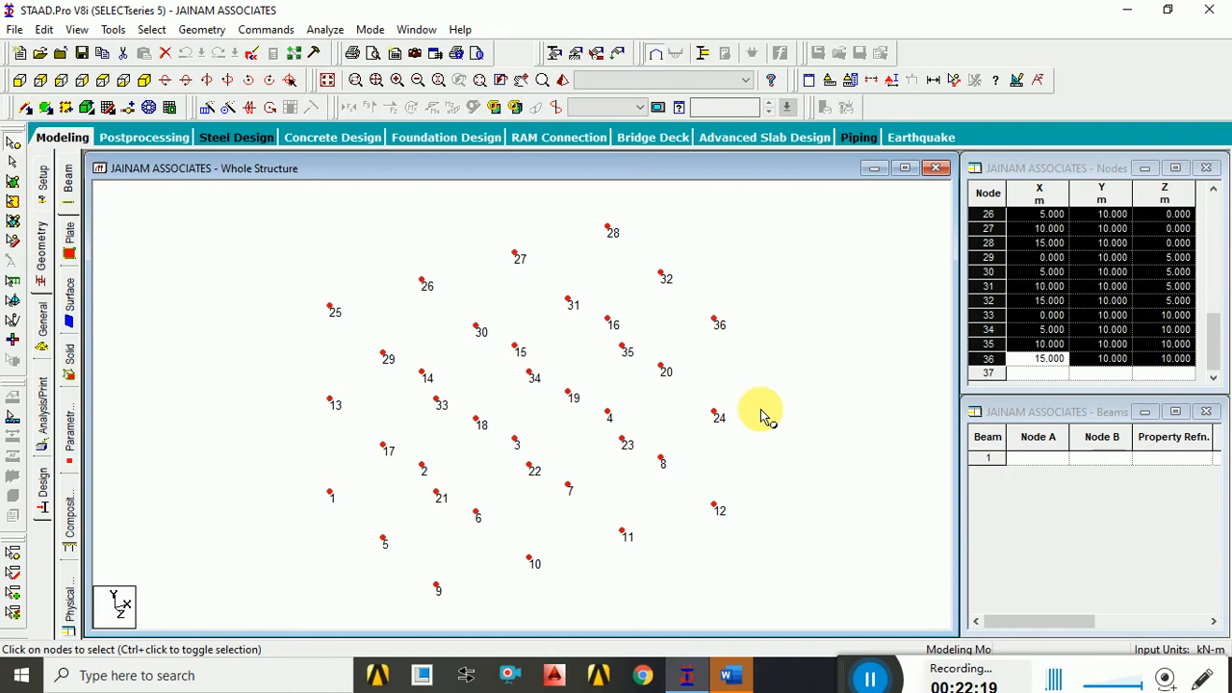
click(214, 29)
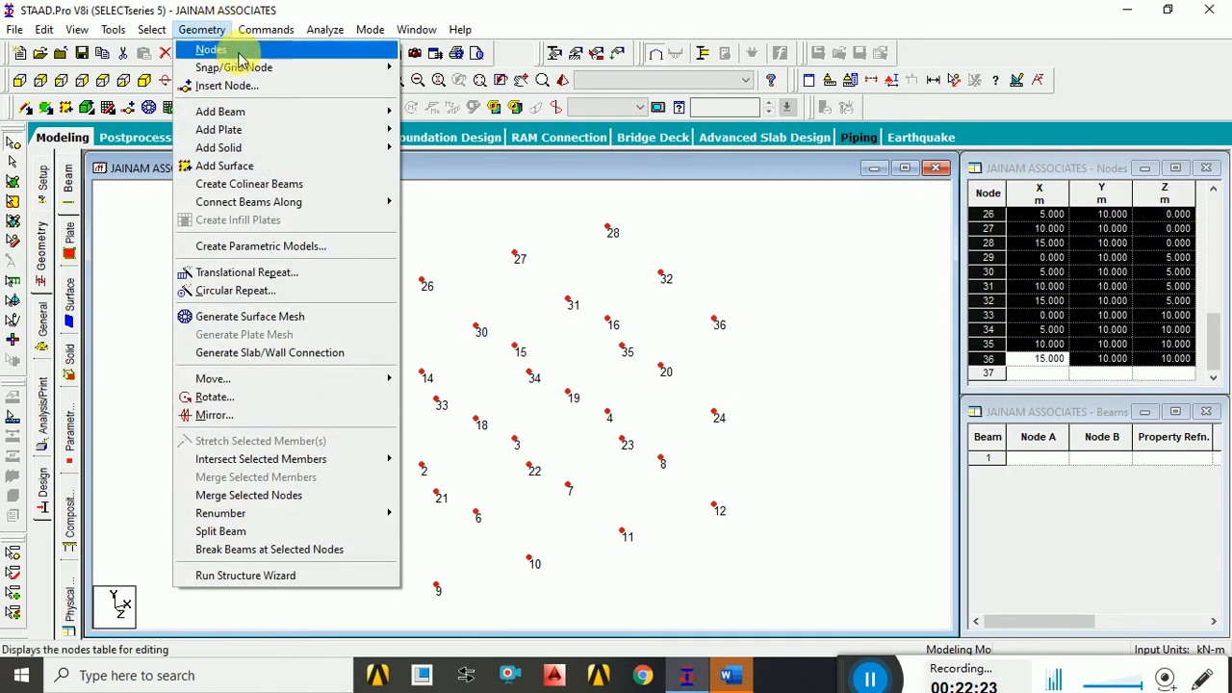
mouse_move(330, 206)
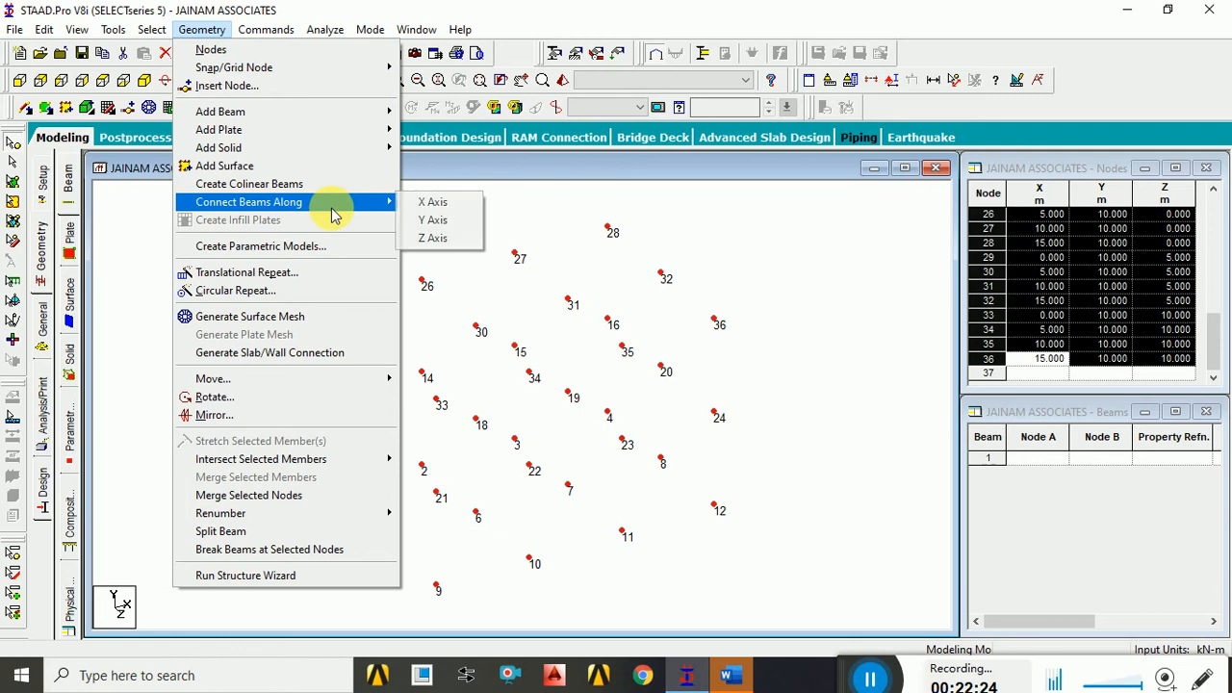
click(415, 202)
click(663, 381)
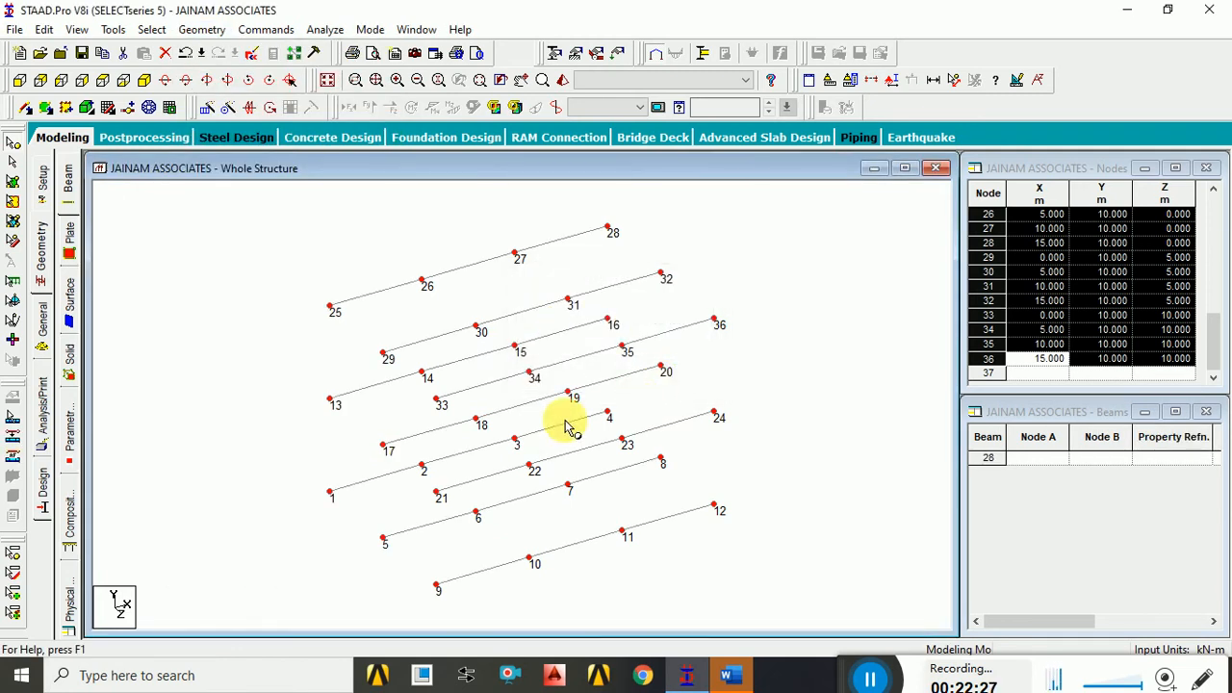
Connect all selected nodes with beams along the Y axis.
click(200, 32)
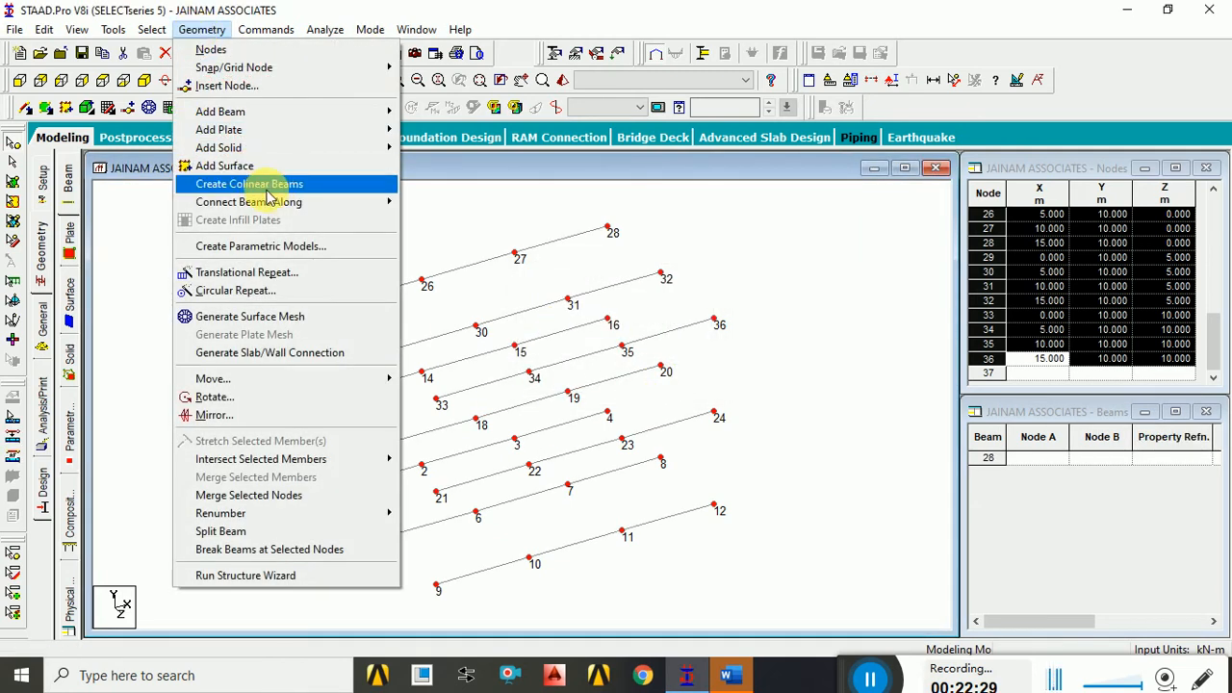
mouse_move(296, 205)
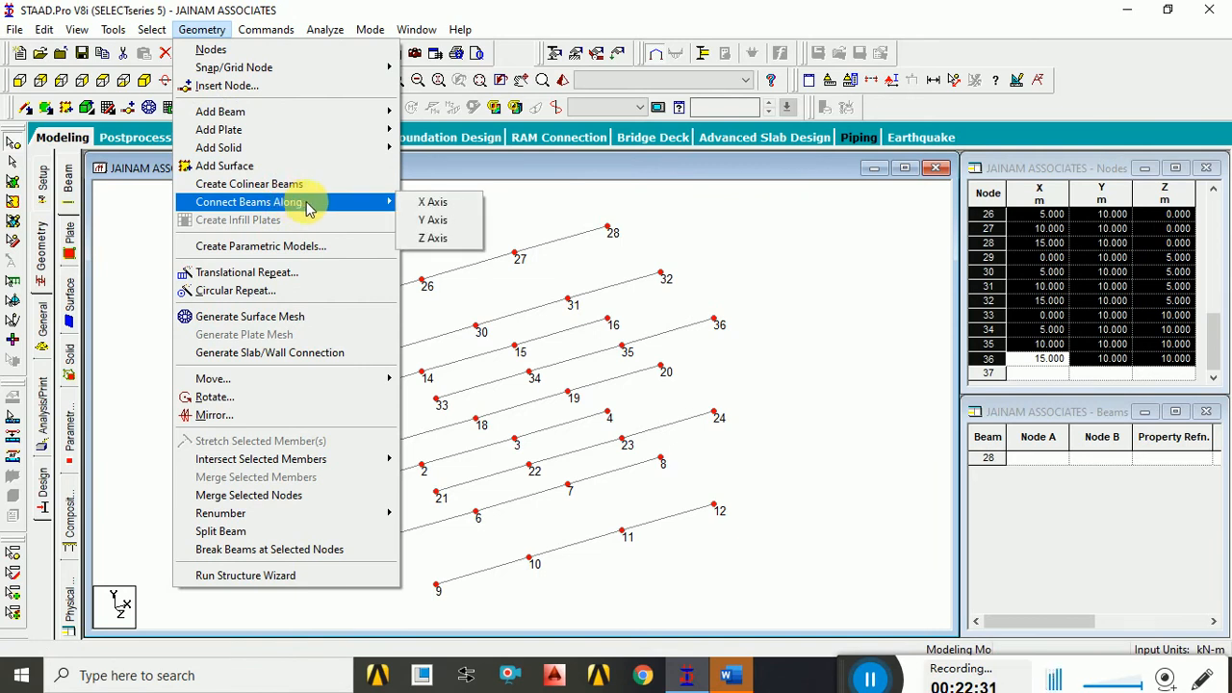
click(432, 202)
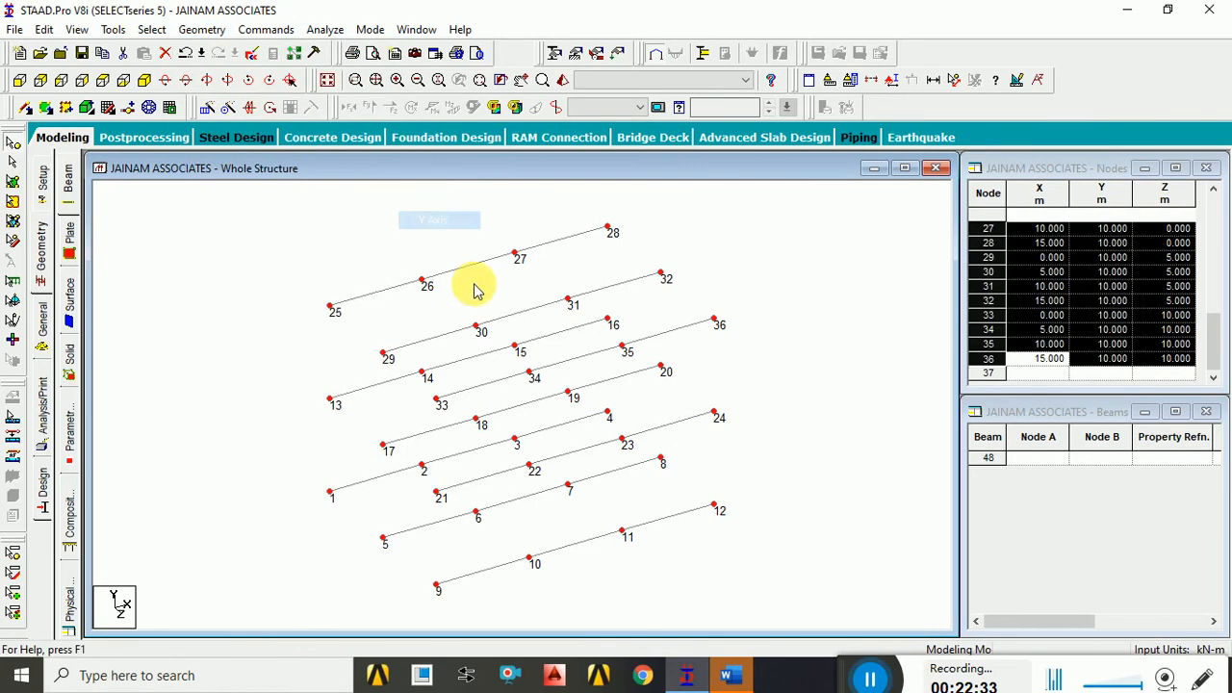
click(658, 376)
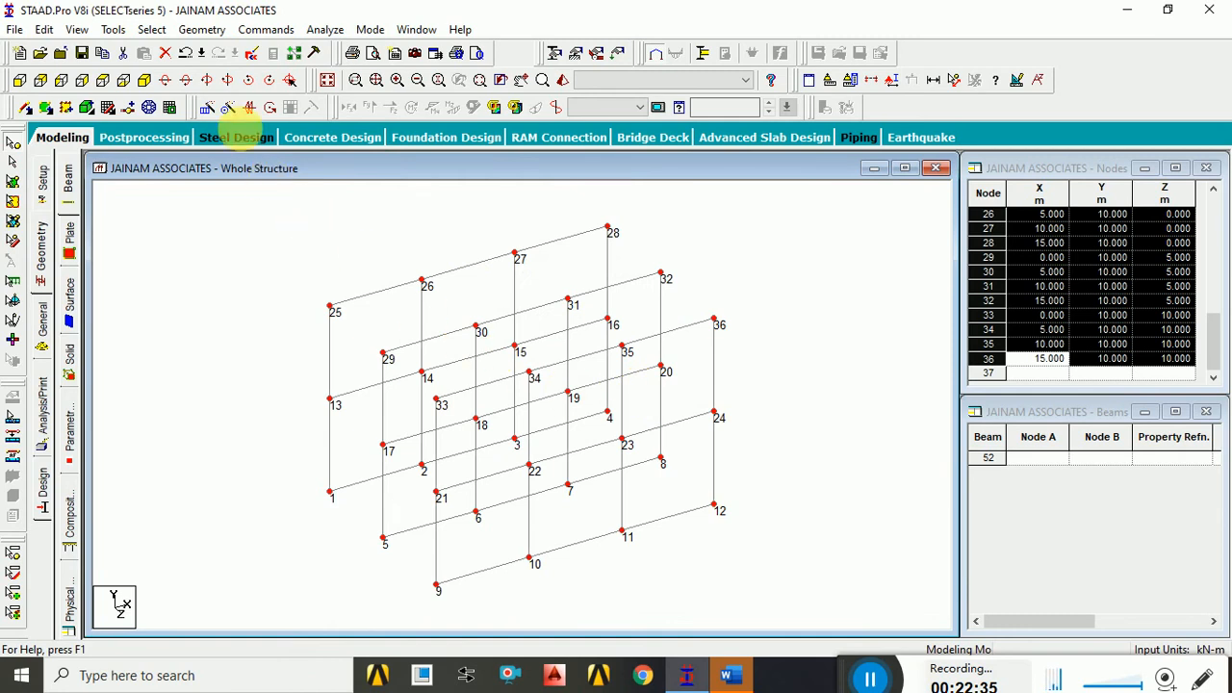
Connect all selected nodes with beams along the Z axis, and clear the node selection.
click(202, 31)
mouse_move(376, 206)
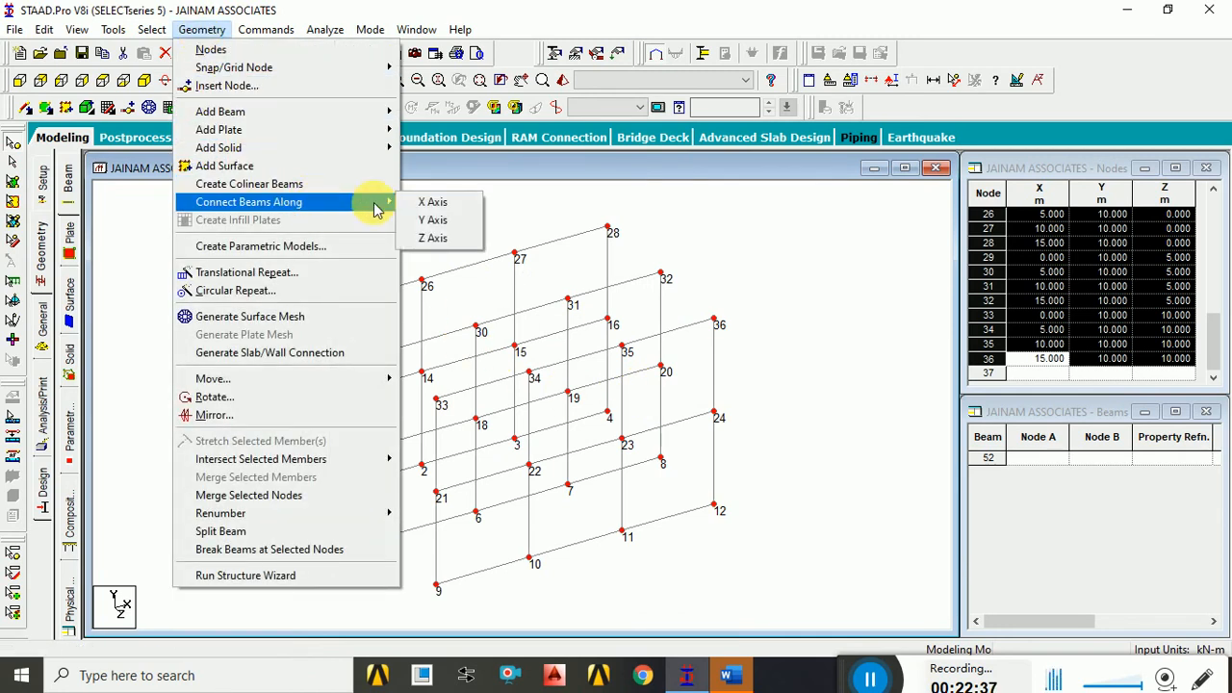
click(440, 240)
click(677, 378)
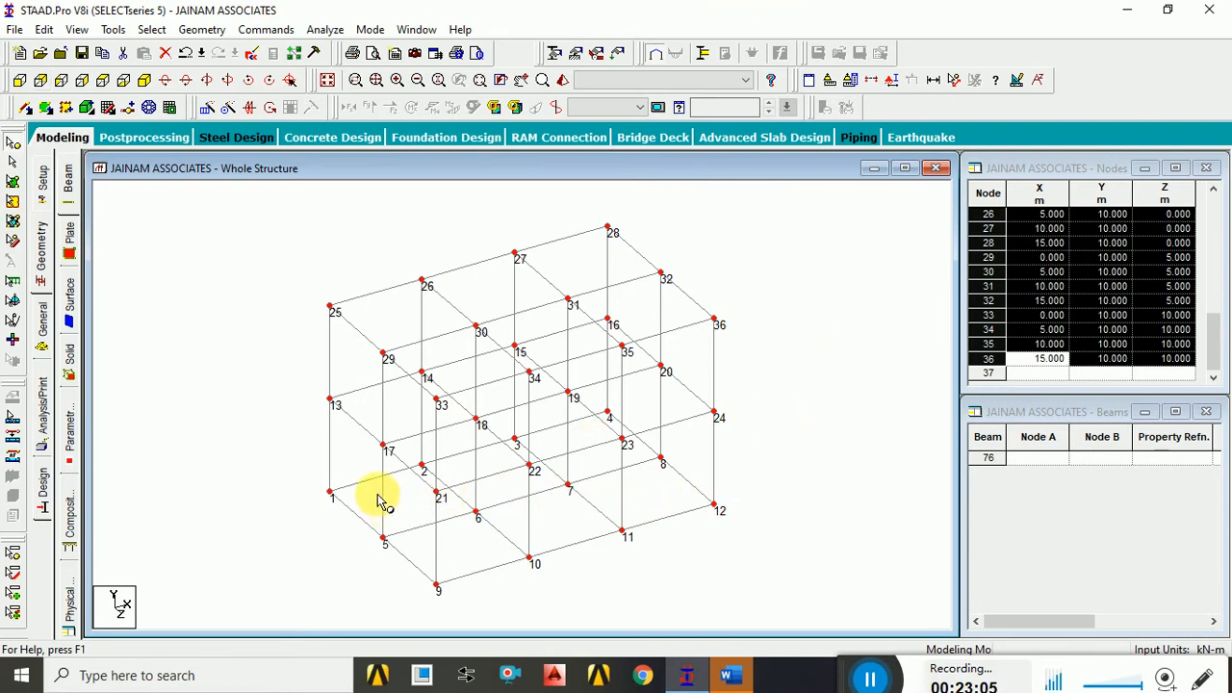
click(829, 342)
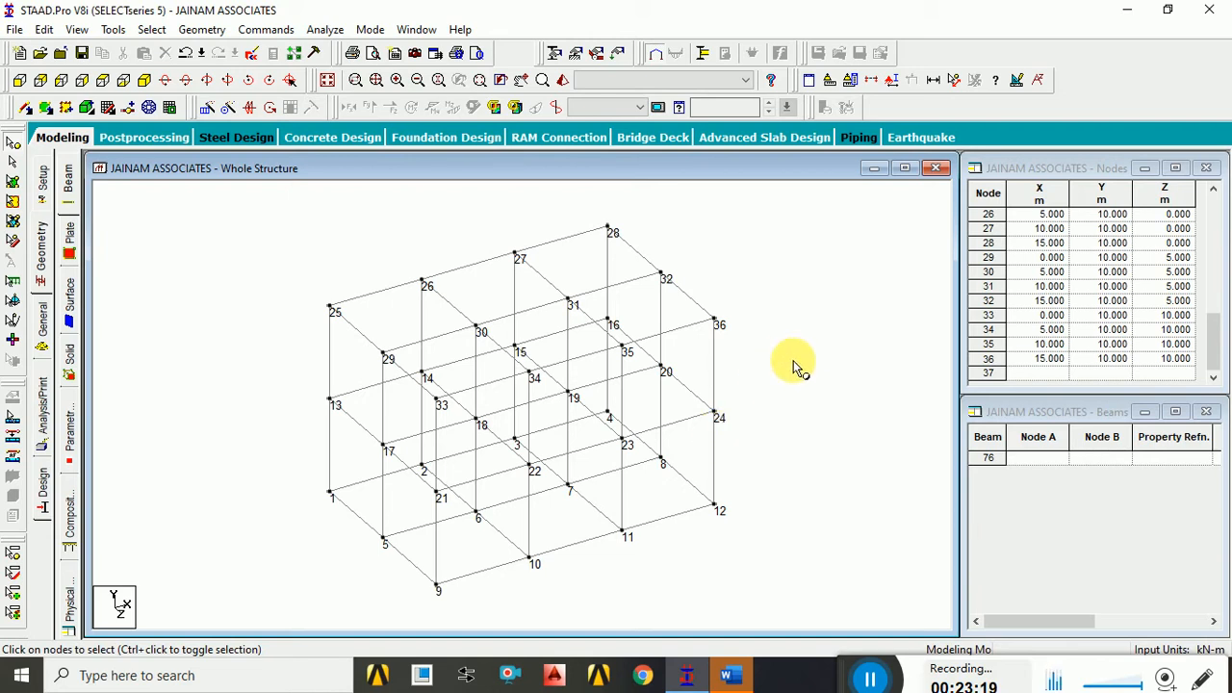
Trace the Y-sorted numbering of the base-level nodes row by row, then check node 36 at the top level and clear the selection.
click(422, 469)
click(515, 441)
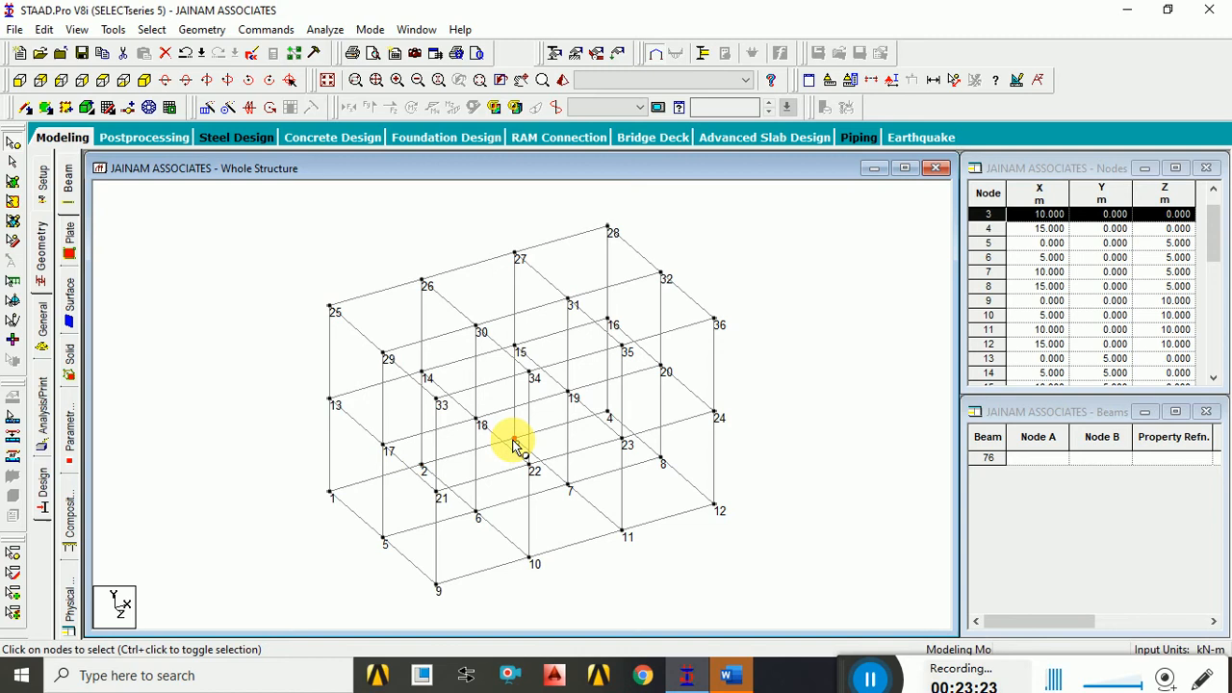
click(607, 412)
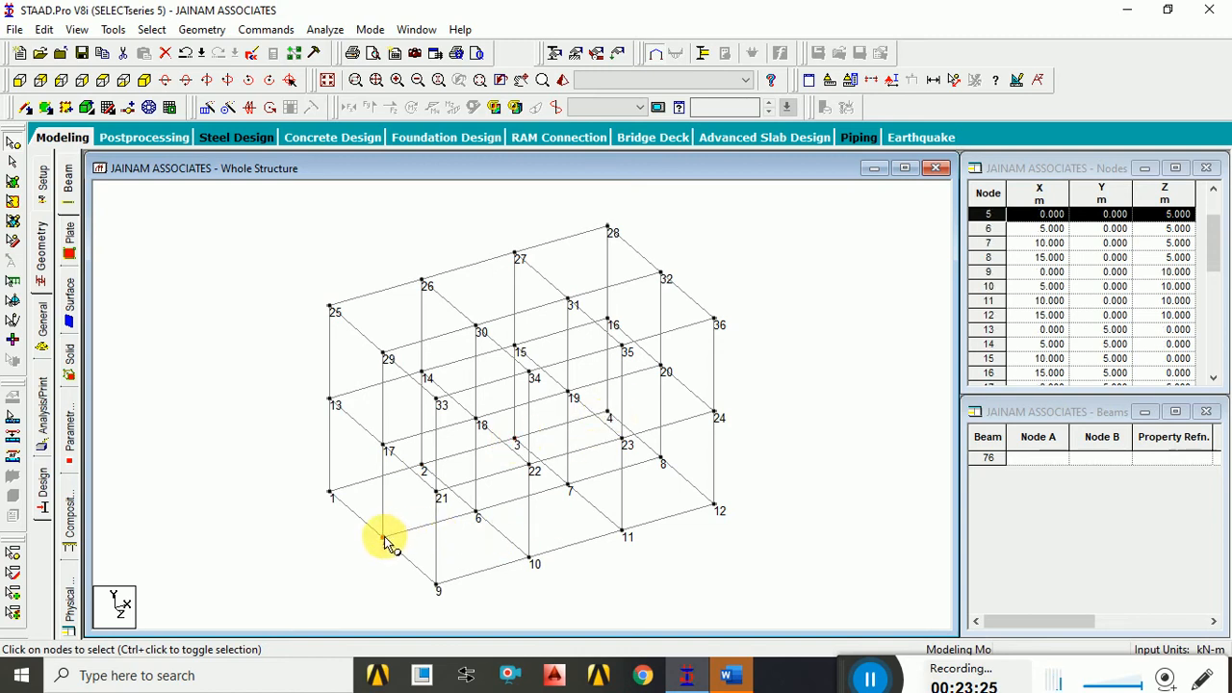
click(476, 515)
click(568, 487)
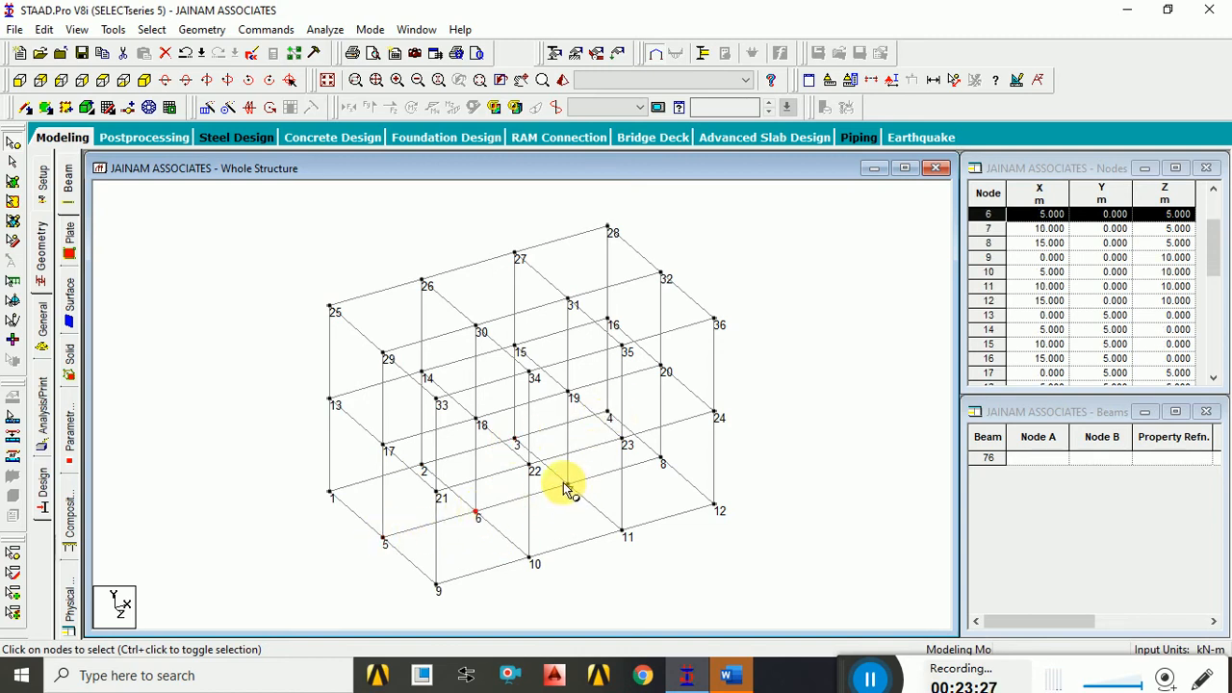
click(662, 465)
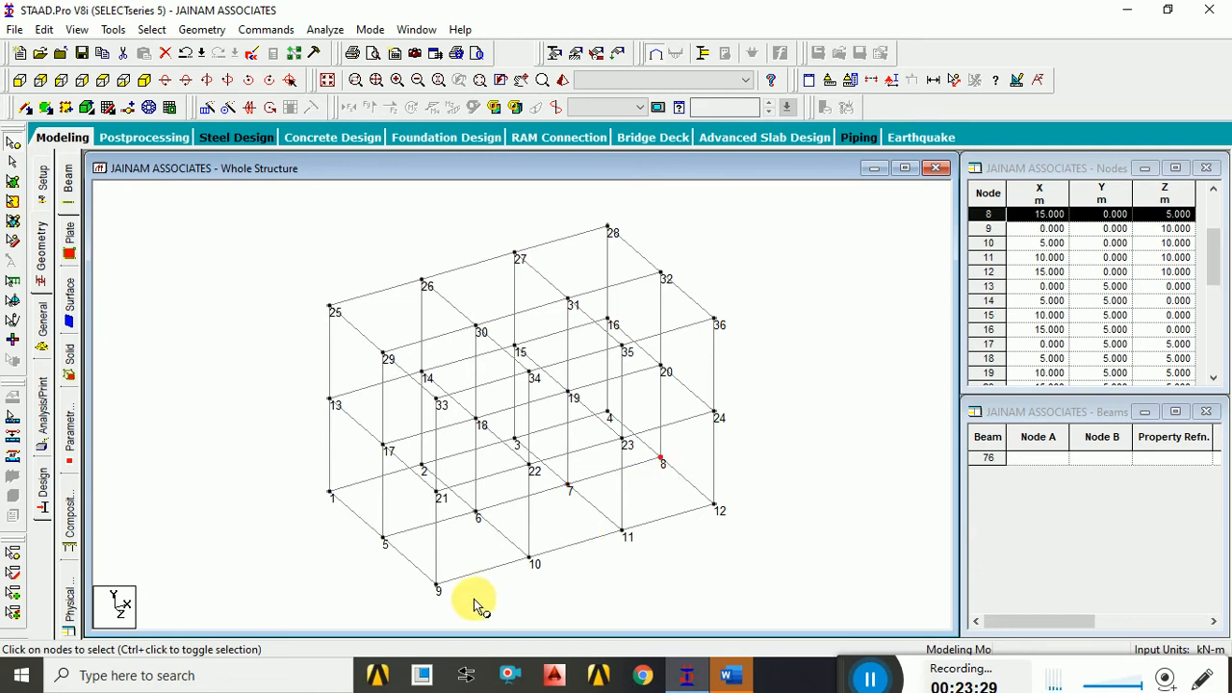
click(529, 560)
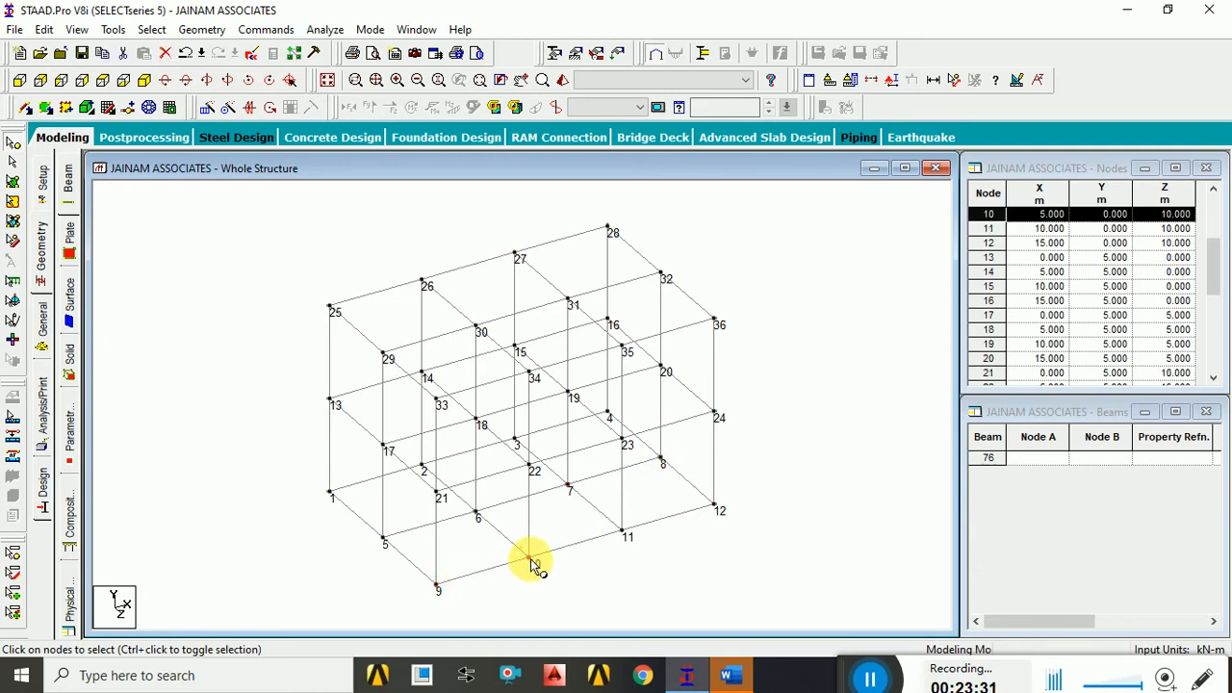
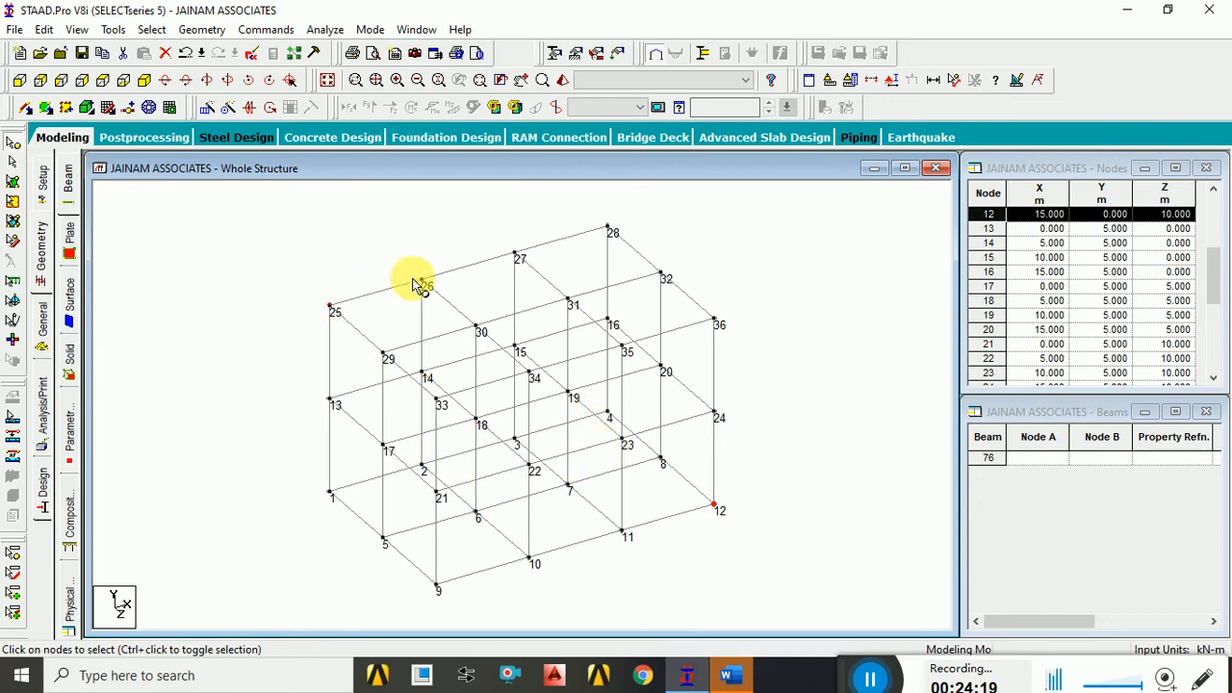
click(714, 321)
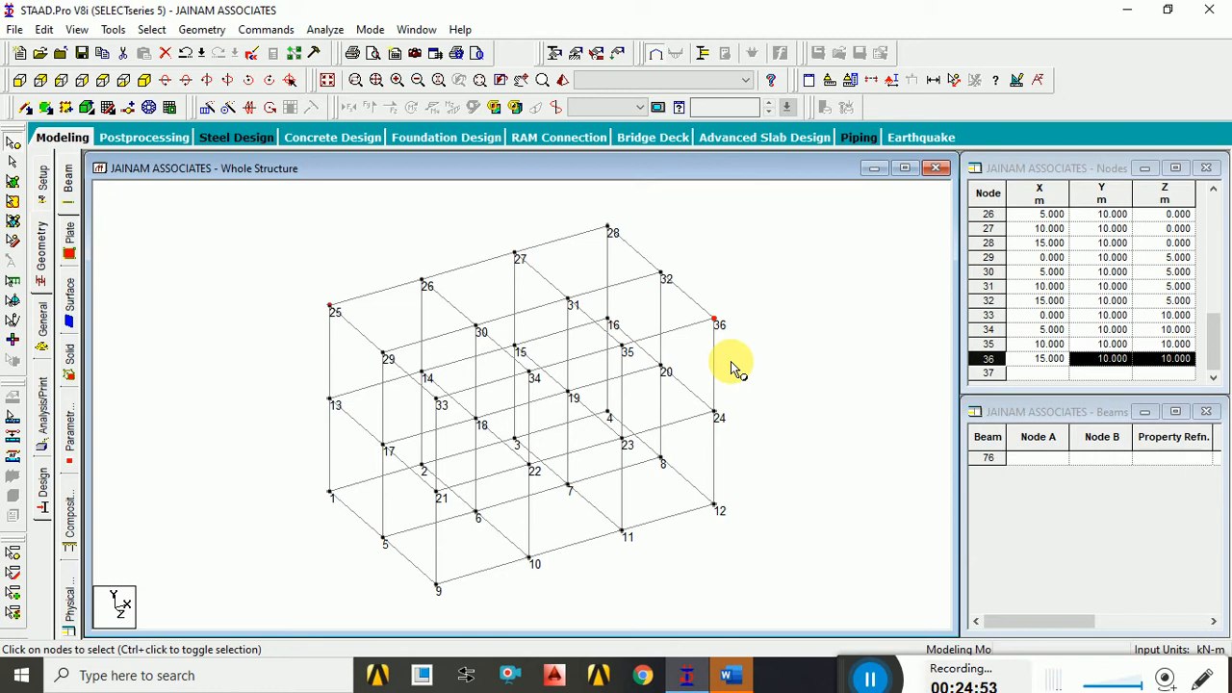
click(799, 349)
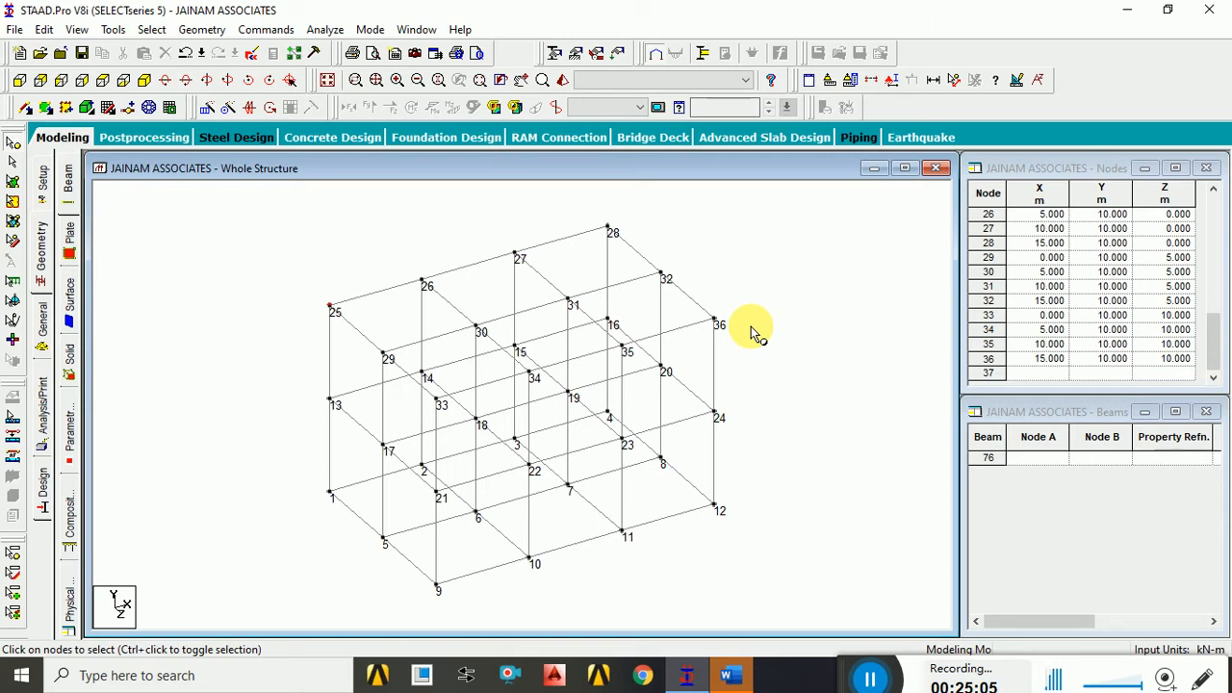
Renumber all nodes from 1 in ascending order, using X Coordinate as the sort criterion.
key(ctrl+a)
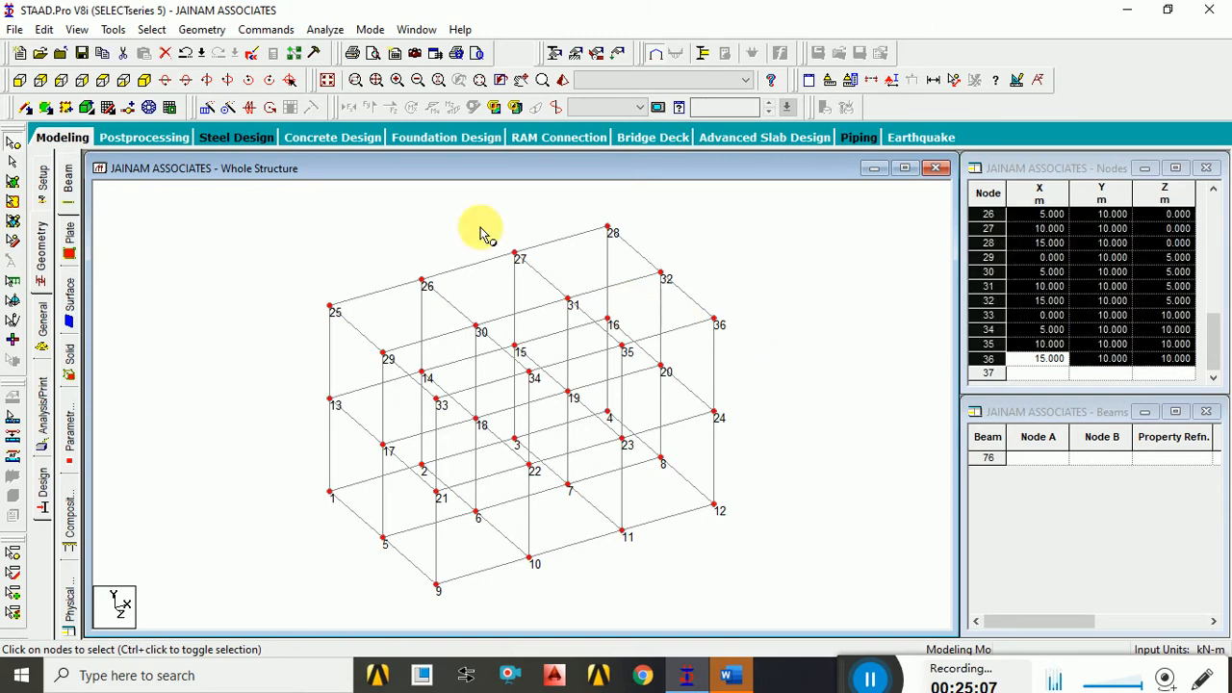
click(201, 30)
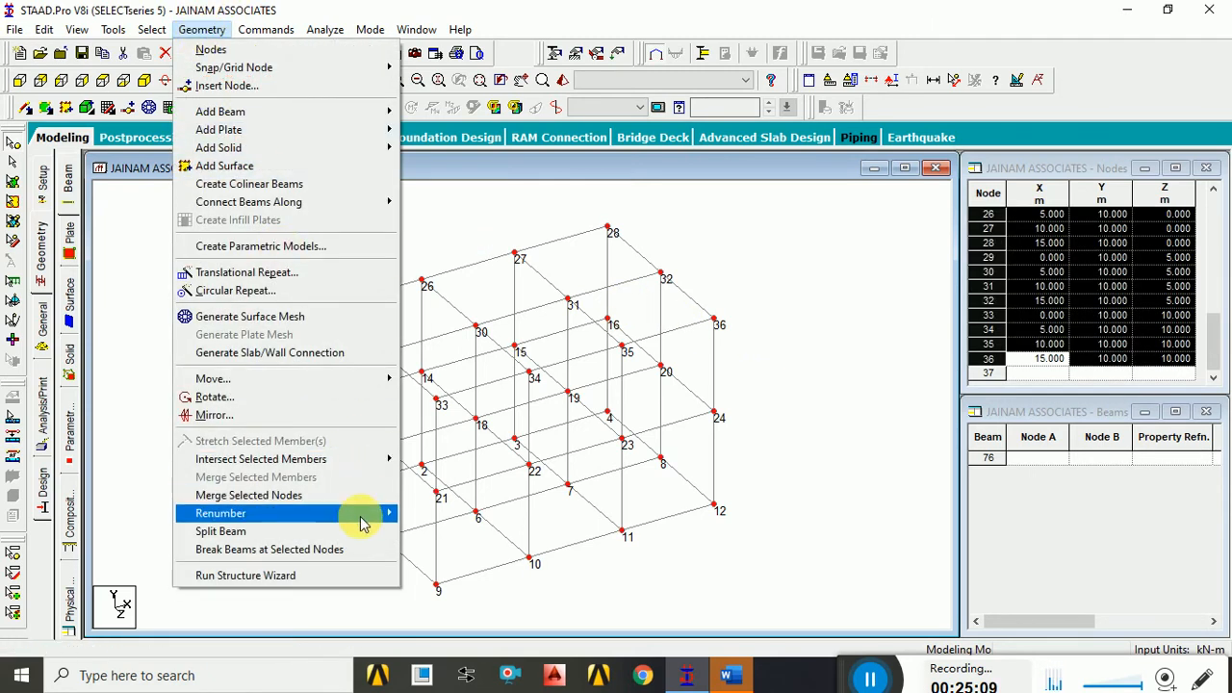
mouse_move(364, 514)
click(429, 516)
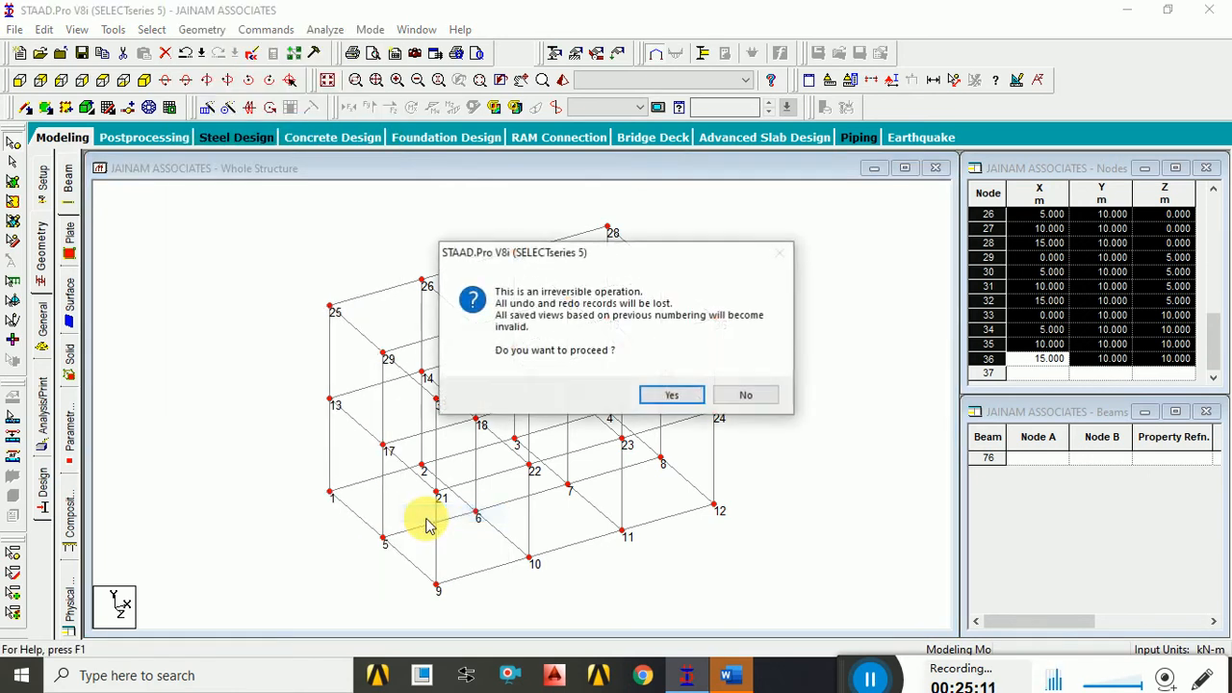
click(664, 404)
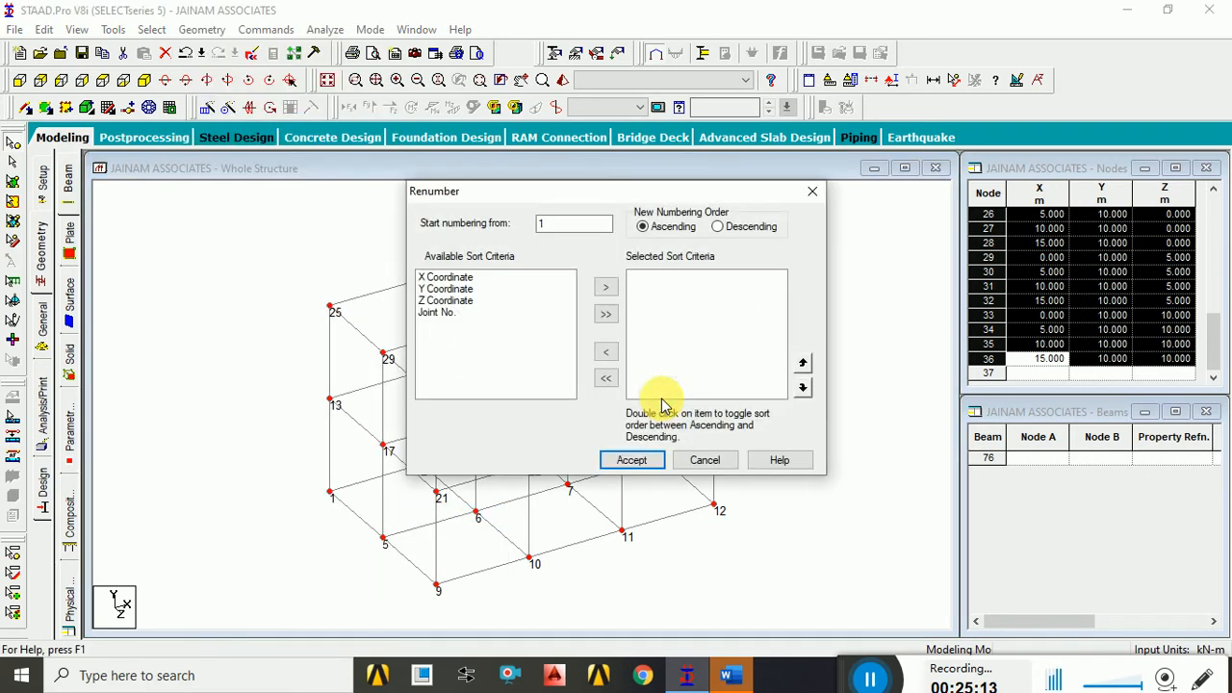
click(454, 277)
click(607, 288)
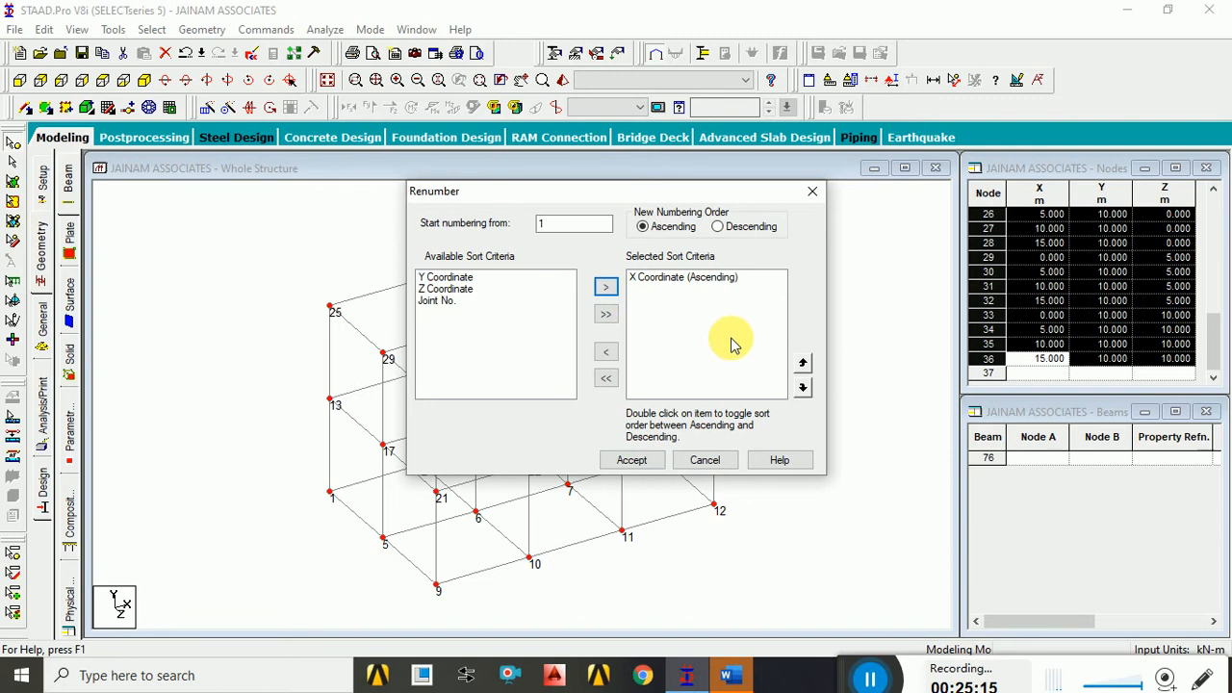
click(633, 461)
click(668, 375)
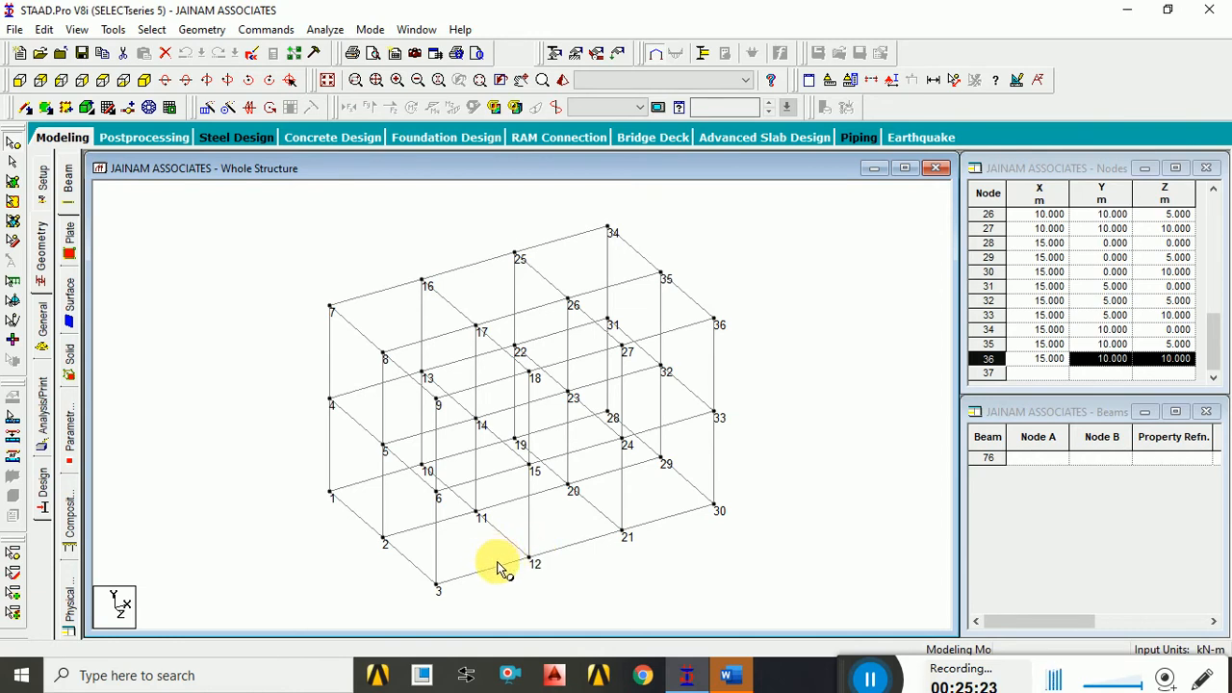
Trace the X-sorted node numbering from node 1 through nodes 10 to 18, declining the auto save, and clear the selection.
click(321, 493)
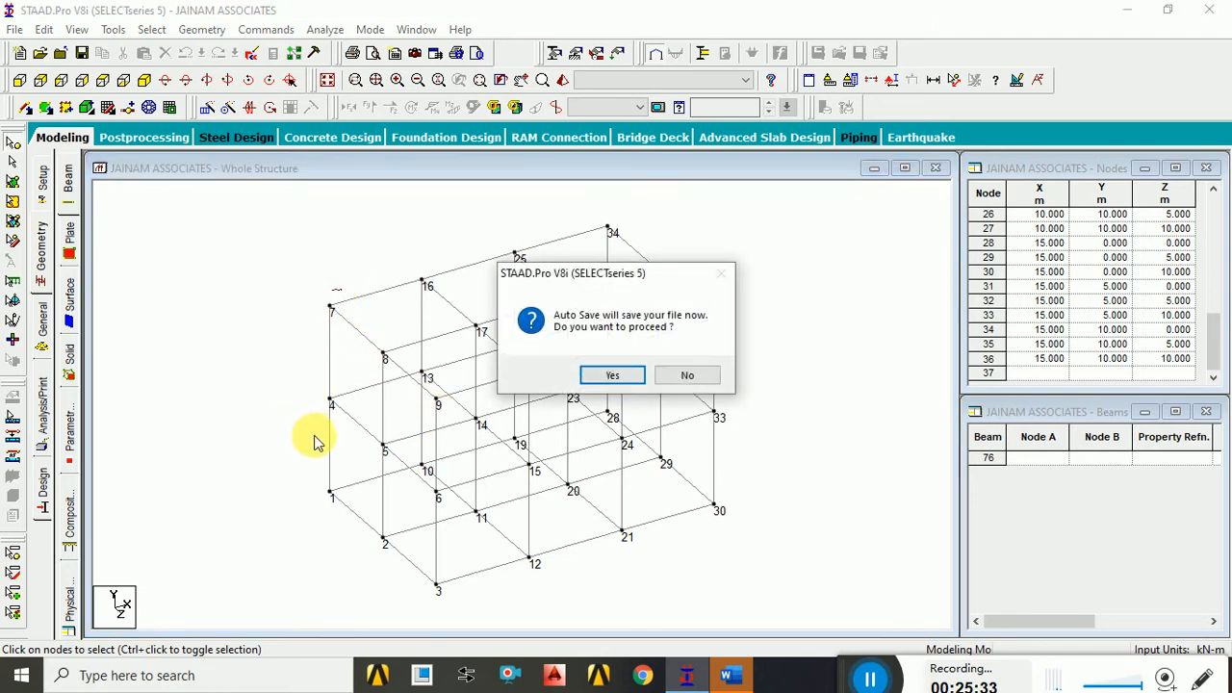
click(702, 375)
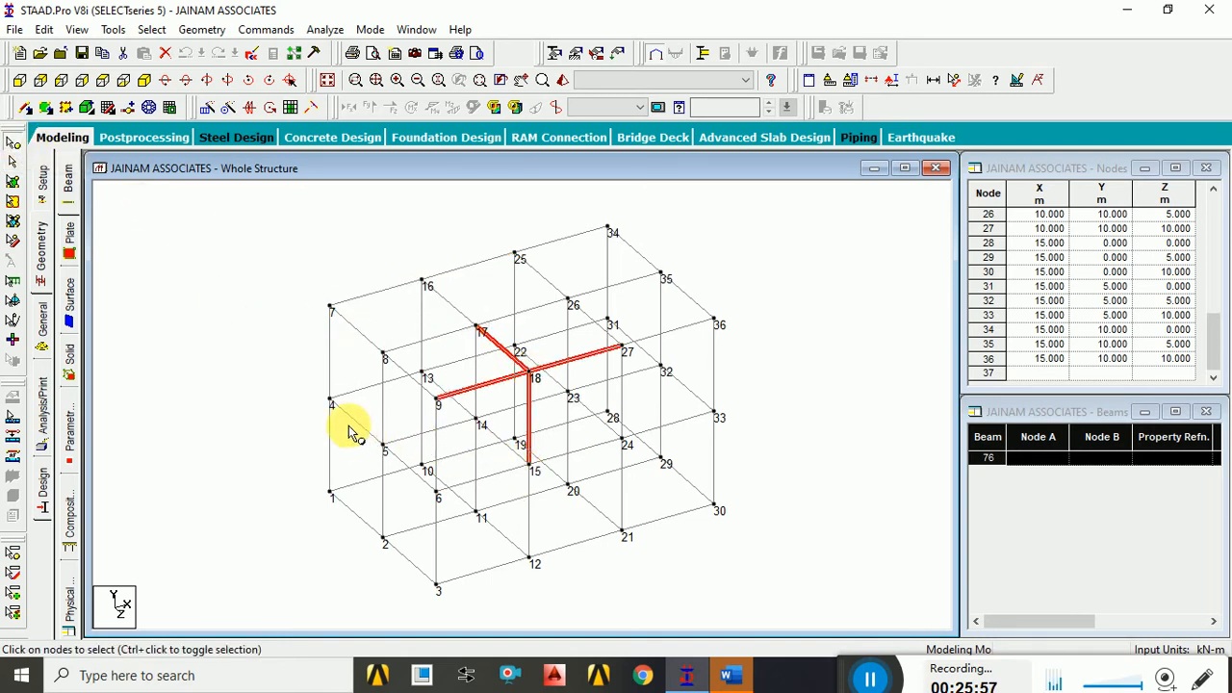
click(420, 467)
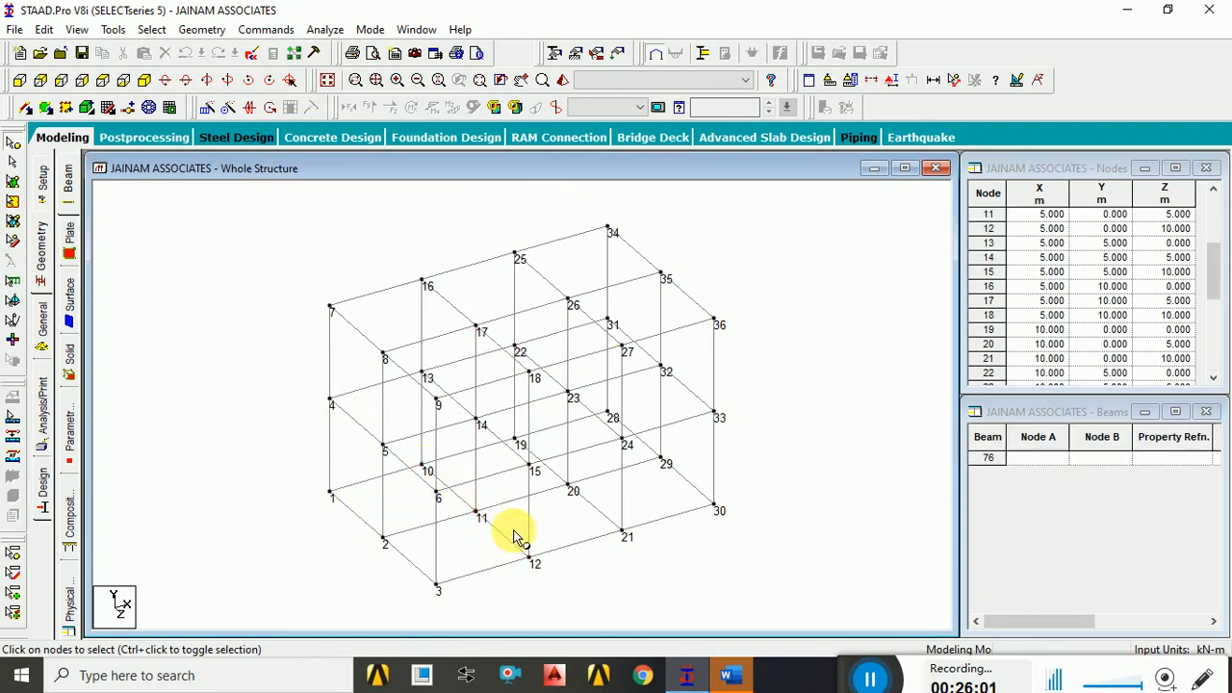
click(424, 376)
click(475, 424)
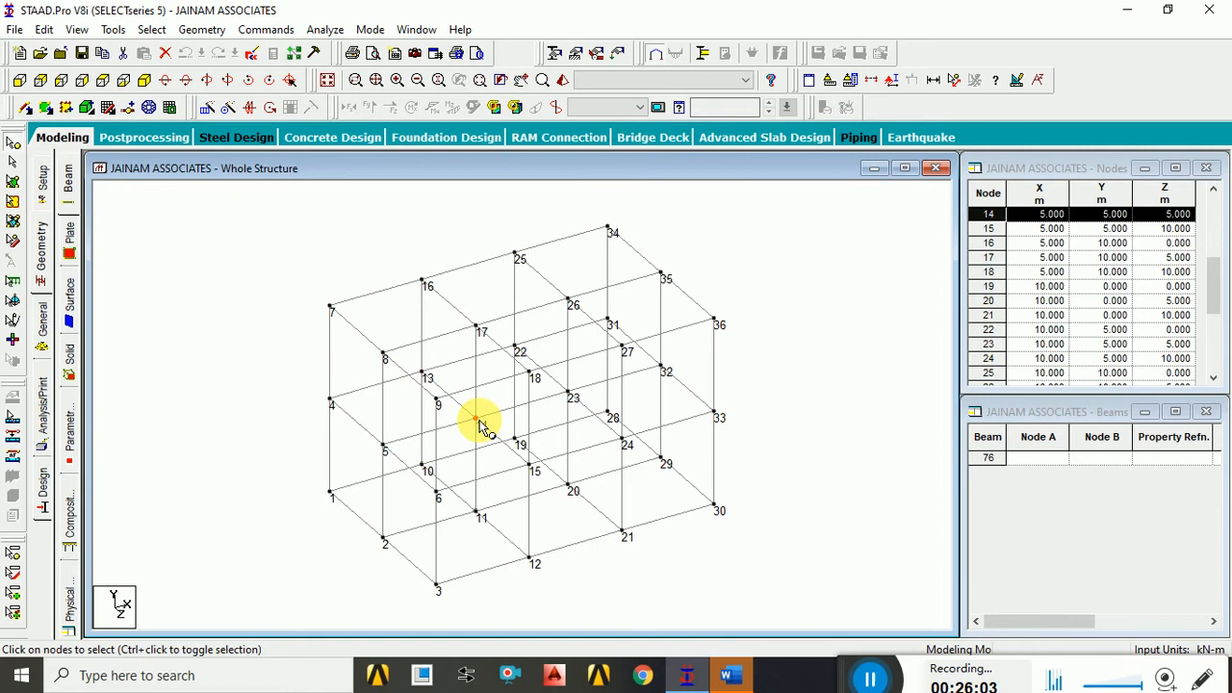
click(528, 466)
click(428, 300)
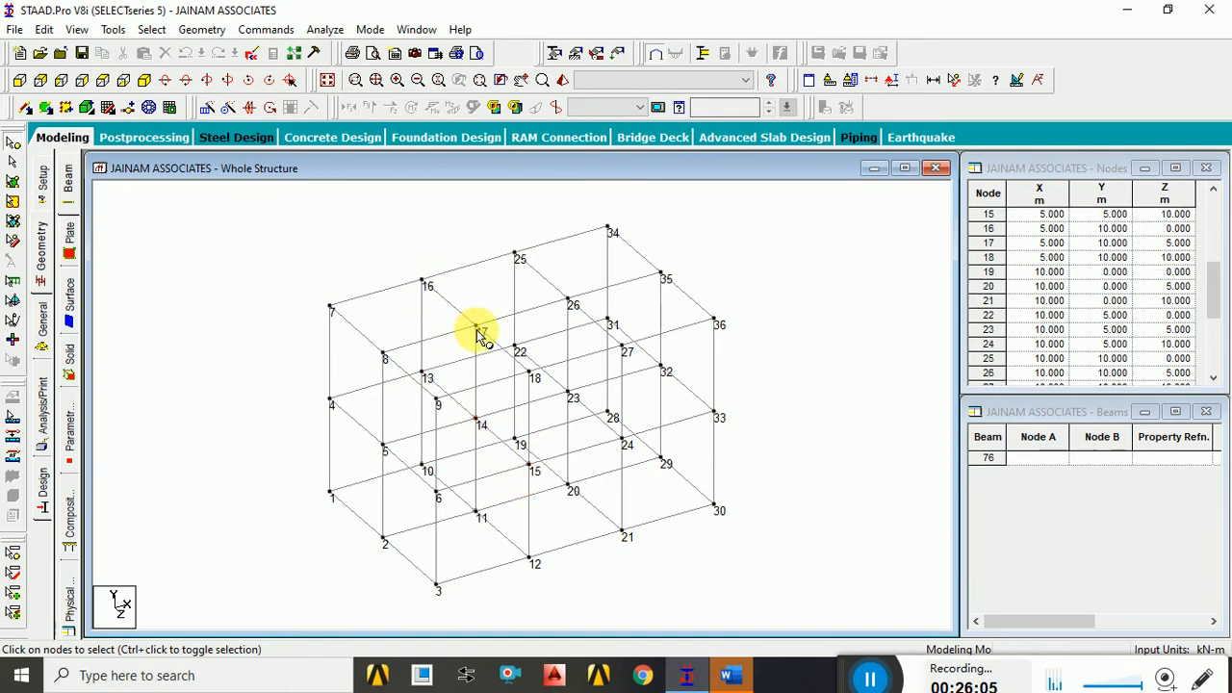
click(478, 331)
click(533, 379)
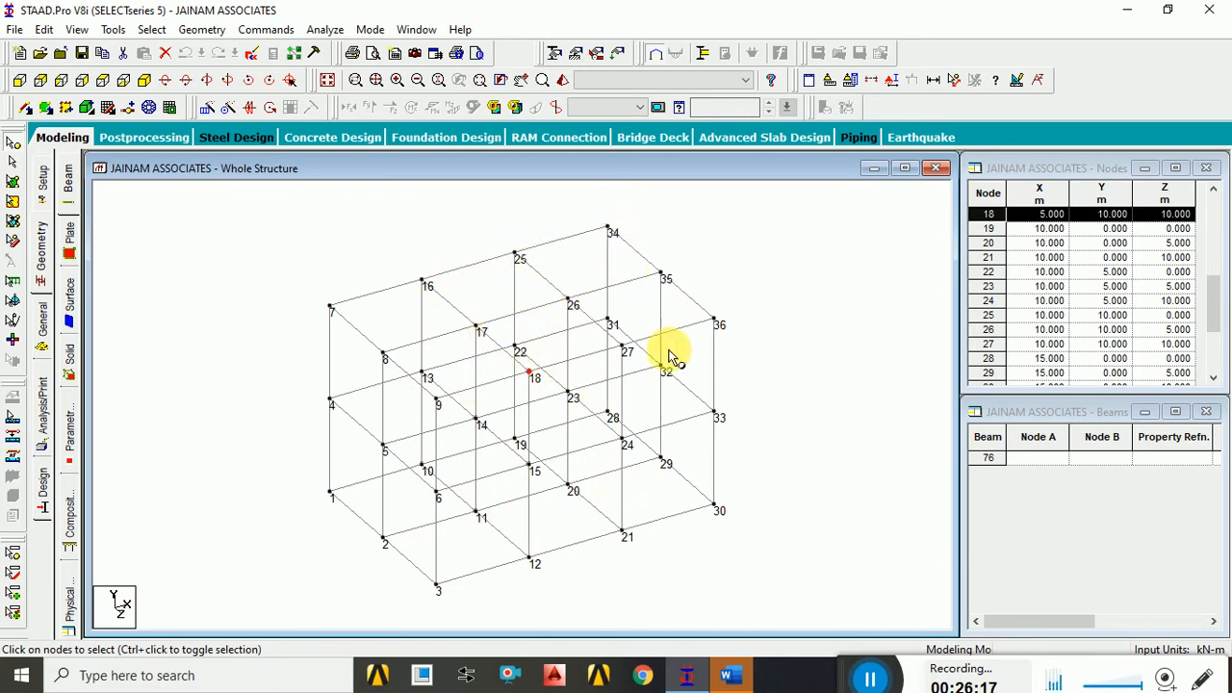
click(780, 370)
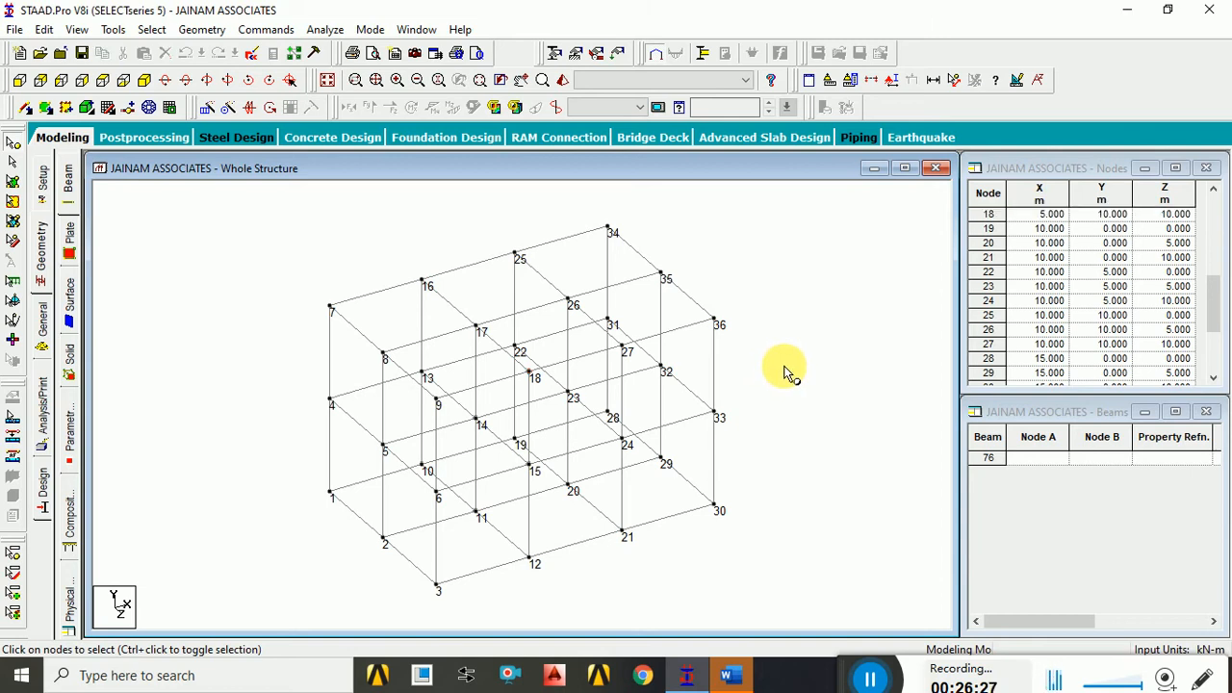
Renumber all nodes from 1 in ascending order, using Z Coordinate as the sort criterion.
key(ctrl+a)
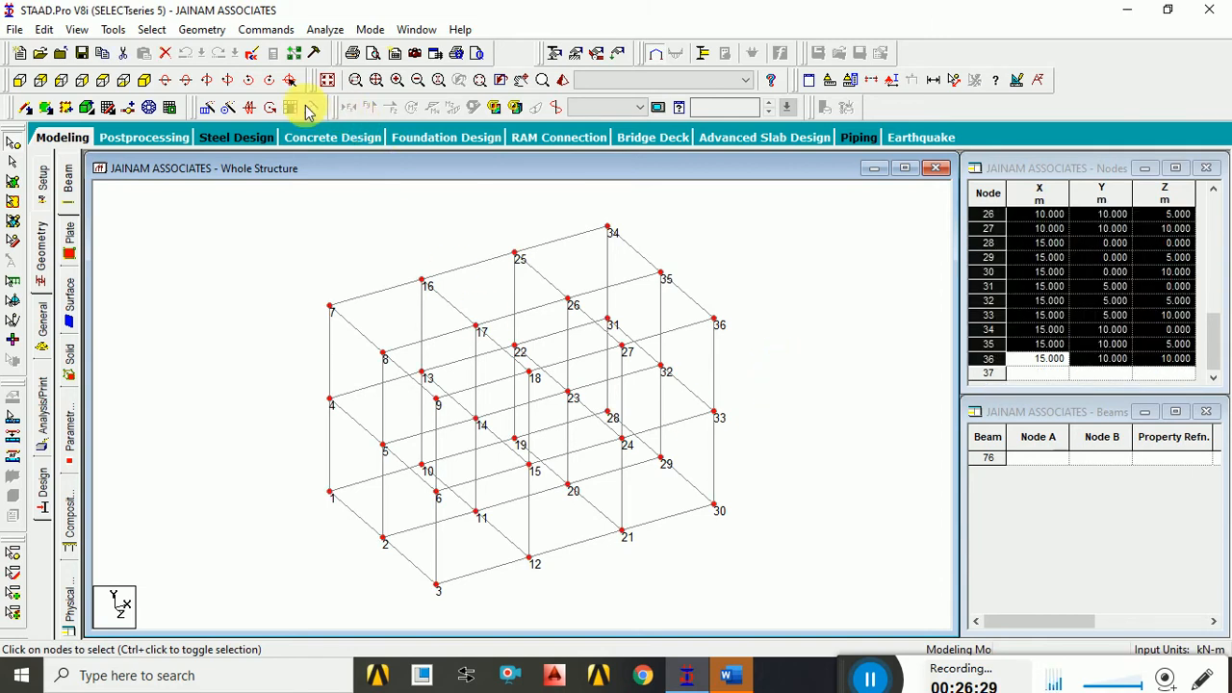
click(204, 30)
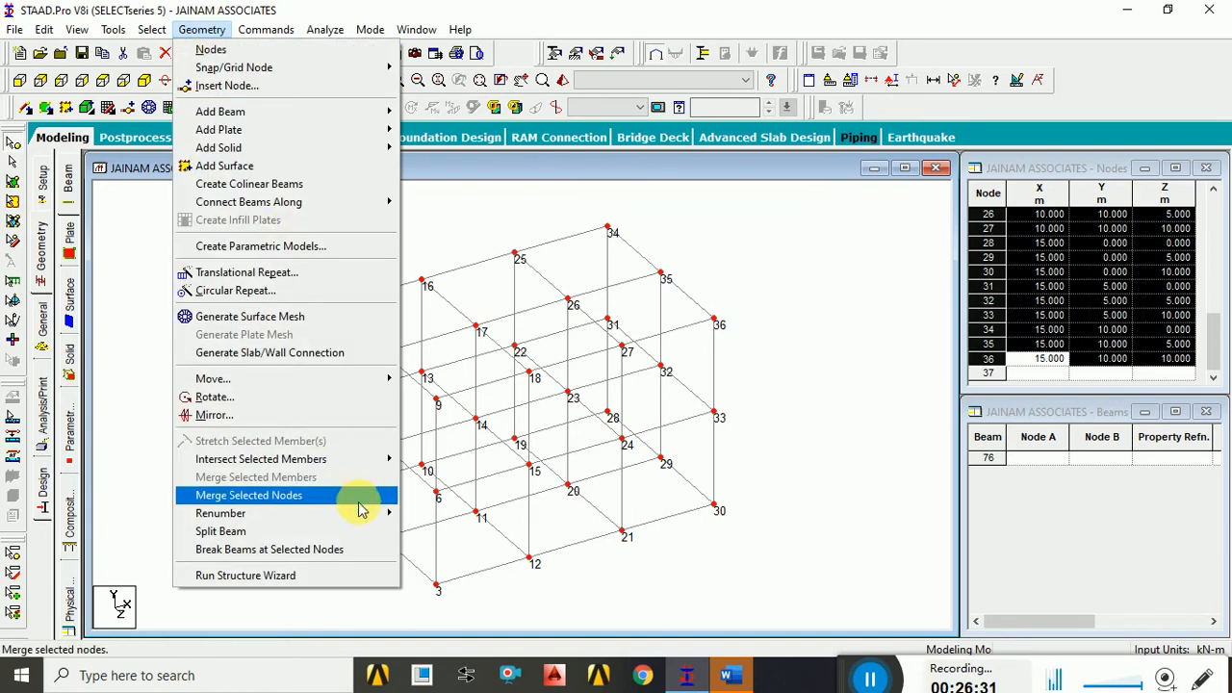
mouse_move(363, 518)
click(439, 510)
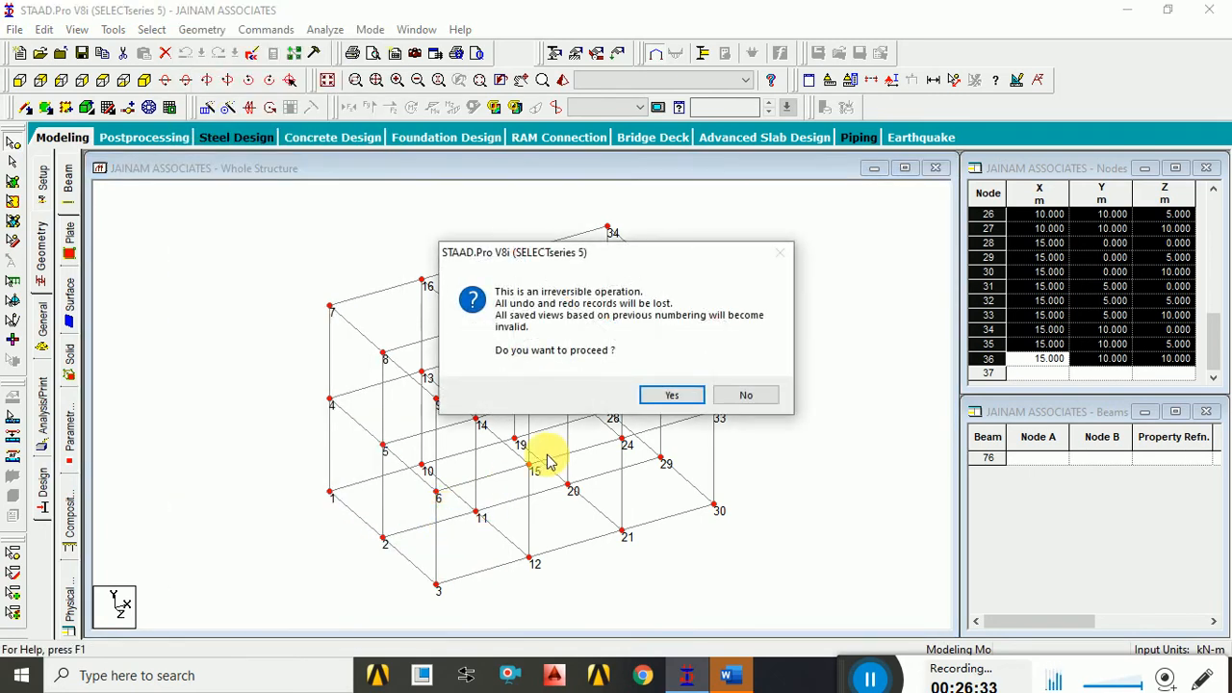
click(654, 395)
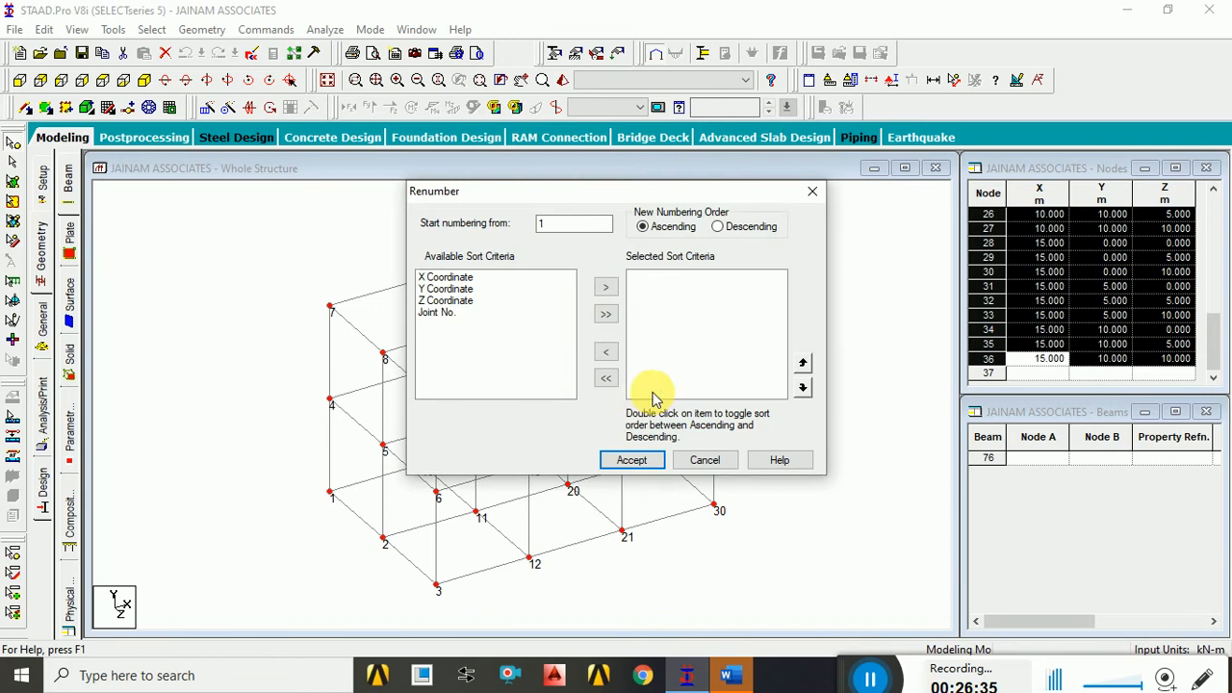
click(471, 300)
click(605, 287)
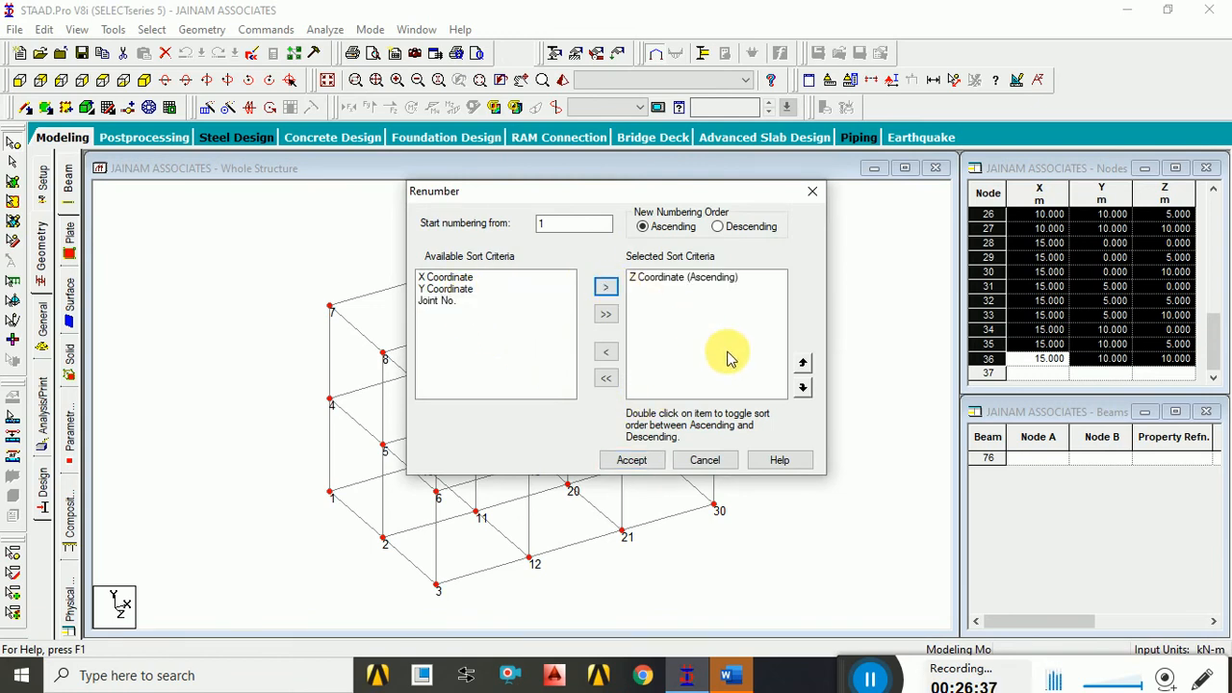
click(632, 460)
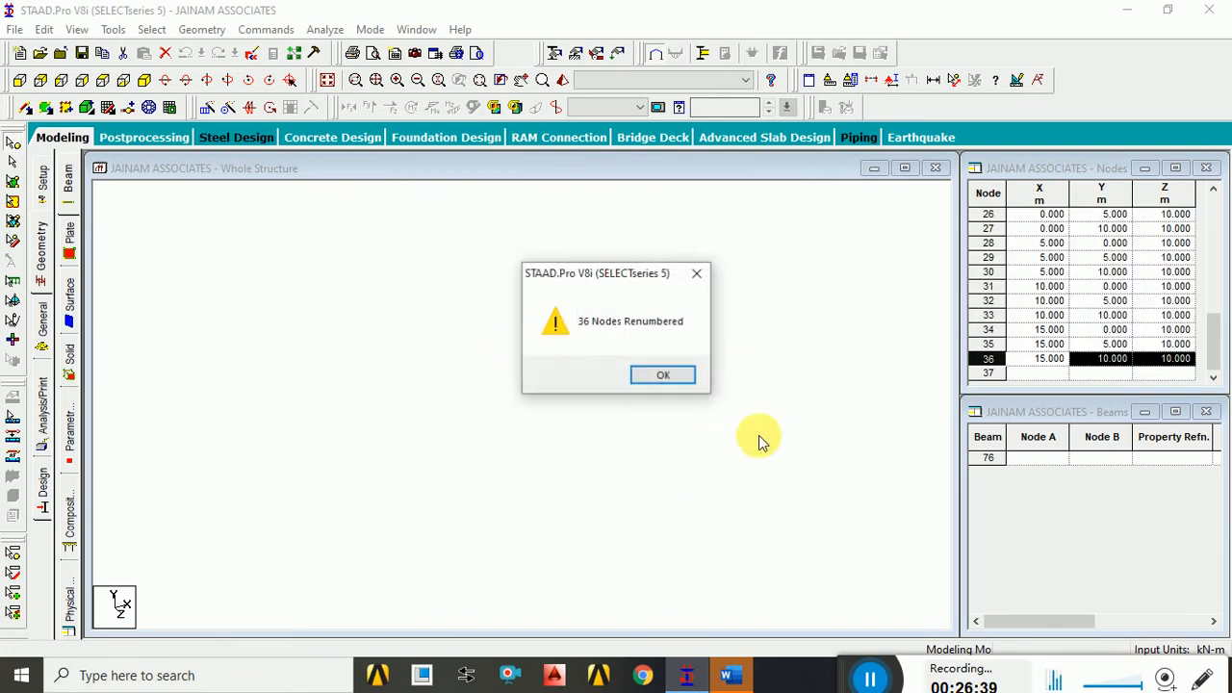
click(671, 377)
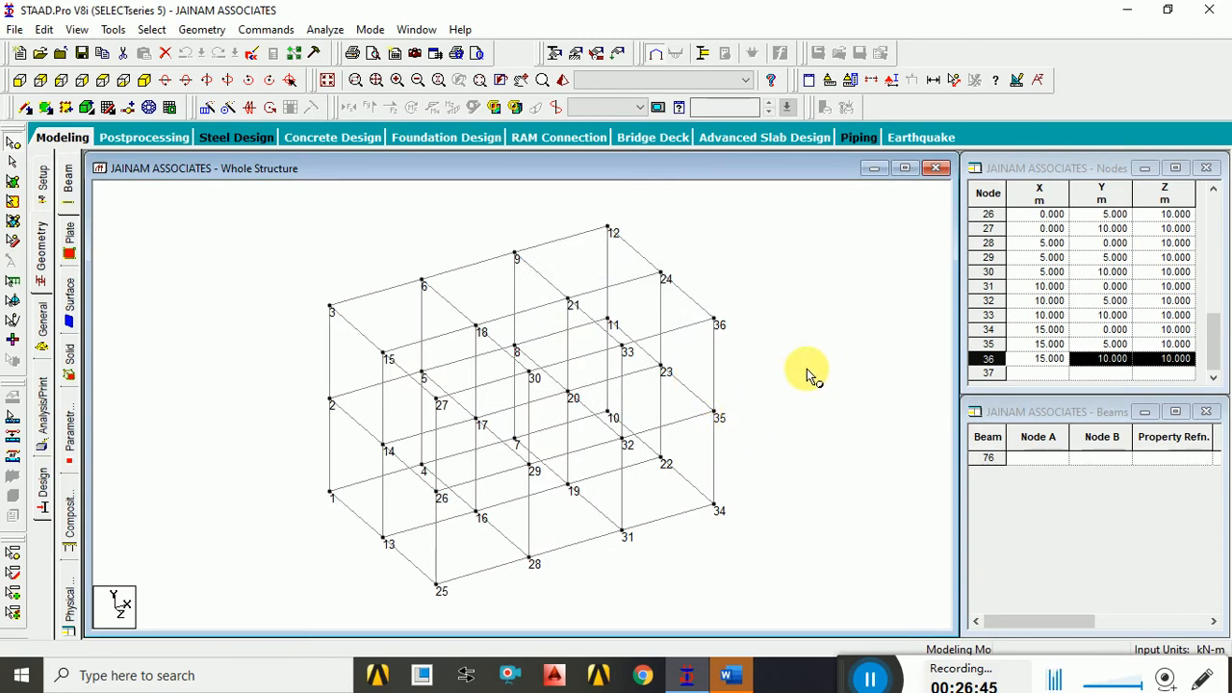
Trace the Z-sorted node numbering column by column through nodes 1 to 12 on the rear frame at Z = 0.
click(331, 492)
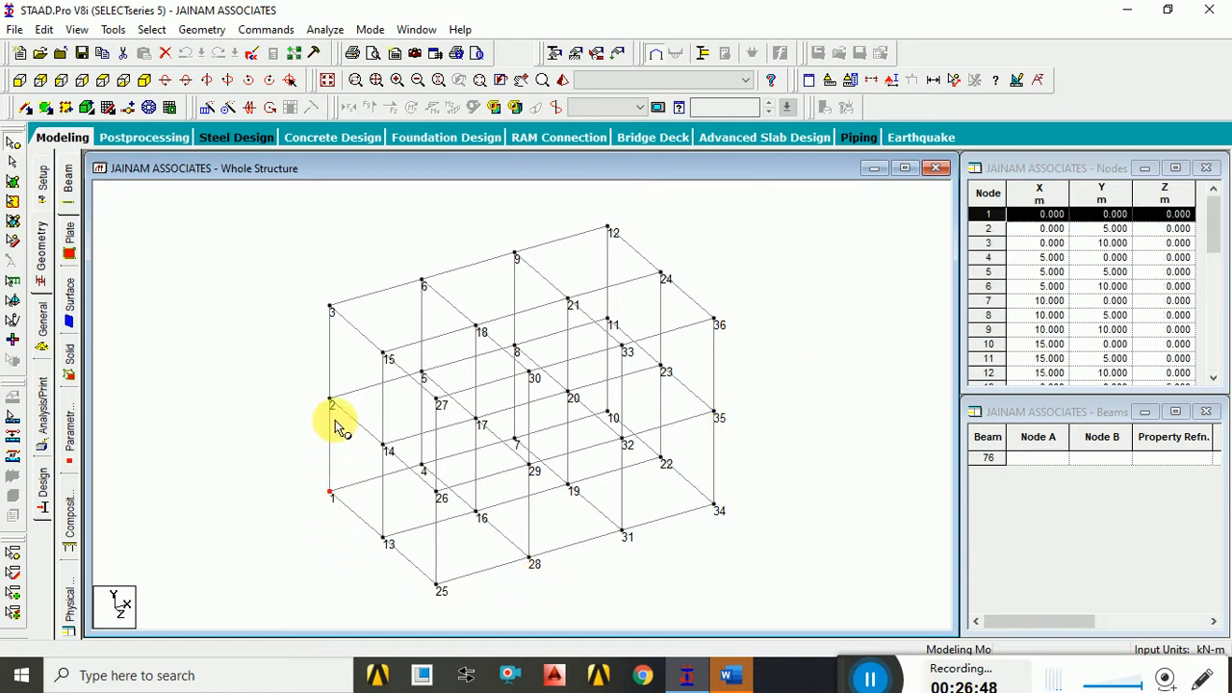
click(331, 308)
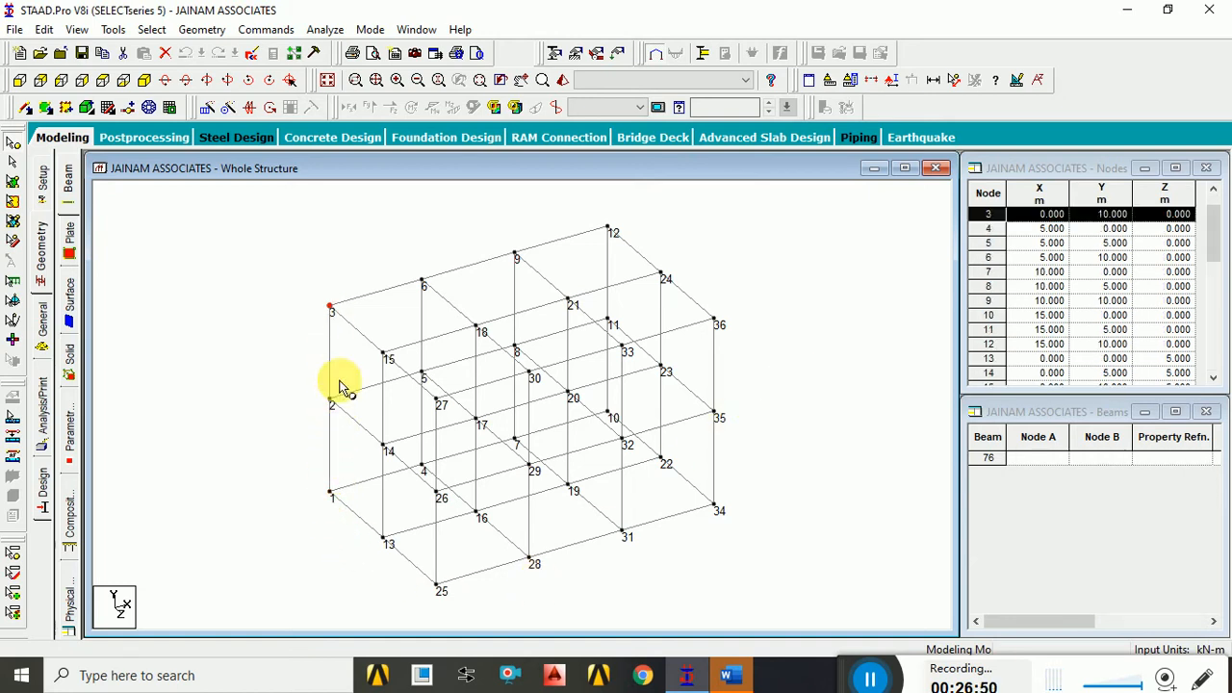
click(427, 469)
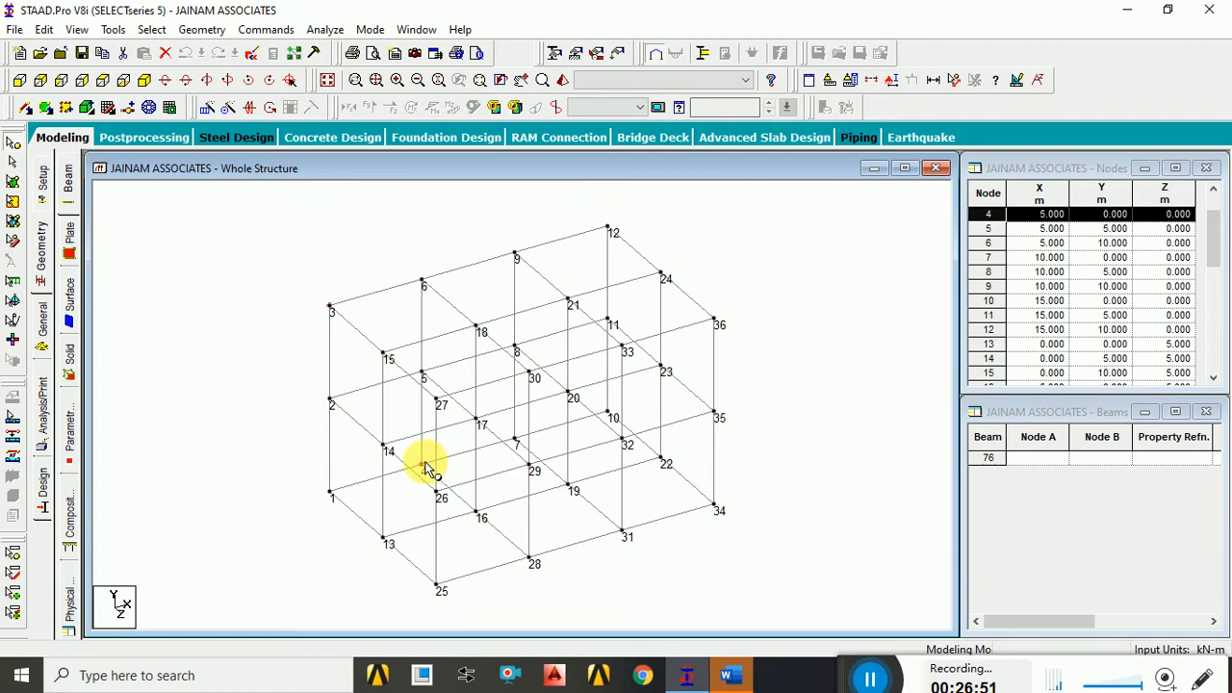
click(421, 371)
click(421, 283)
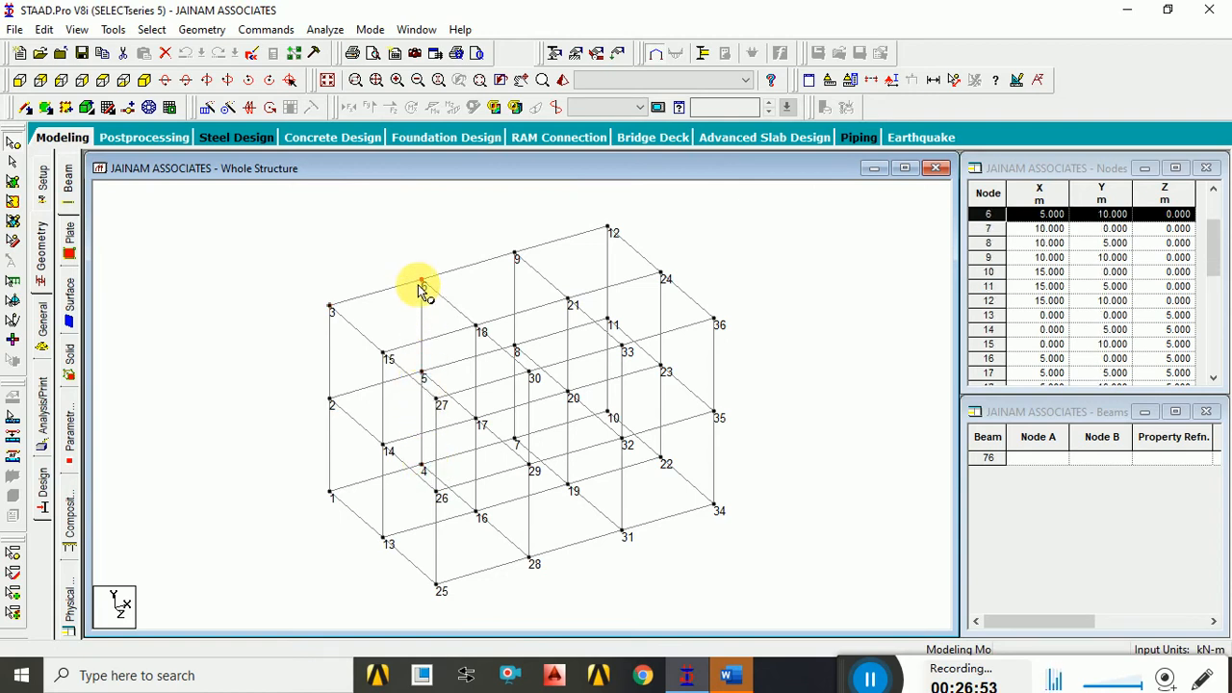
click(516, 439)
click(514, 350)
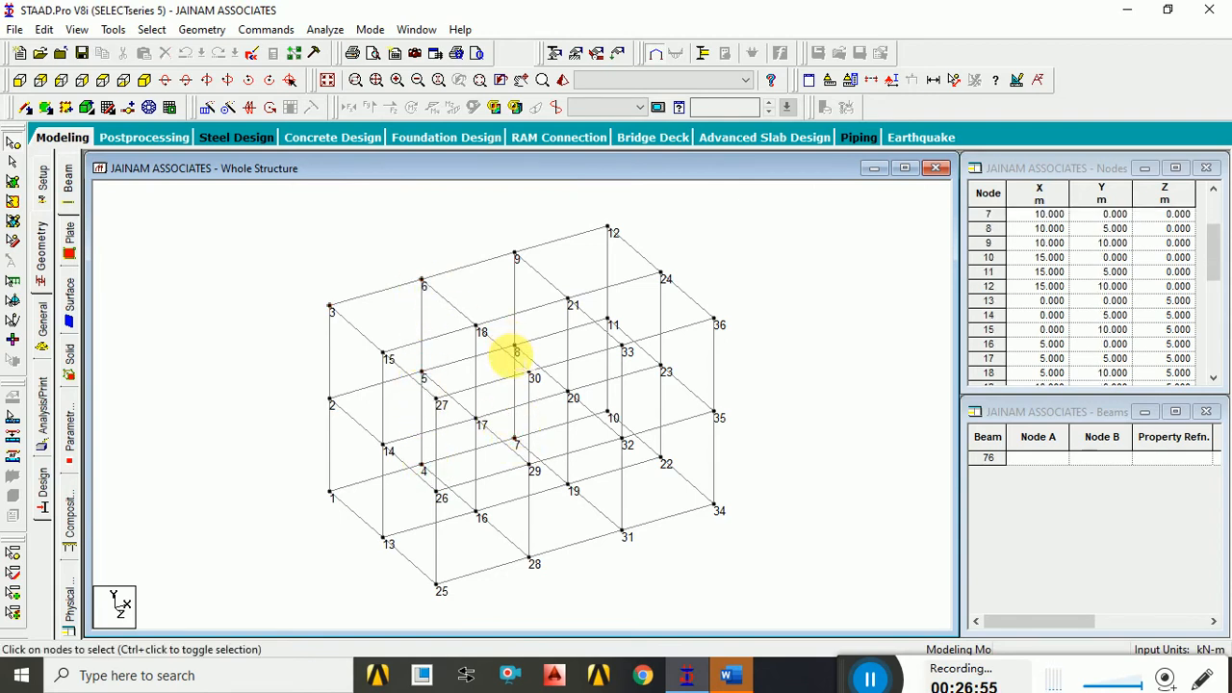
click(516, 258)
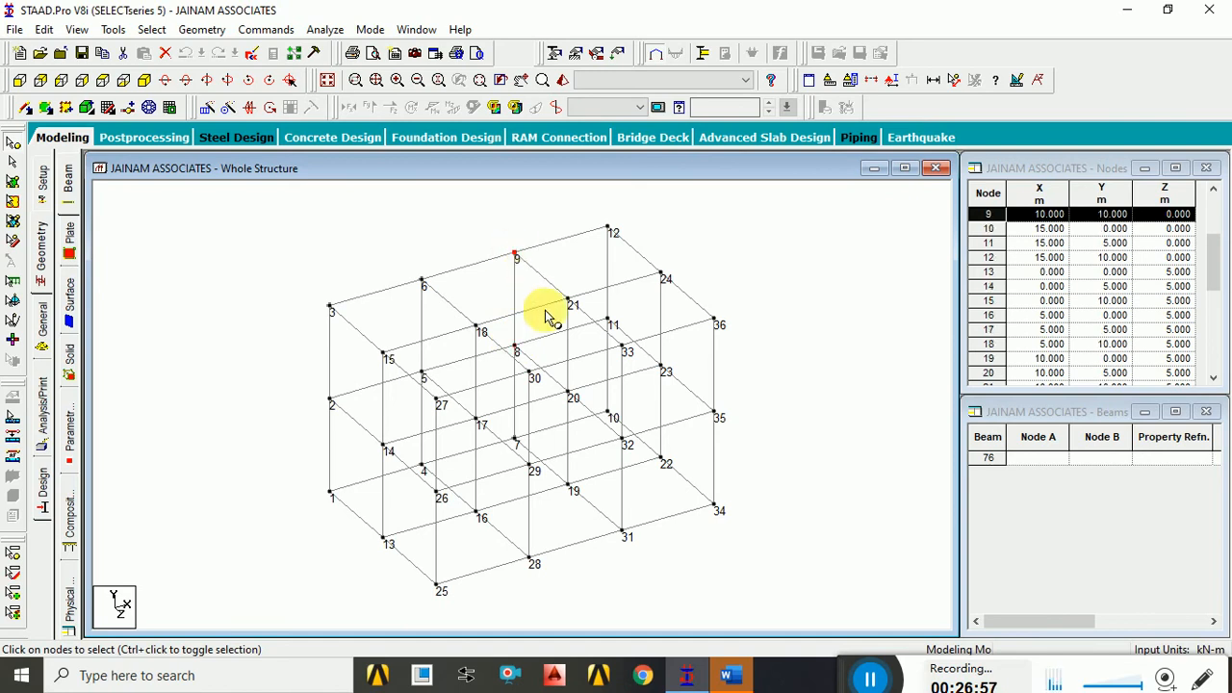
click(608, 412)
click(607, 319)
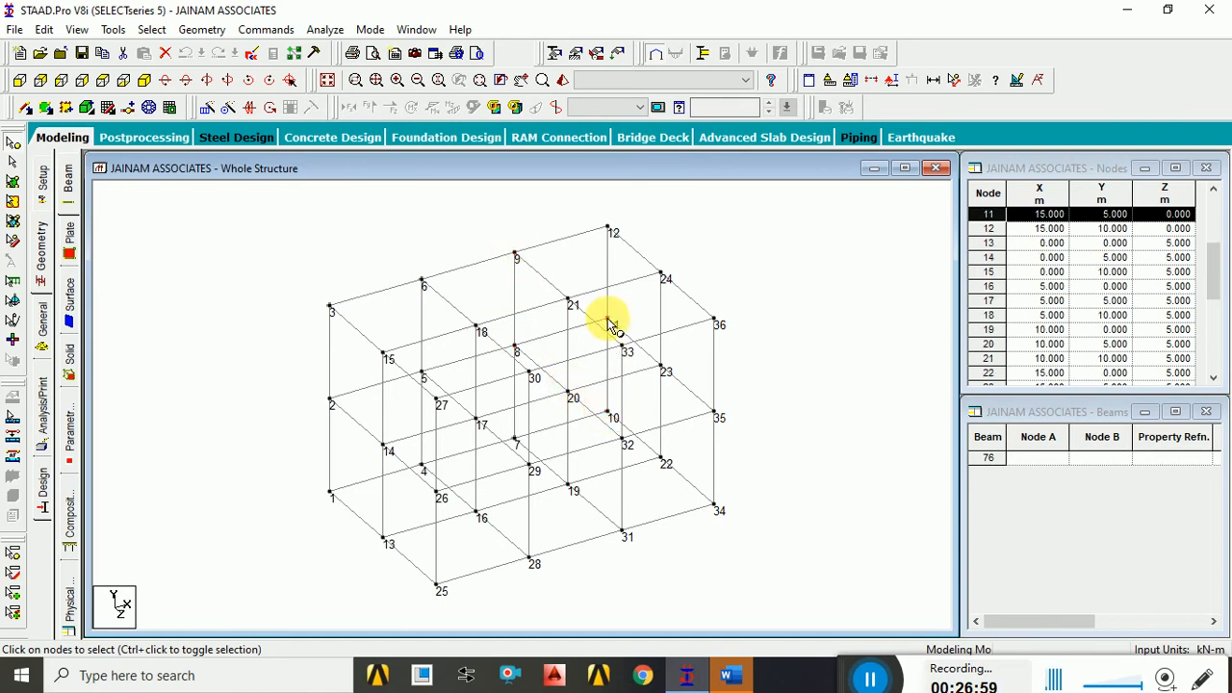
click(608, 227)
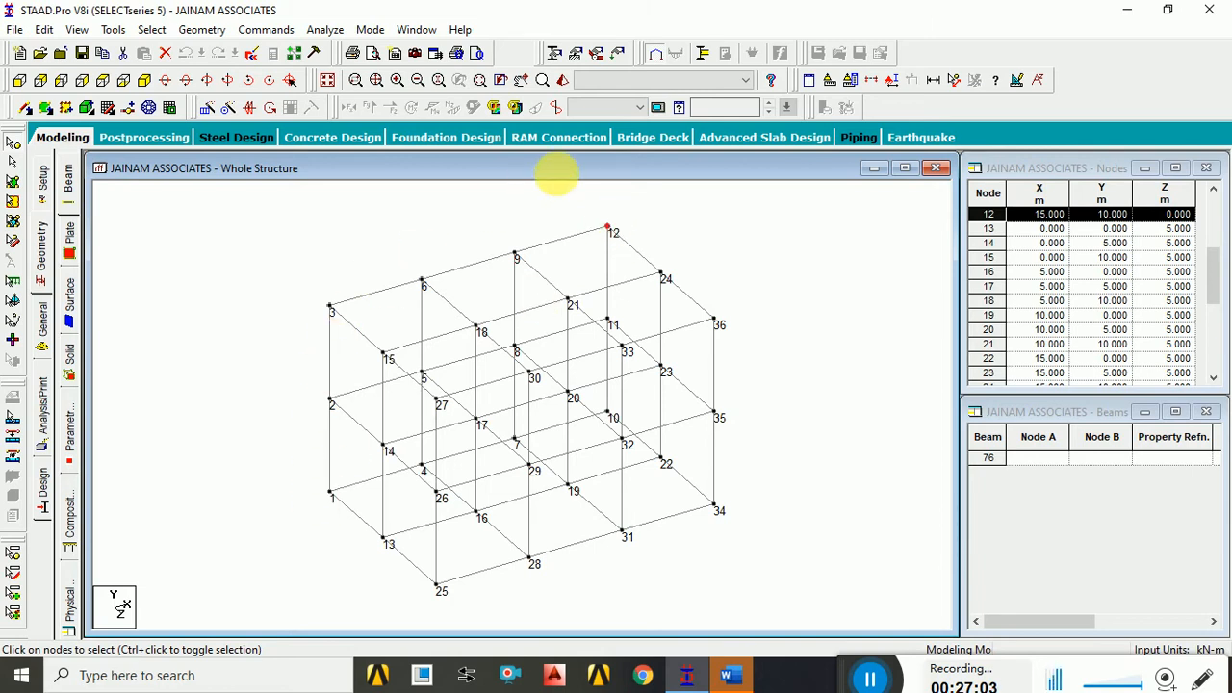
Check the first and last Z-sorted nodes of the middle and front frames, 13 to 24 and 25 to 36, and clear the selection.
click(383, 537)
click(385, 356)
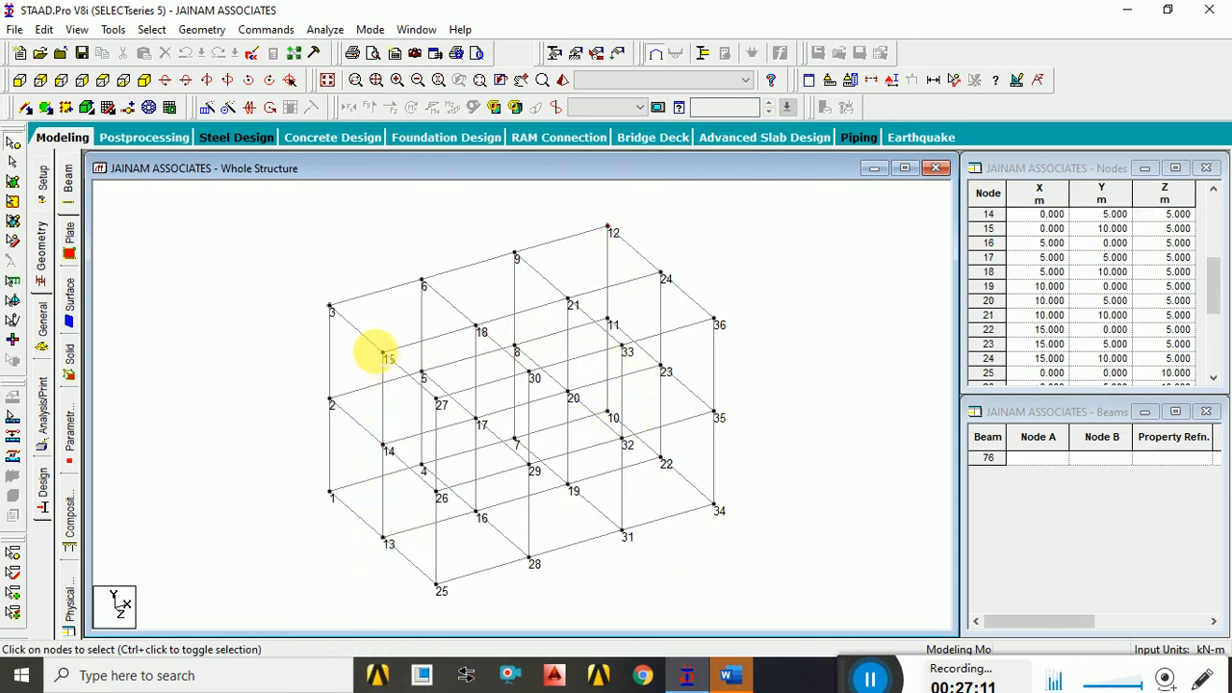
click(384, 356)
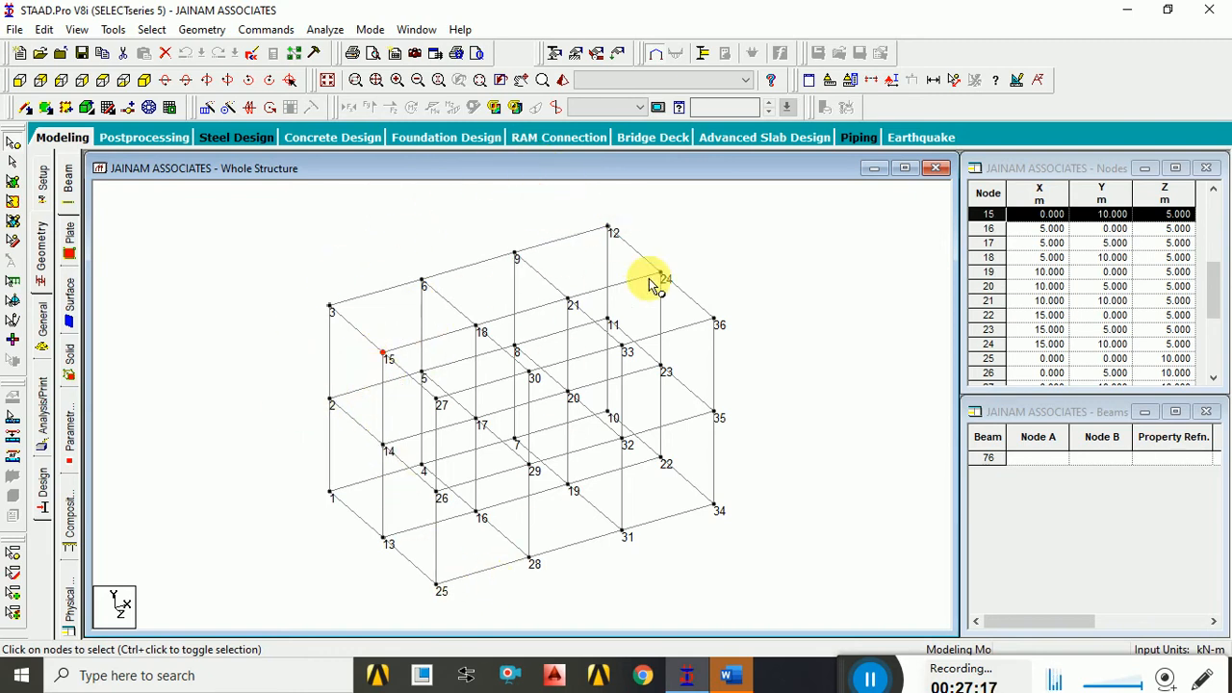
click(384, 539)
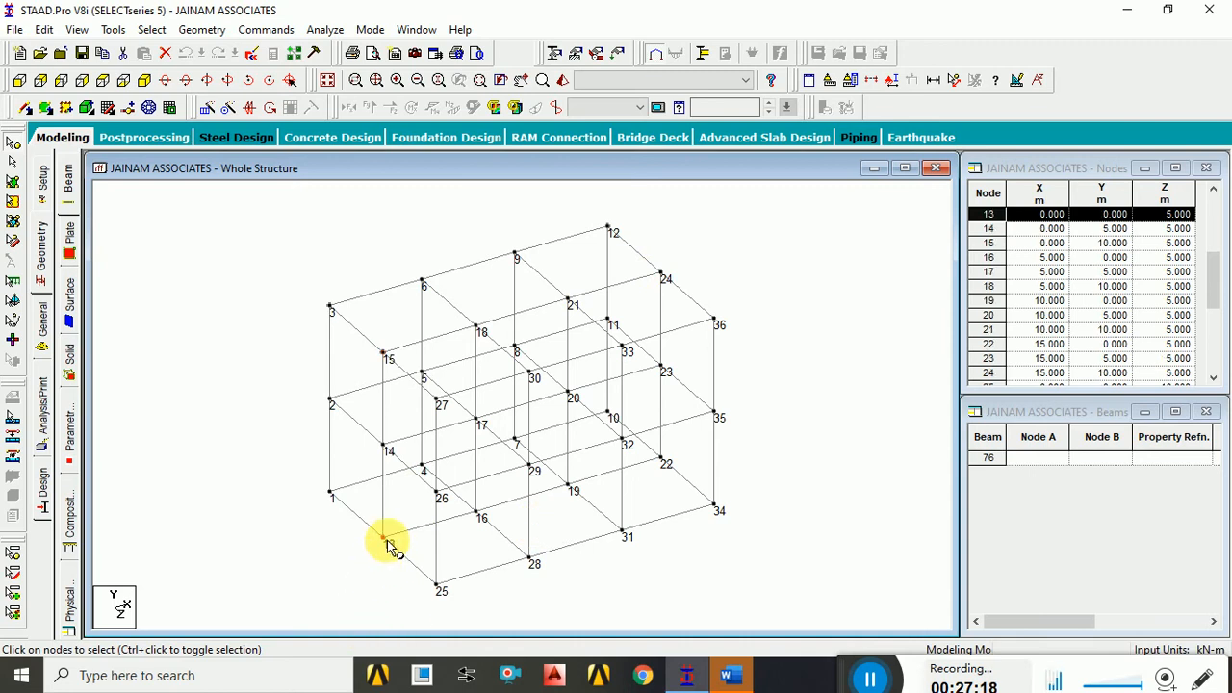
click(662, 276)
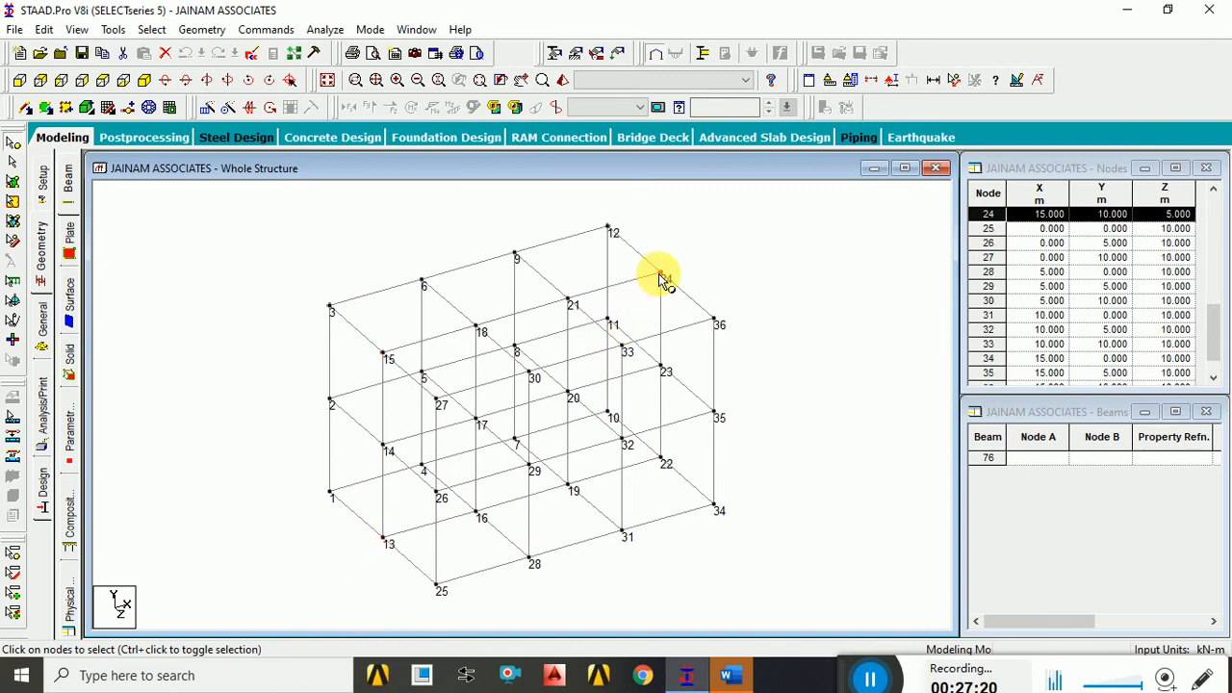
click(438, 589)
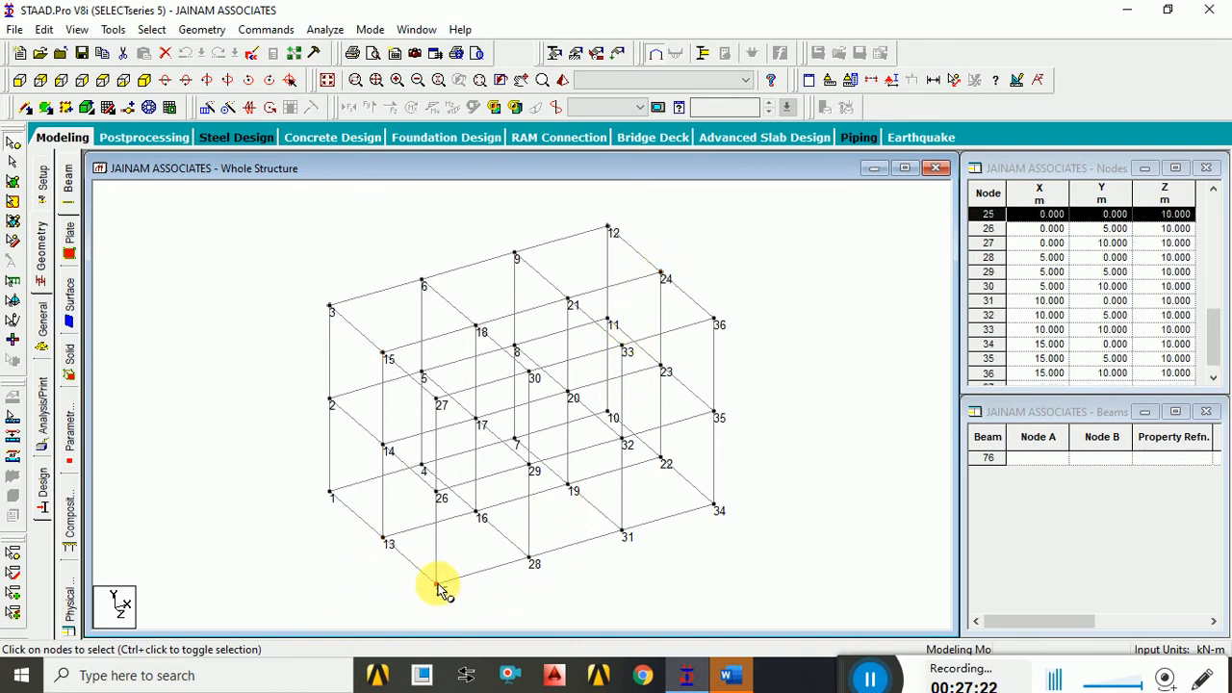
click(714, 319)
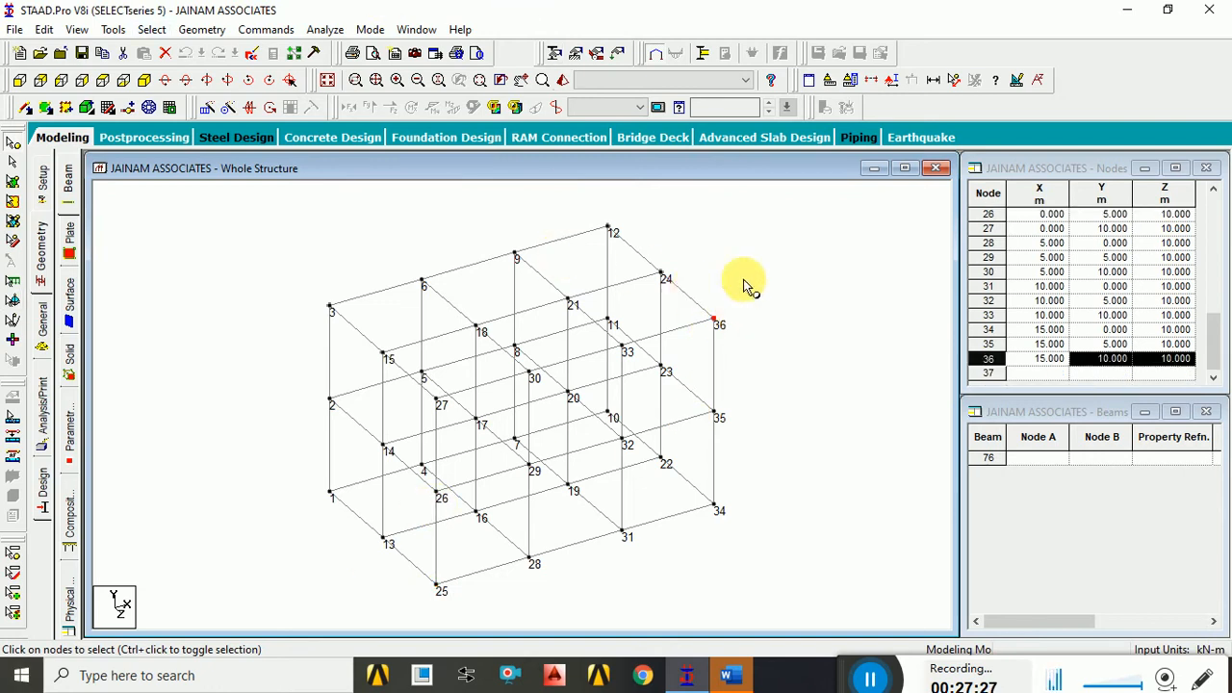
click(773, 301)
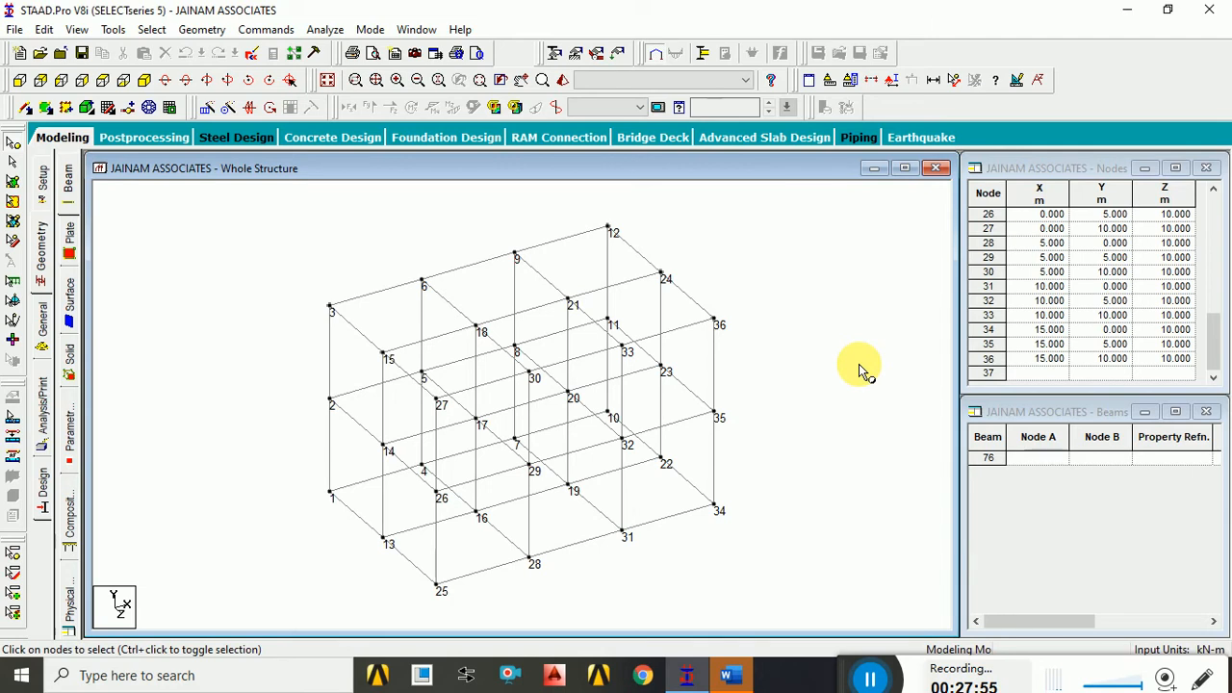
click(202, 30)
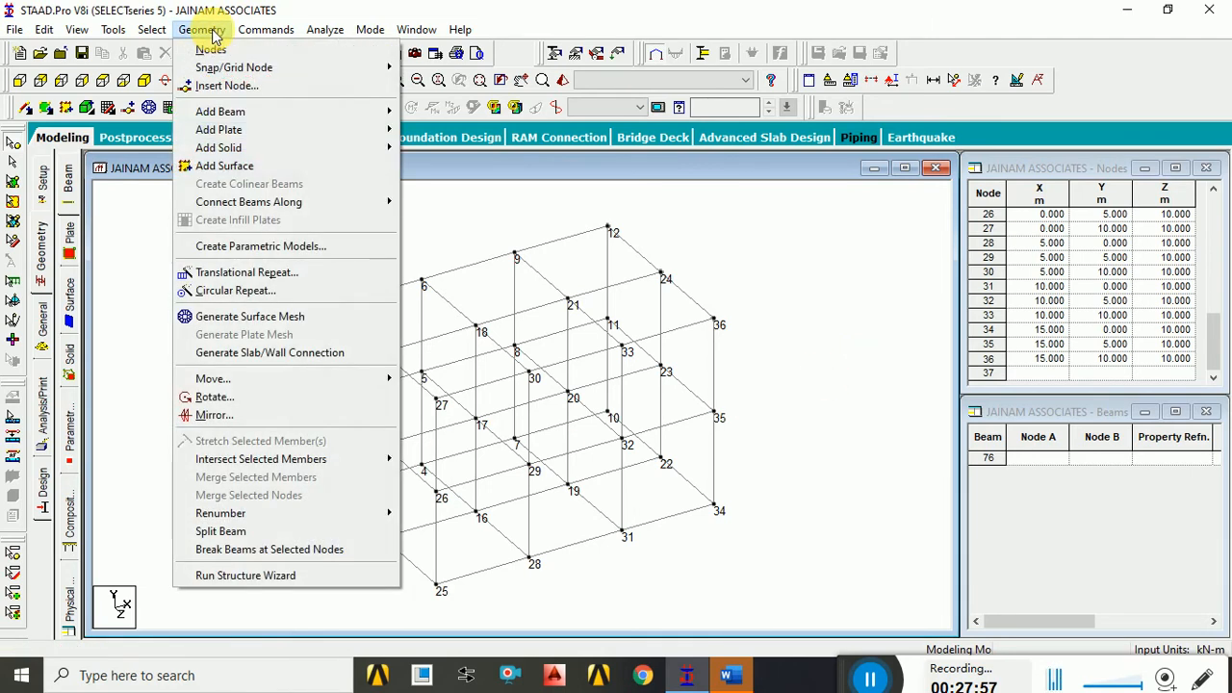
mouse_move(379, 514)
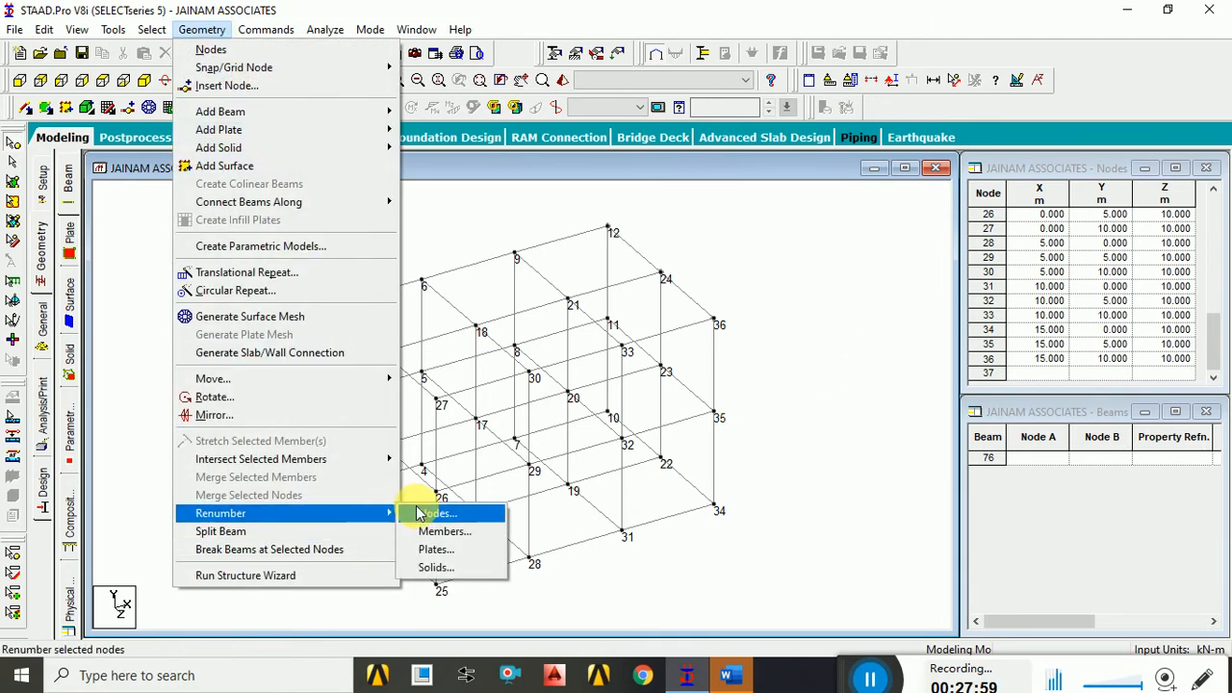
click(432, 513)
click(647, 393)
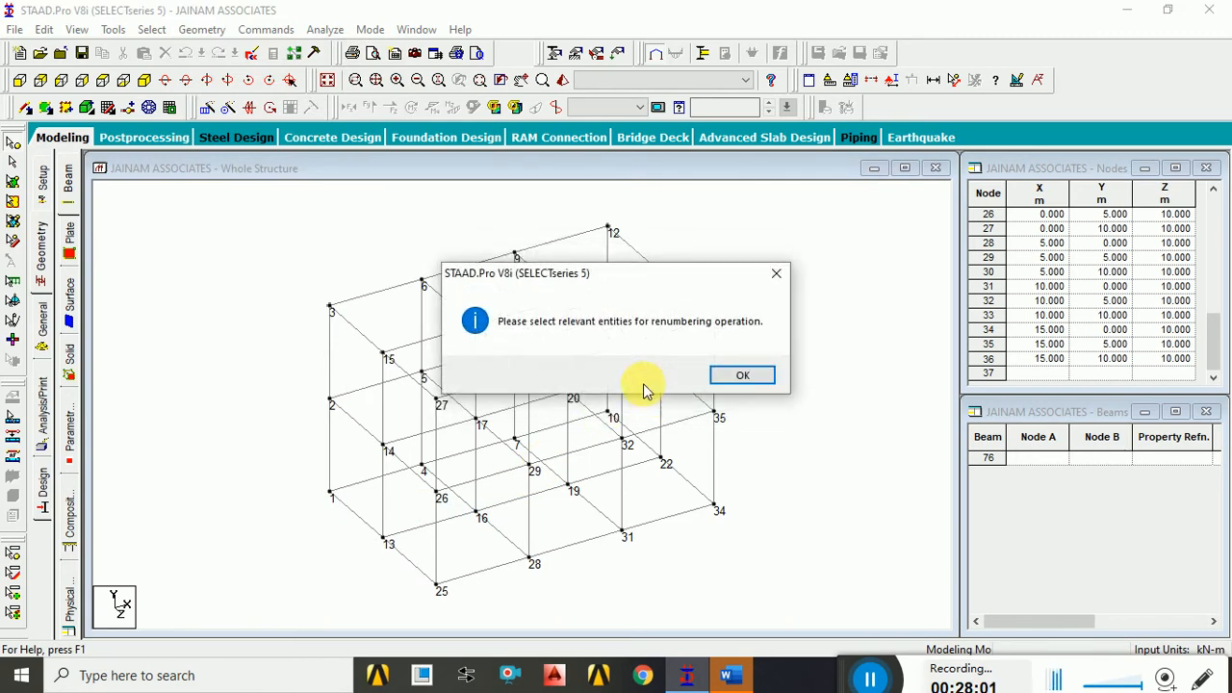
click(739, 375)
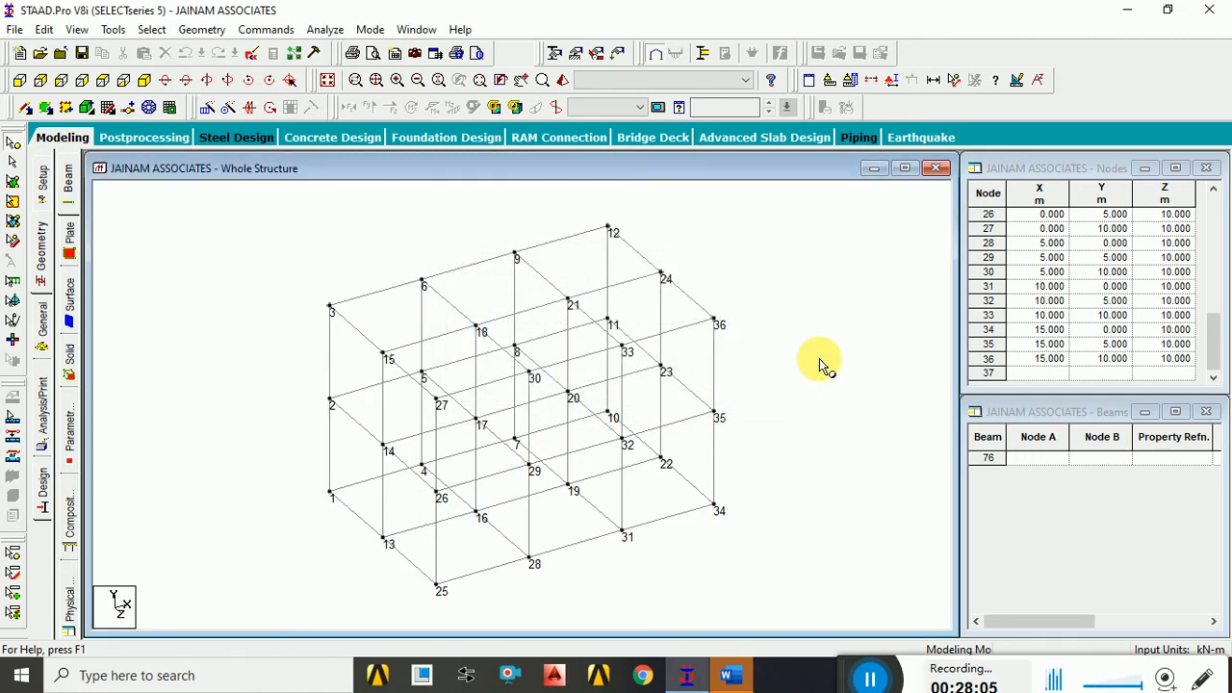
Select all nodes and renumber them from 1 in ascending order, using Y Coordinate as the sort criterion.
key(ctrl+a)
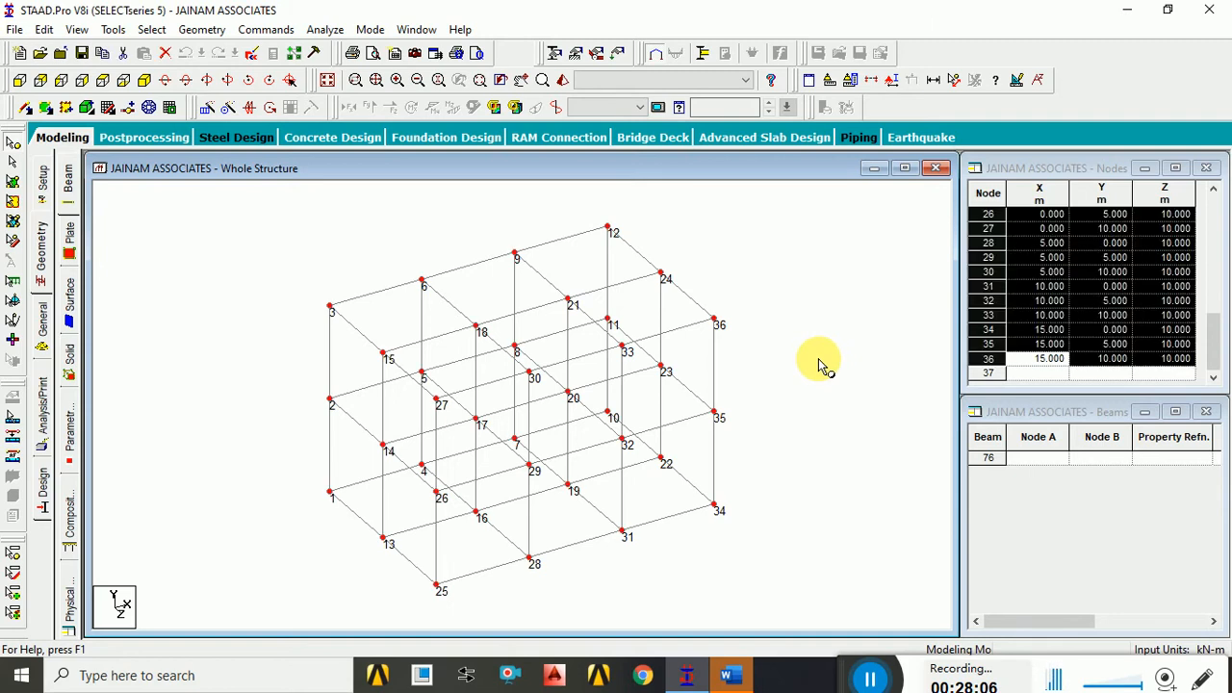
click(192, 31)
mouse_move(392, 520)
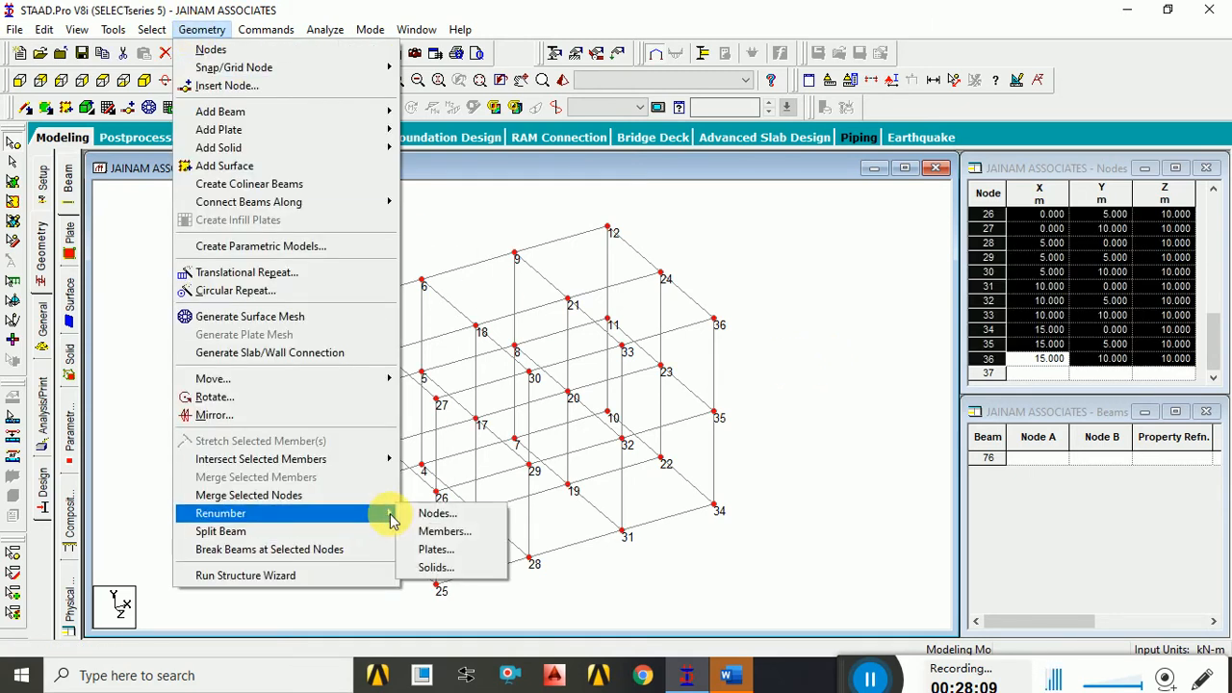
click(437, 513)
click(671, 394)
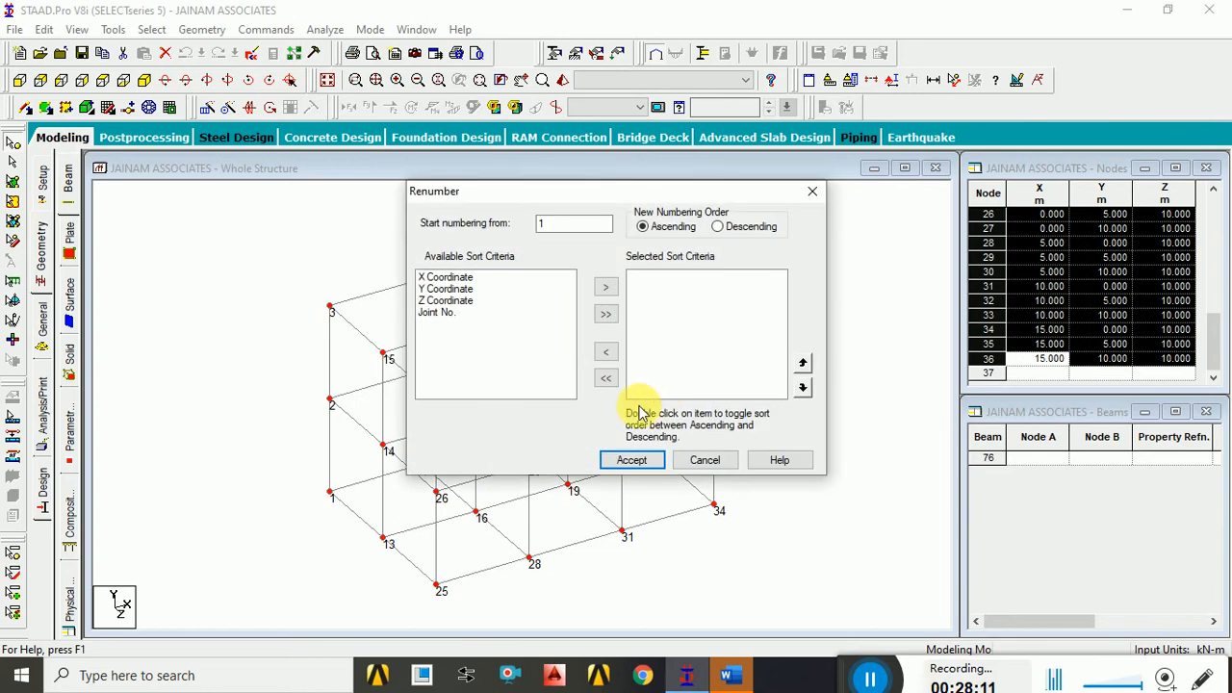
click(435, 289)
click(604, 287)
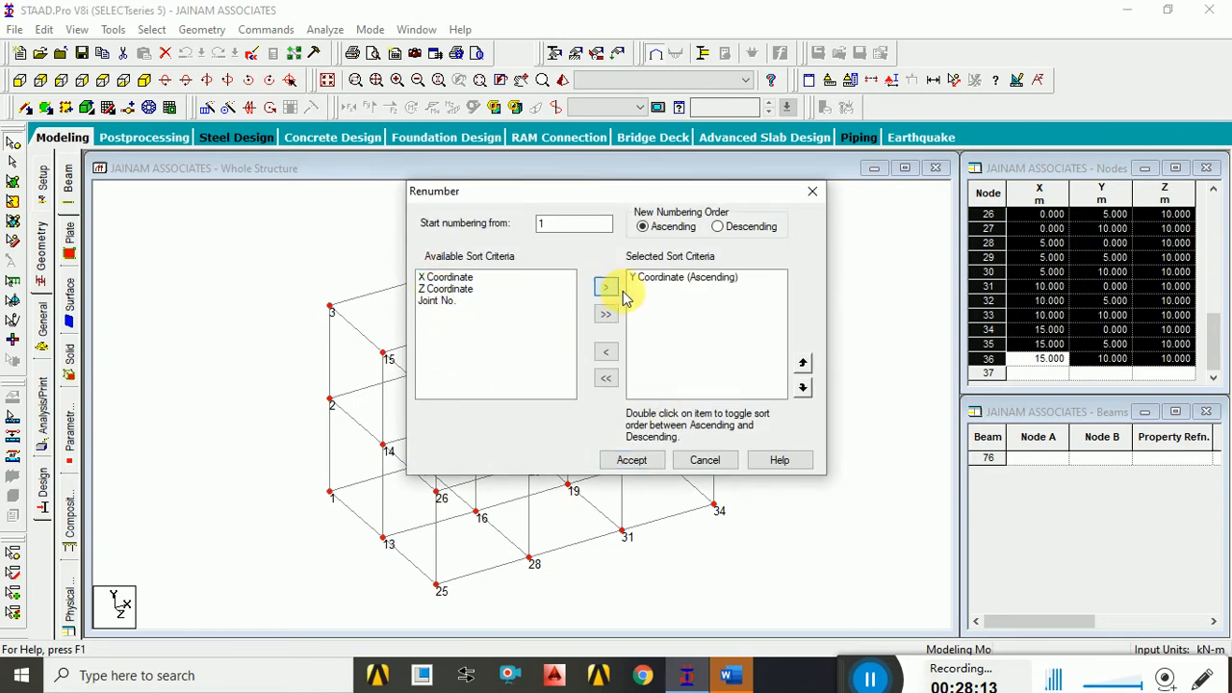
click(708, 306)
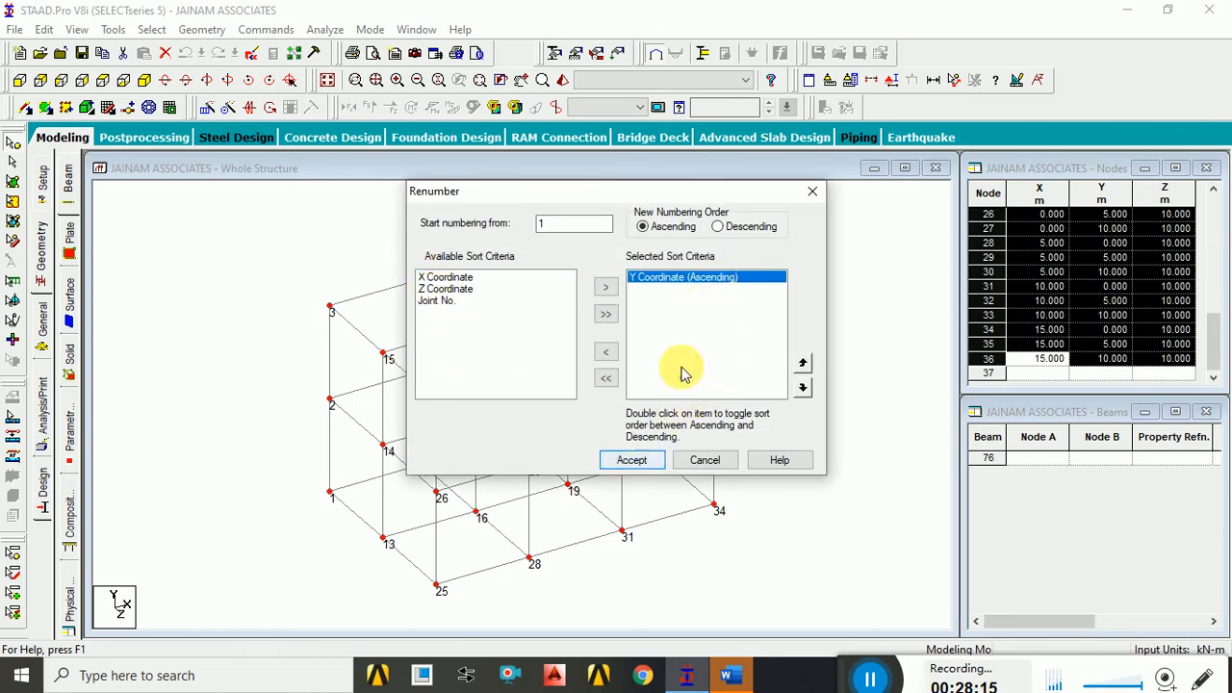
click(703, 282)
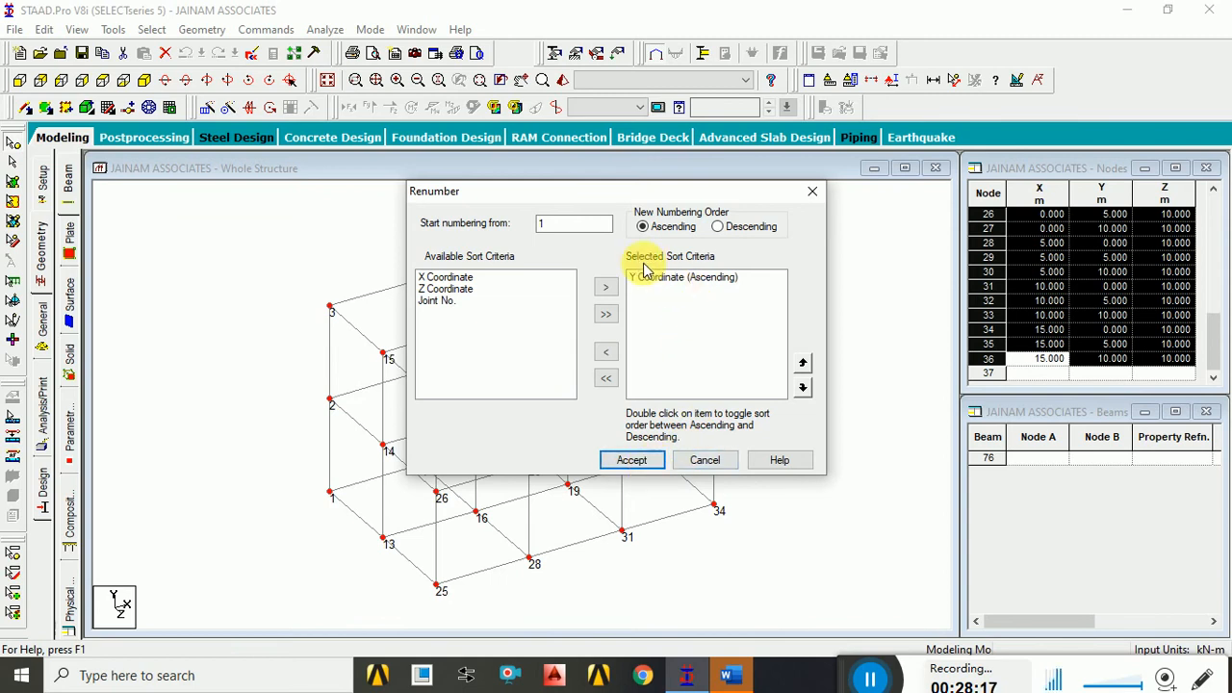
click(654, 462)
click(680, 378)
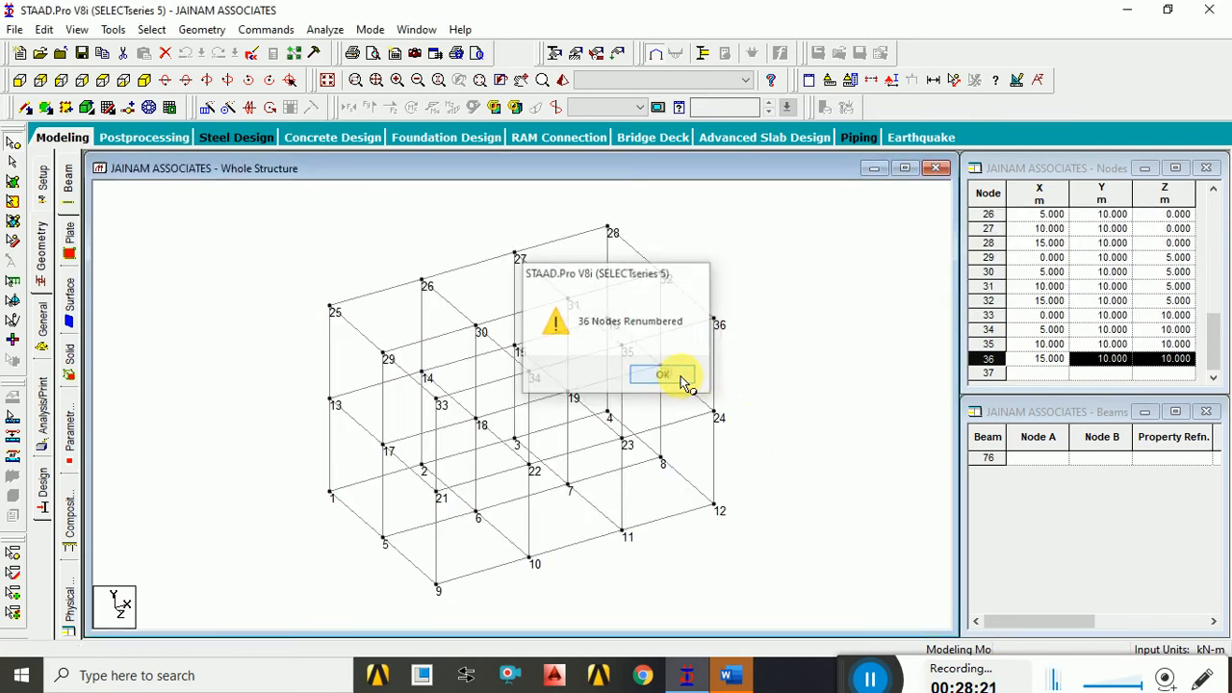
click(753, 388)
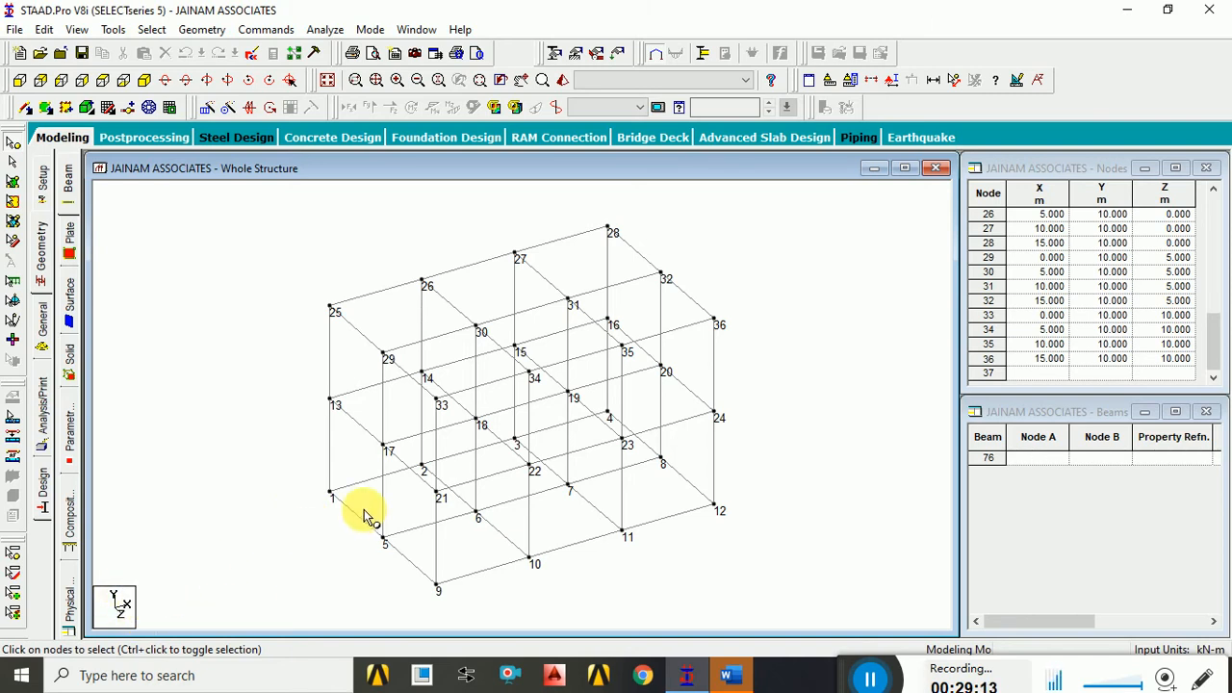
Trace the Y-sorted numbering of the base-level nodes row by row, from node 1 to node 12.
click(330, 494)
click(421, 467)
click(513, 439)
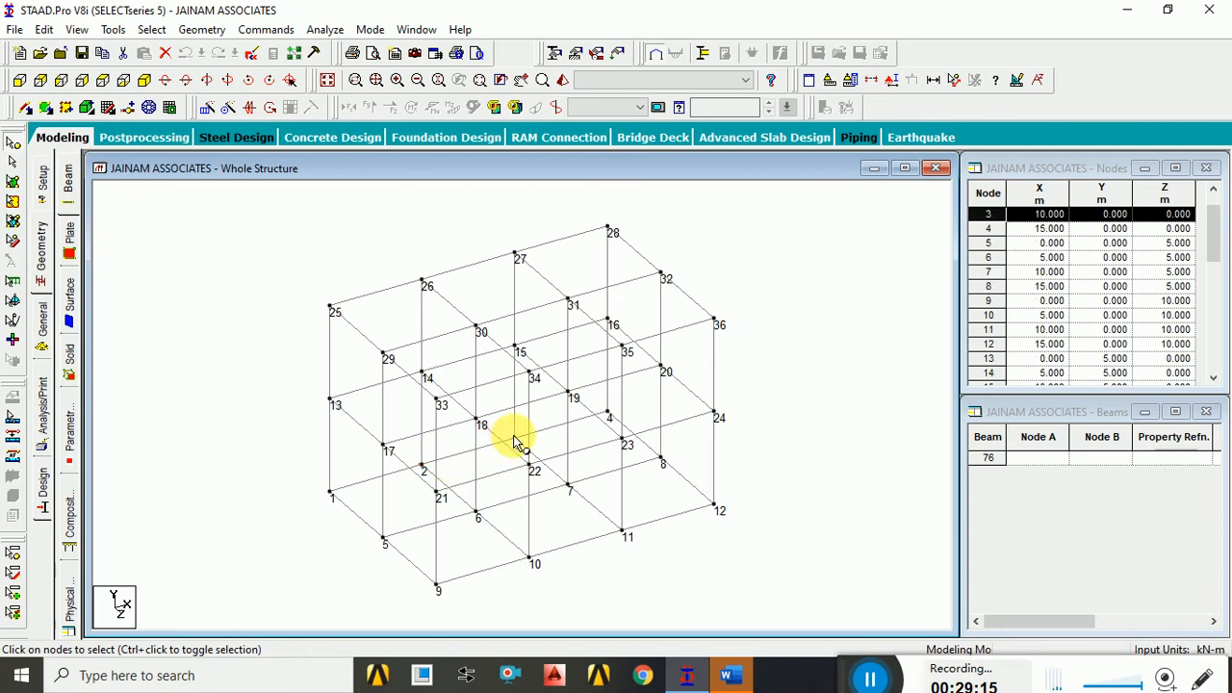
click(606, 411)
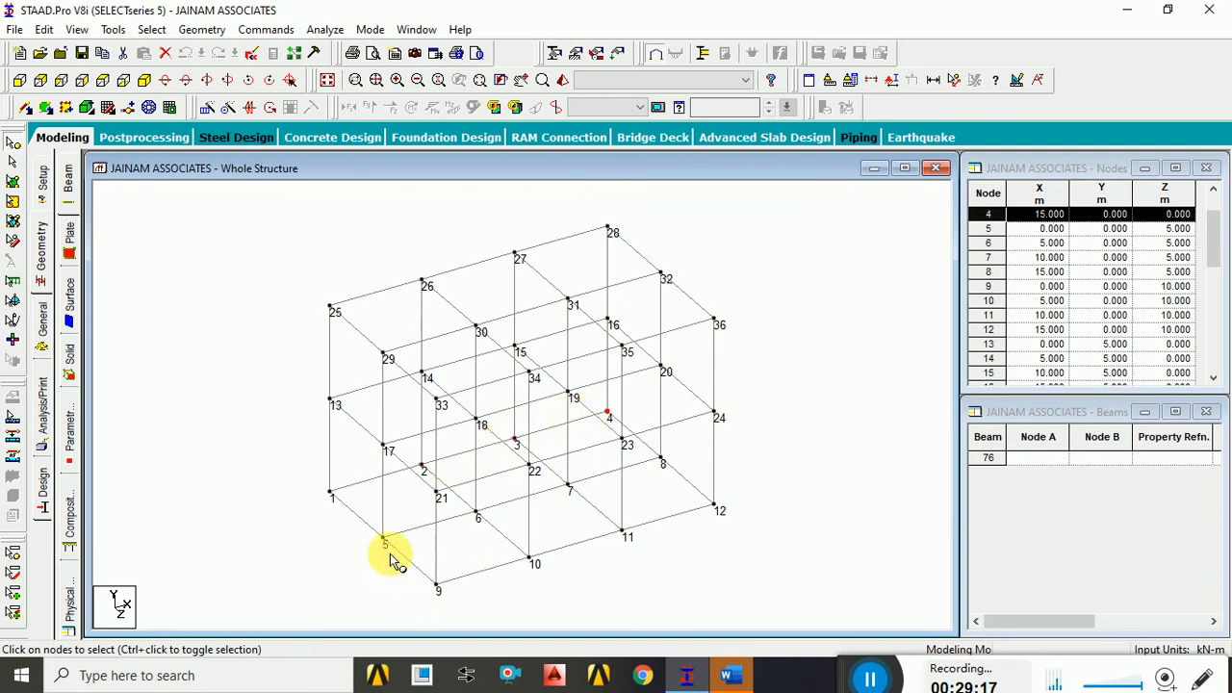
click(607, 412)
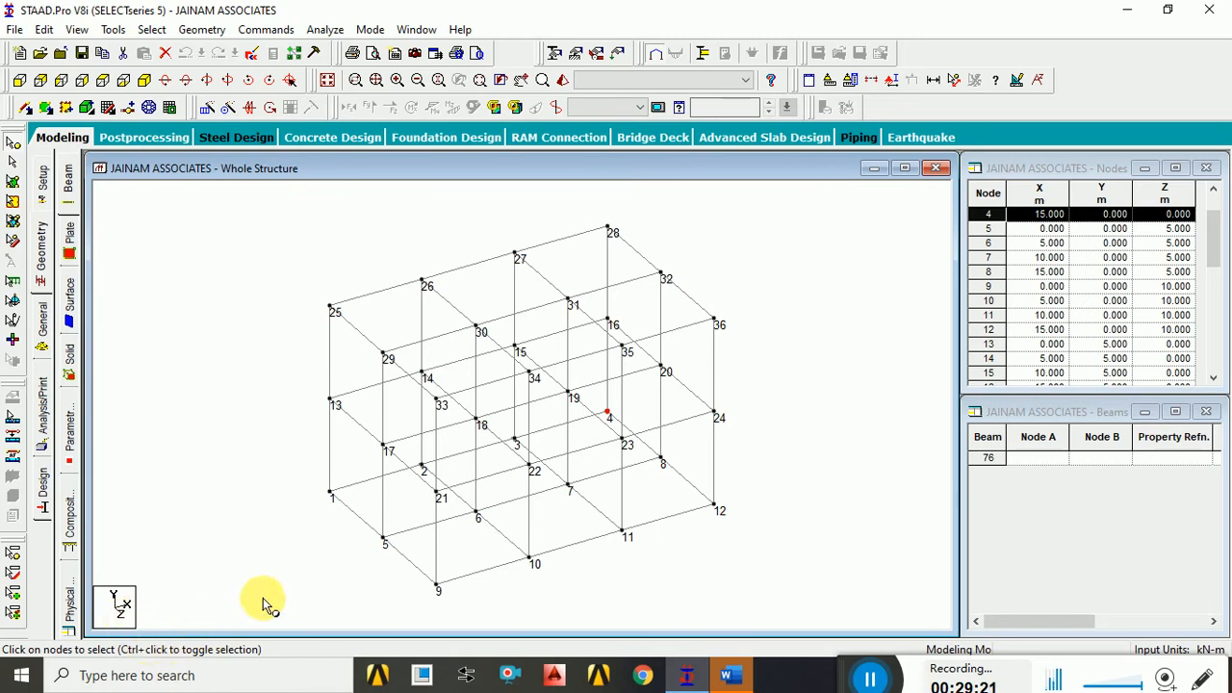
click(383, 537)
click(476, 513)
click(568, 485)
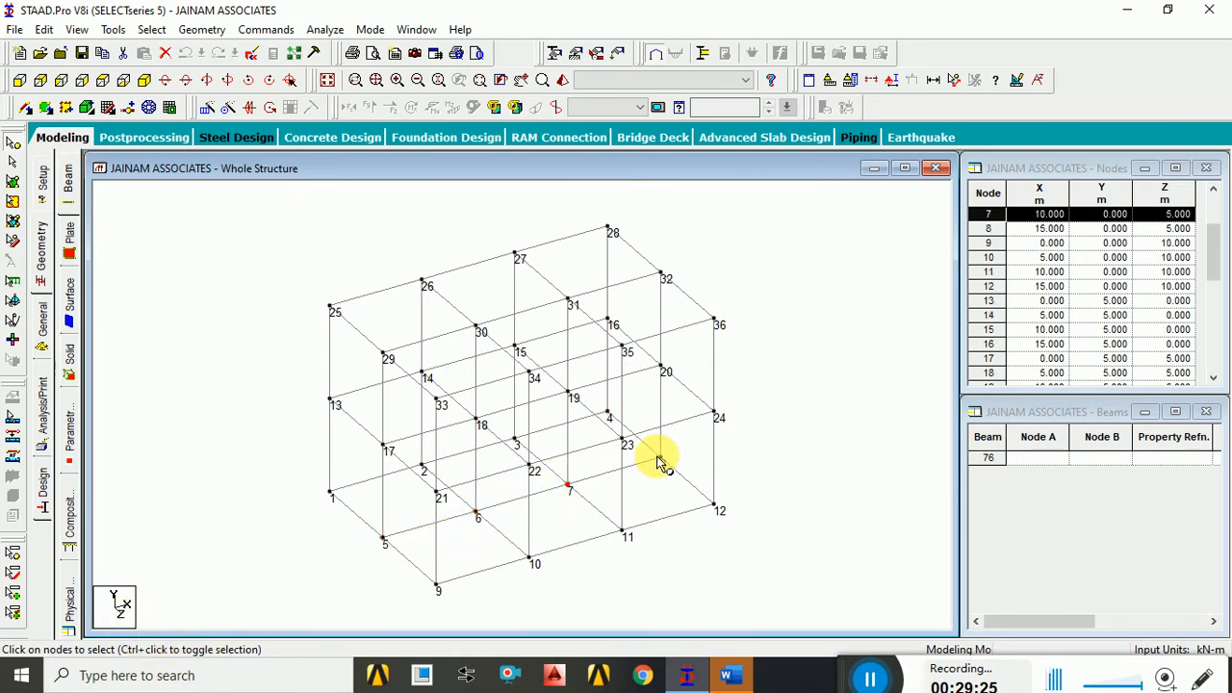
click(662, 462)
click(437, 584)
click(528, 557)
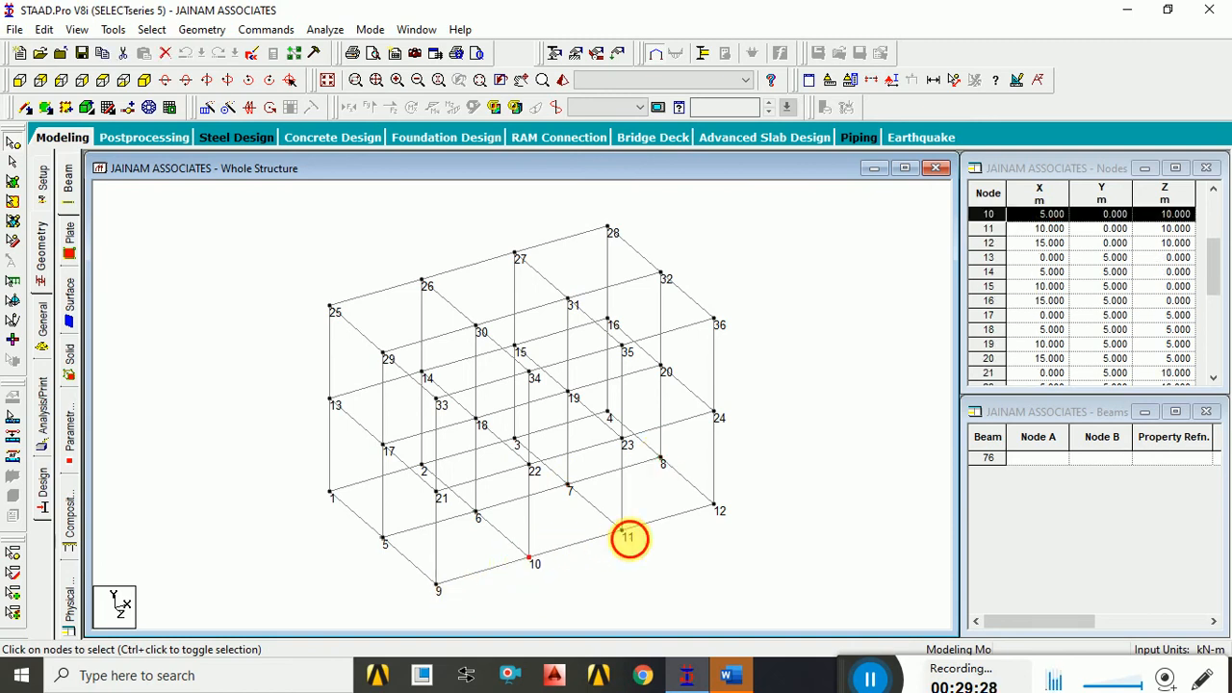
click(623, 531)
click(713, 505)
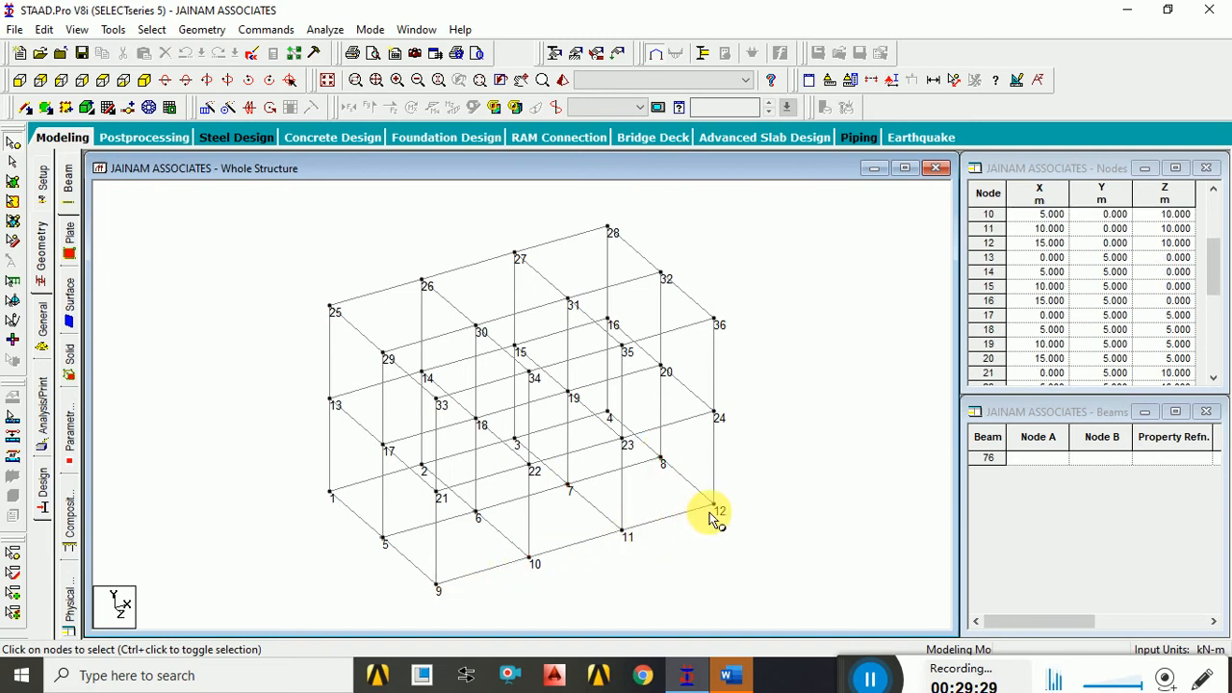
Trace the Y-sorted numbering of the middle-level nodes at Y = 5 m row by row, from node 13 to node 24.
click(330, 402)
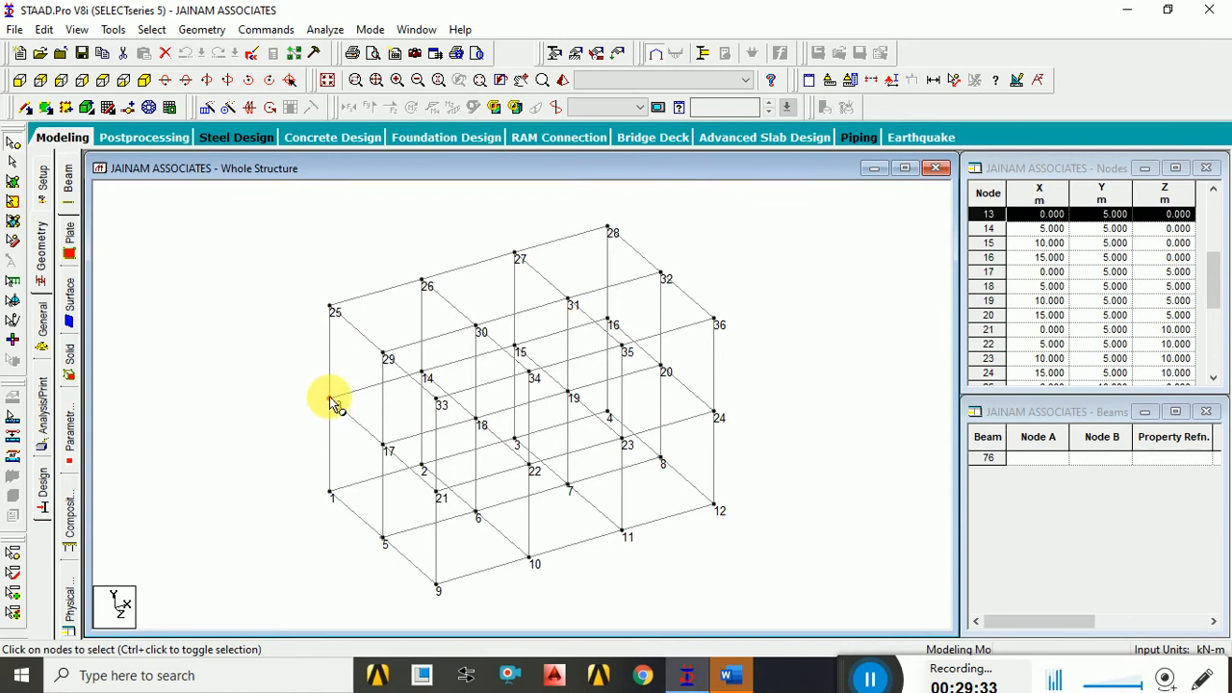
click(422, 372)
click(515, 348)
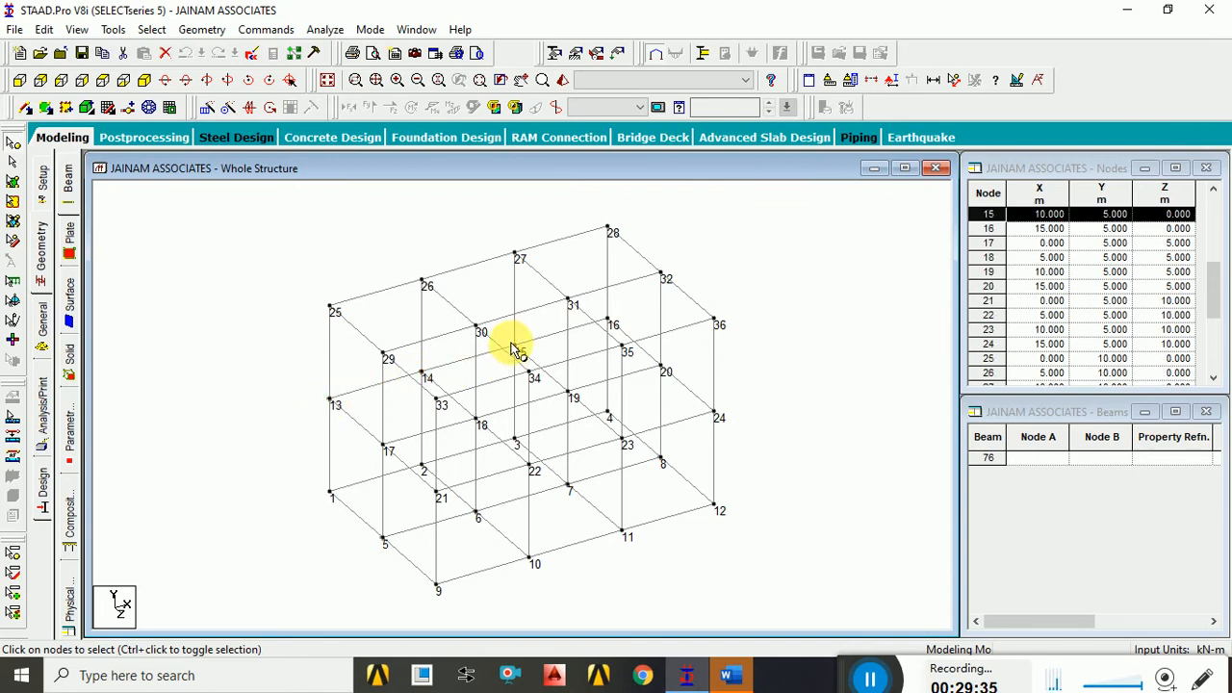
click(606, 318)
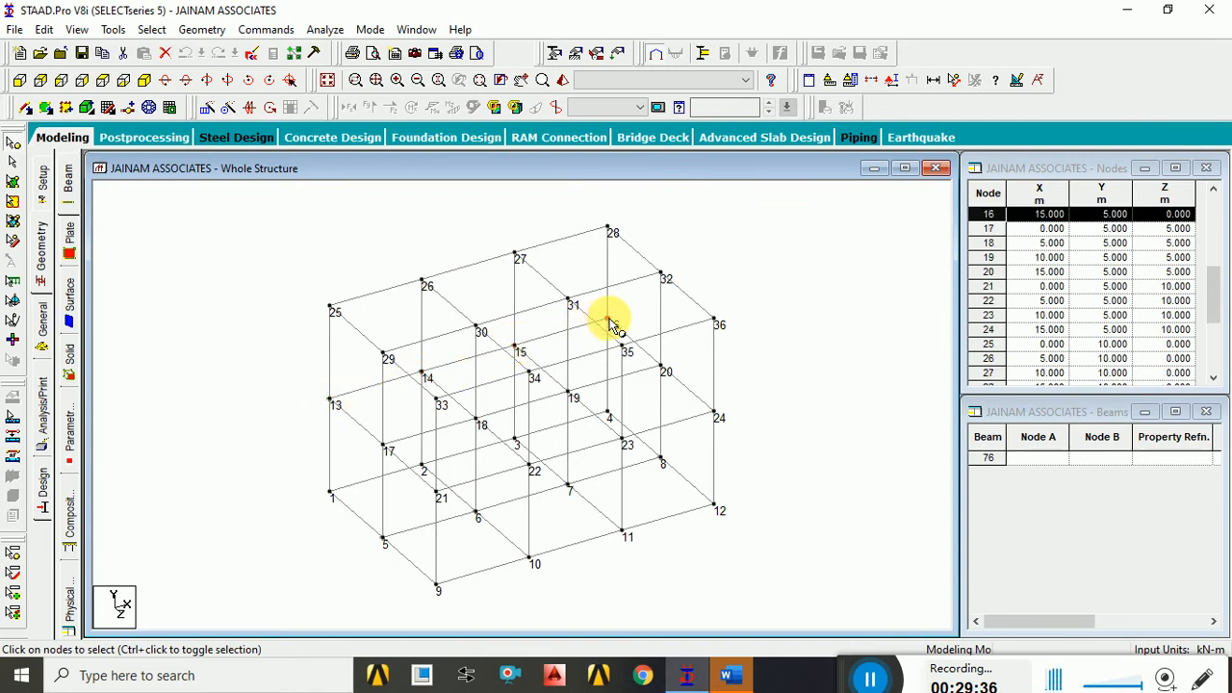
click(384, 448)
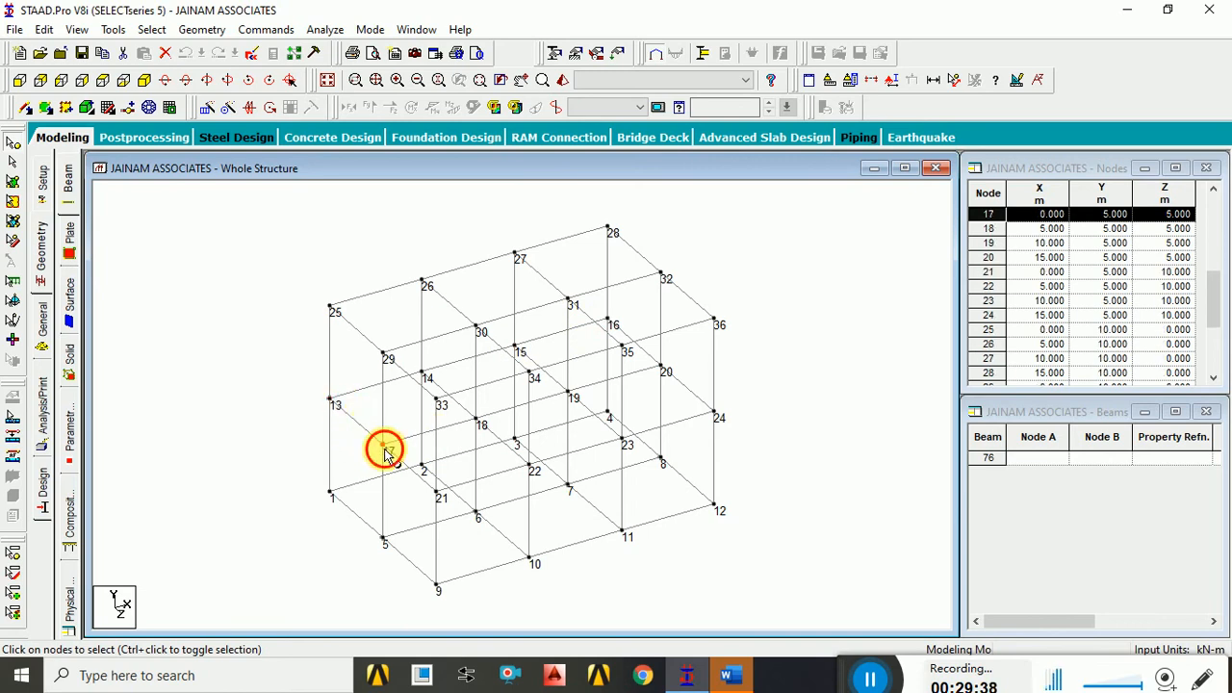
click(477, 421)
click(569, 392)
click(662, 369)
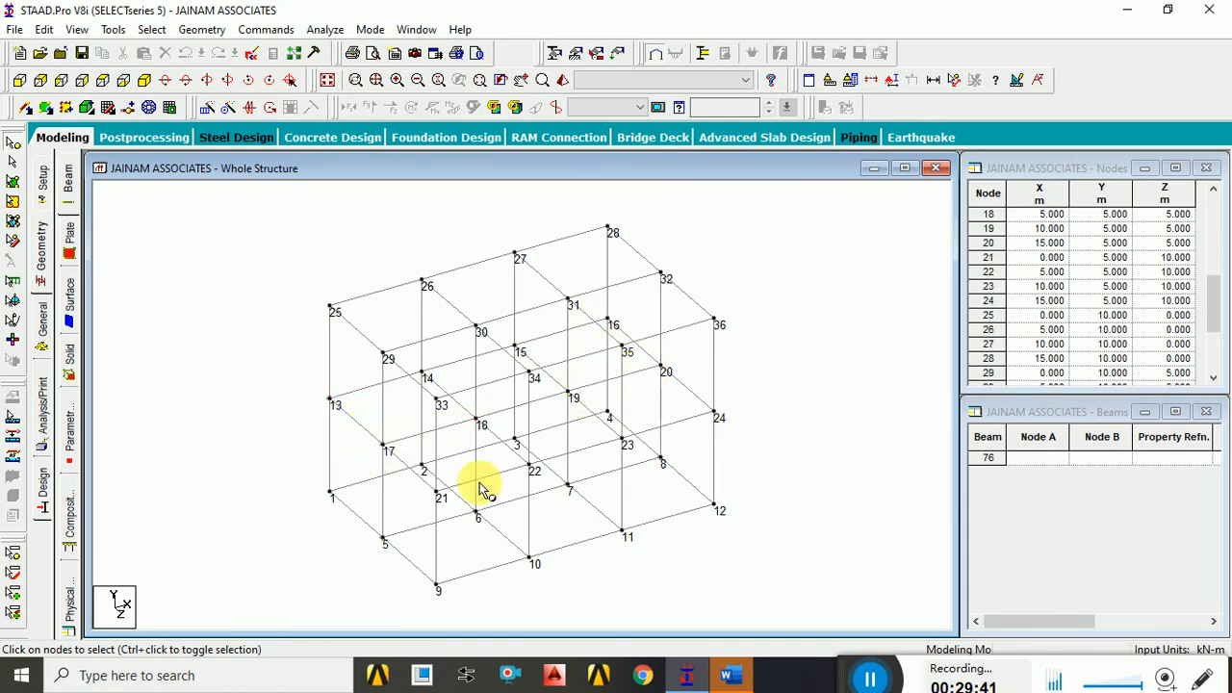
click(436, 493)
click(527, 467)
click(621, 439)
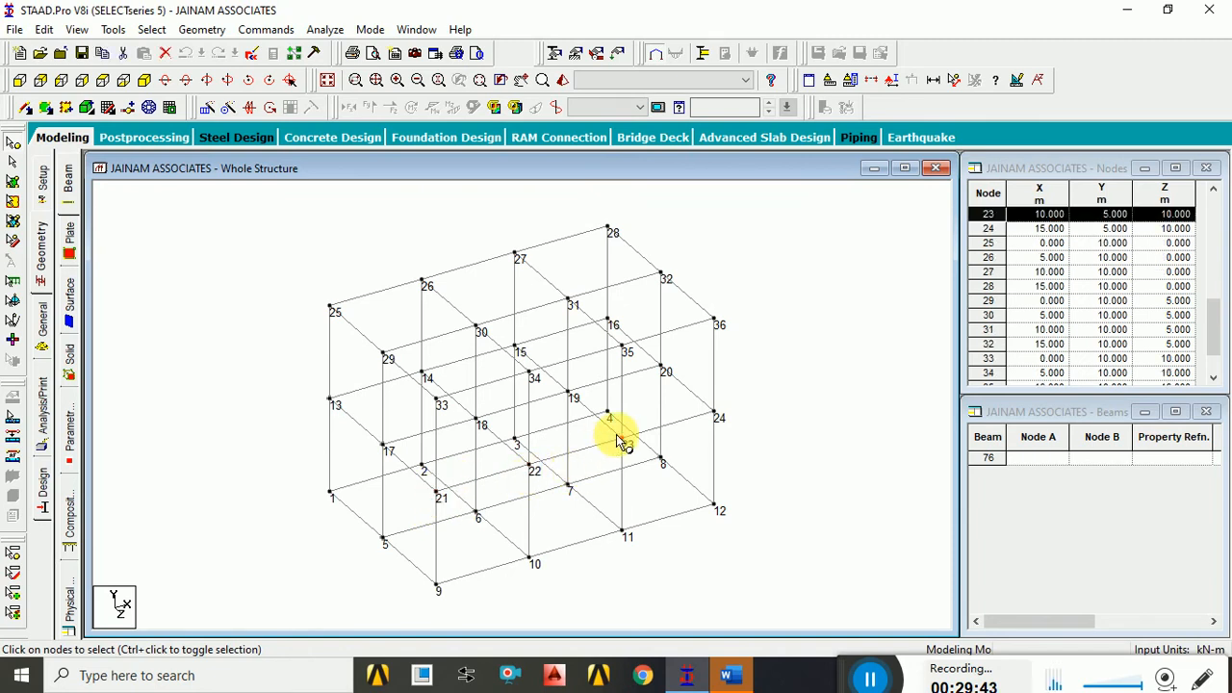
click(697, 427)
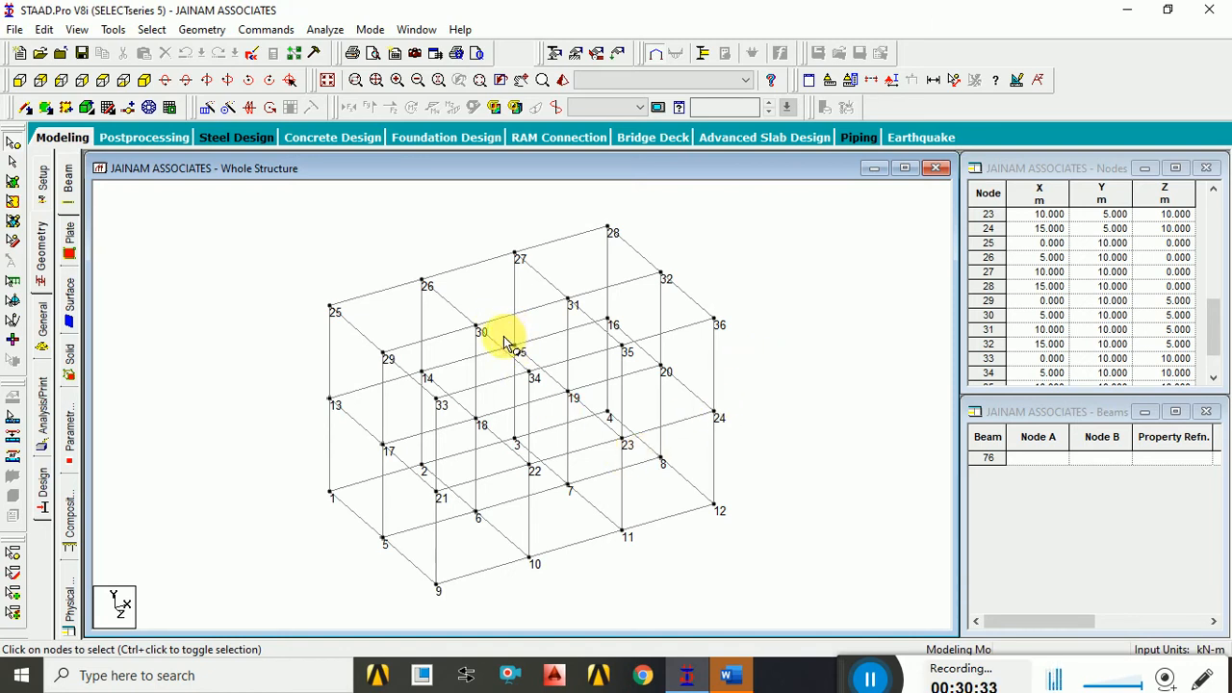
Decline the auto save and delete nodes 3, 4, 15, 19, 22, 23, 34 and 35 together with all connected entities.
click(689, 375)
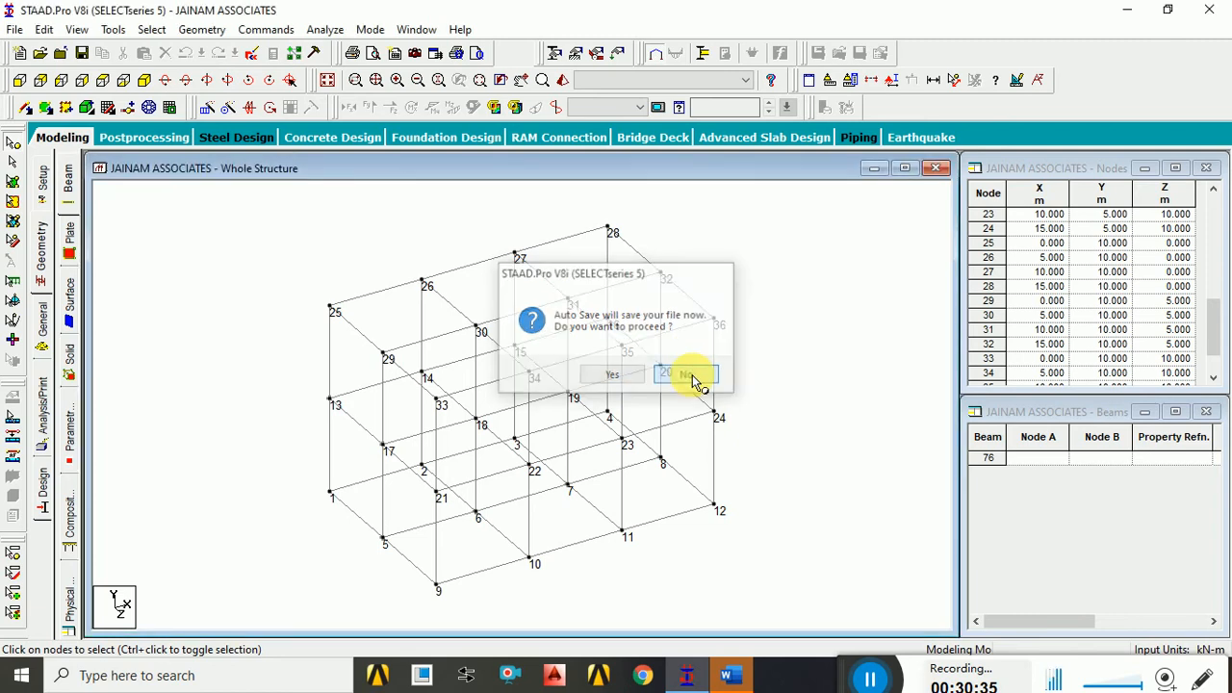
drag(492, 330, 651, 485)
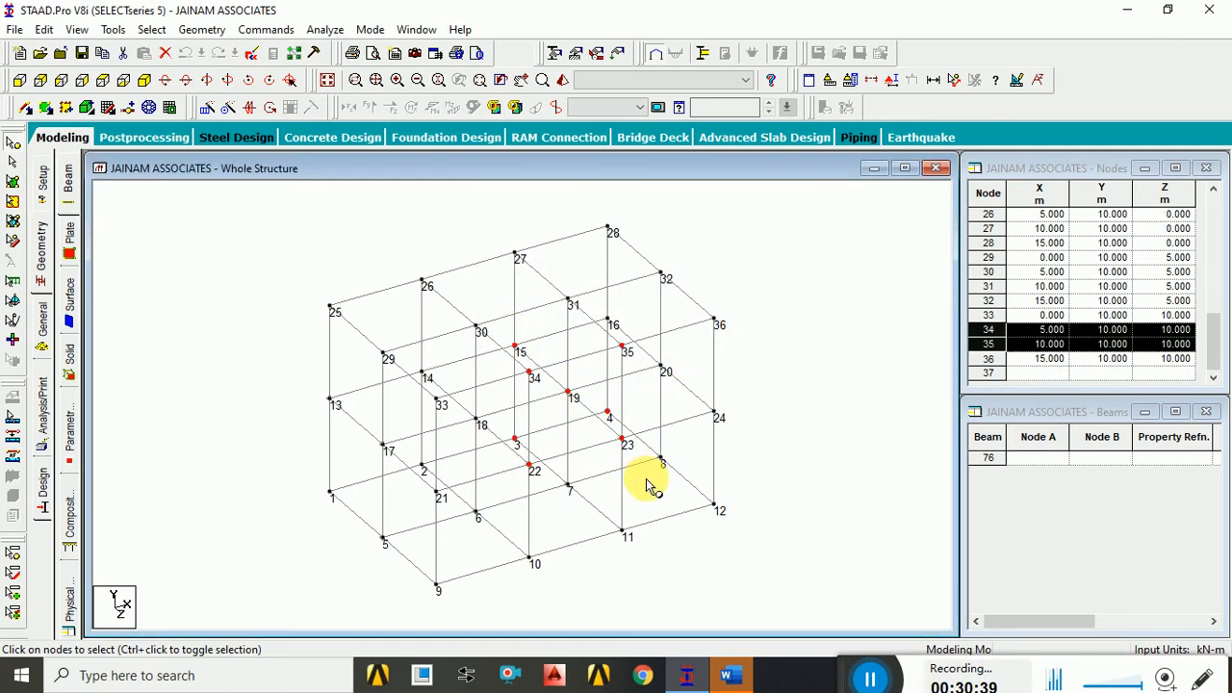
key(Delete)
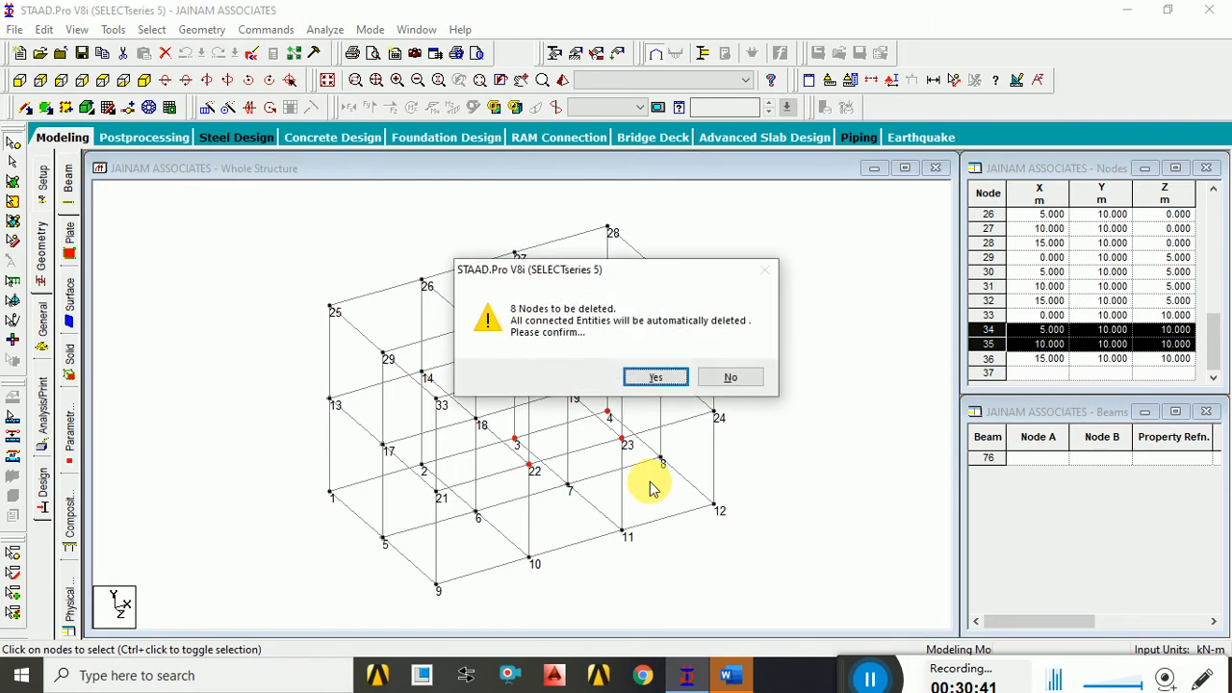
key(Return)
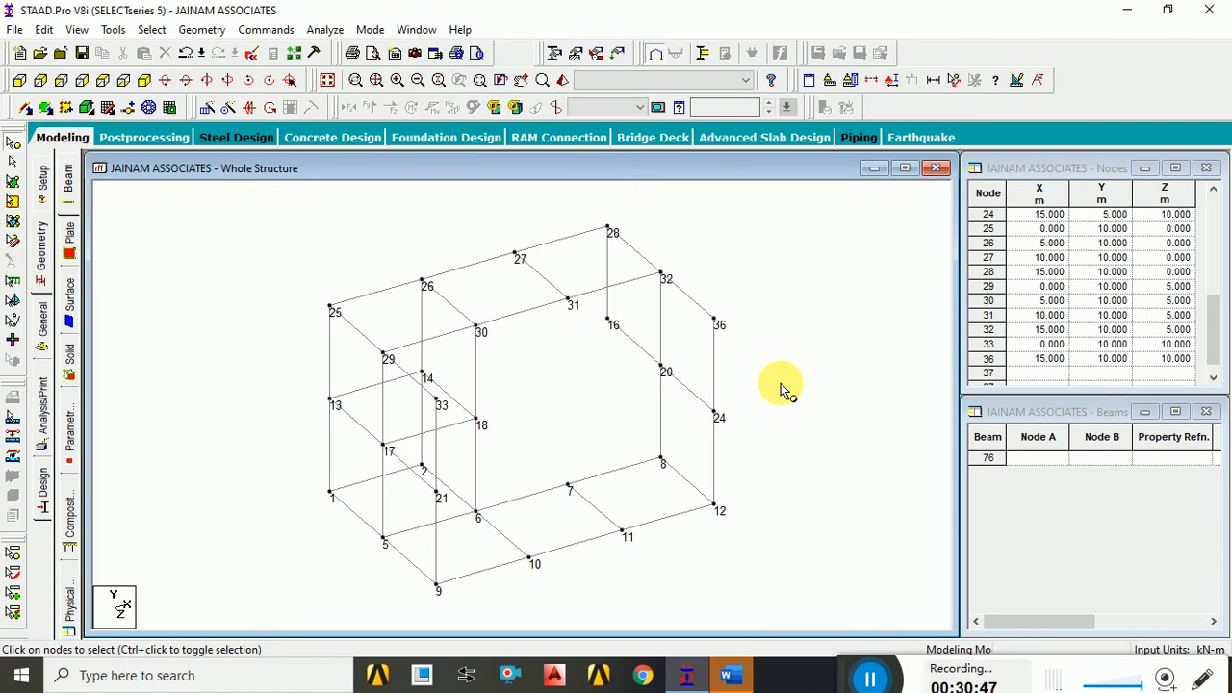
Undo the deletion of the eight nodes and all their connected beams.
key(ctrl+z)
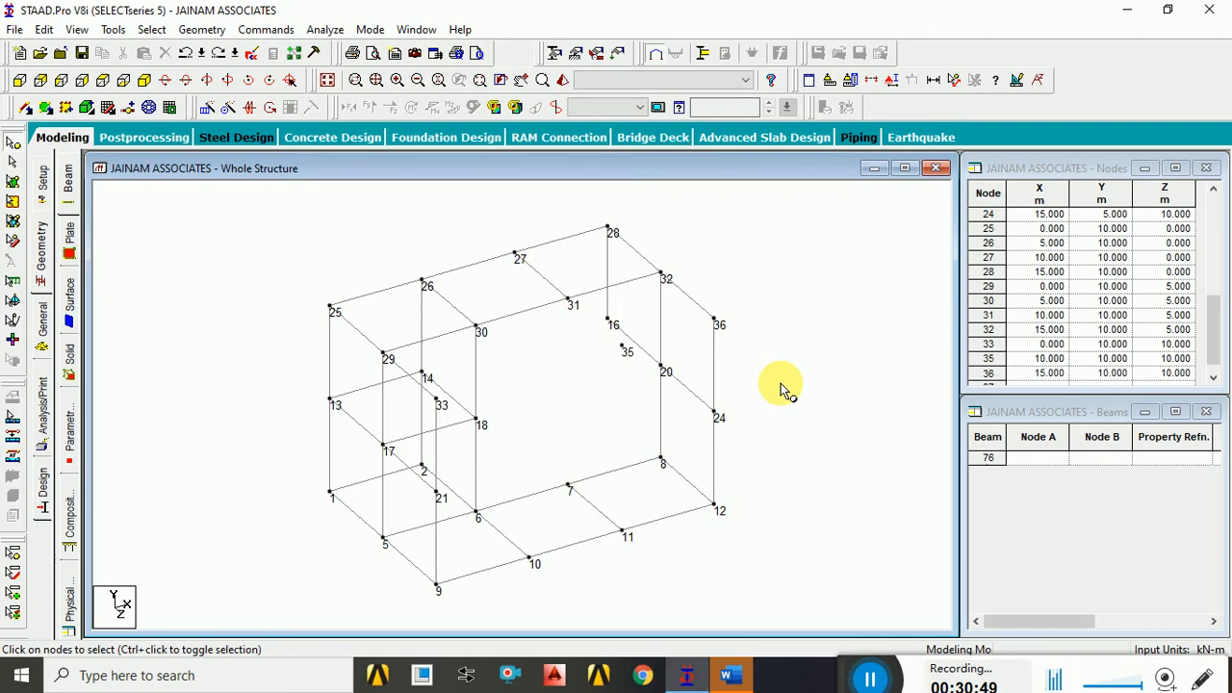
key(ctrl+z)
key(ctrl+z)
key(ctrl+z)
key(ctrl+z)
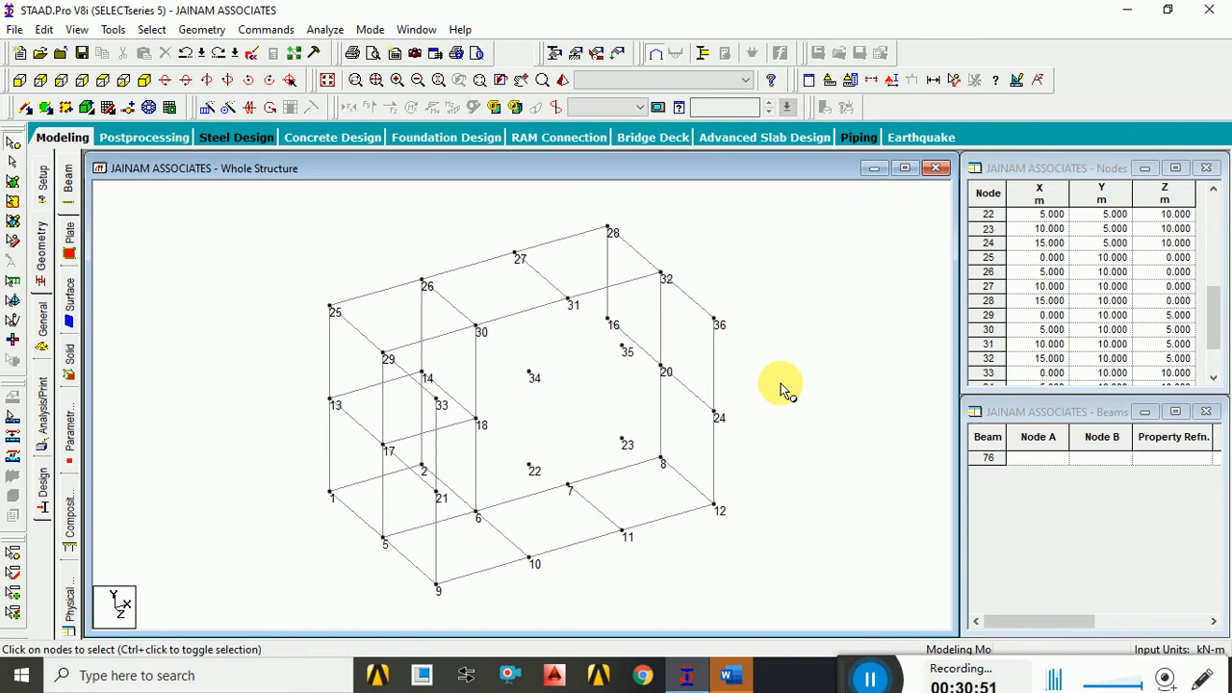
key(ctrl+z)
key(ctrl+z)
key(ctrl+z)
key(ctrl+z)
key(ctrl+z)
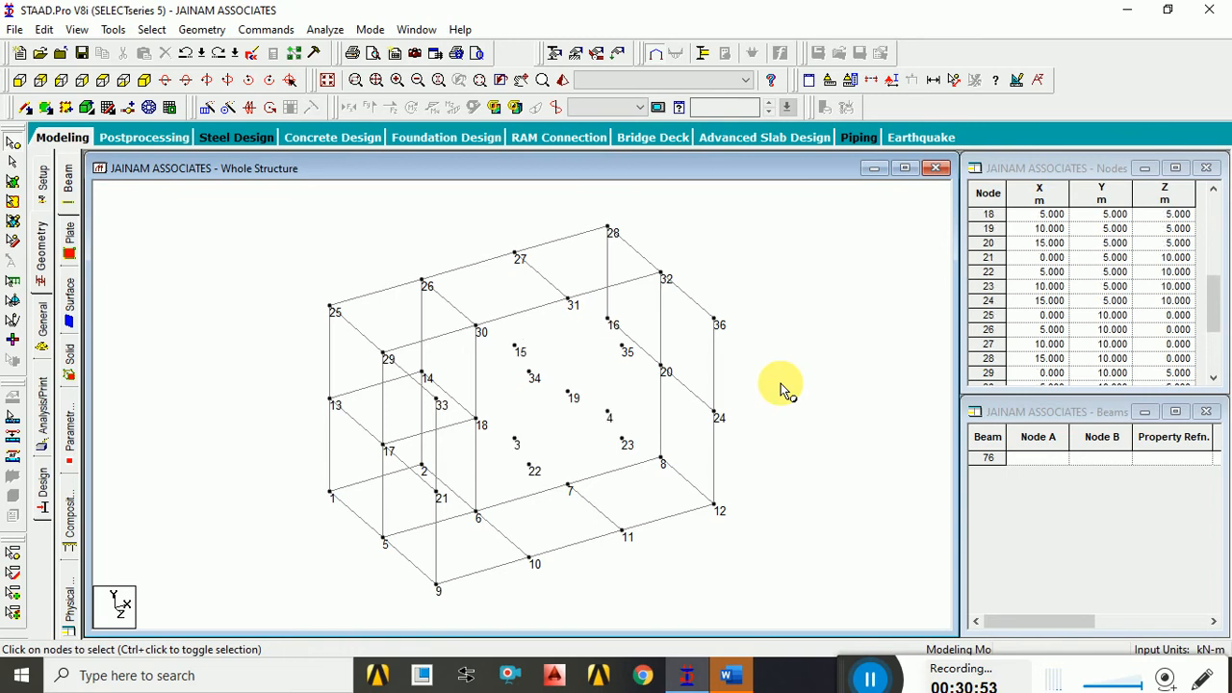
key(ctrl+z)
key(ctrl+z)
key(ctrl+z)
key(ctrl+z)
key(ctrl+z)
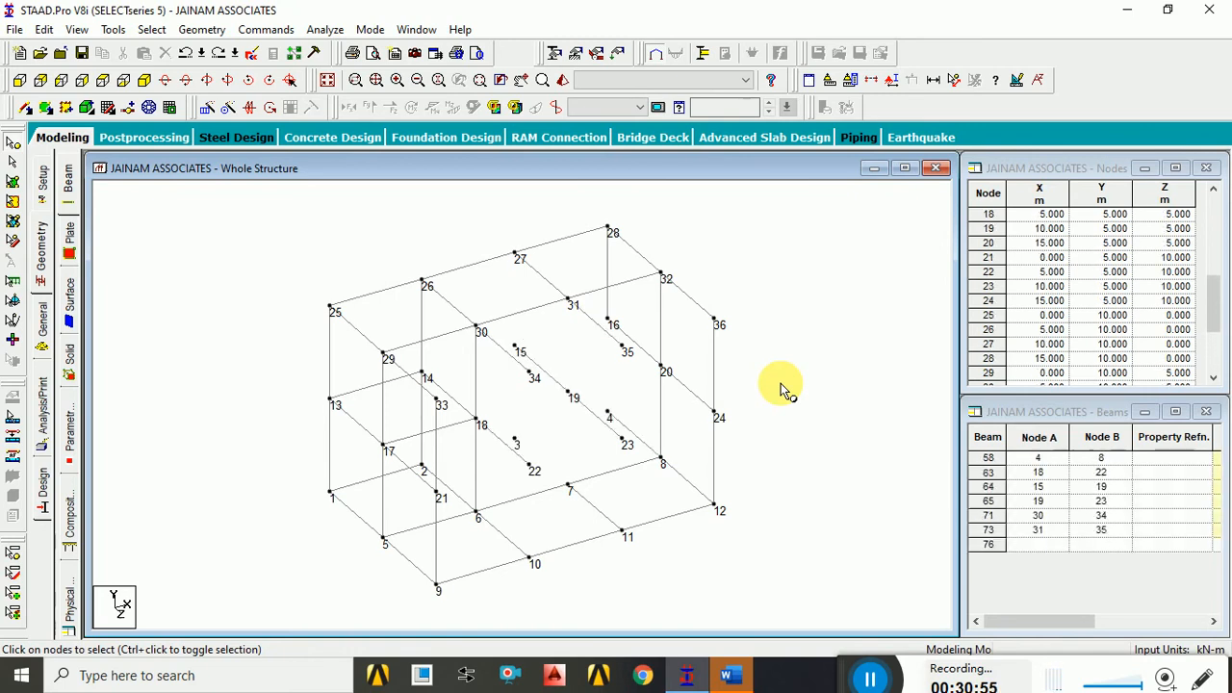
key(ctrl+z)
key(ctrl+z)
key(ctrl+z)
key(ctrl+z)
key(ctrl+z)
key(ctrl+z)
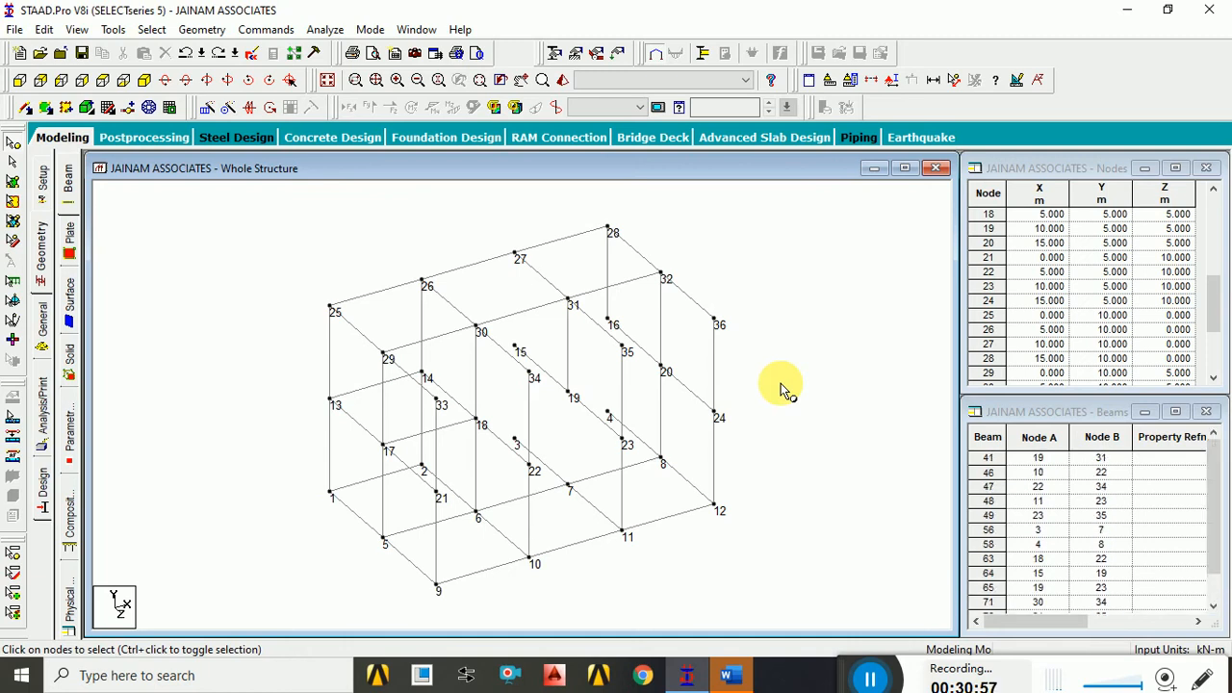
key(ctrl+z)
key(ctrl+z)
key(ctrl+z)
key(ctrl+z)
key(ctrl+z)
key(ctrl+z)
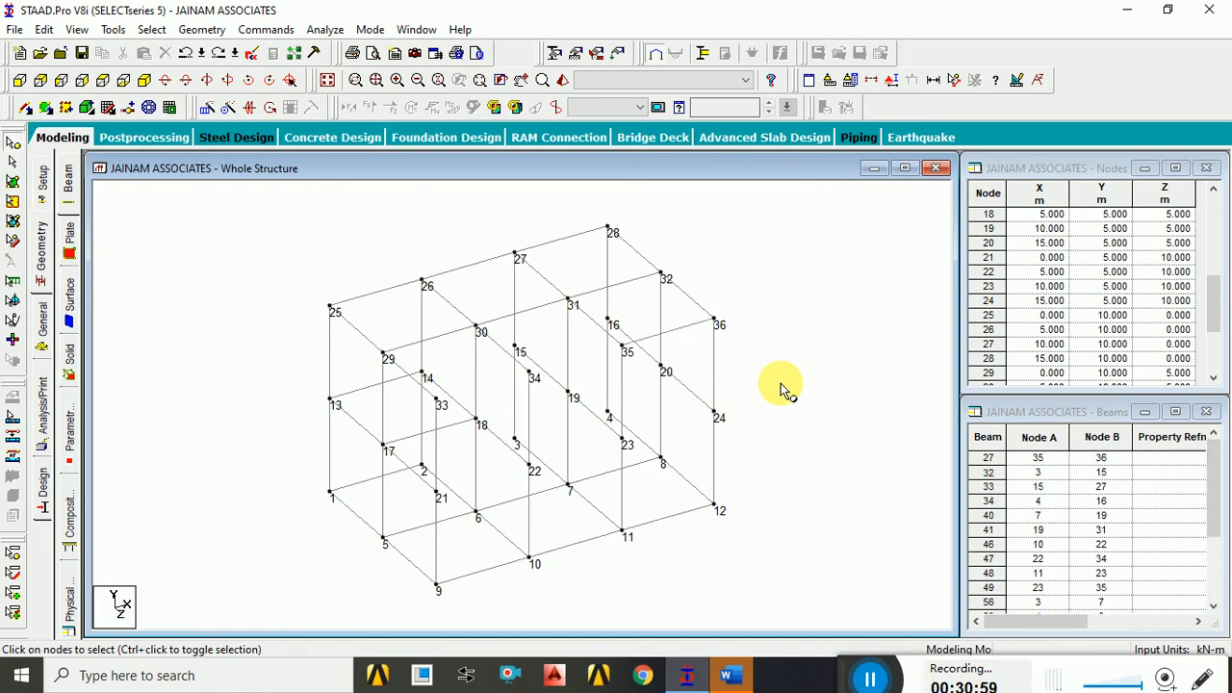
key(ctrl+z)
key(ctrl+z)
key(ctrl+z)
key(ctrl+z)
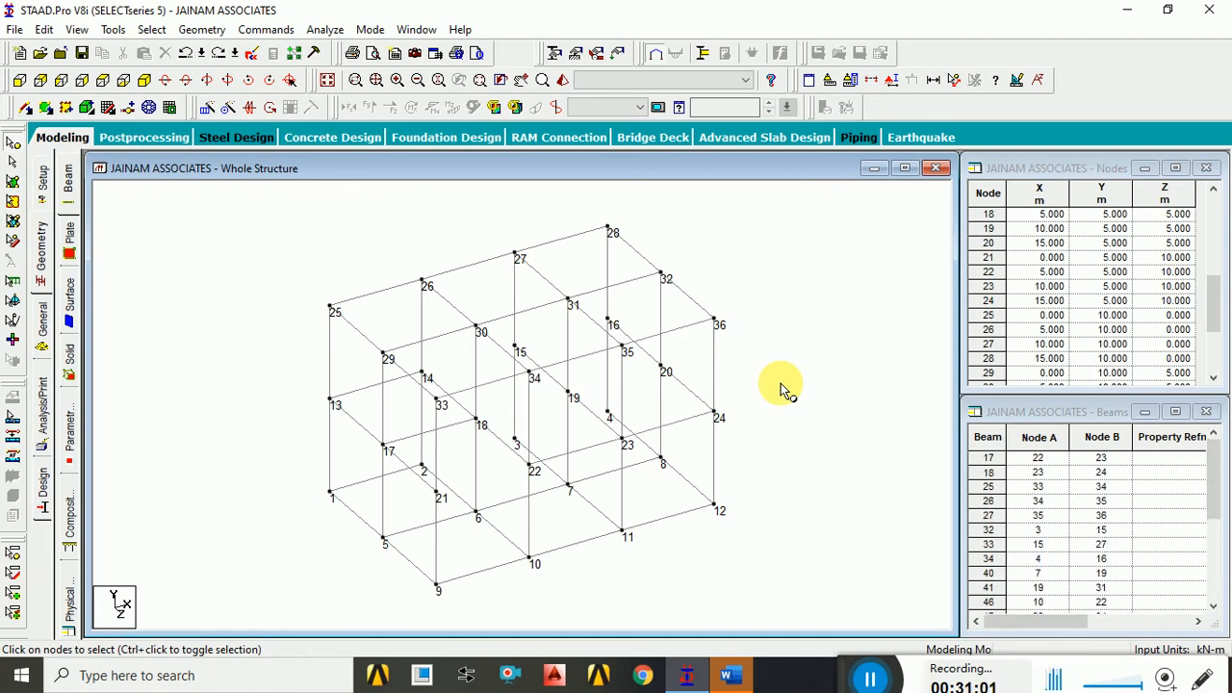
key(ctrl+z)
key(ctrl+z)
key(ctrl+z)
key(ctrl+z)
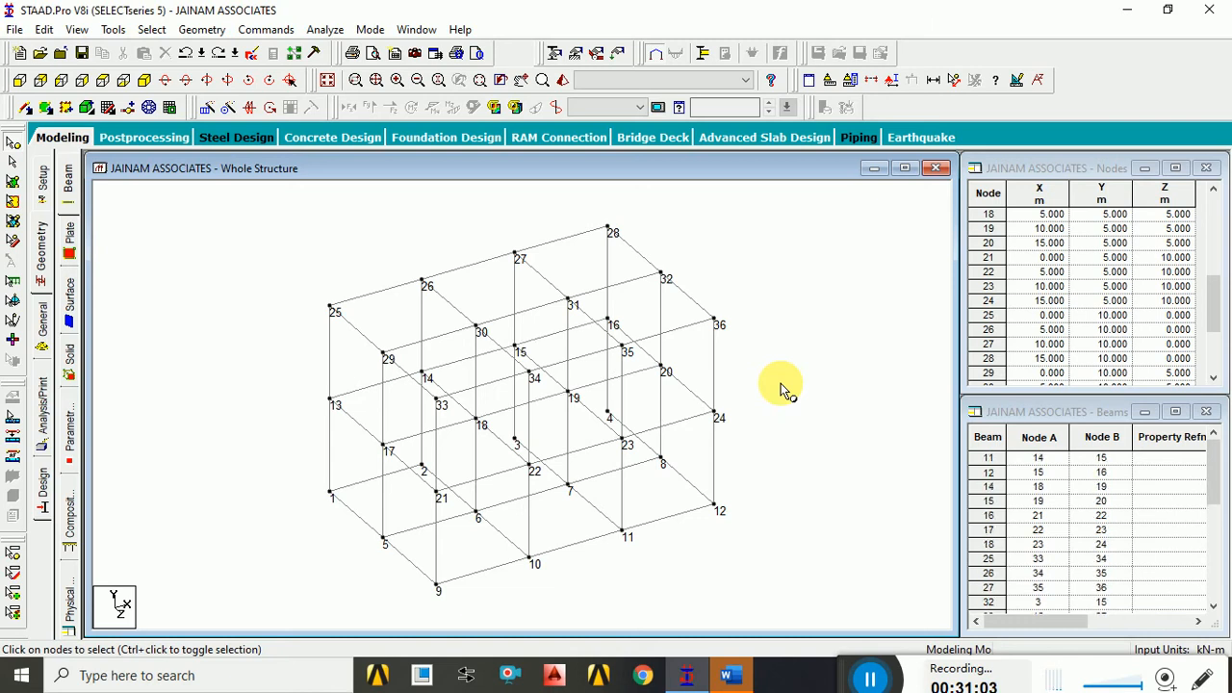
key(ctrl+z)
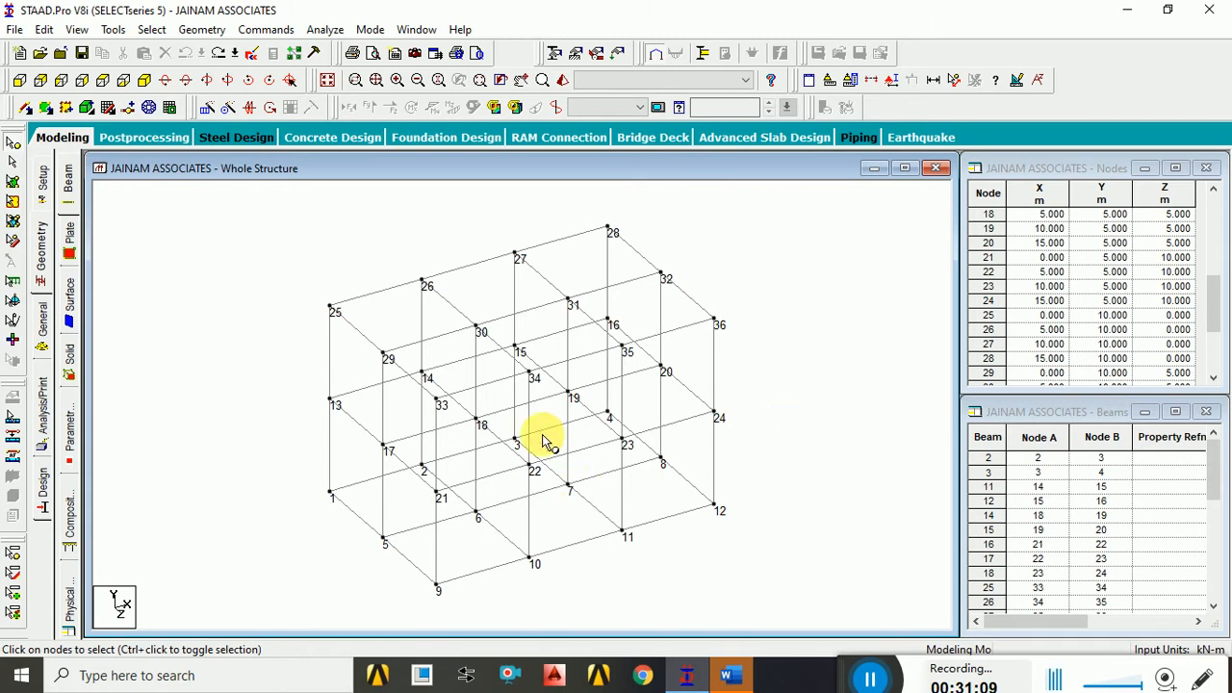
Delete nodes 15 and 18 on the middle level together with their connected beams.
click(517, 349)
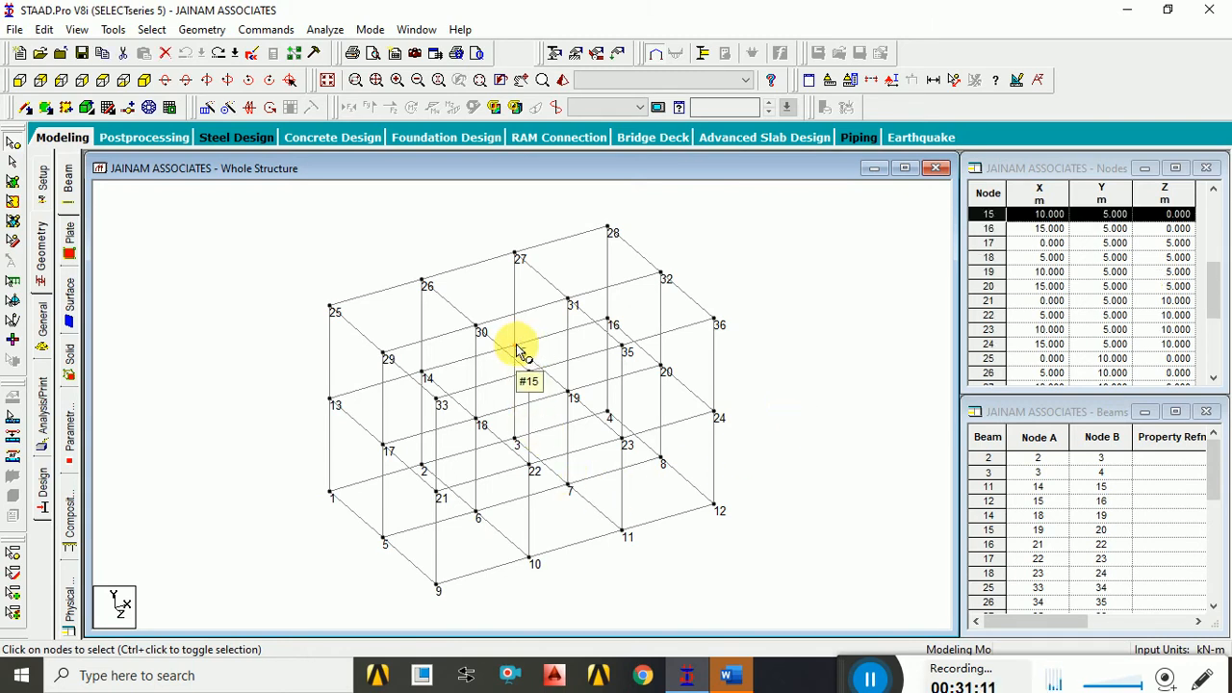
key(Delete)
key(Return)
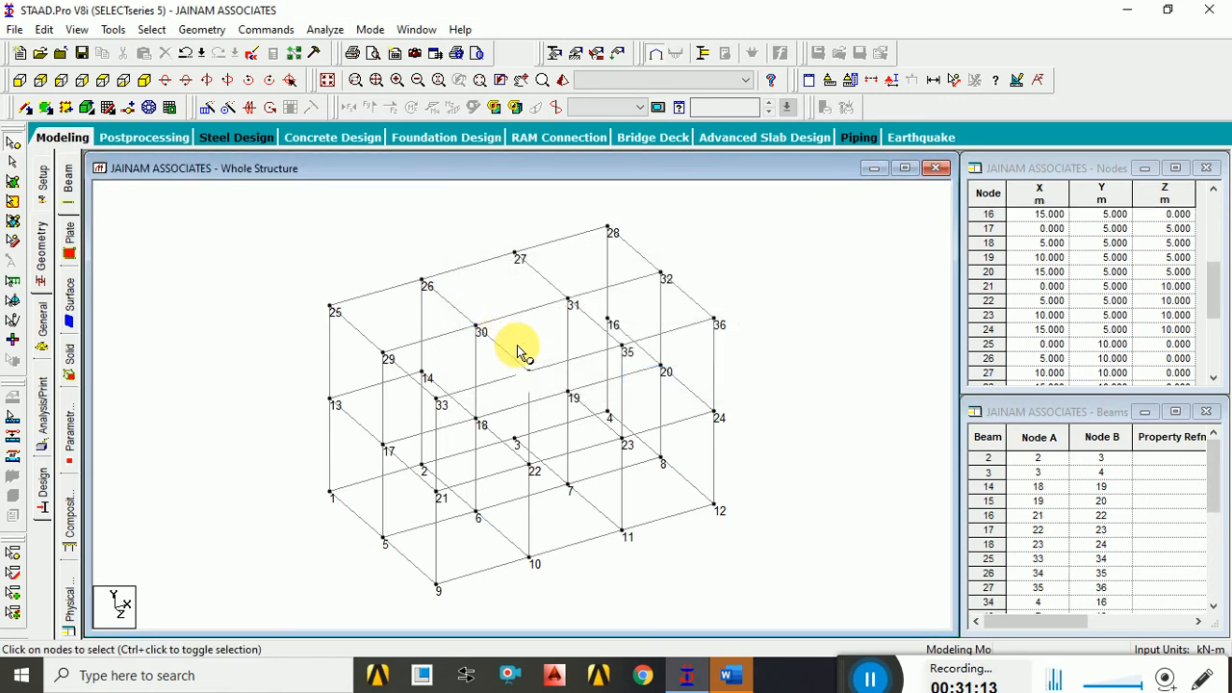
click(476, 419)
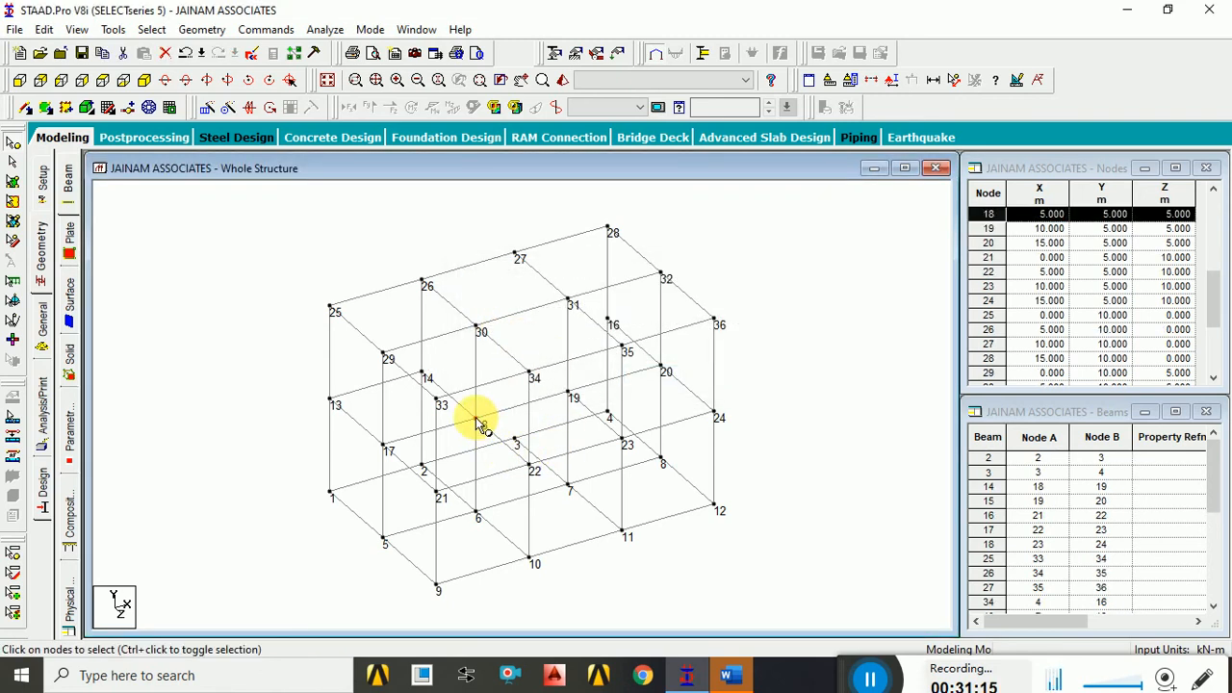
key(Delete)
key(Return)
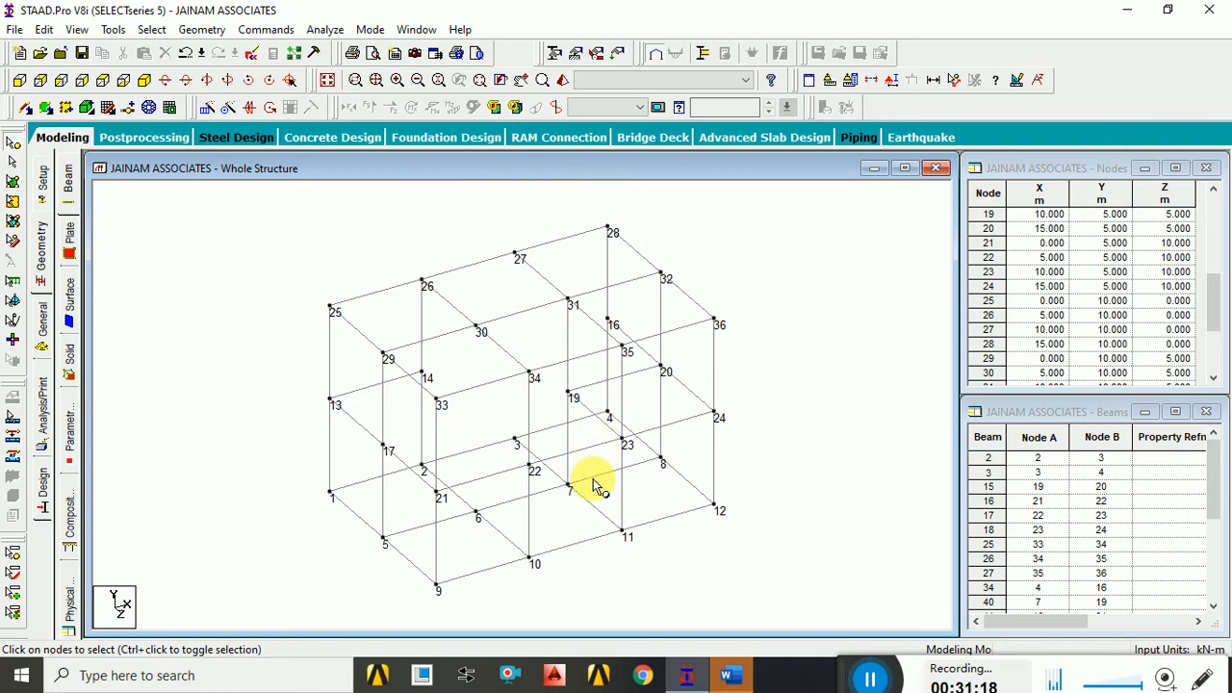
Delete node 23 on the middle level and node 31 on the top level together with their connected beams.
click(624, 441)
key(Delete)
key(Return)
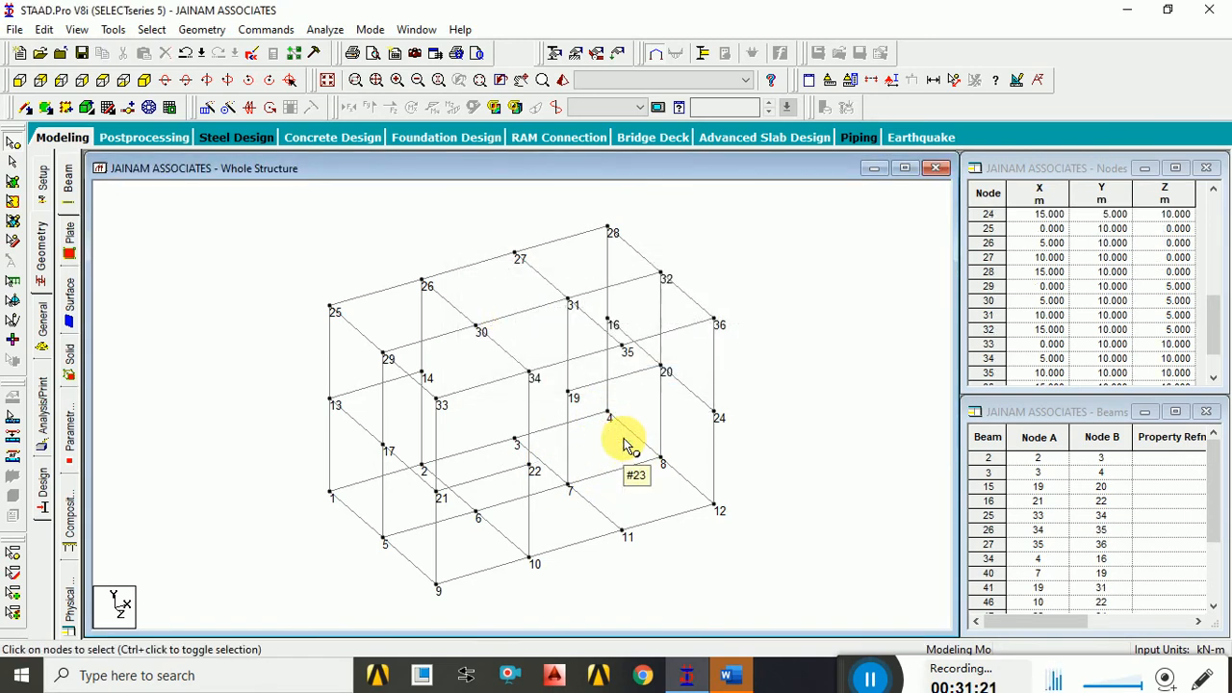
click(568, 302)
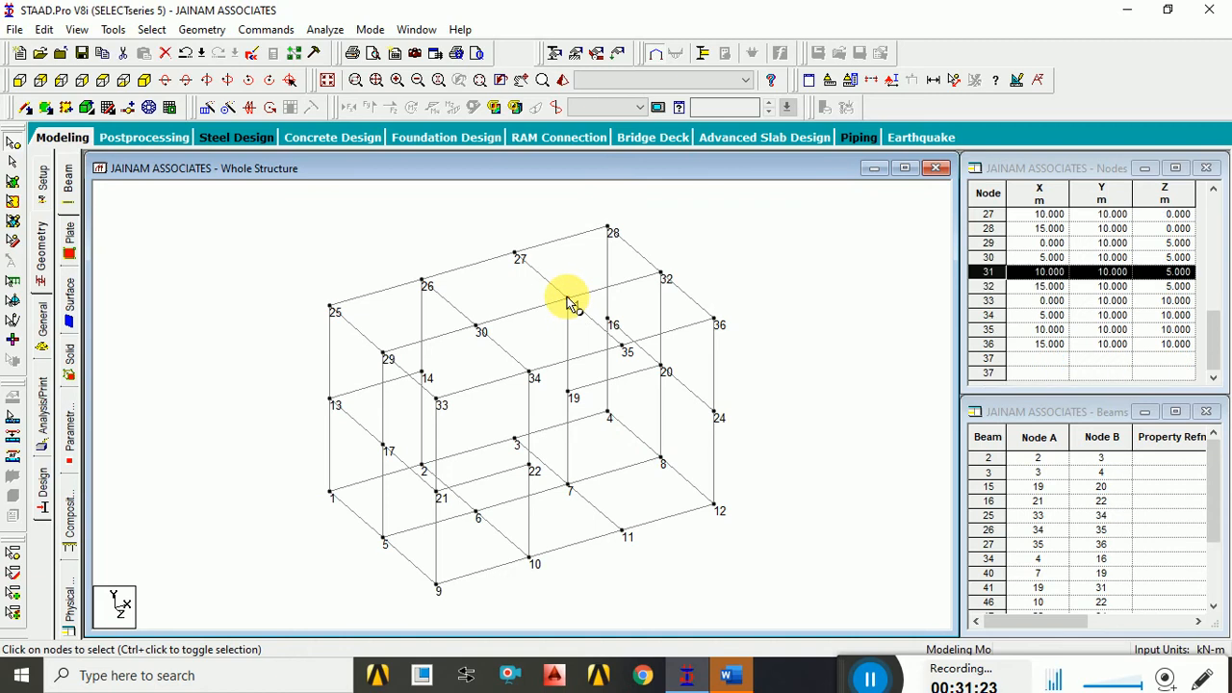
key(Delete)
key(Return)
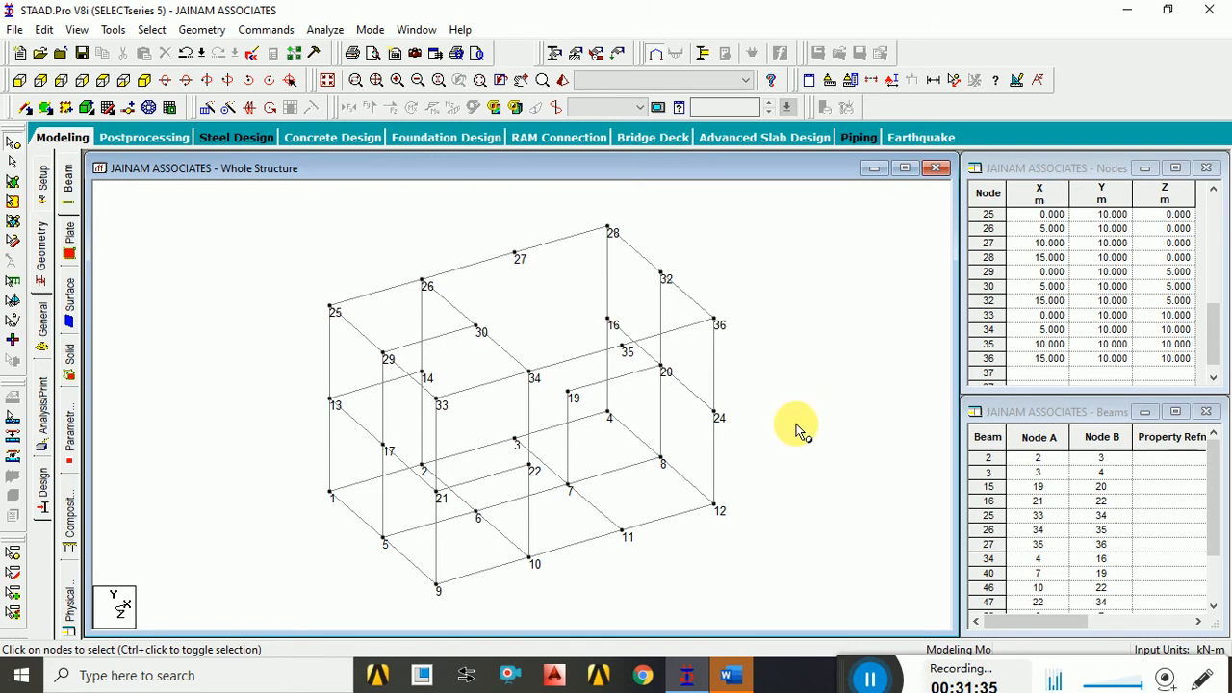
Select all remaining nodes and renumber them from 1 in ascending order, using Y Coordinate as the sort criterion.
key(ctrl+a)
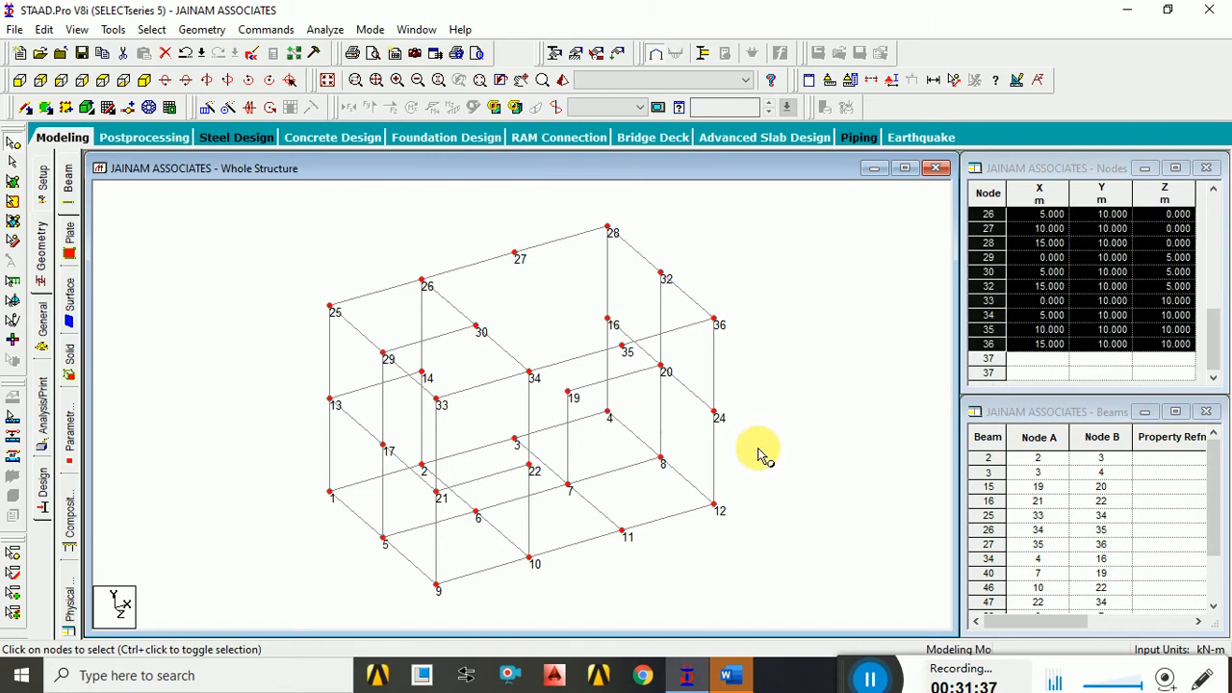
click(190, 29)
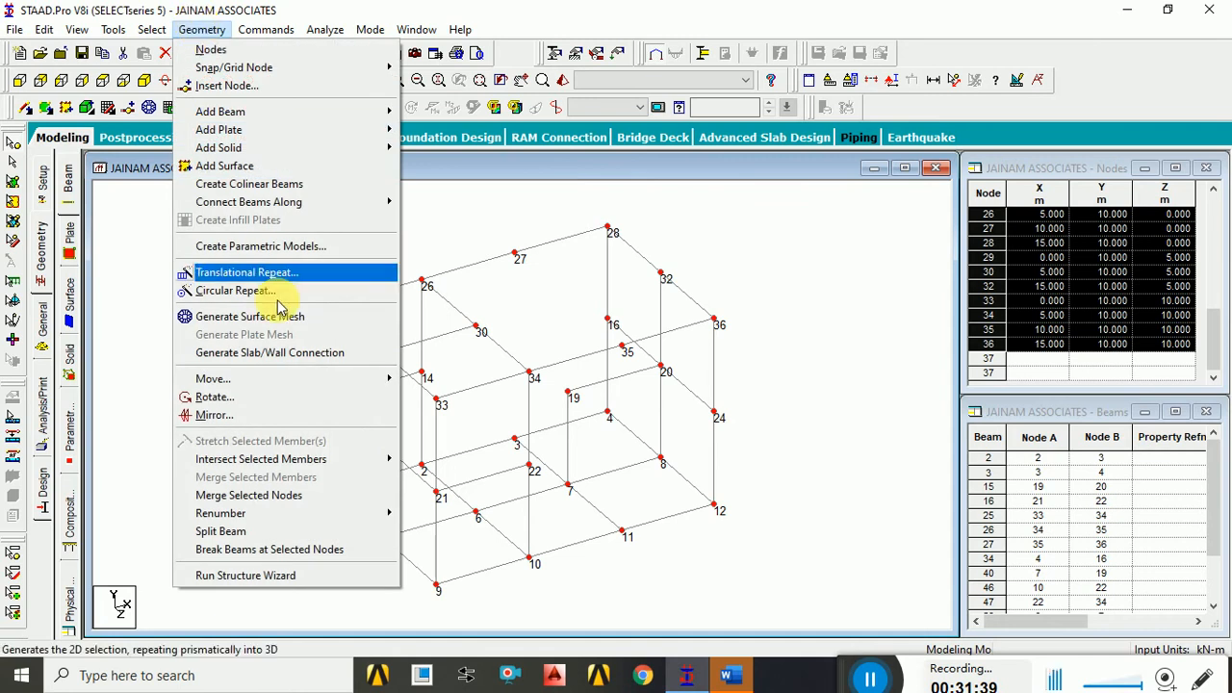
mouse_move(366, 521)
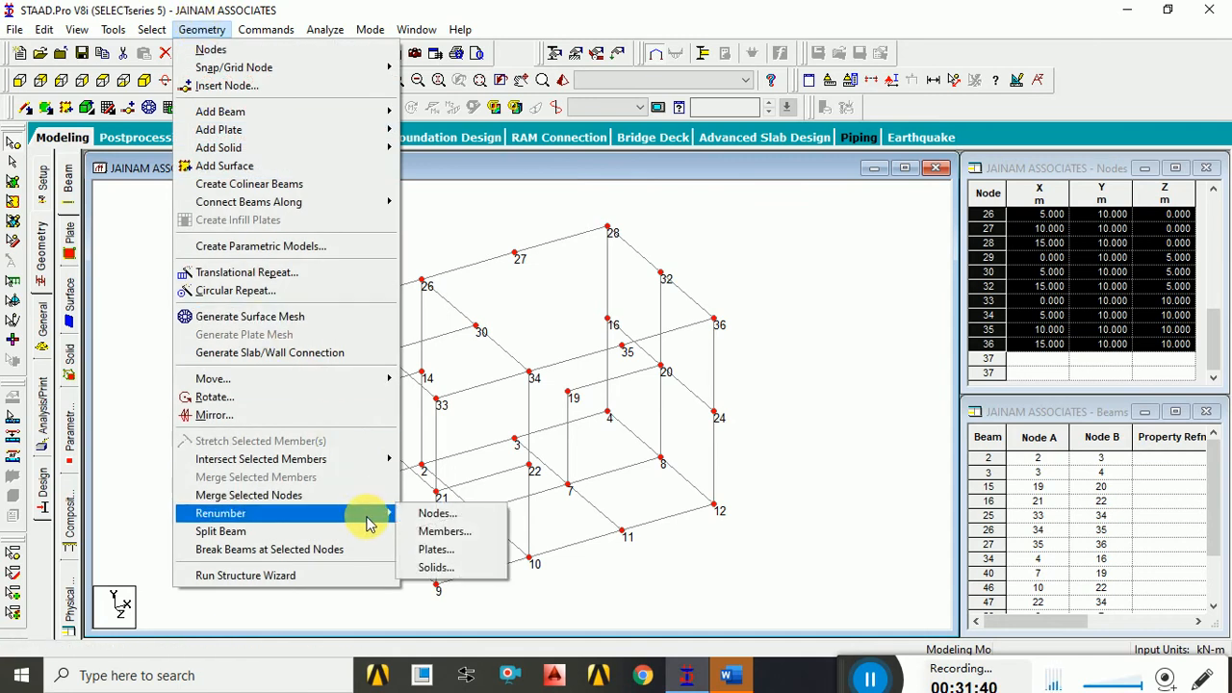
click(423, 515)
click(657, 393)
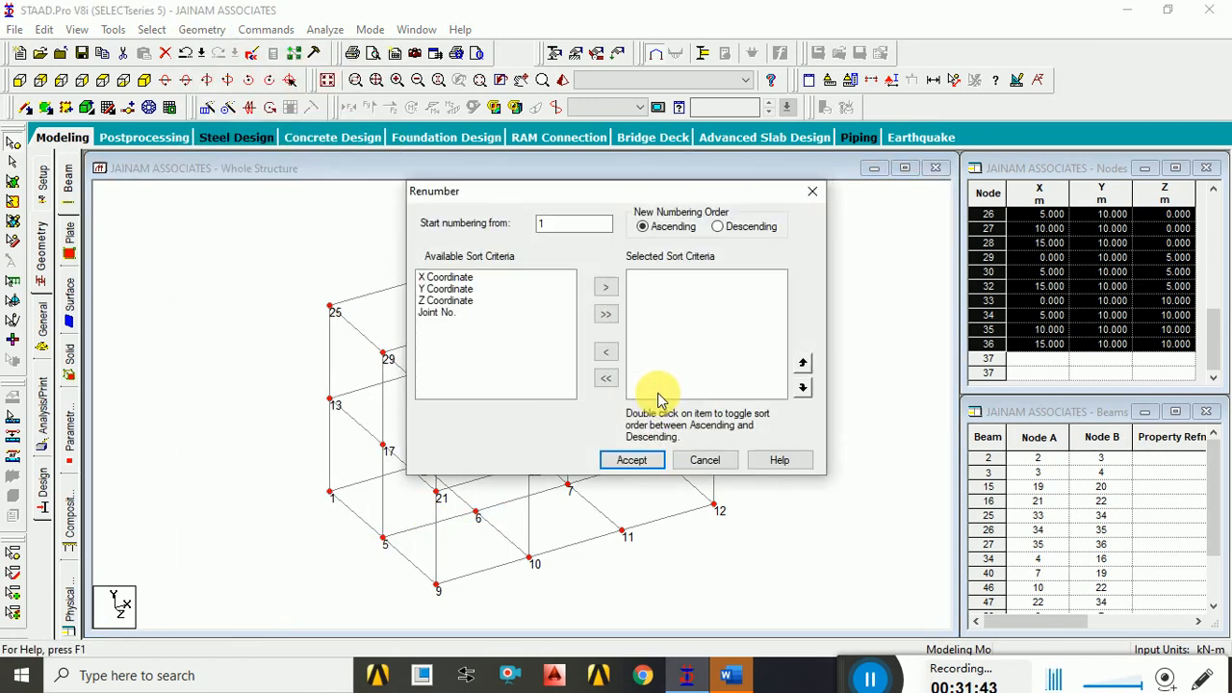
click(444, 289)
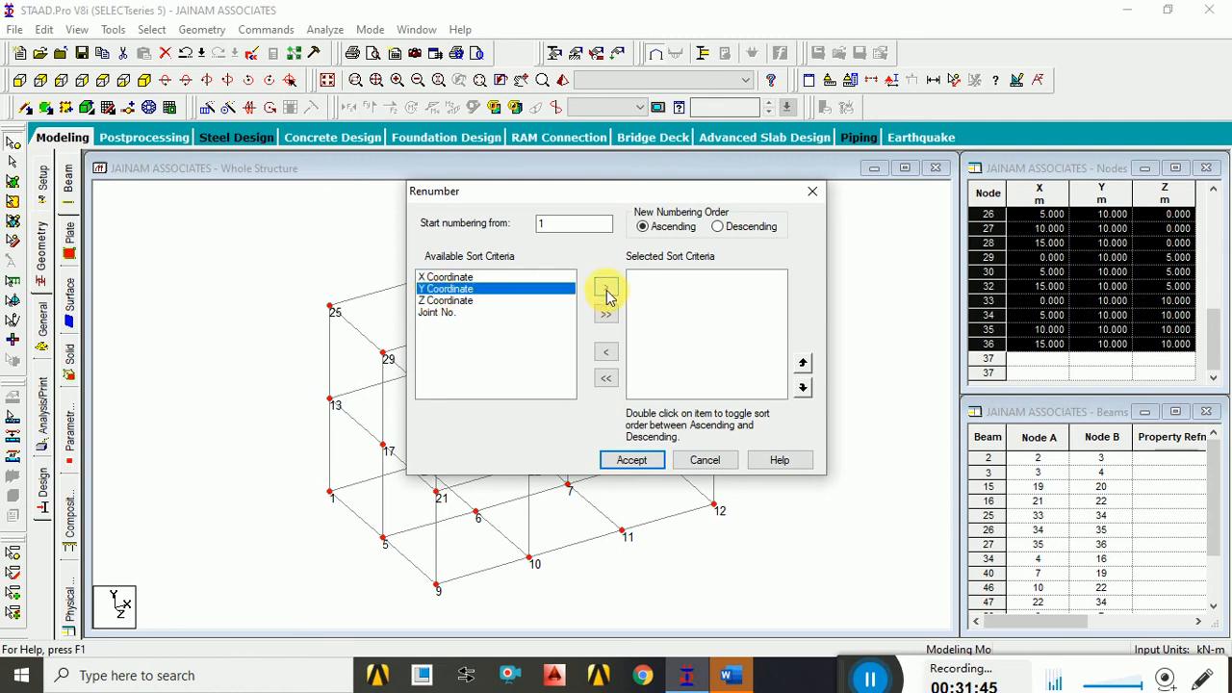
click(605, 288)
click(645, 462)
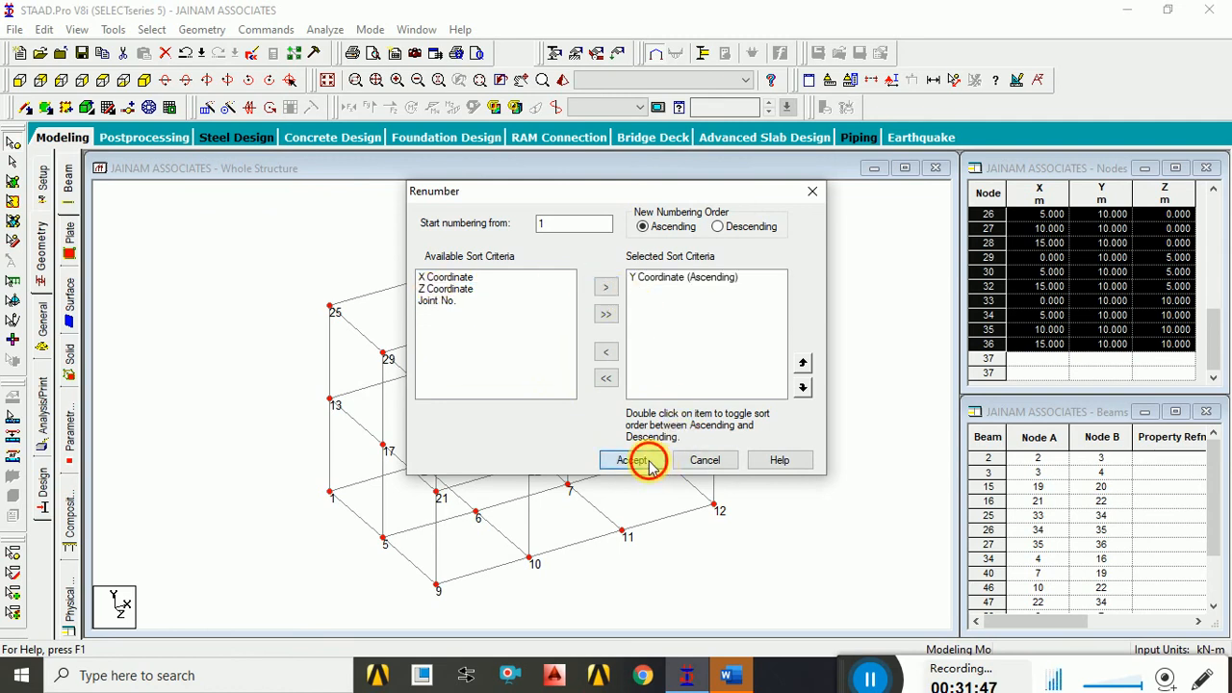
click(658, 375)
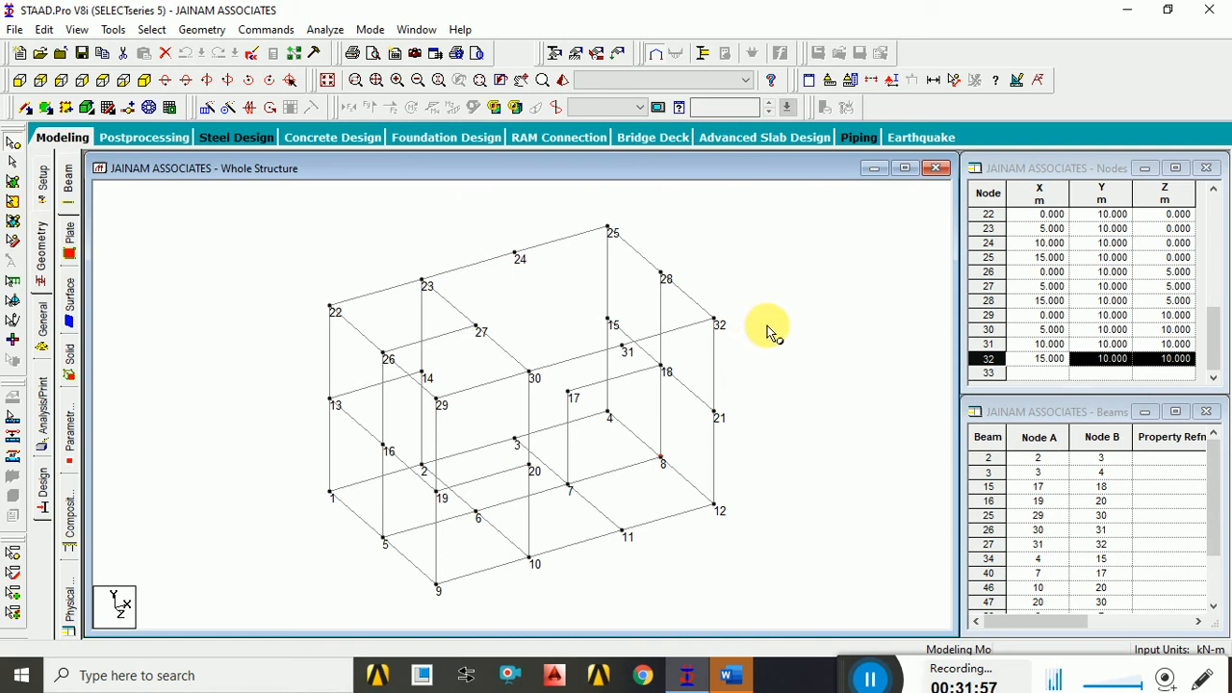
Check the new numbering sequence of the ground-level nodes row by row, from node 1 to node 12.
click(333, 496)
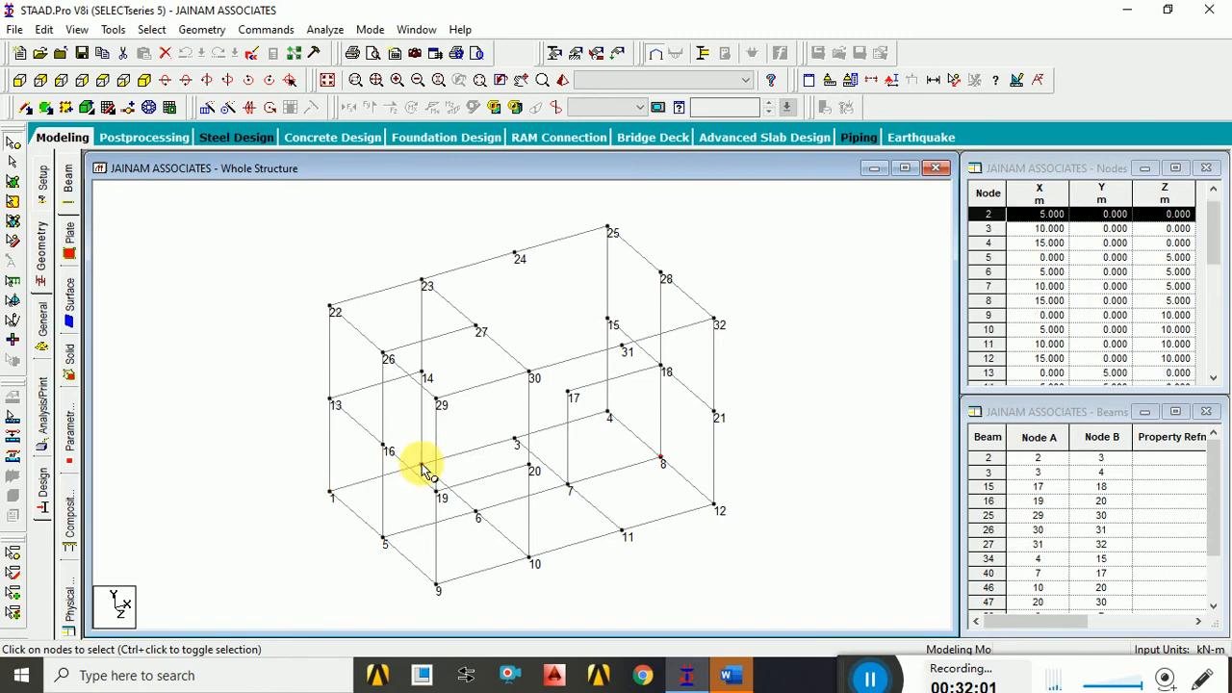
click(612, 416)
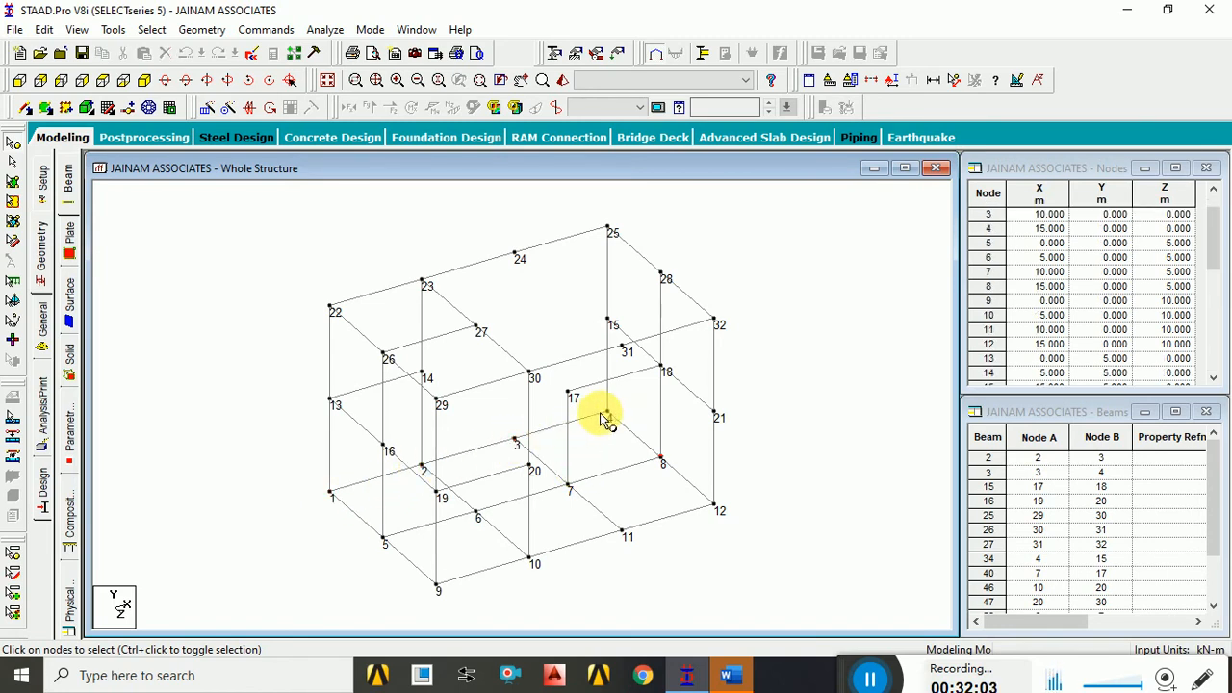
click(607, 415)
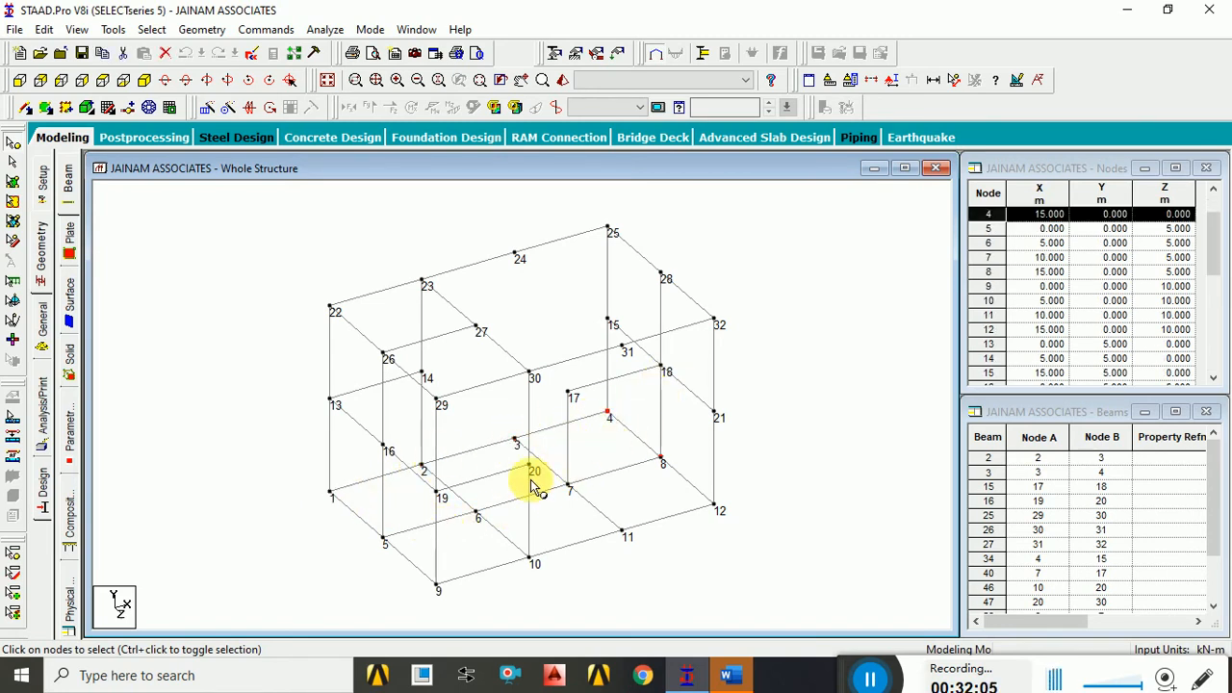
click(382, 541)
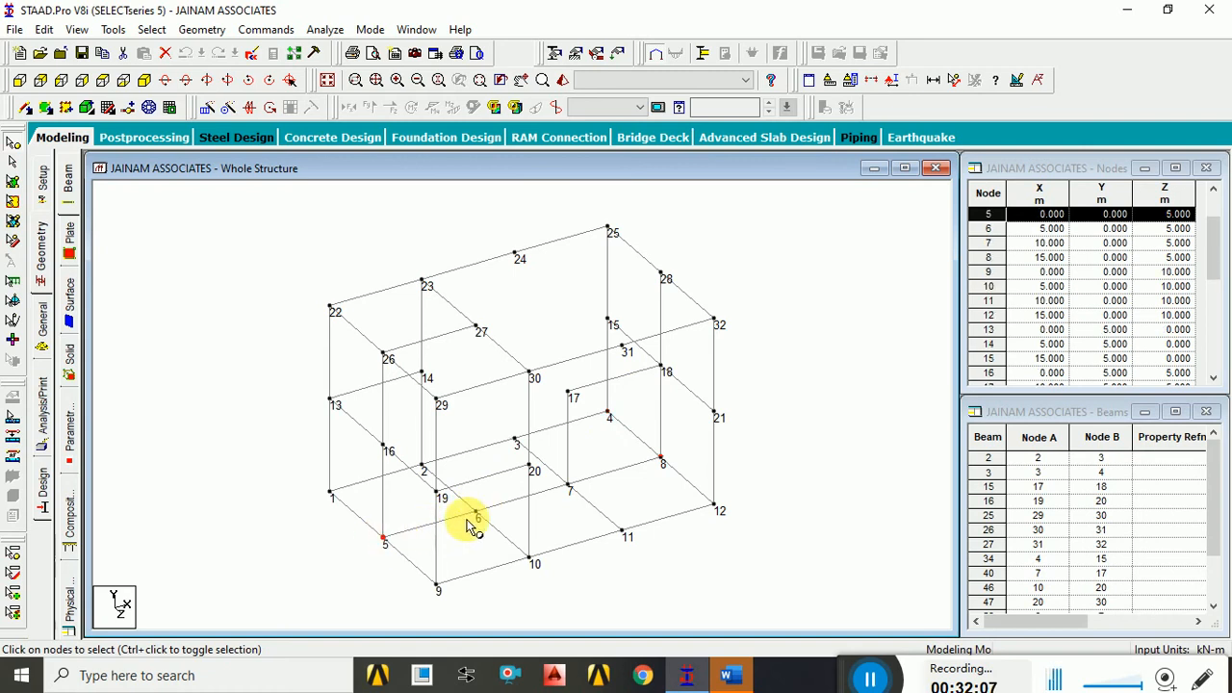
click(478, 517)
click(569, 484)
click(661, 459)
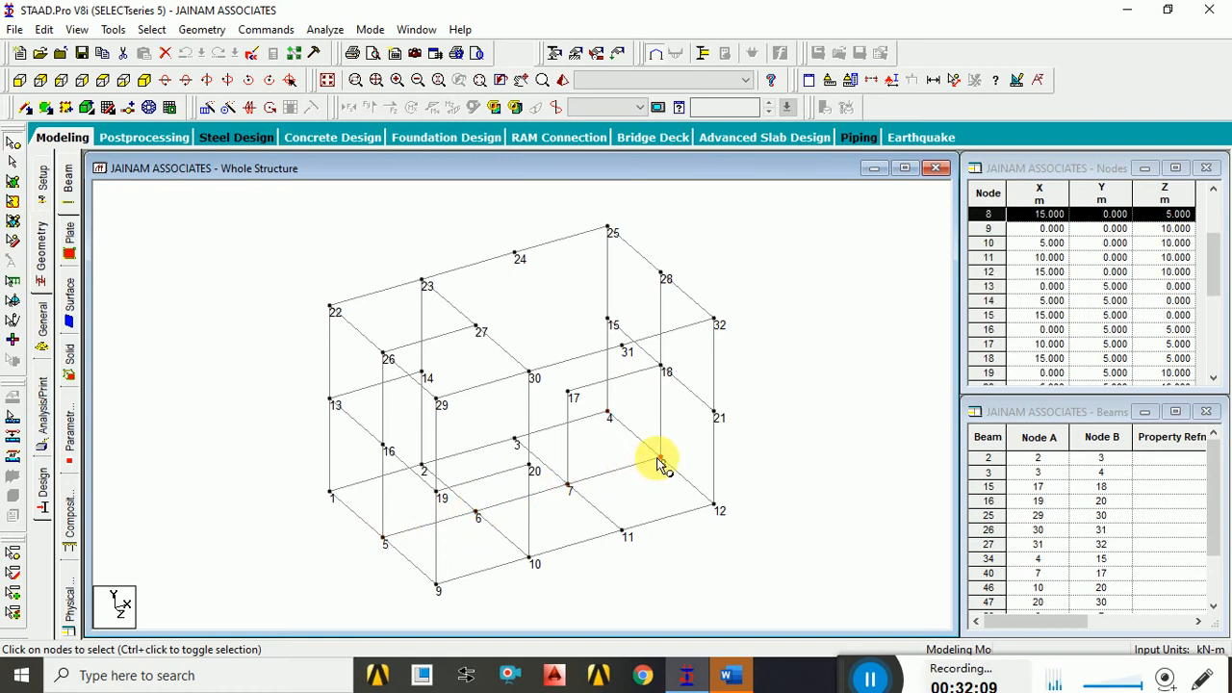
click(436, 589)
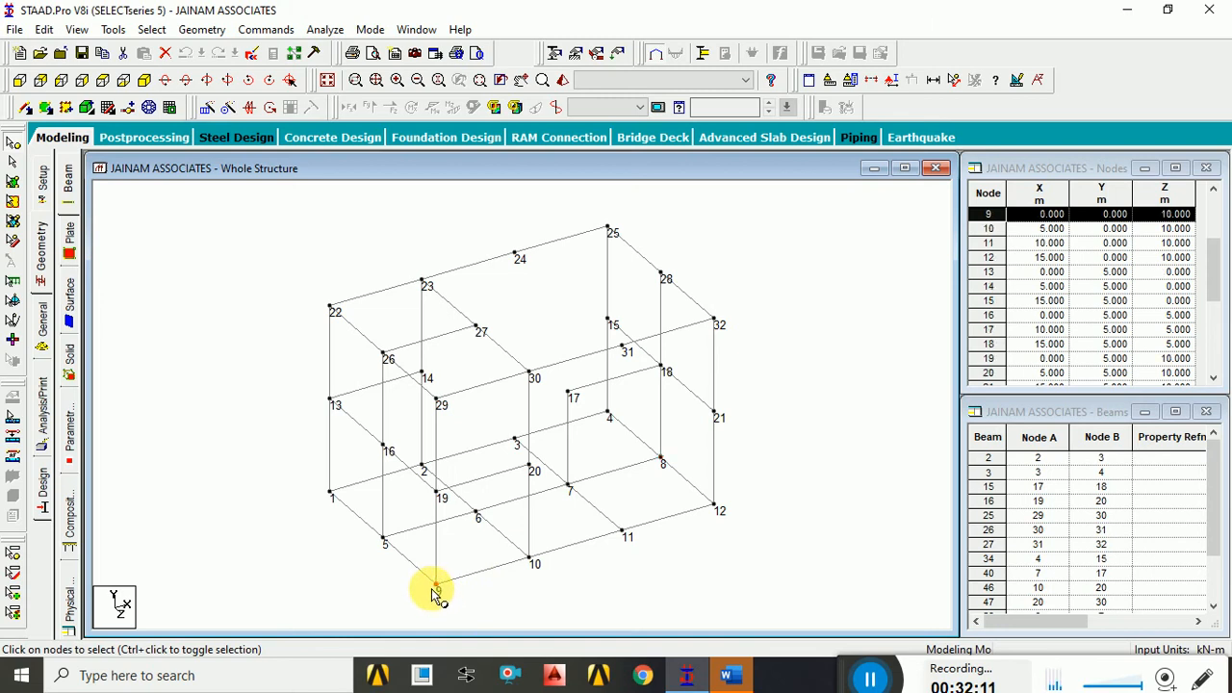
click(623, 532)
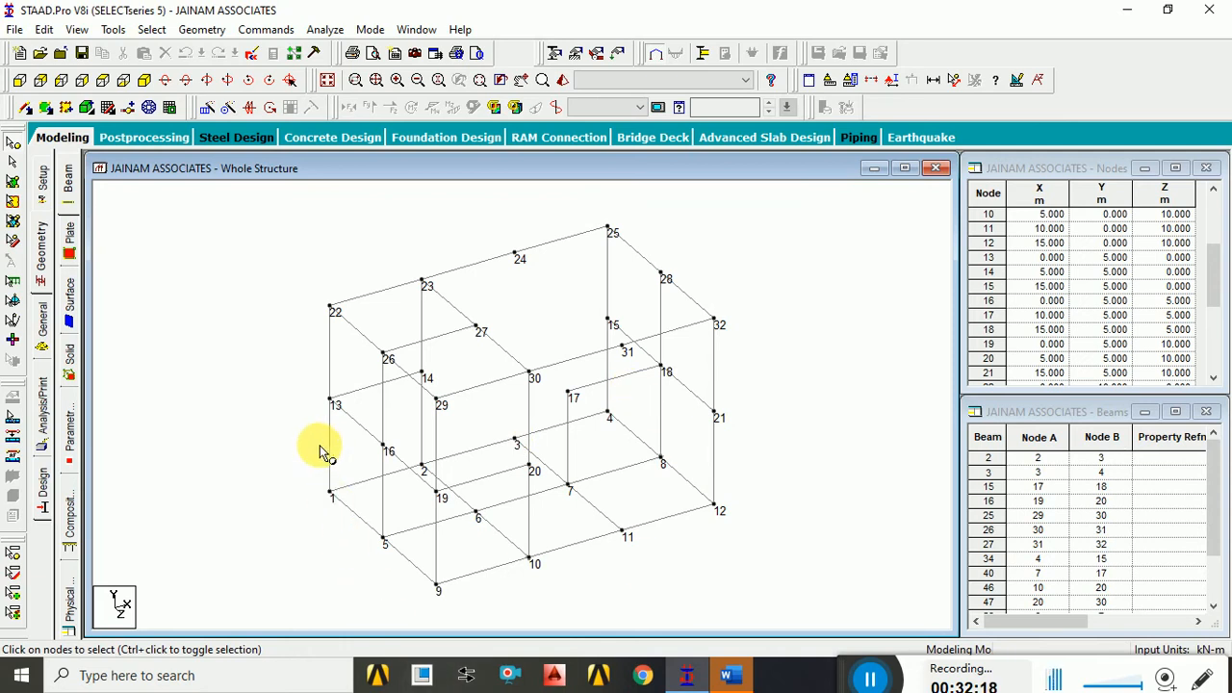
Check the numbering sequence of the middle-level nodes row by row, from node 13 to node 21.
click(328, 402)
click(423, 374)
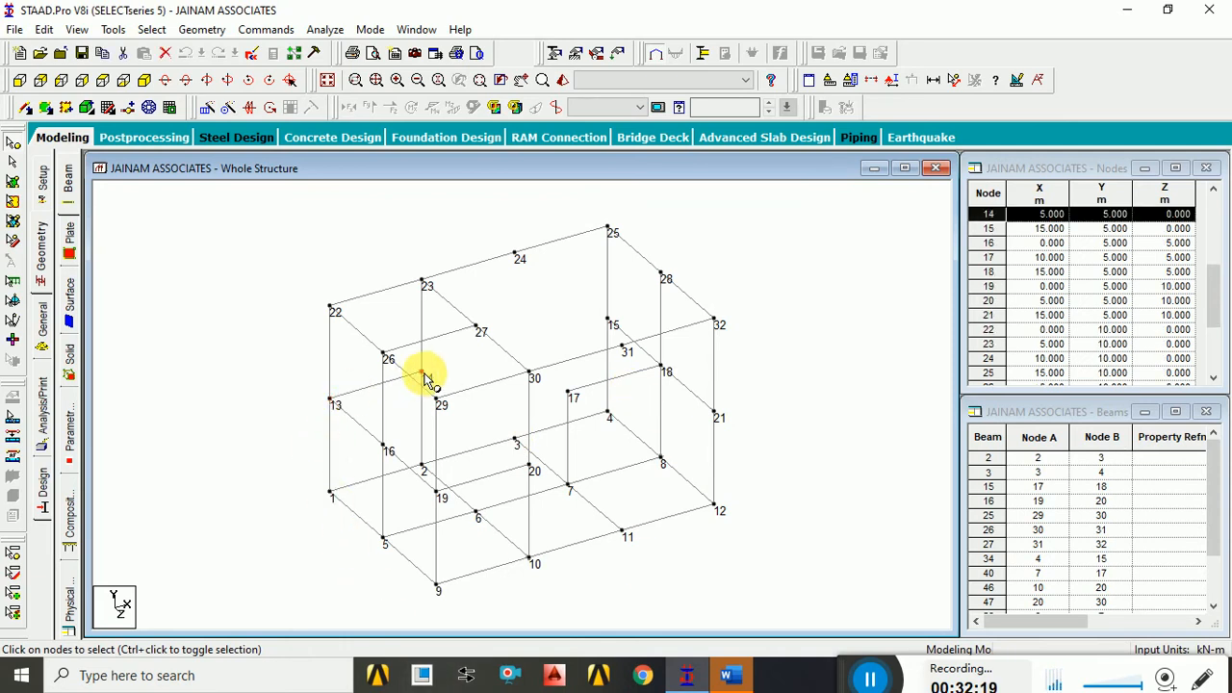
click(608, 321)
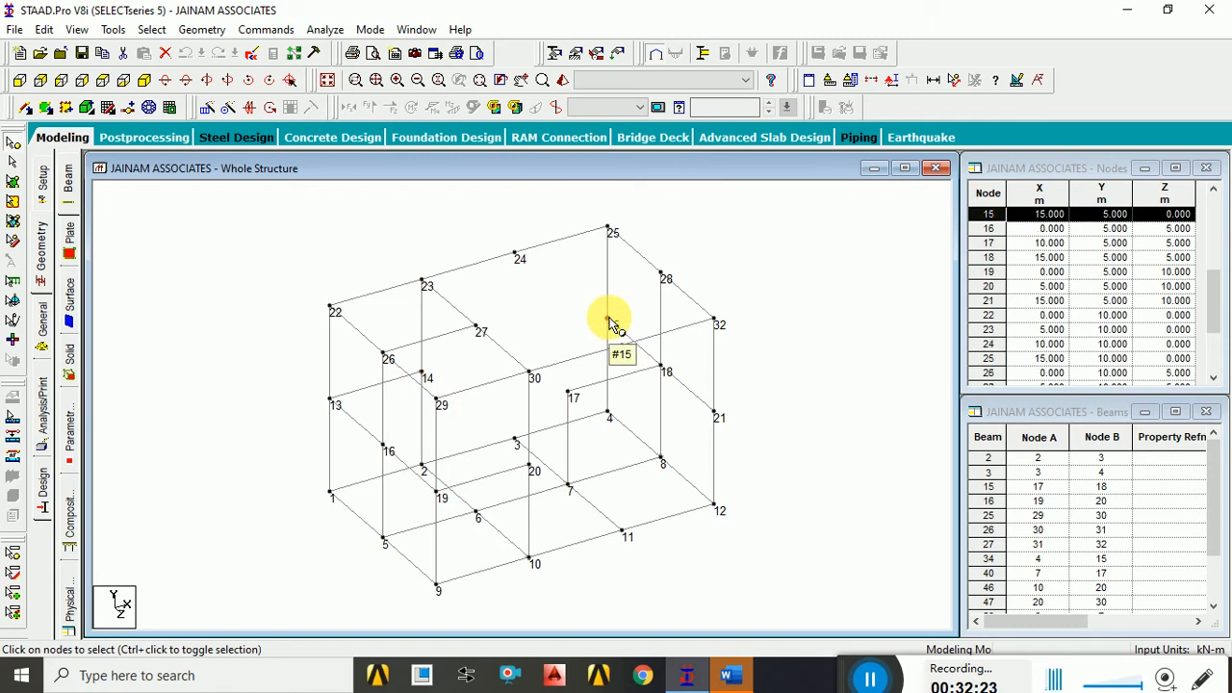
click(386, 449)
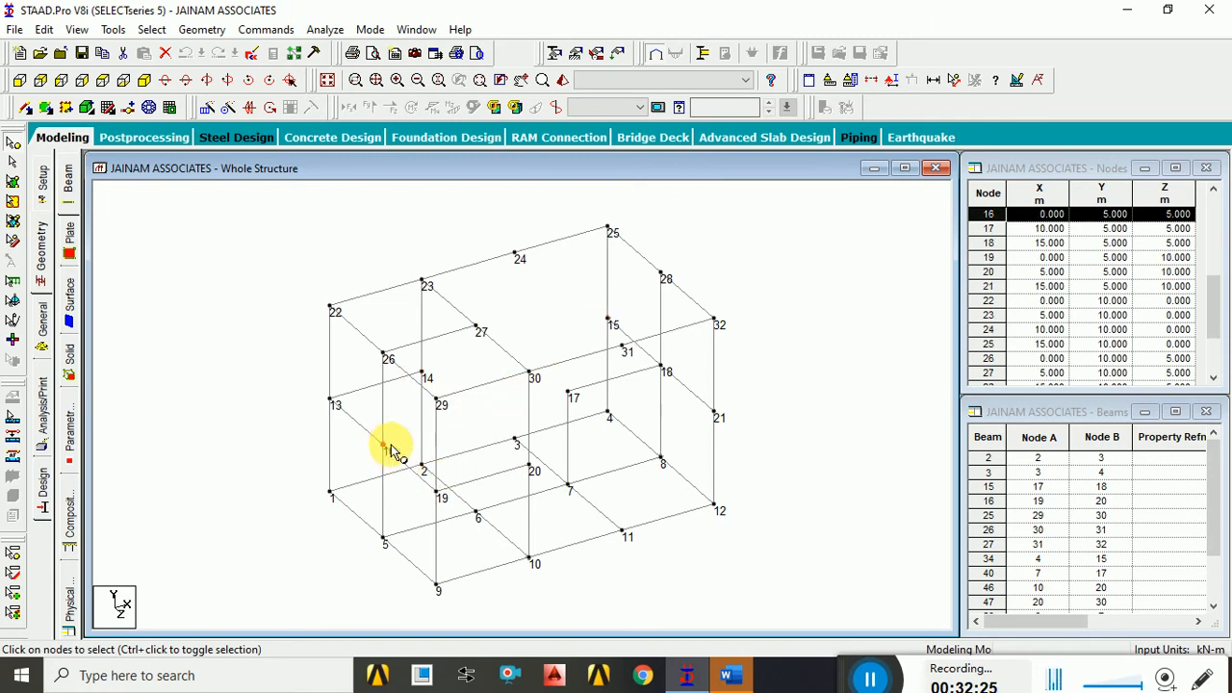
click(568, 392)
click(662, 367)
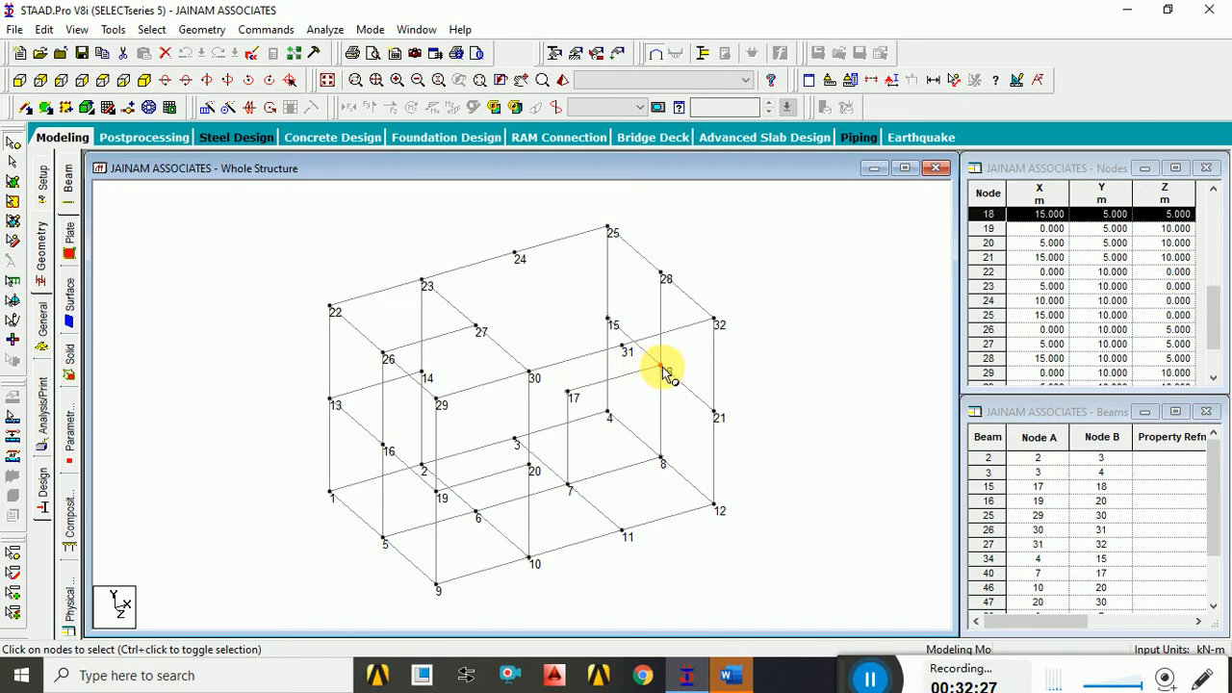
click(438, 491)
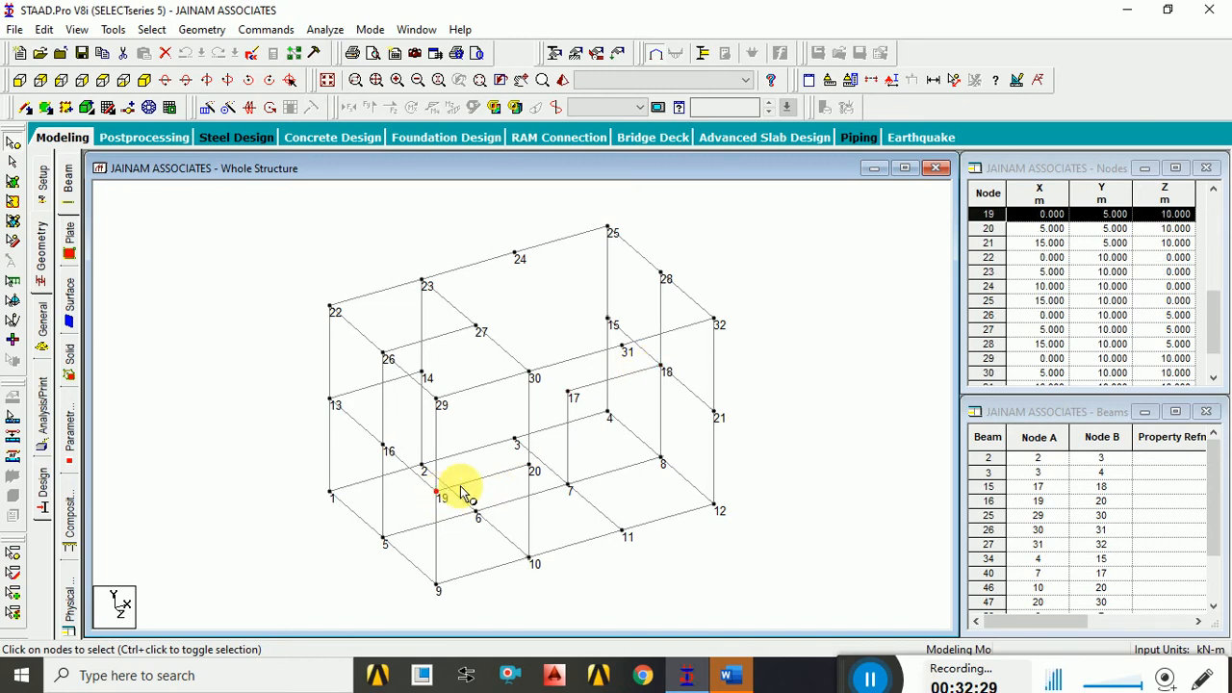
click(531, 467)
click(713, 417)
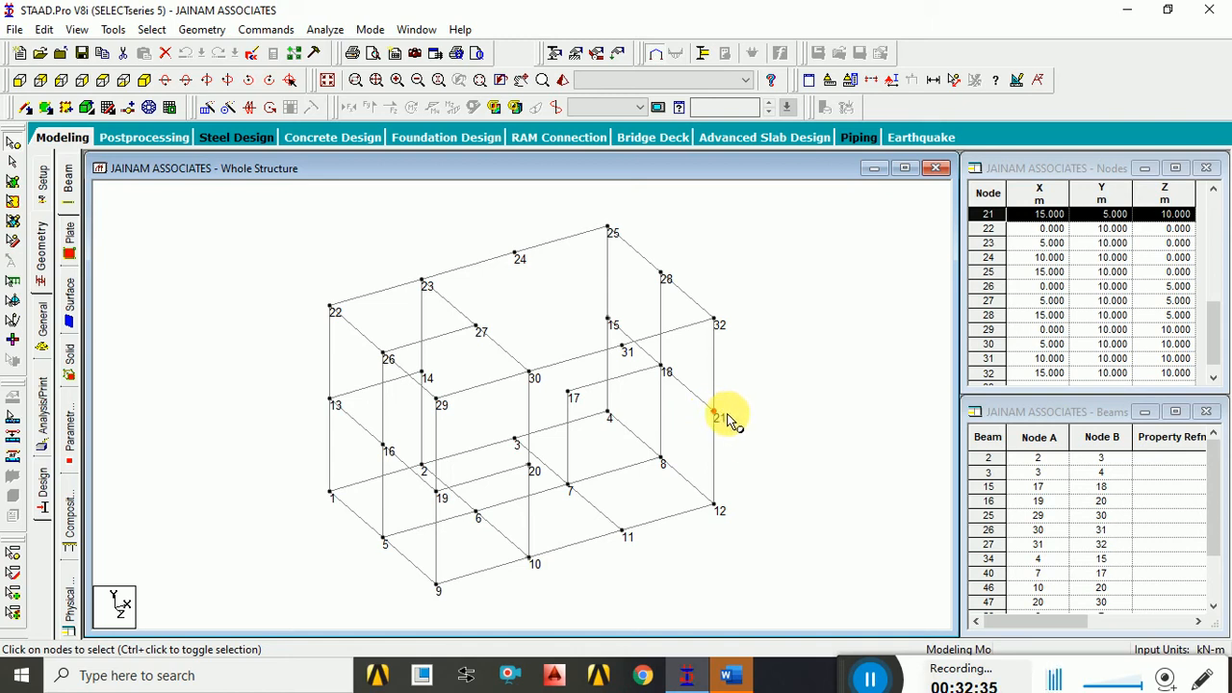
Check the numbering sequence of the top-level nodes, starting with nodes 22 to 26.
click(329, 310)
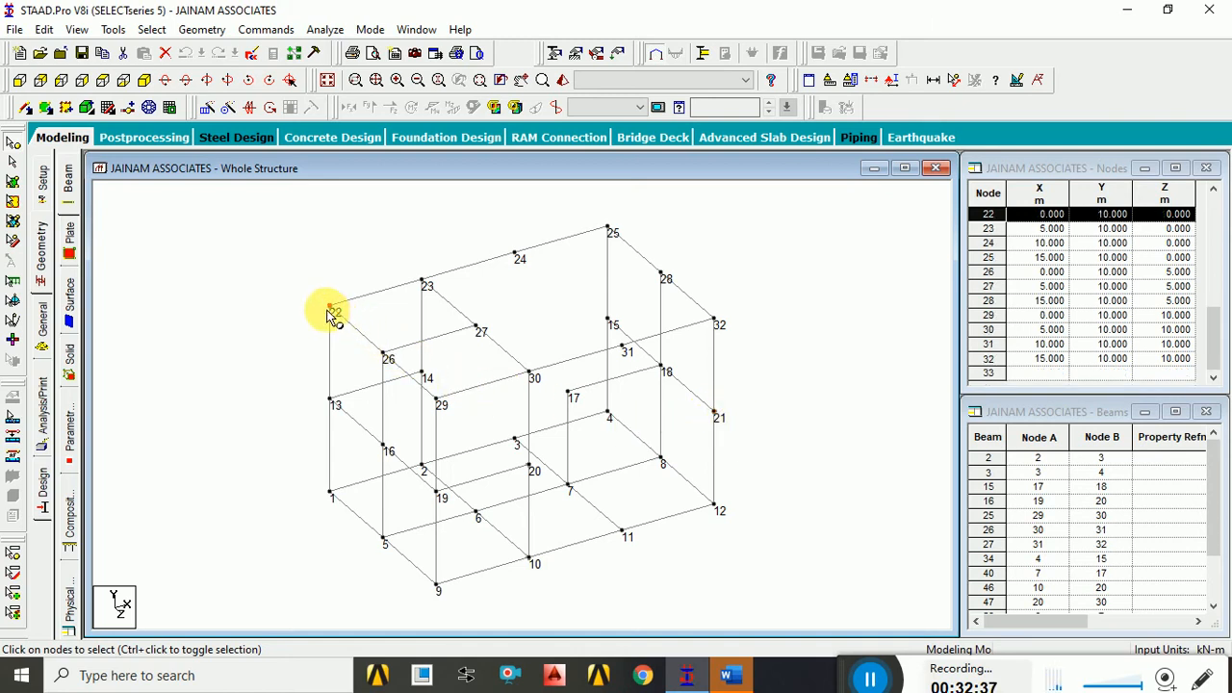
click(424, 282)
click(516, 254)
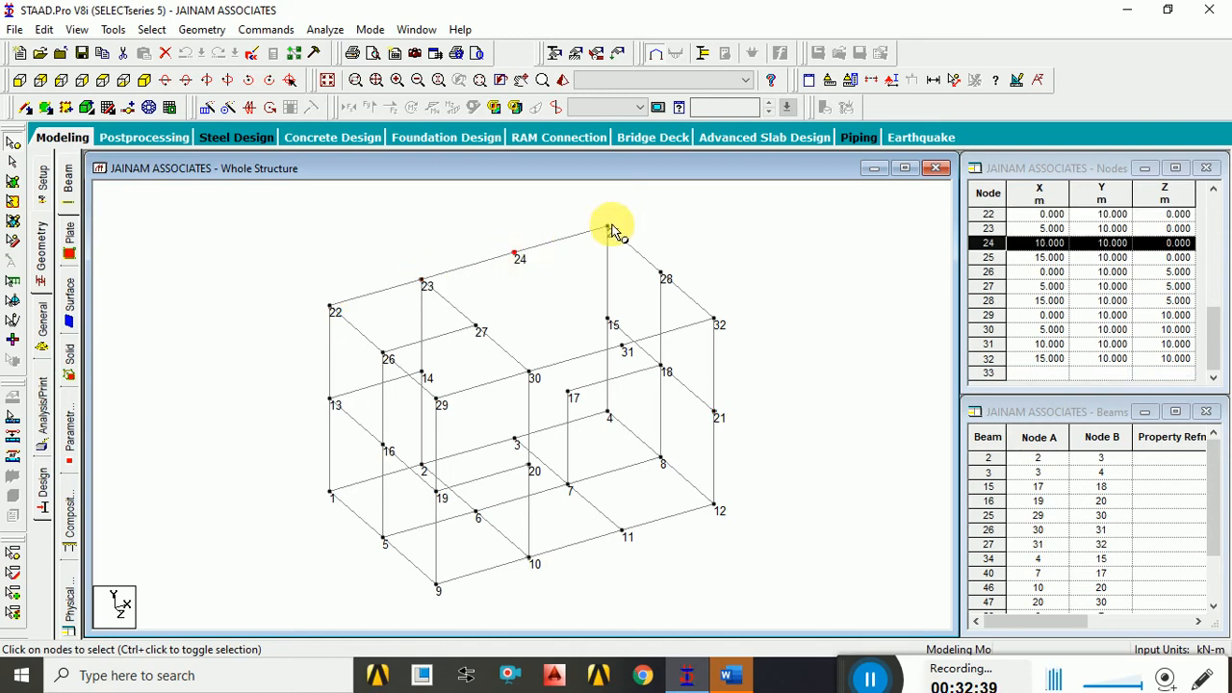
click(608, 229)
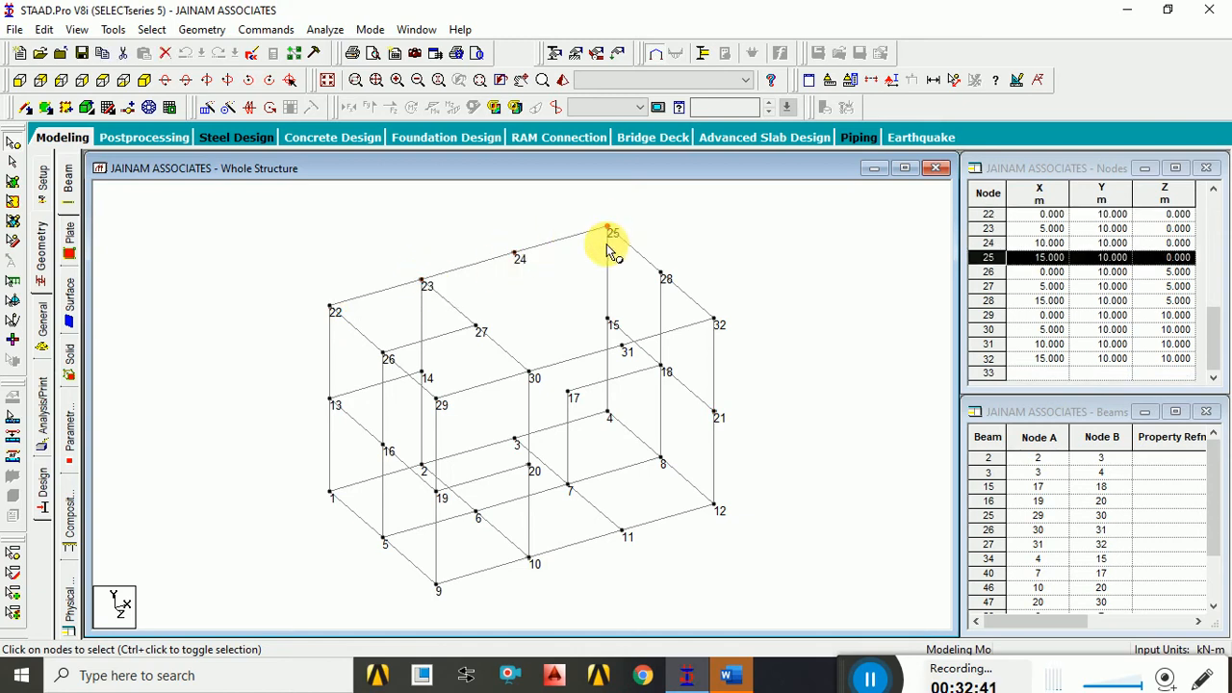
click(406, 352)
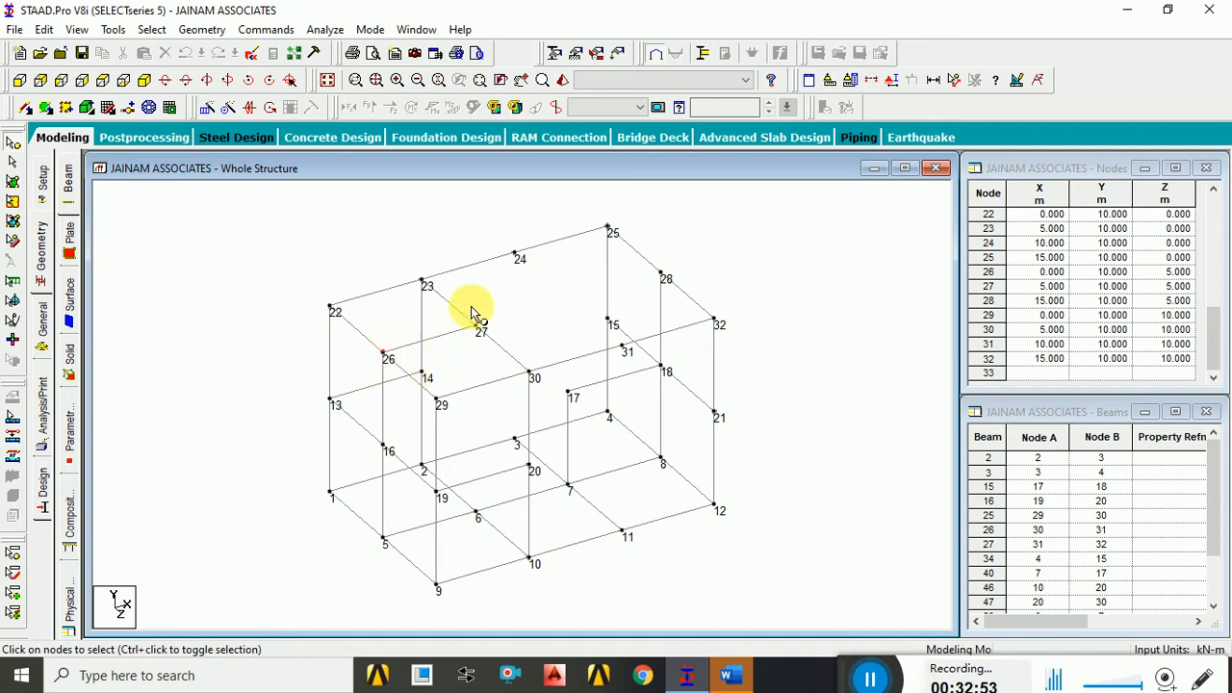
click(608, 319)
click(728, 305)
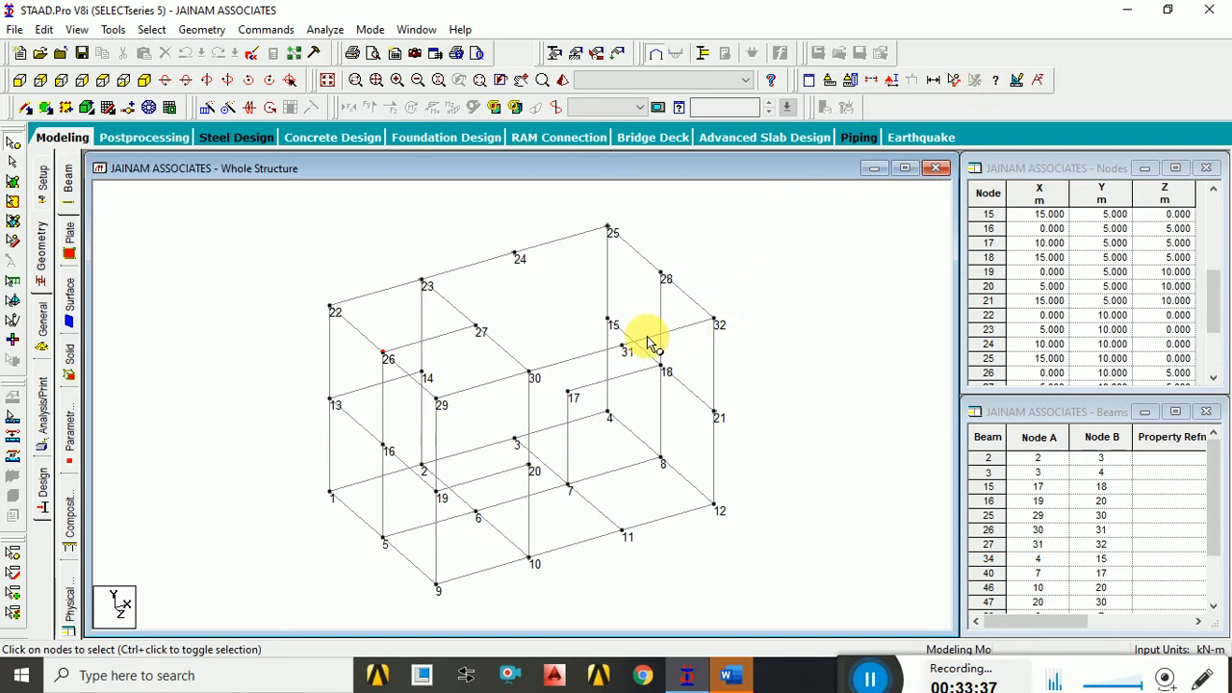
Turn off the node number labels and turn on the beam number labels for the structure.
click(892, 83)
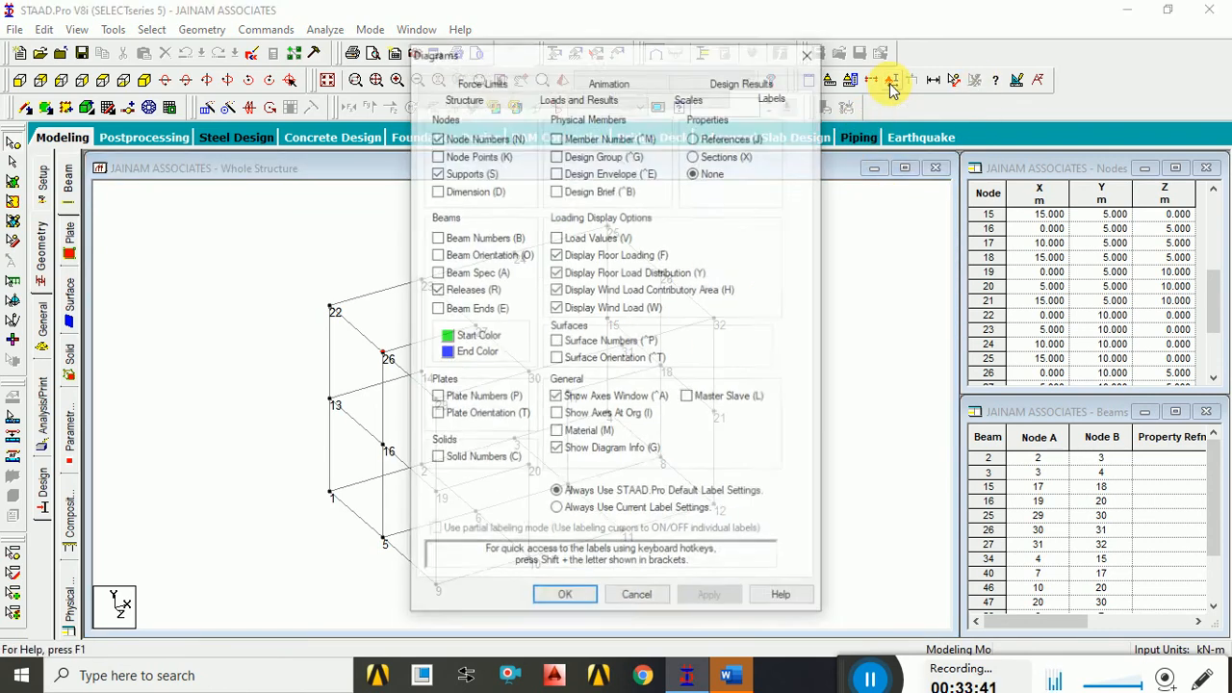
click(437, 137)
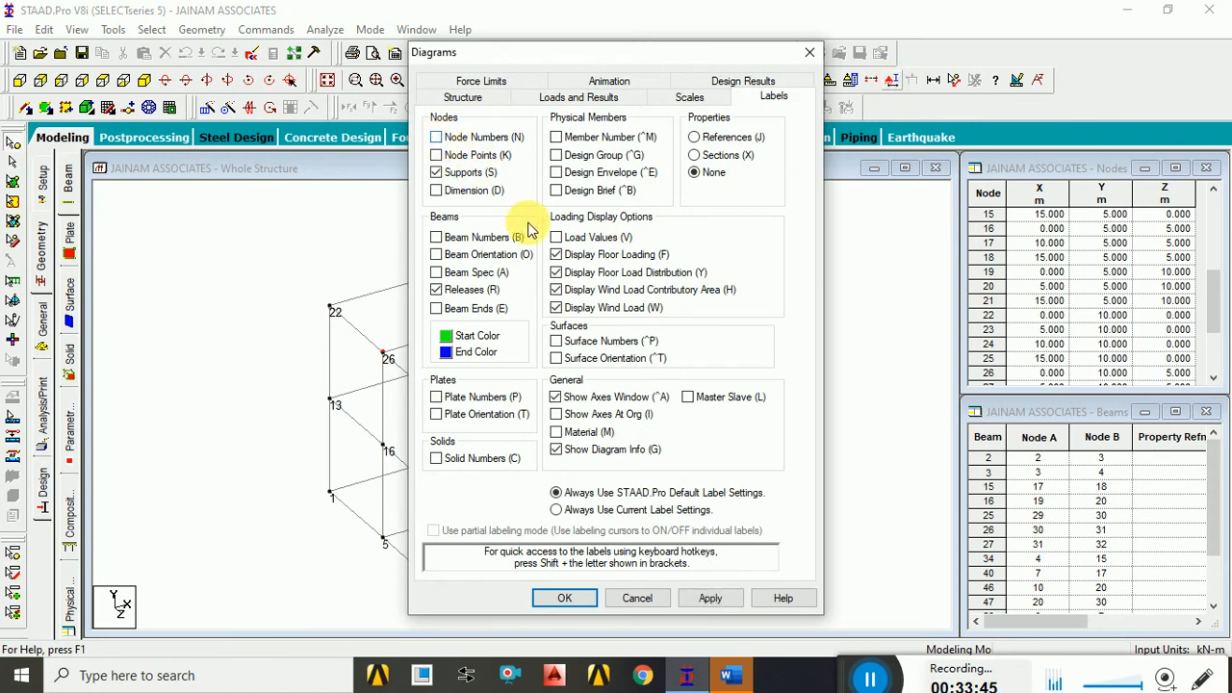
click(440, 239)
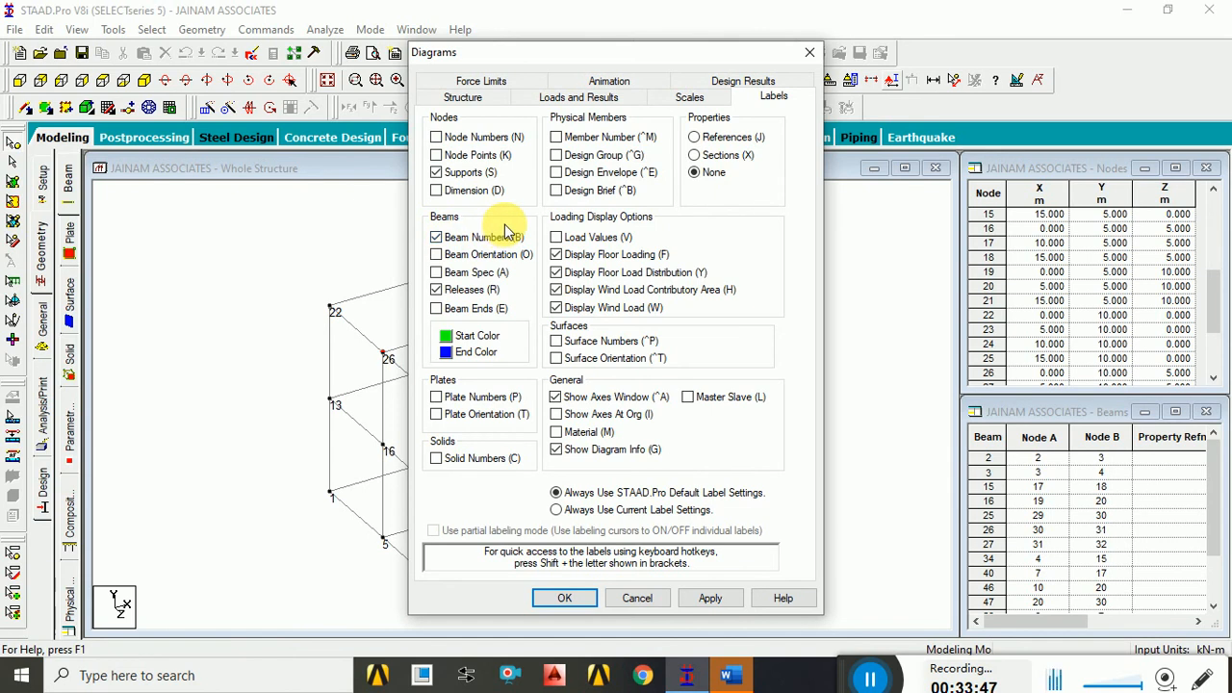
click(578, 597)
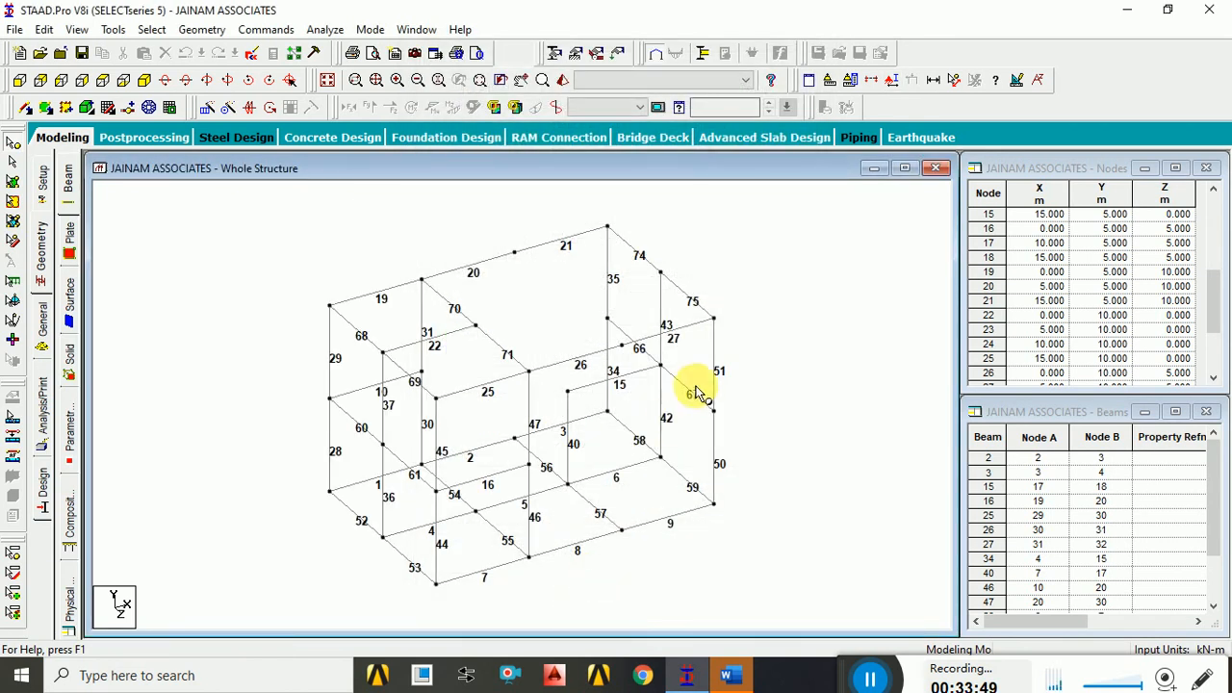
Examine the beam numbers on the frame and read through the Beams table to check whether the numbering is continuous.
scroll(415, 428, up, 6)
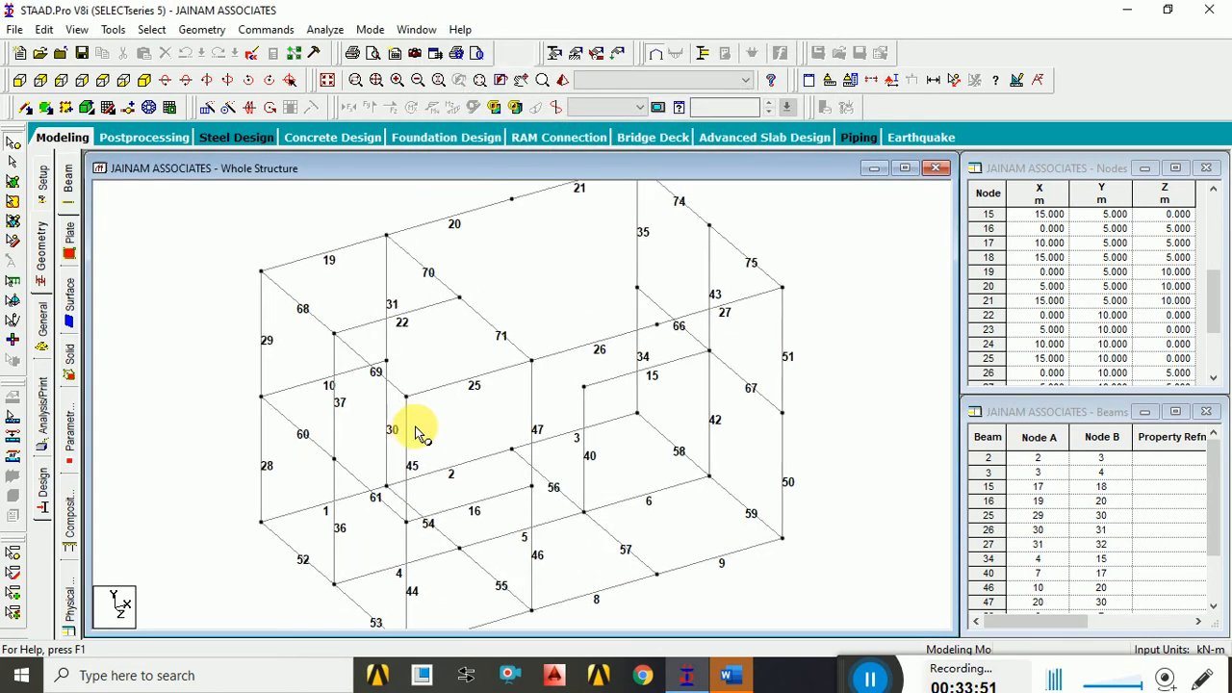
scroll(415, 427, down, 3)
scroll(415, 427, up, 1)
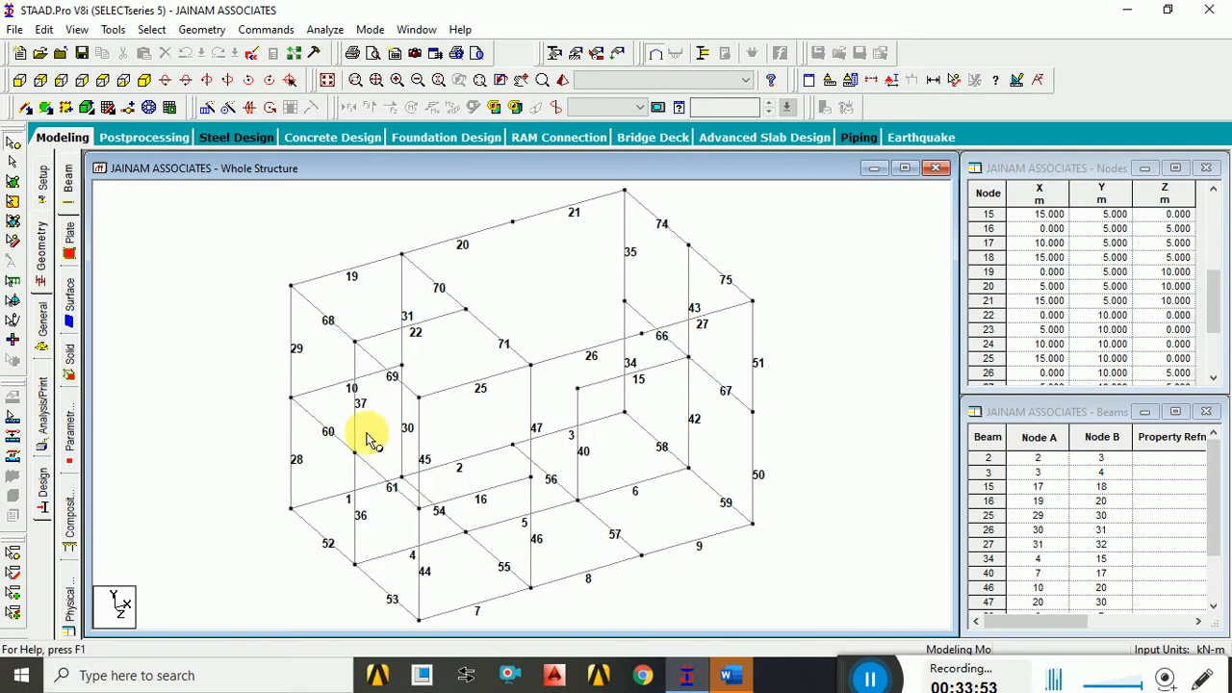
click(421, 398)
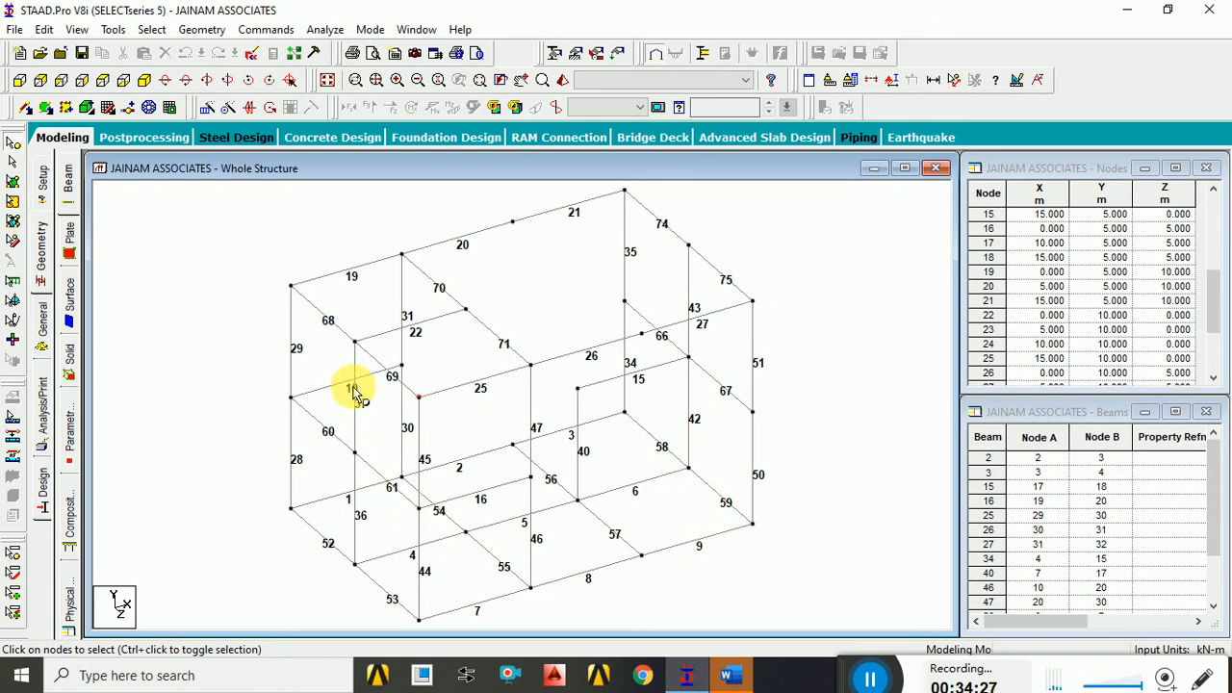
drag(340, 371, 363, 437)
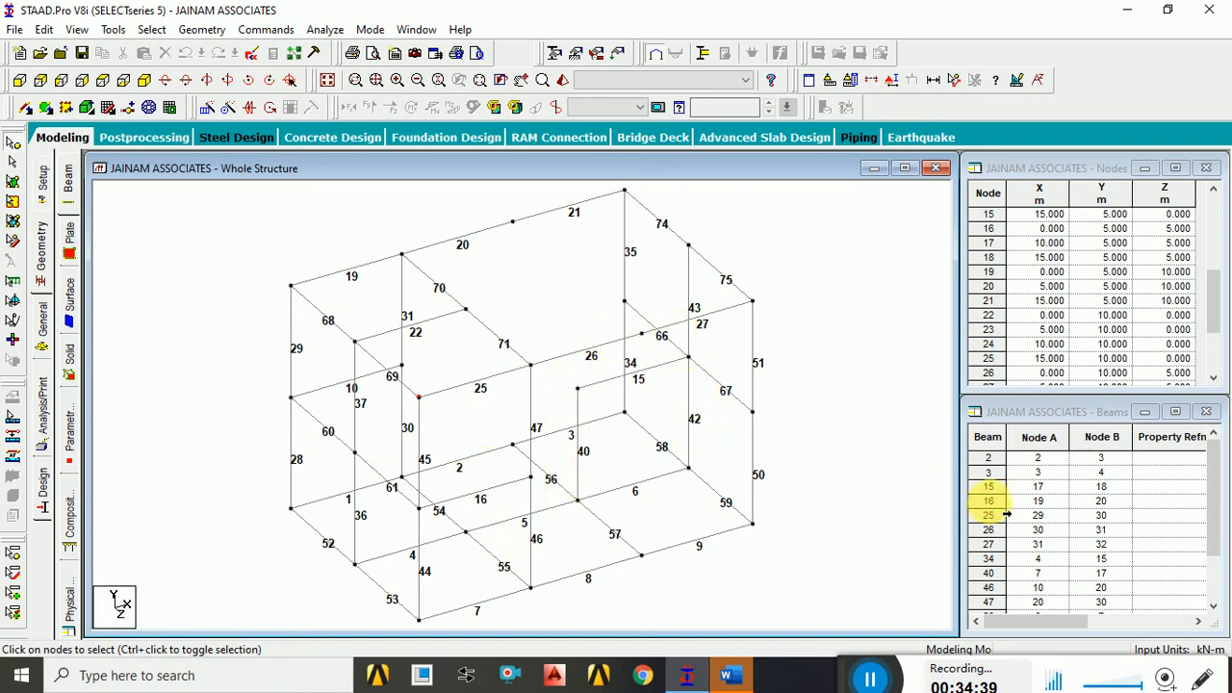
scroll(1005, 514, down, 2)
scroll(999, 544, up, 2)
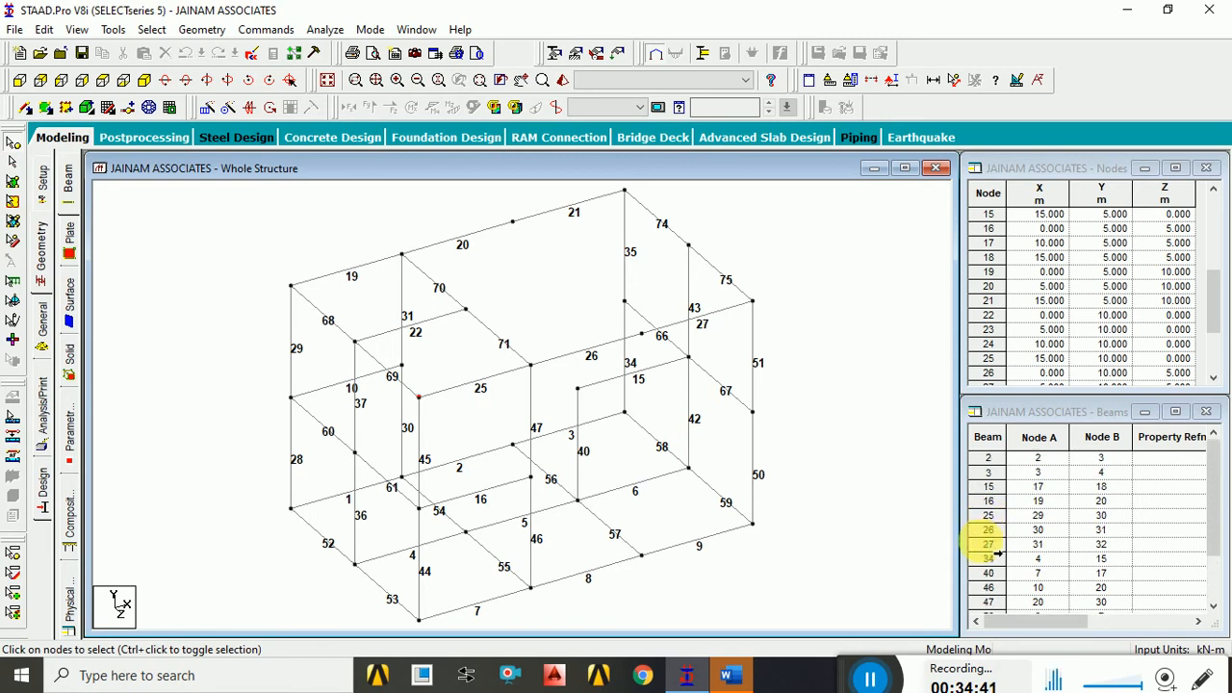
scroll(997, 552, down, 2)
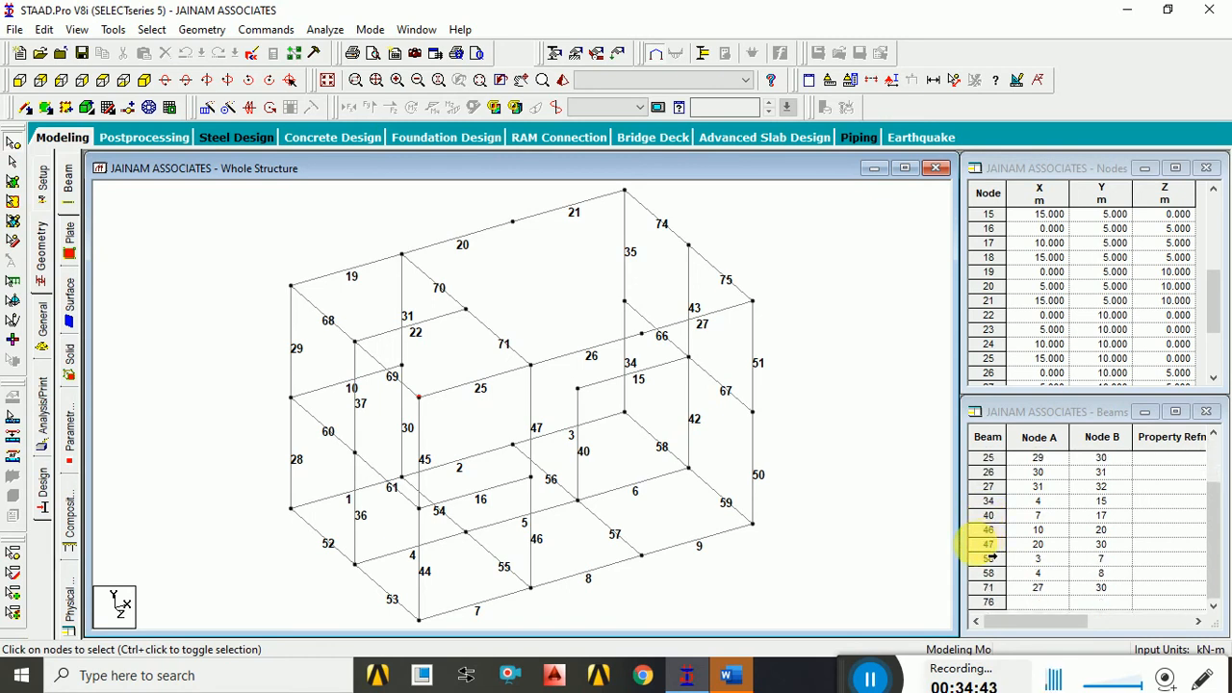
scroll(989, 556, up, 2)
scroll(1010, 553, down, 2)
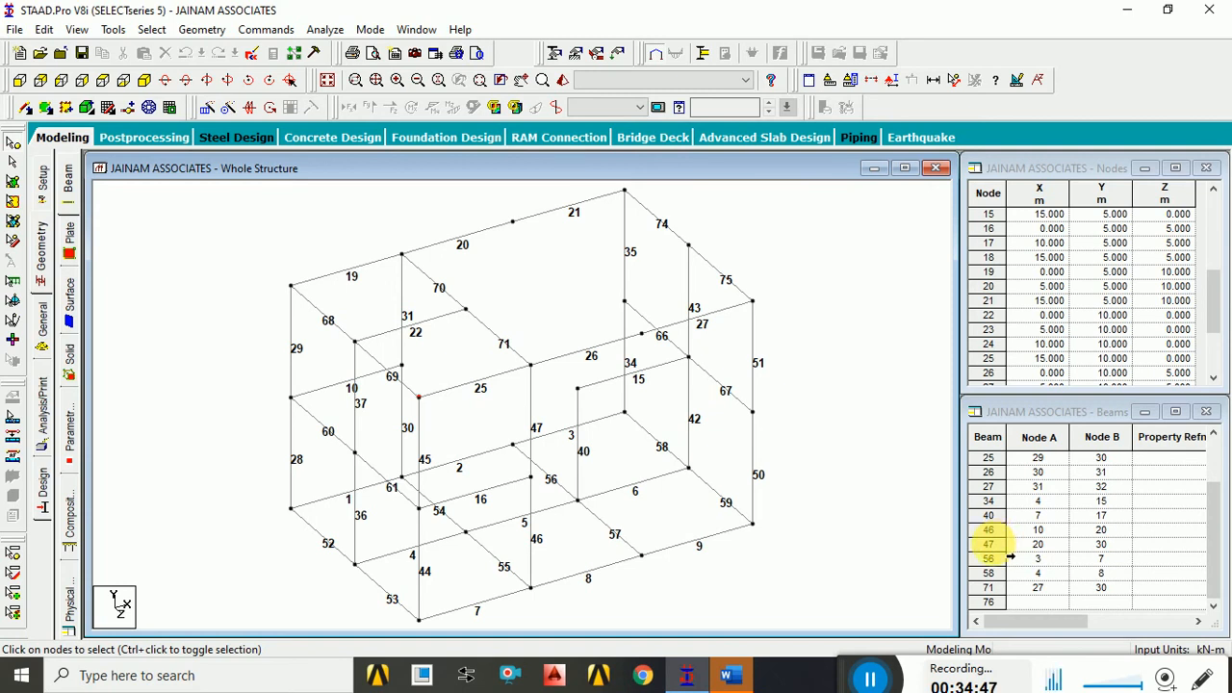
scroll(1006, 557, up, 2)
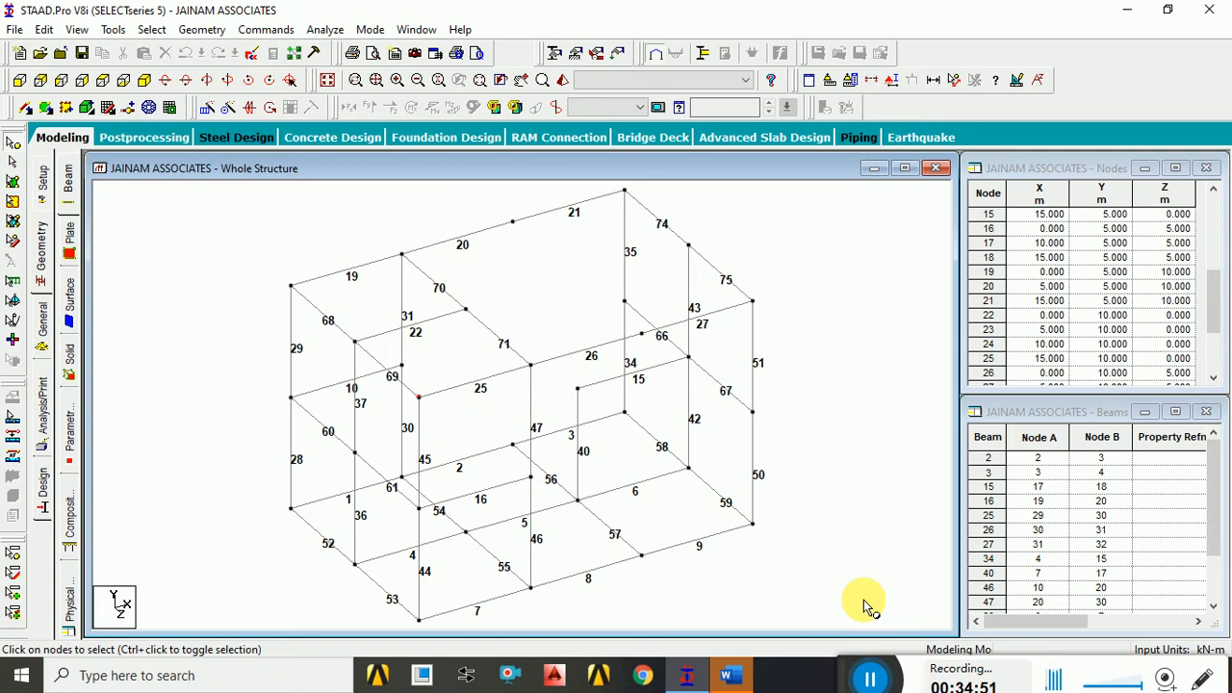
scroll(999, 464, down, 2)
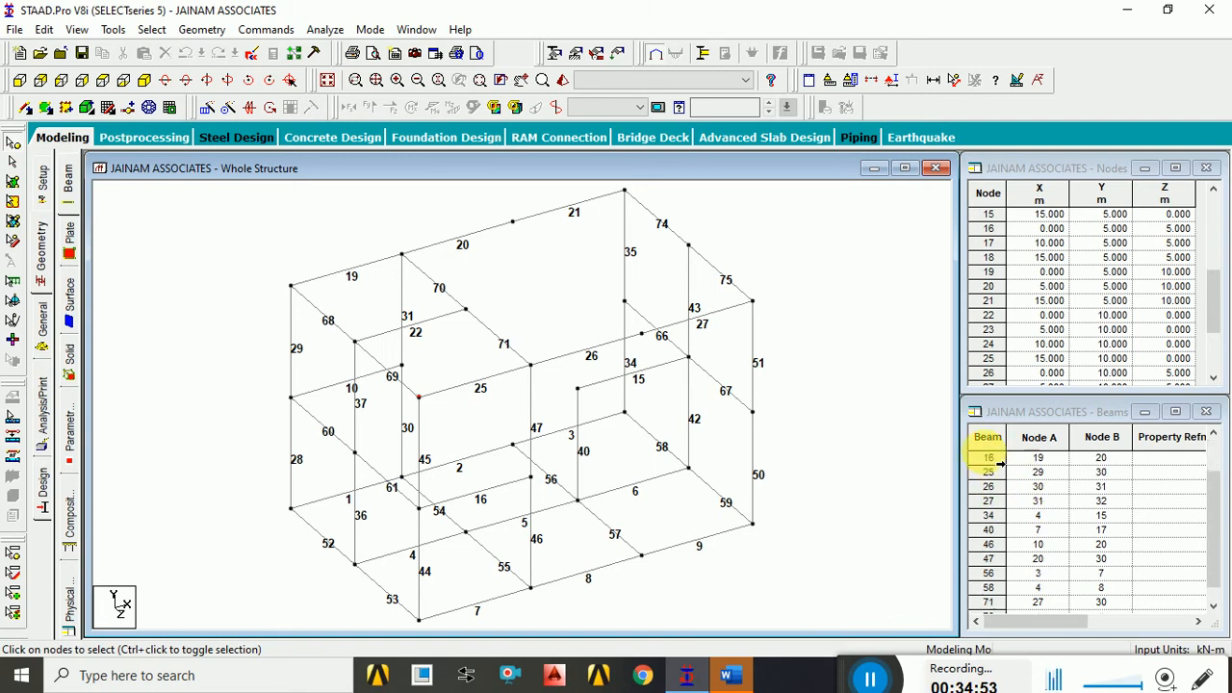
scroll(999, 463, down, 1)
click(1031, 414)
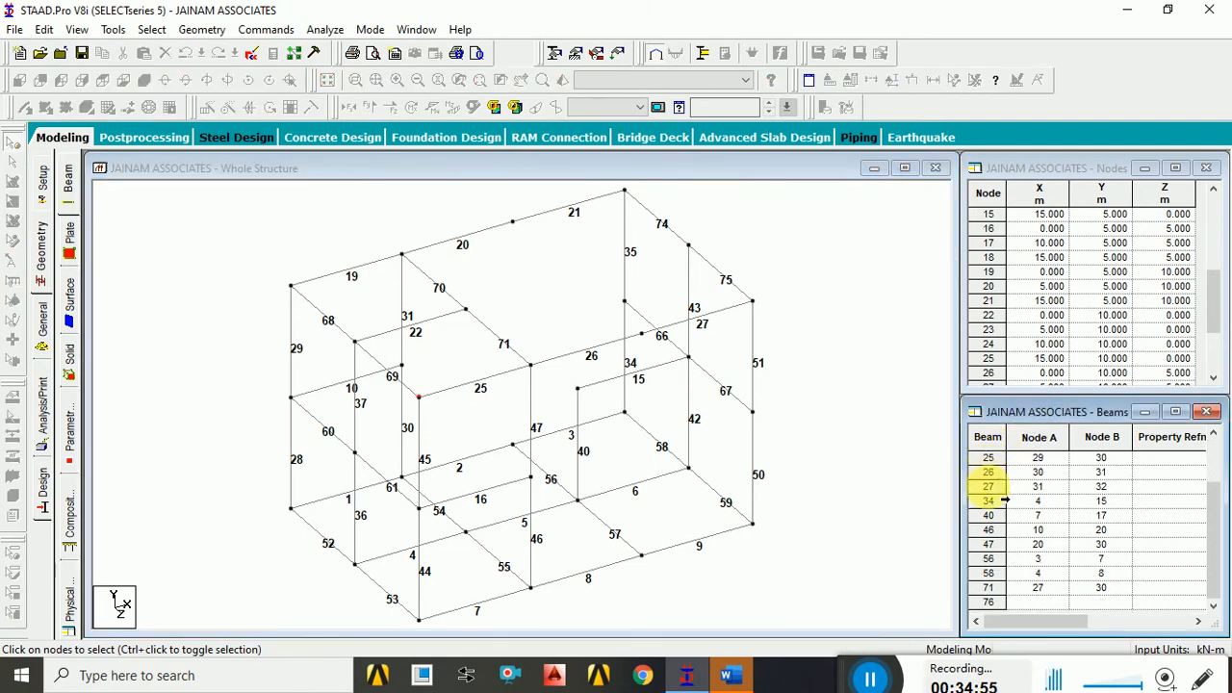
scroll(1001, 504, up, 2)
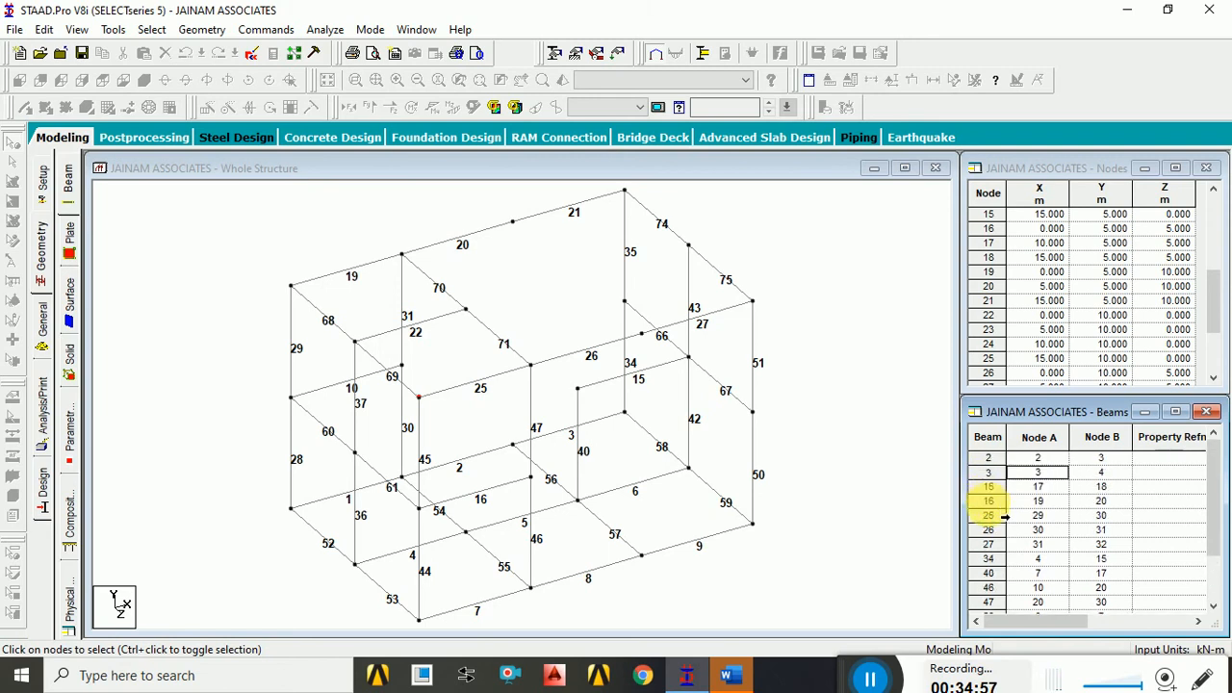
Renumber all members of the structure from 1 in ascending order, using the ascending Y coordinate as the sort criterion.
click(843, 385)
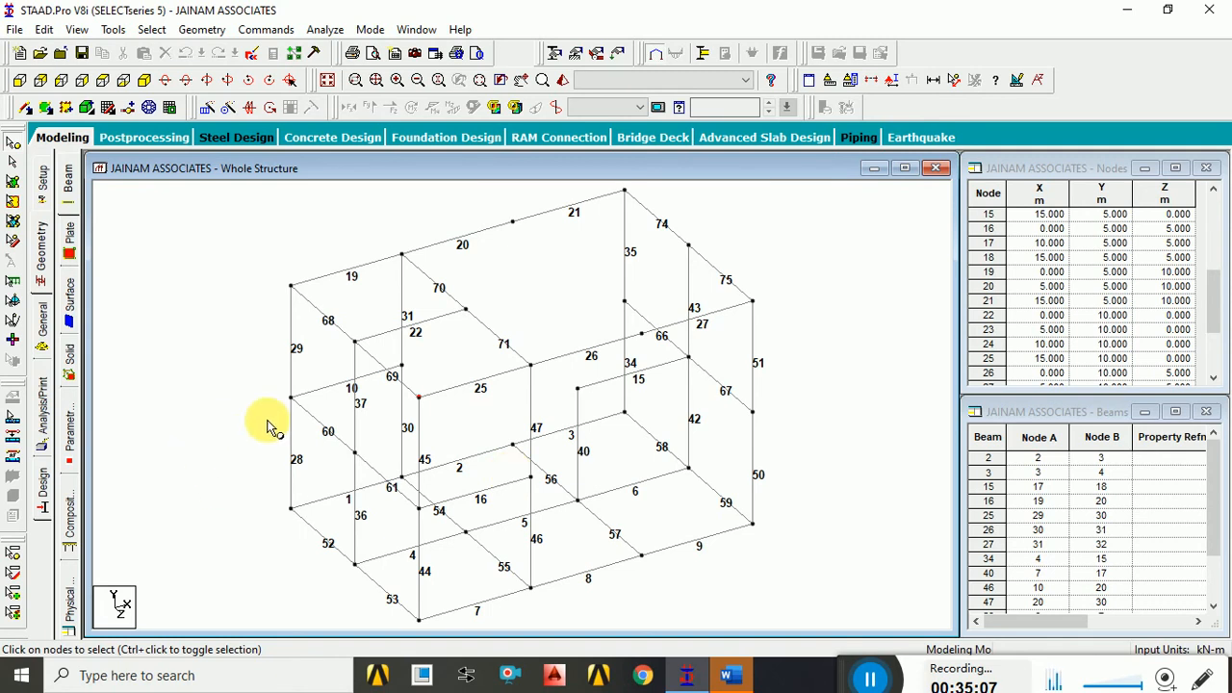
click(13, 161)
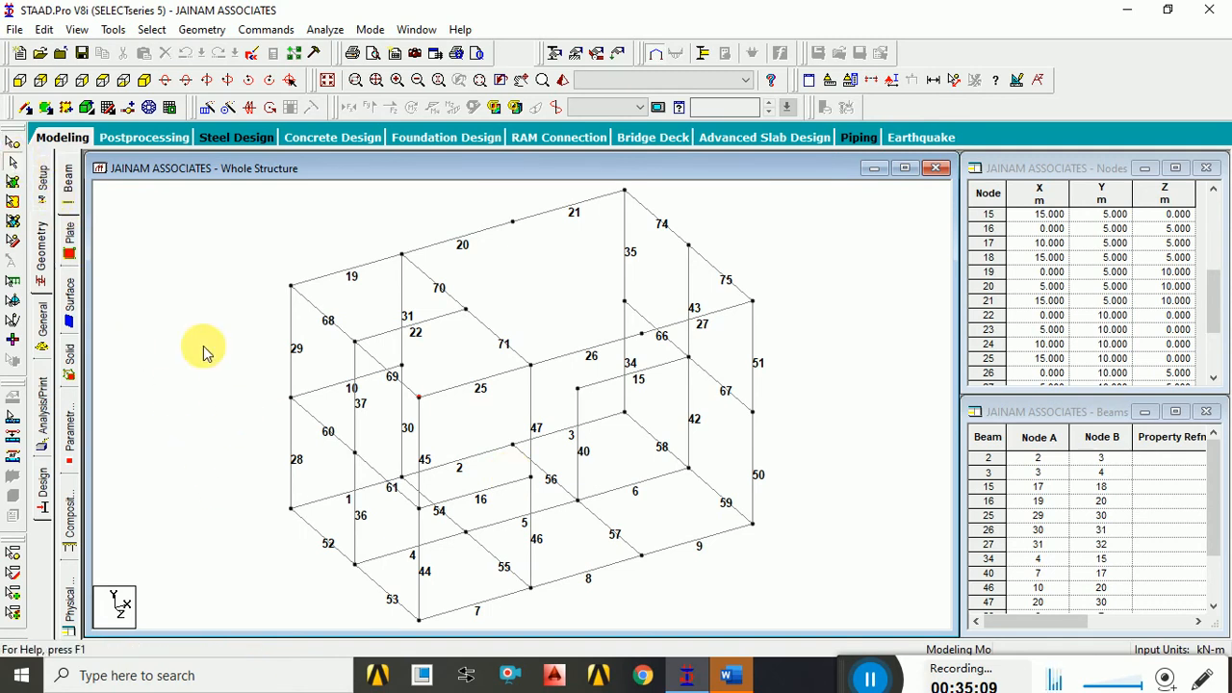
key(ctrl+a)
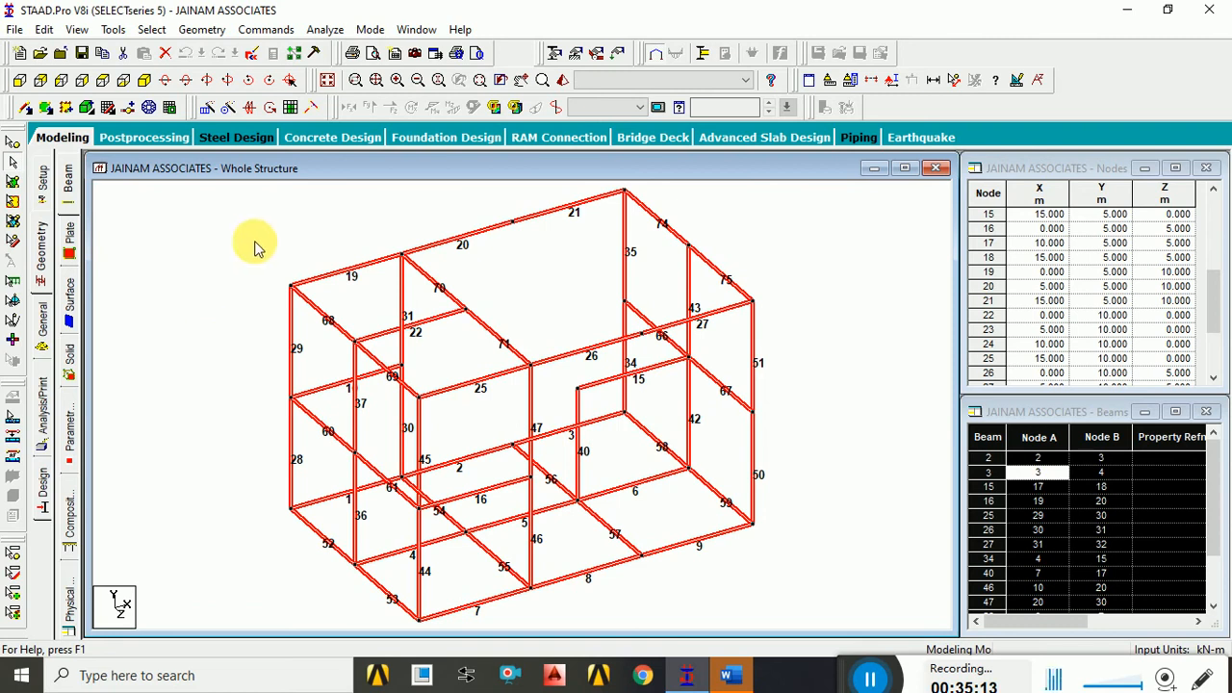
click(202, 29)
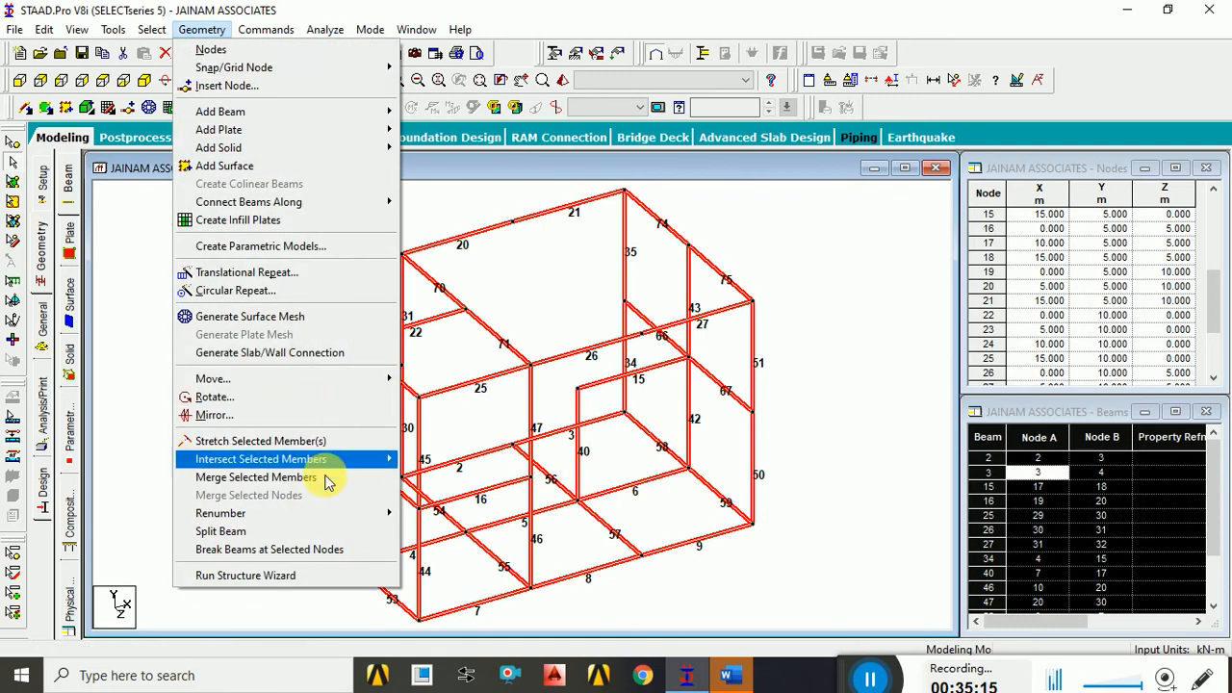
mouse_move(317, 513)
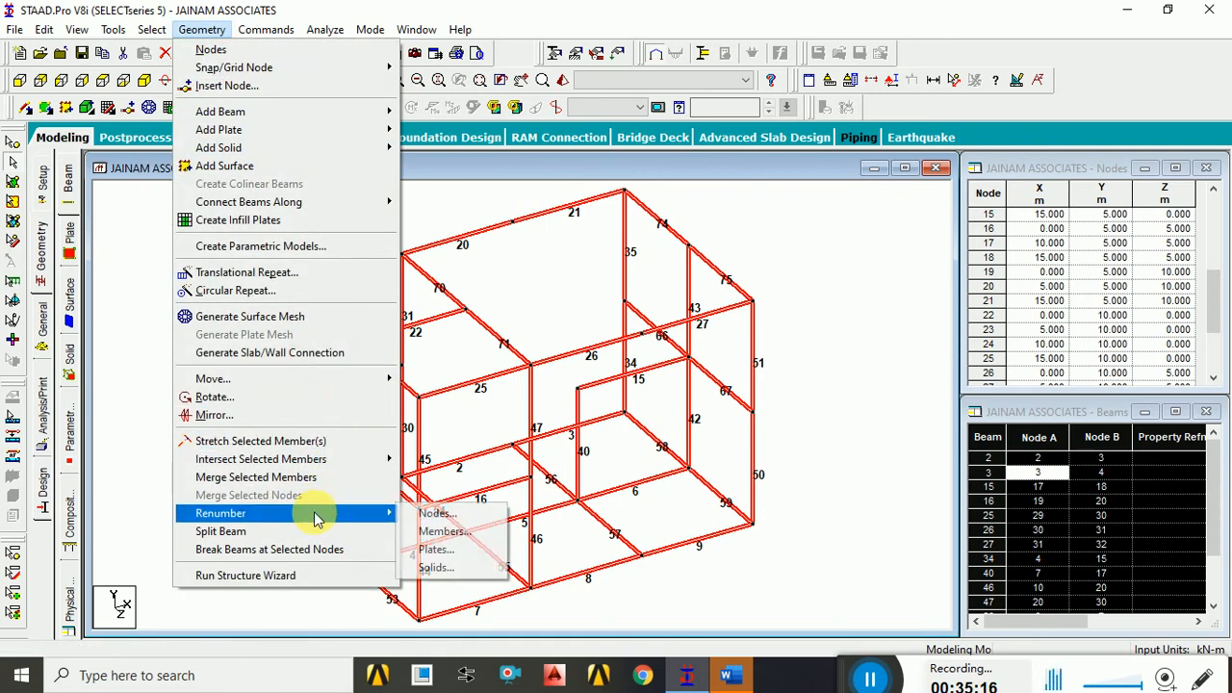
click(435, 533)
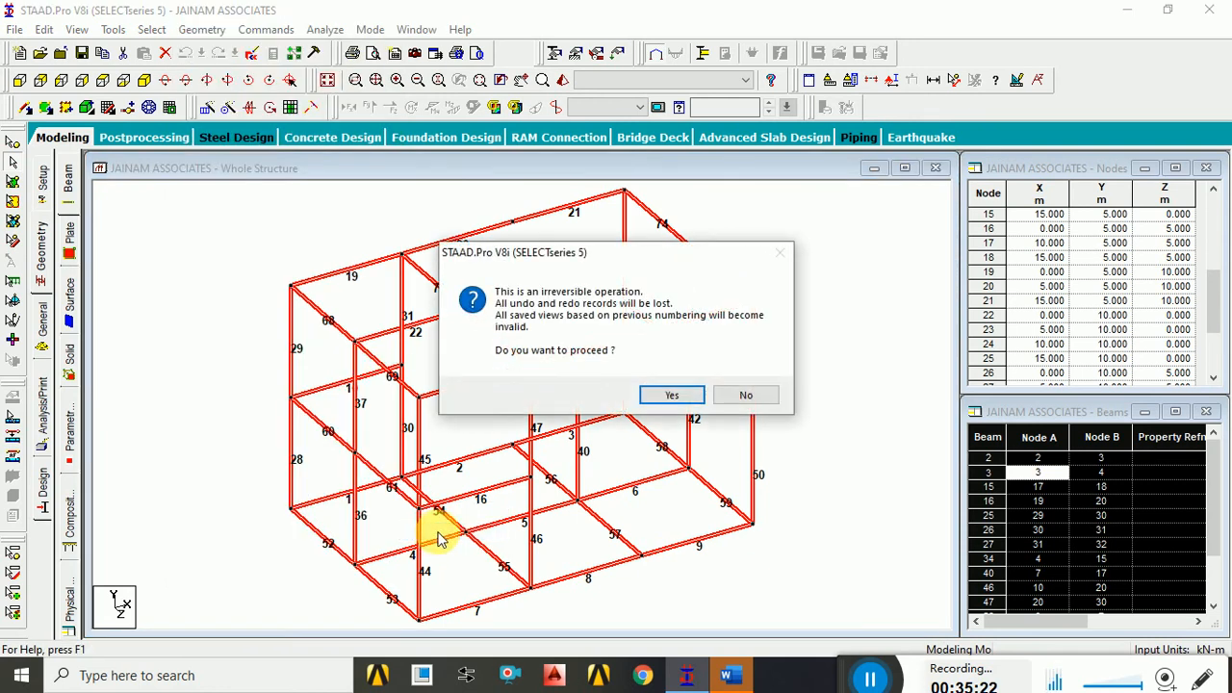
click(683, 398)
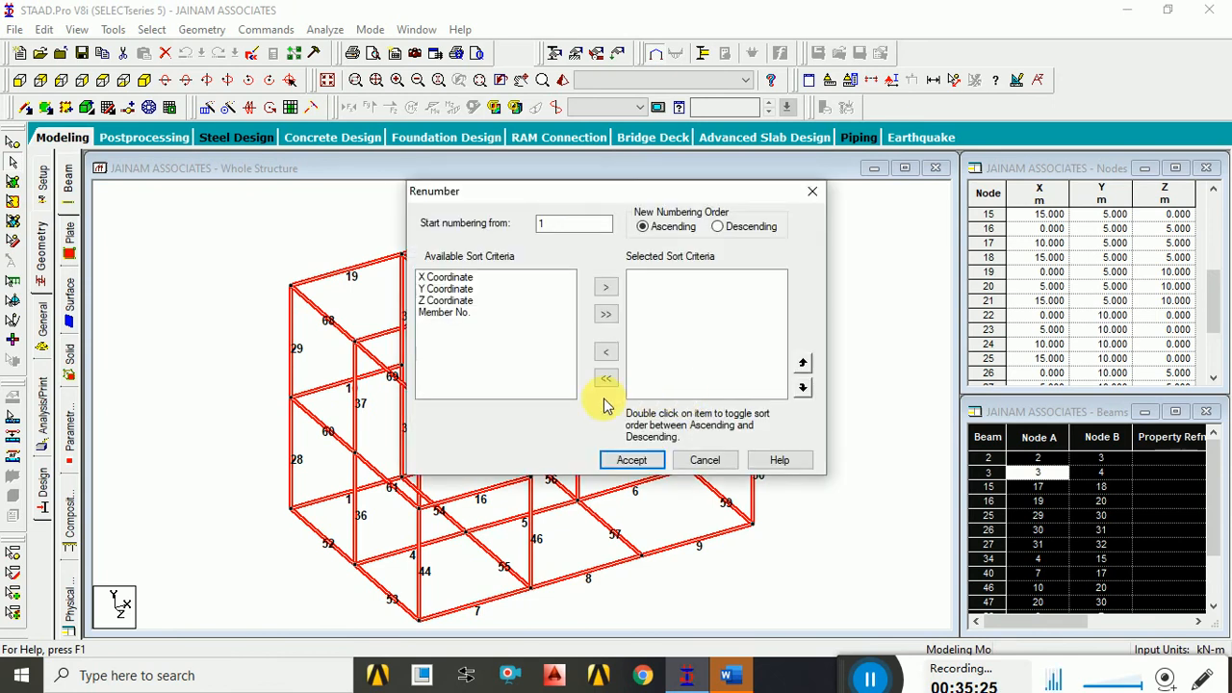
click(486, 288)
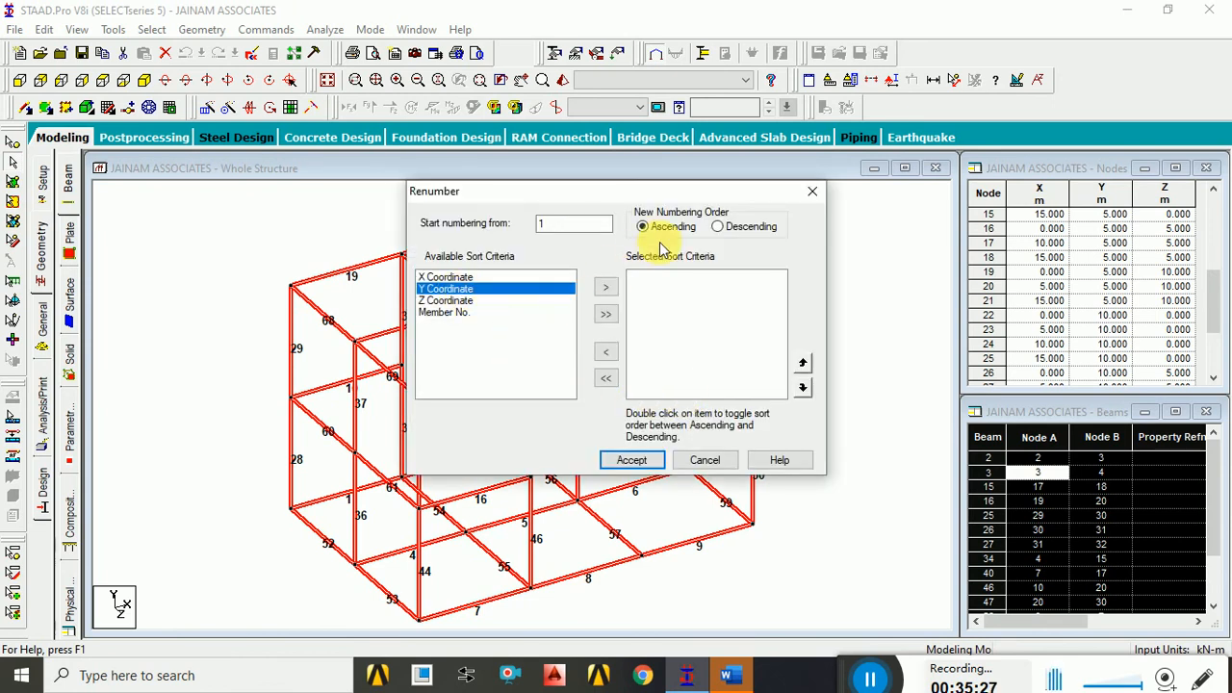
click(606, 287)
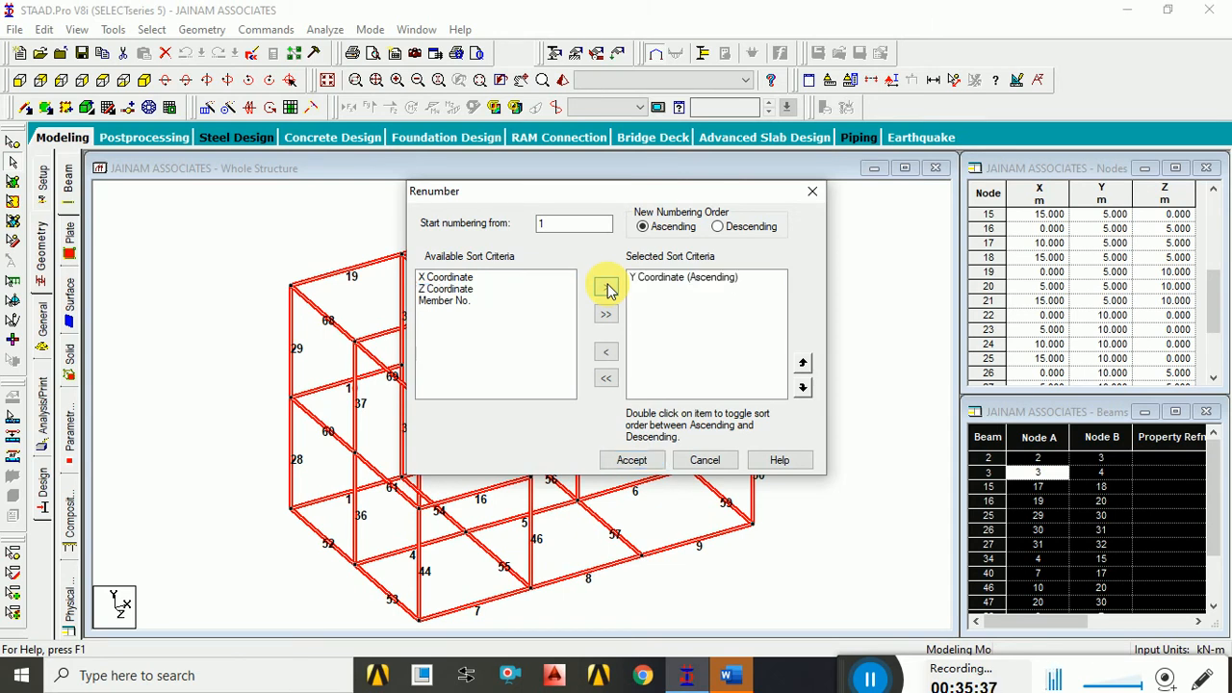
click(690, 280)
click(635, 461)
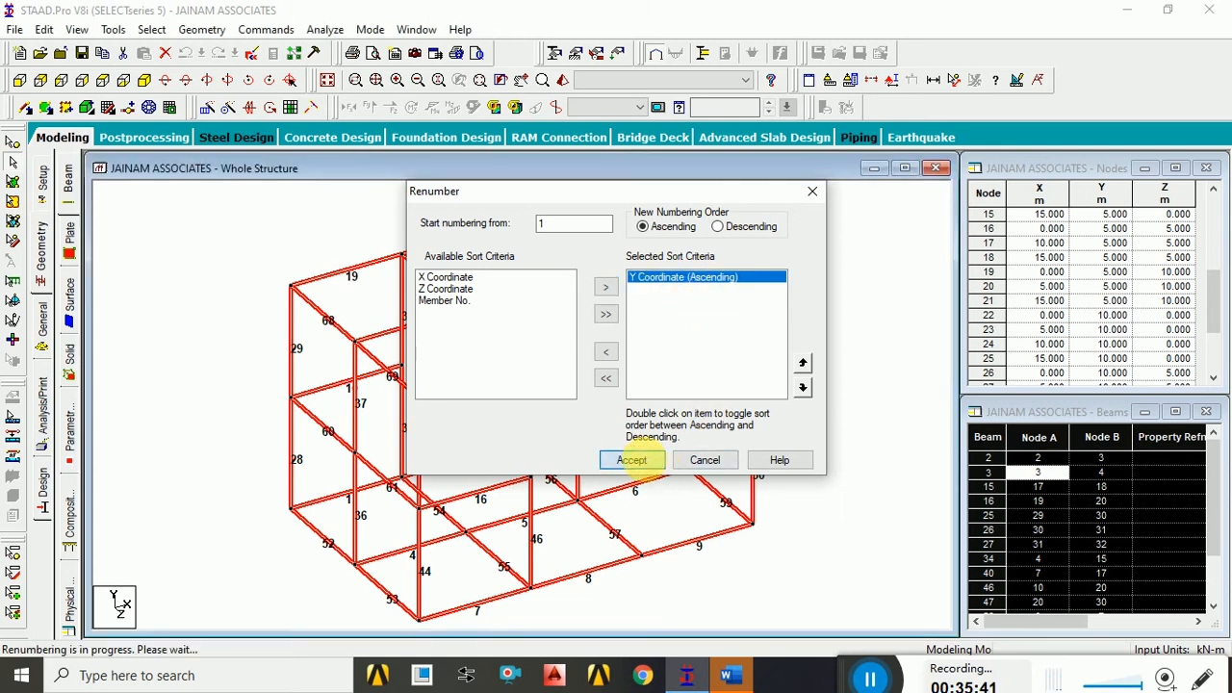
click(660, 378)
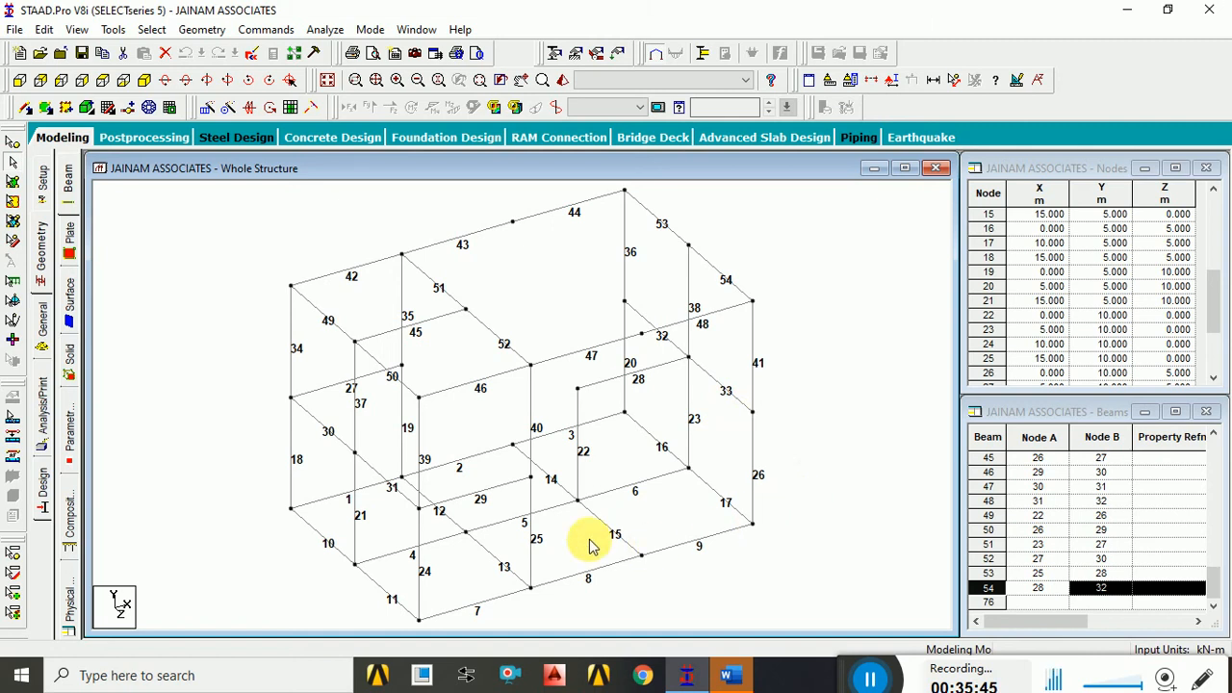
Check the numbering sequence of the base-level beams running along X, row by row from beam 1 to beam 9.
click(353, 504)
click(330, 497)
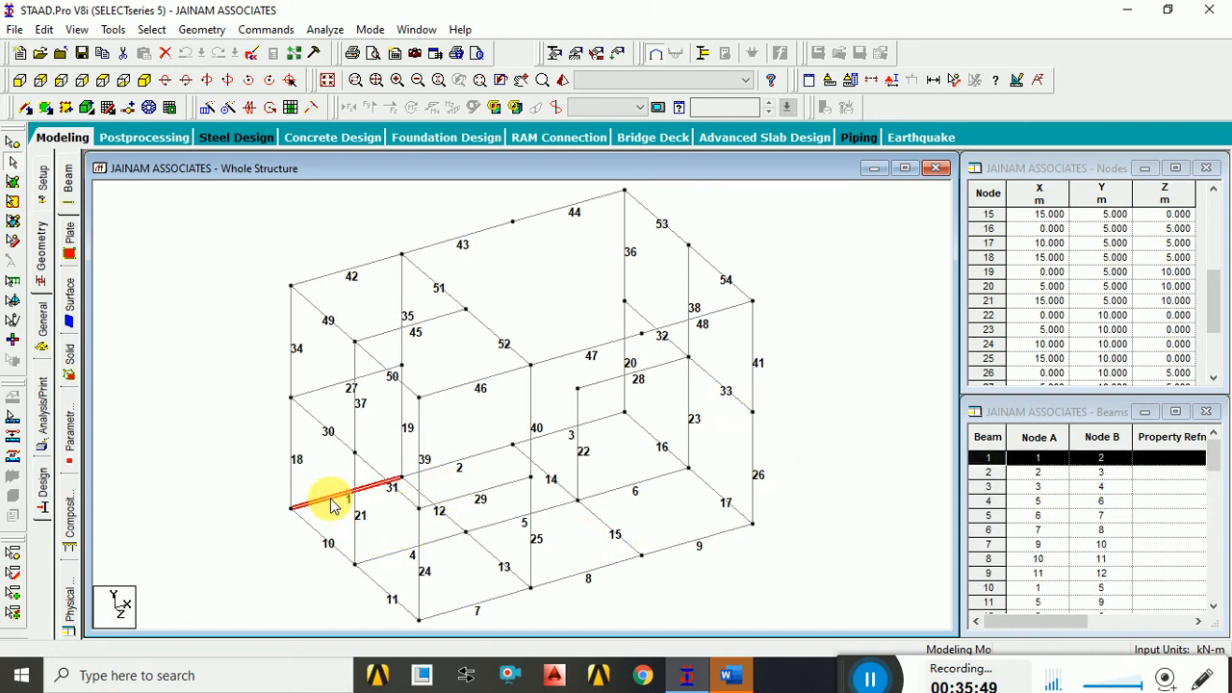
click(468, 459)
click(550, 434)
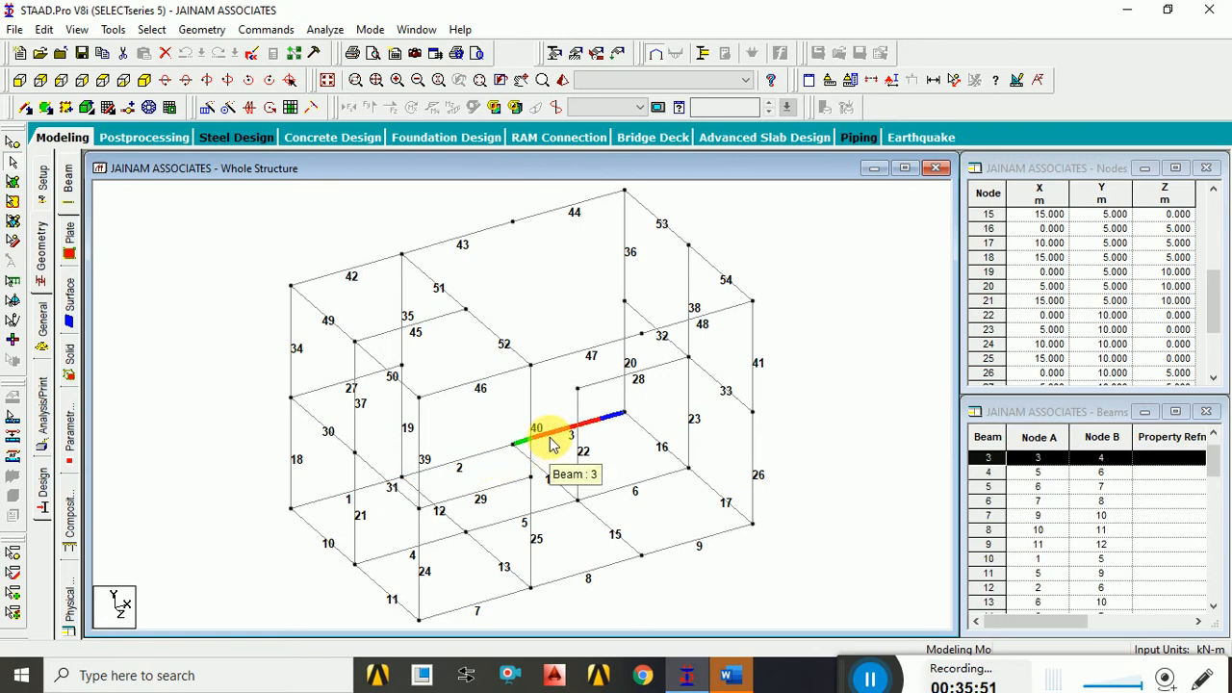
click(381, 557)
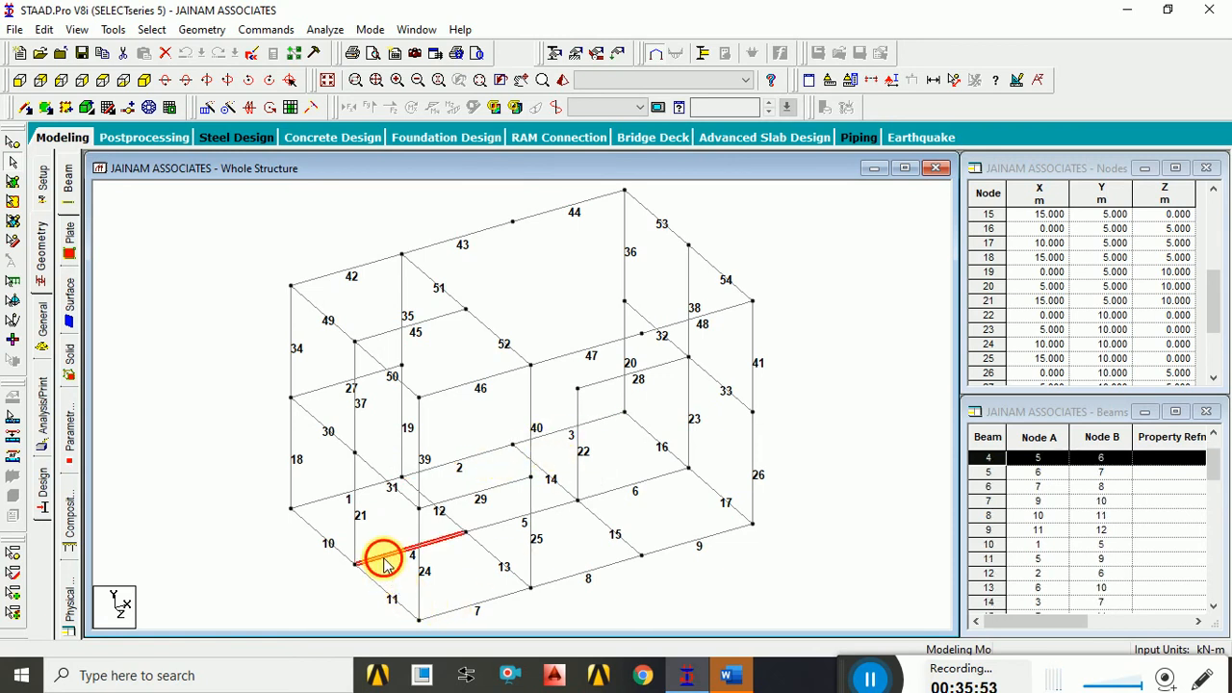
click(521, 520)
click(600, 495)
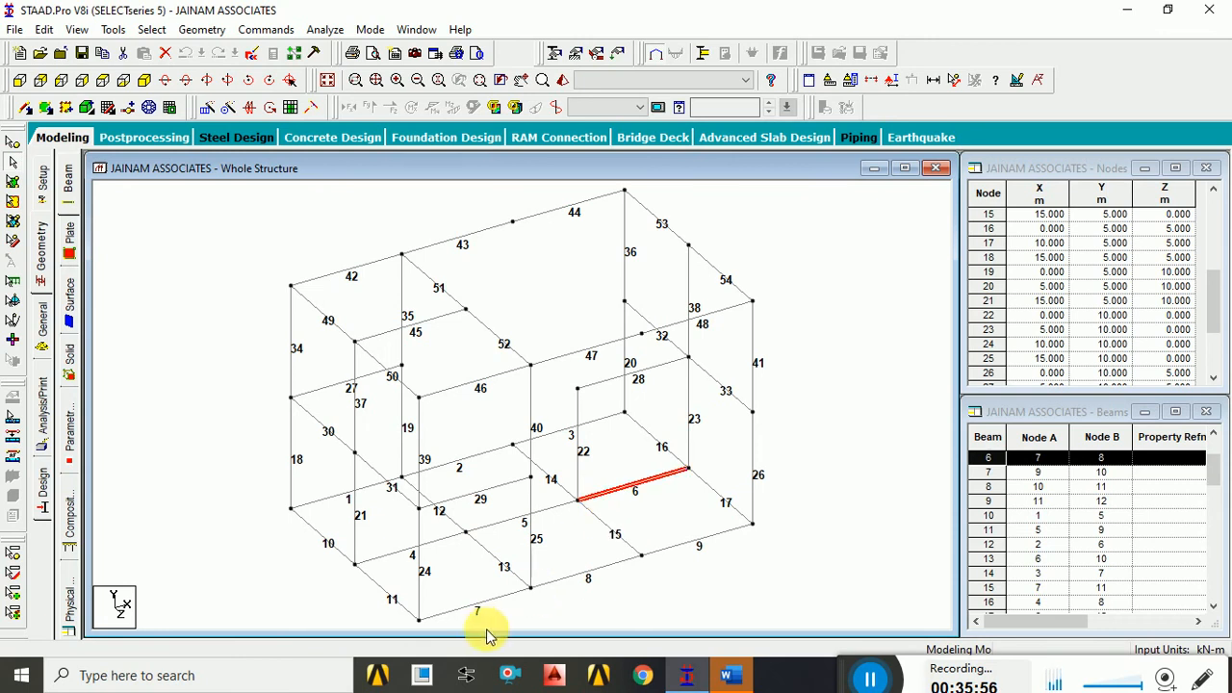
click(463, 609)
click(581, 576)
click(665, 550)
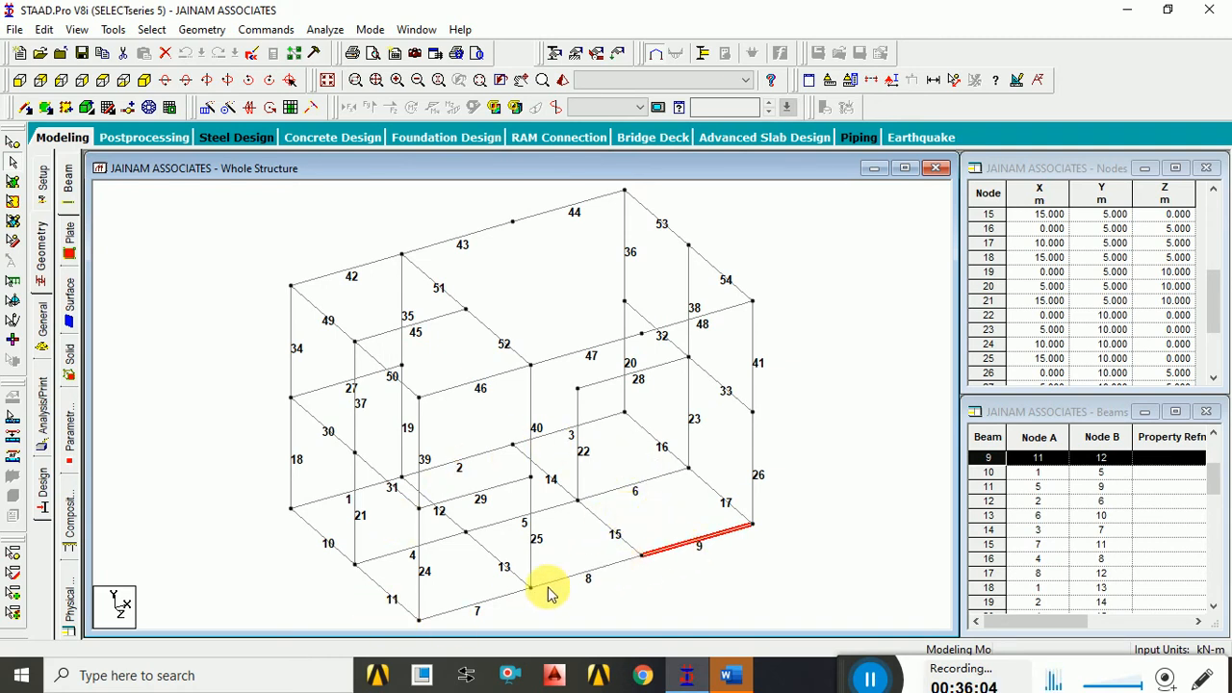
Check the numbering sequence of the base-level beams running along Z, from beam 10 to beam 17.
click(327, 547)
click(387, 590)
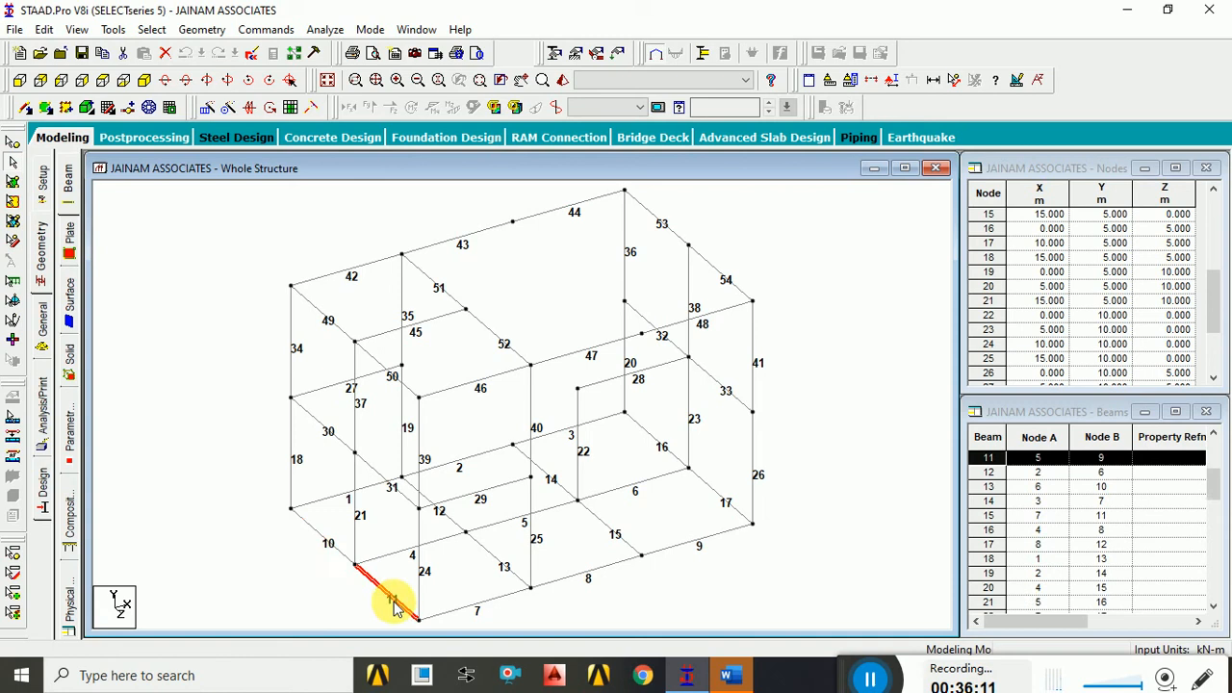
click(436, 507)
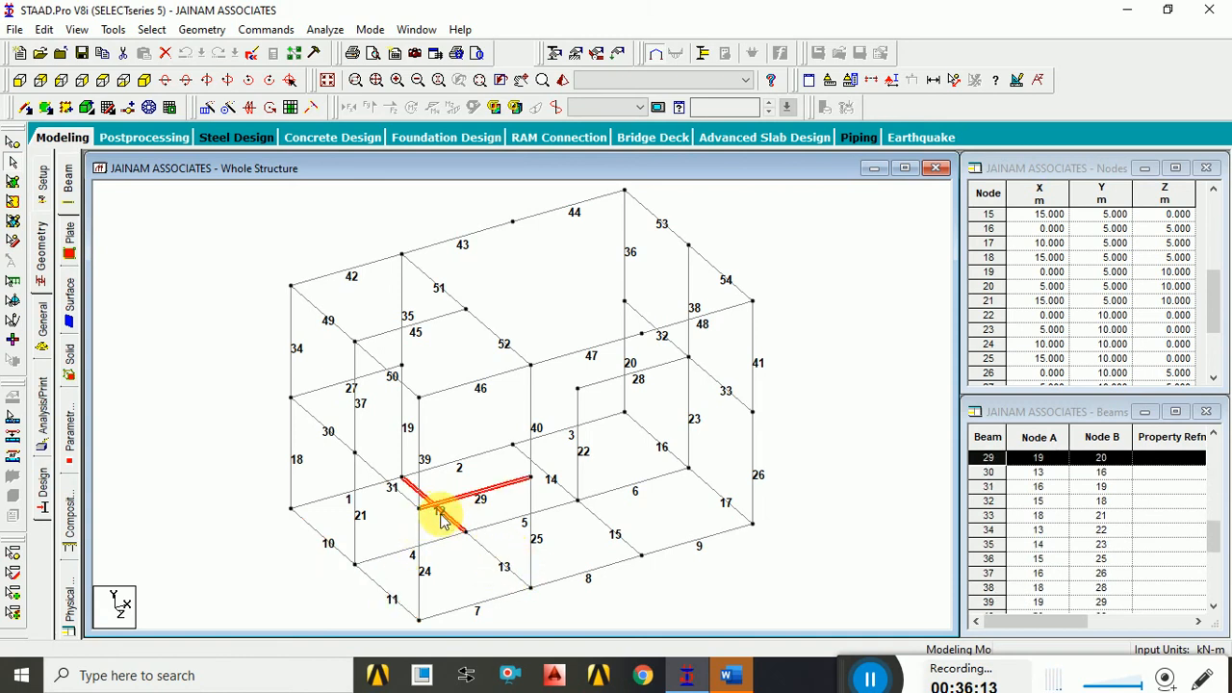
click(441, 518)
click(503, 566)
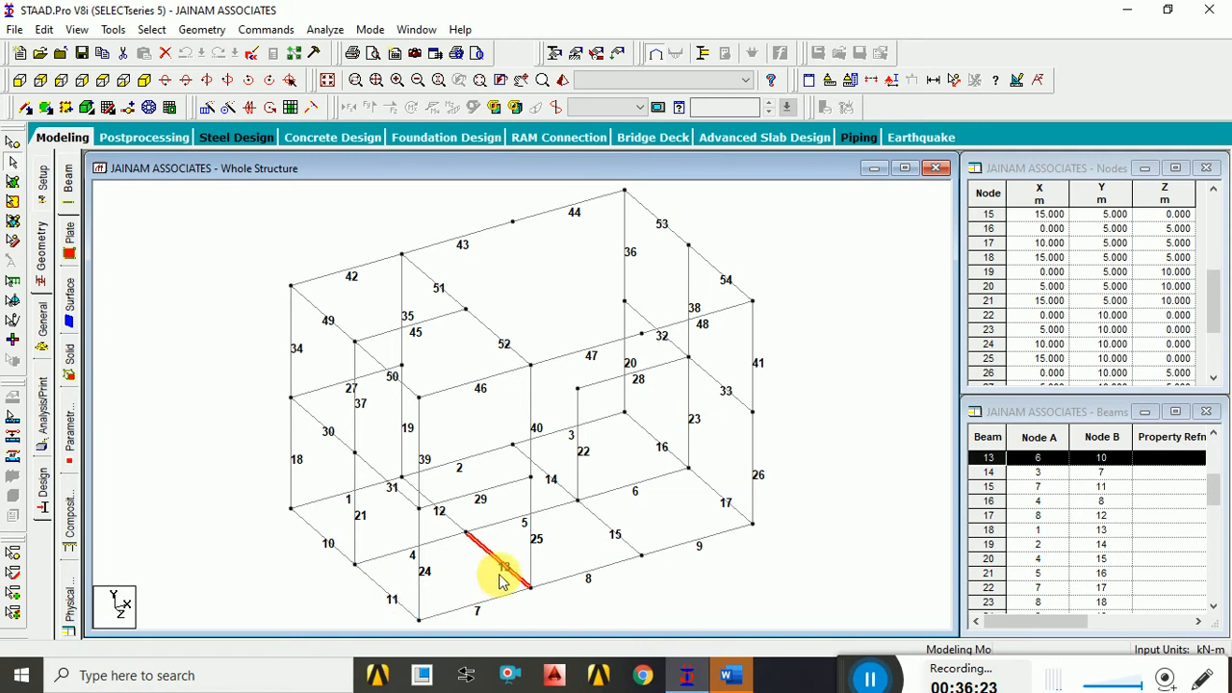
click(546, 479)
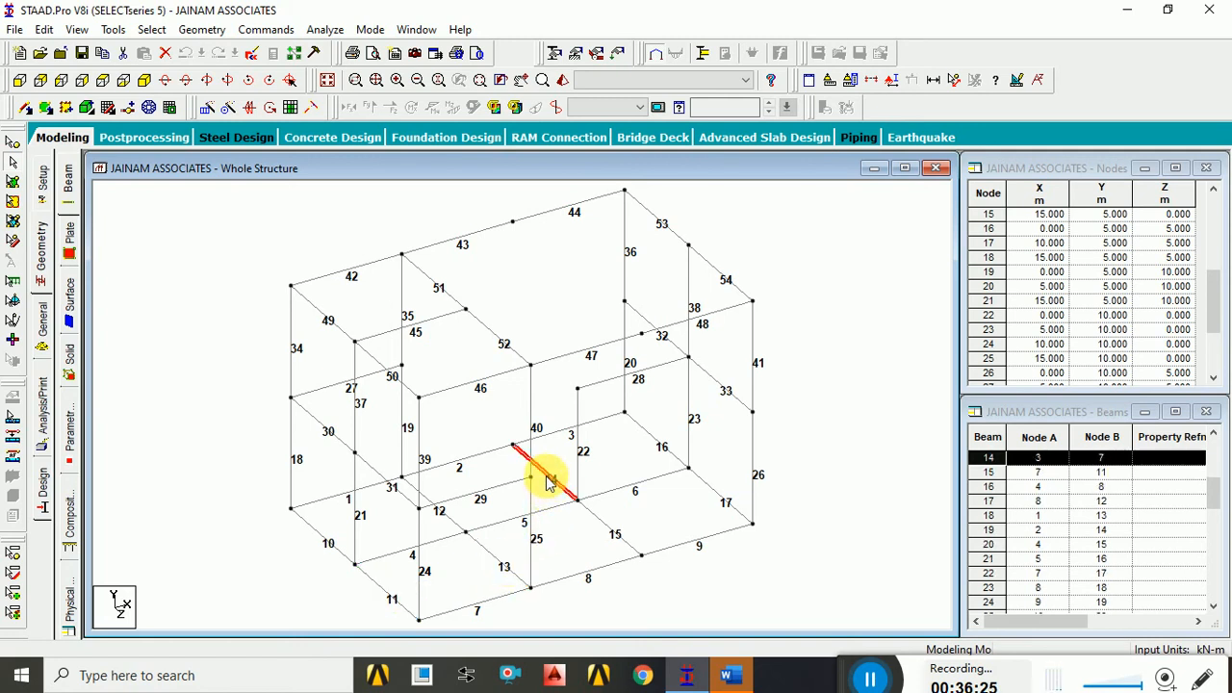
click(620, 528)
click(689, 465)
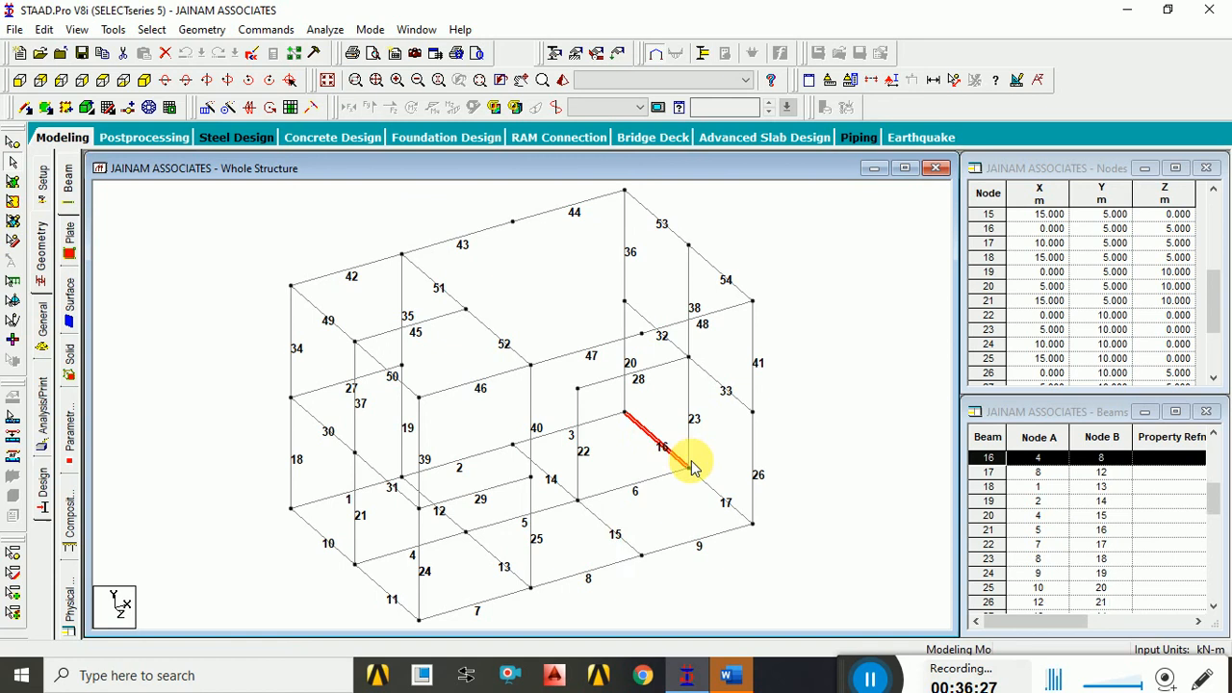
click(722, 506)
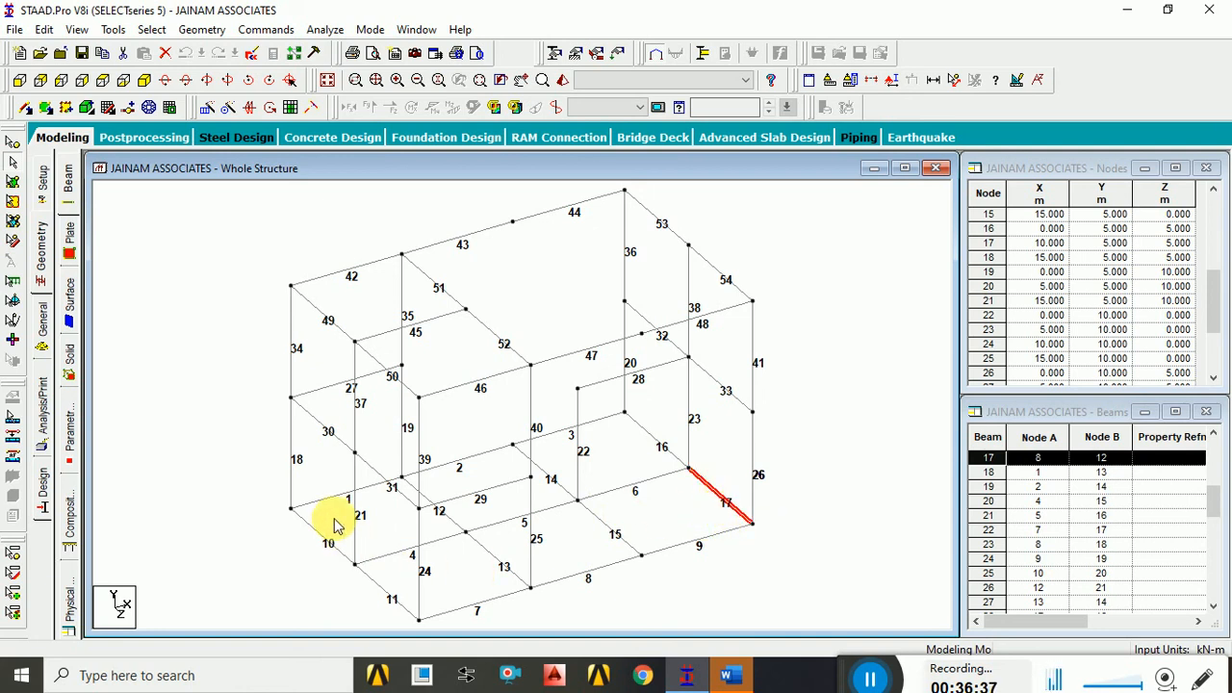
Check the numbering sequence of the lower-storey columns row by row, from beam 18 to beam 26.
click(292, 466)
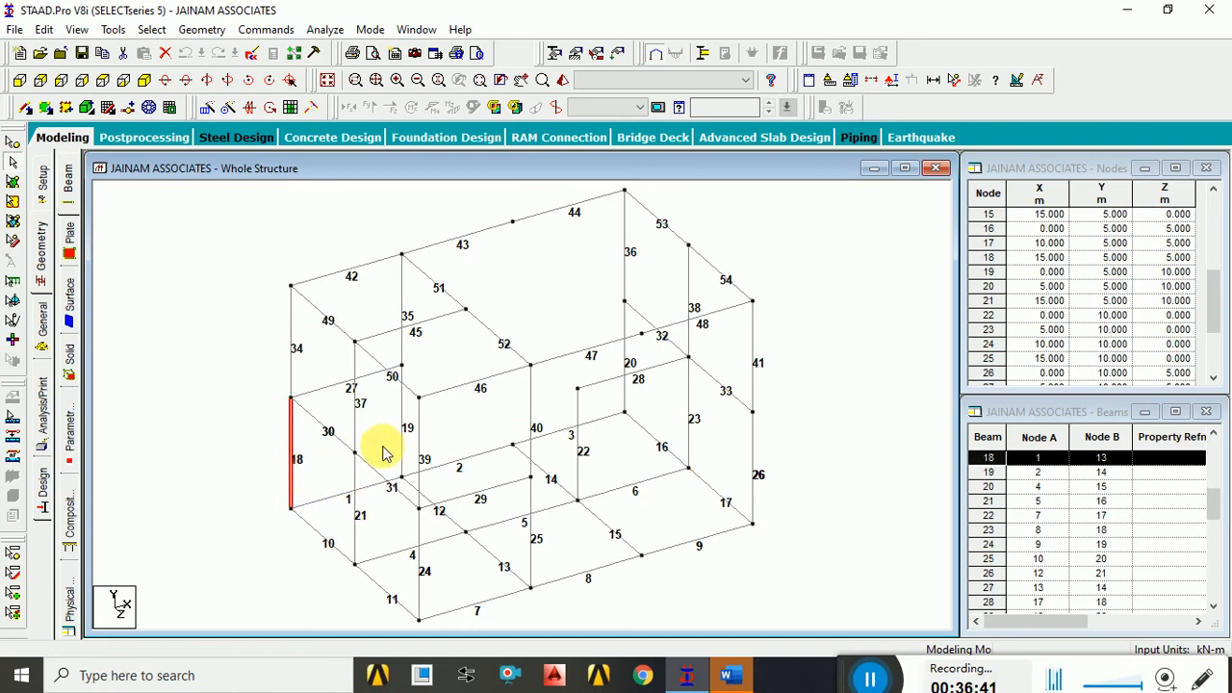
click(402, 423)
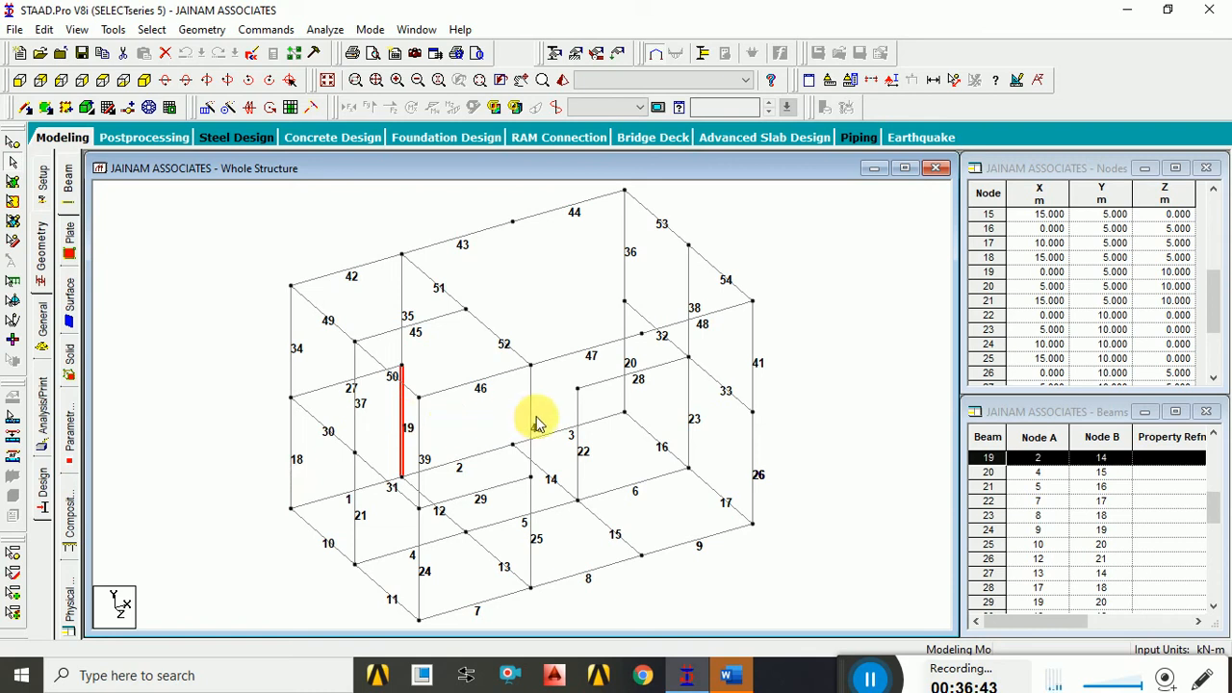
click(625, 358)
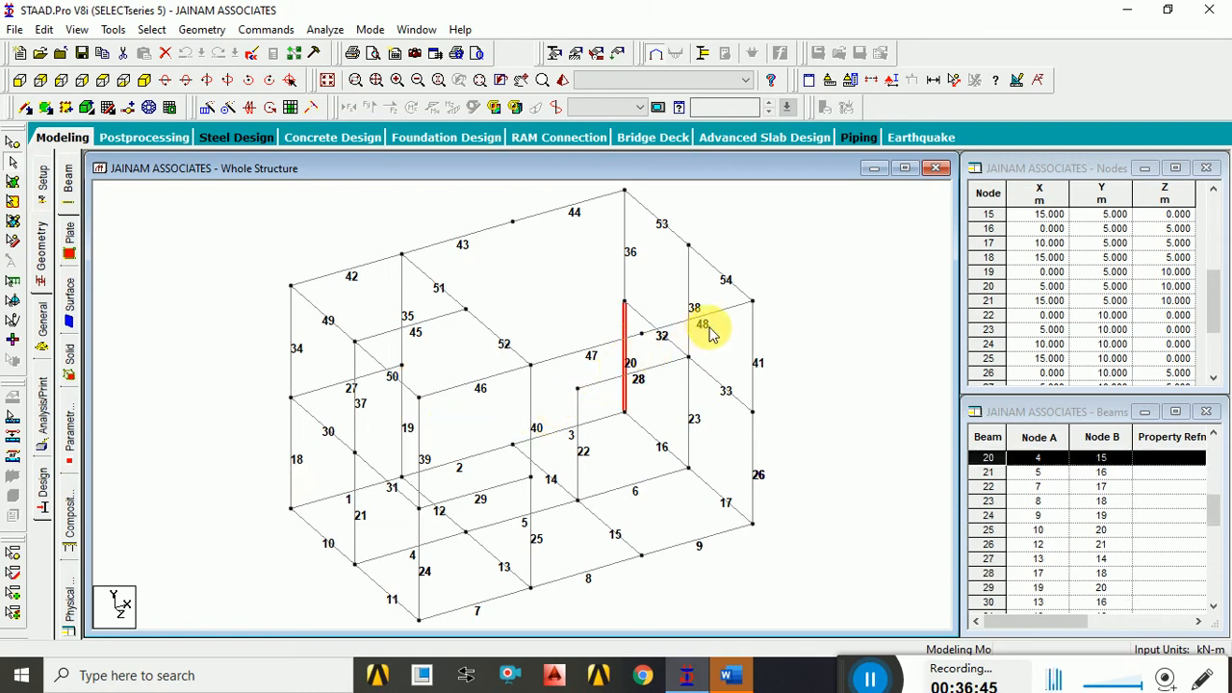
click(355, 512)
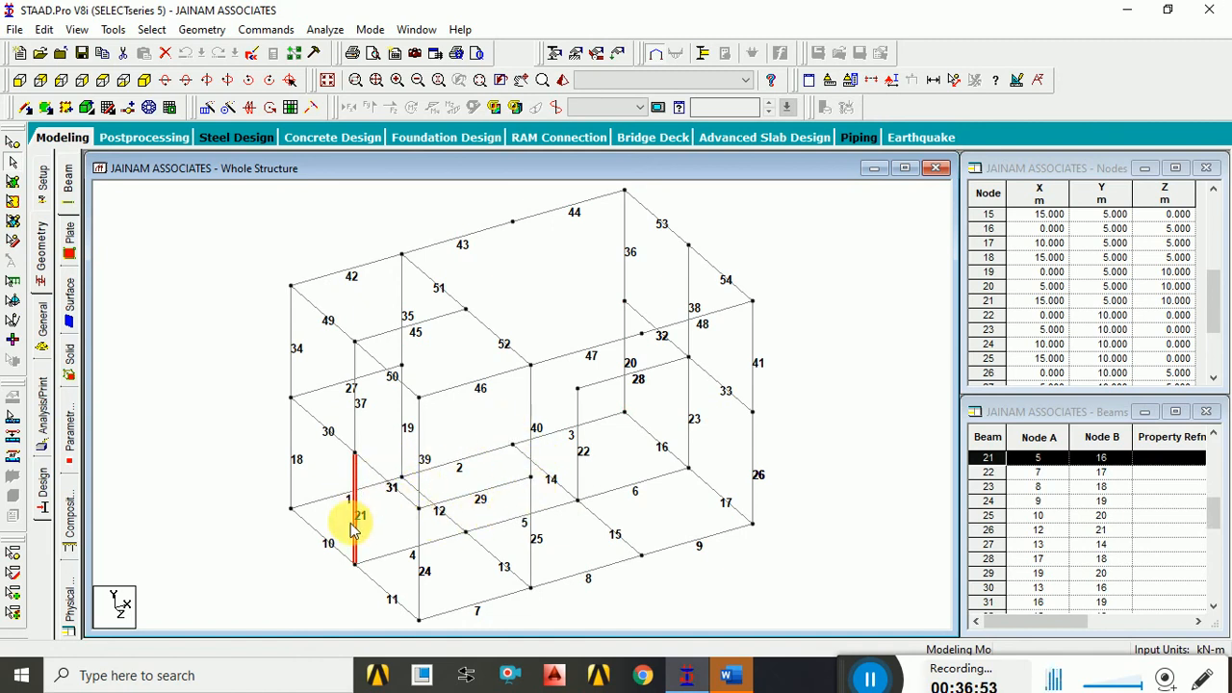
click(577, 450)
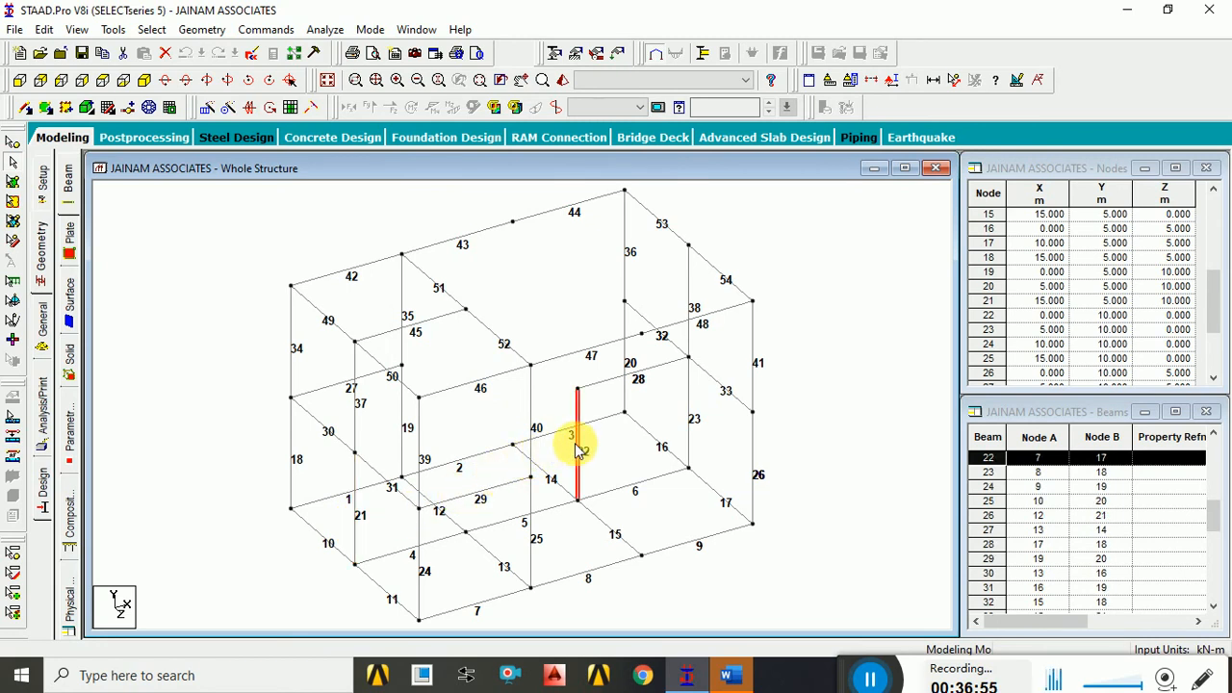
click(691, 420)
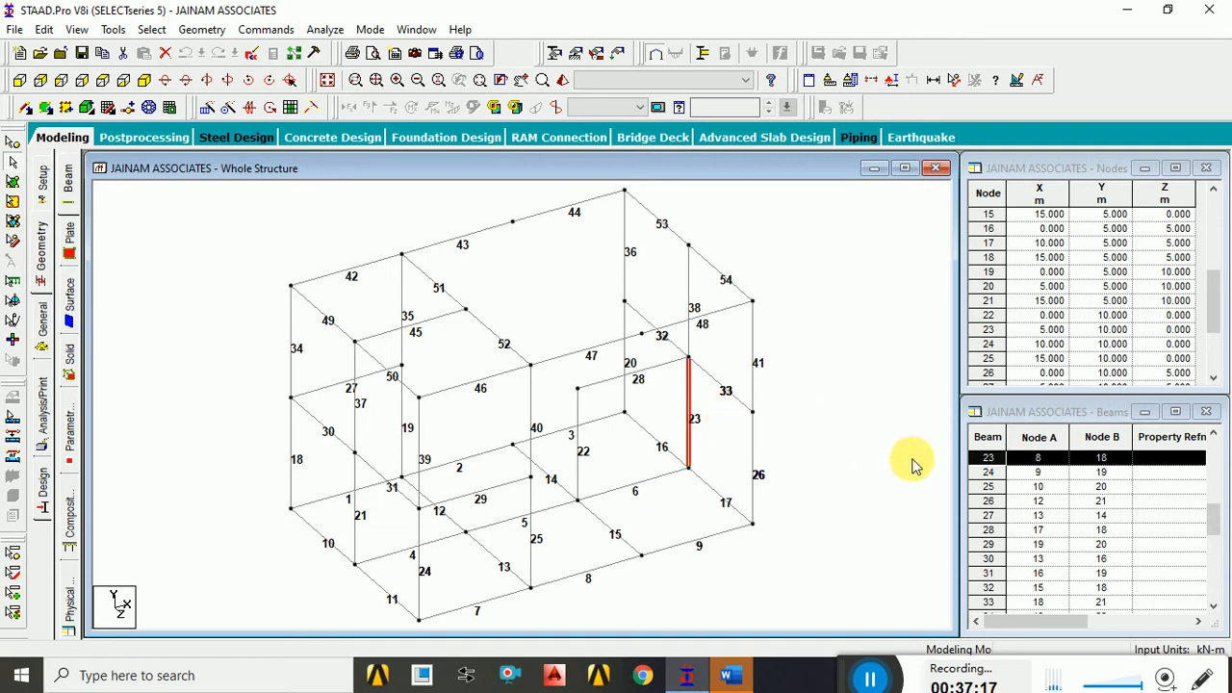
click(983, 472)
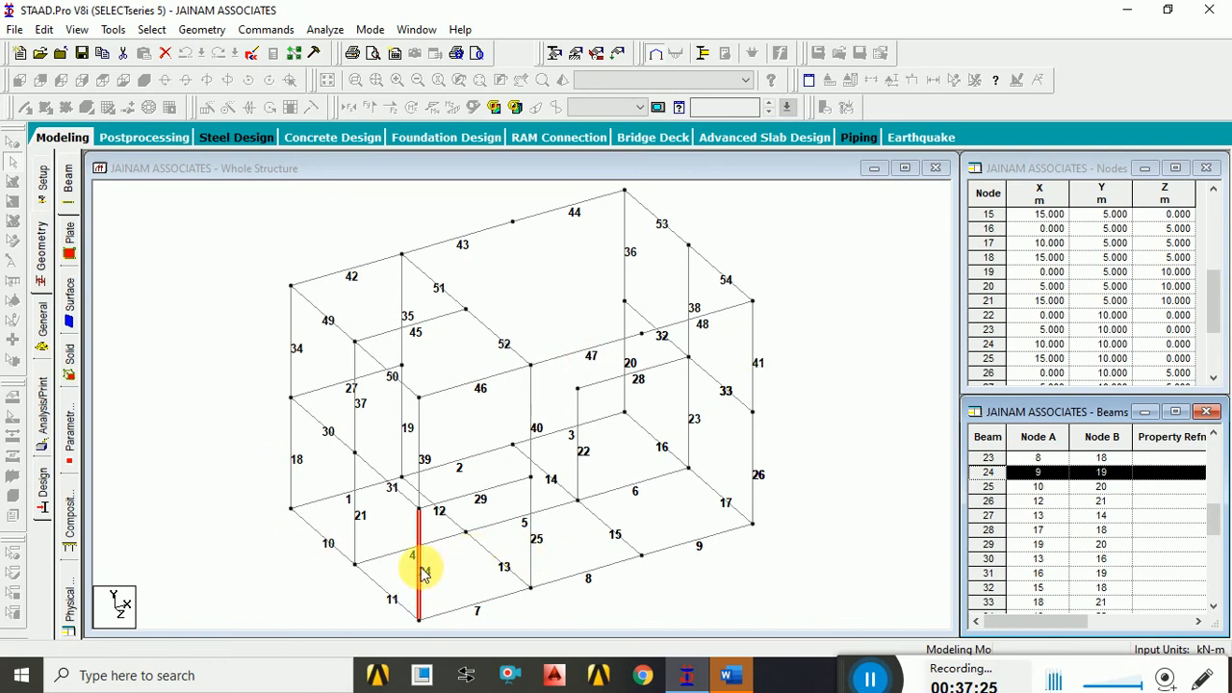
click(530, 554)
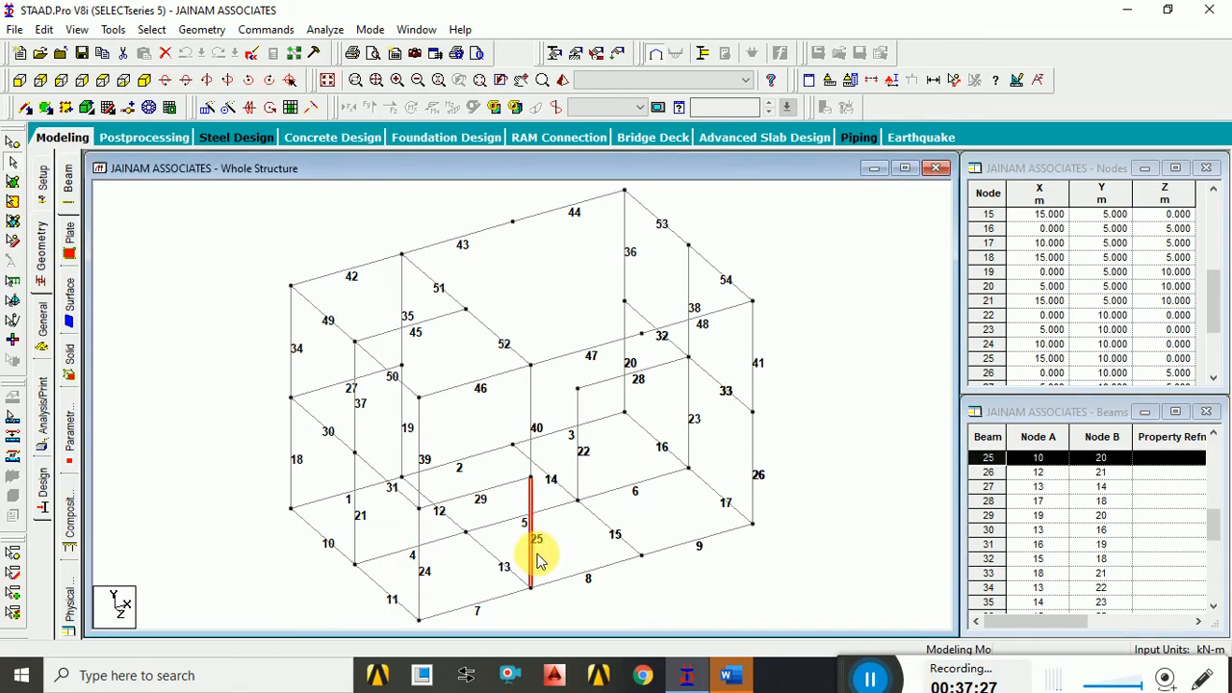
click(752, 481)
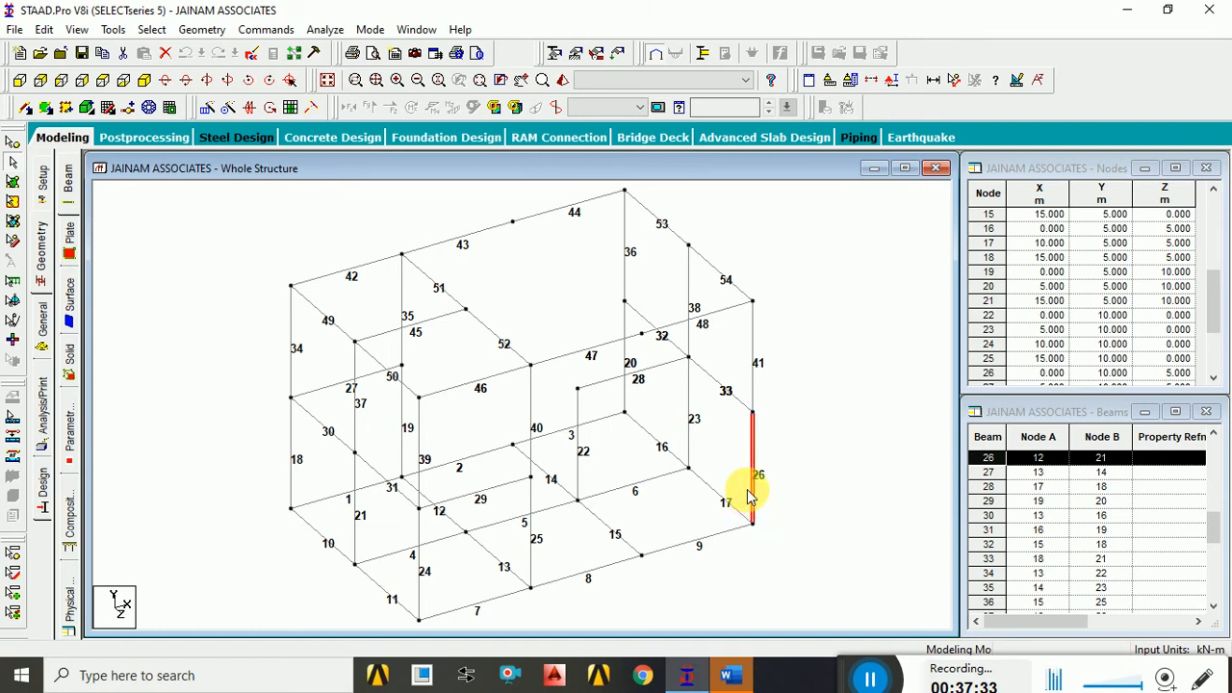
Check the numbering sequence of the mid-level beams, along X from beam 27 to 29 and along Z from beam 30 to 31.
click(338, 389)
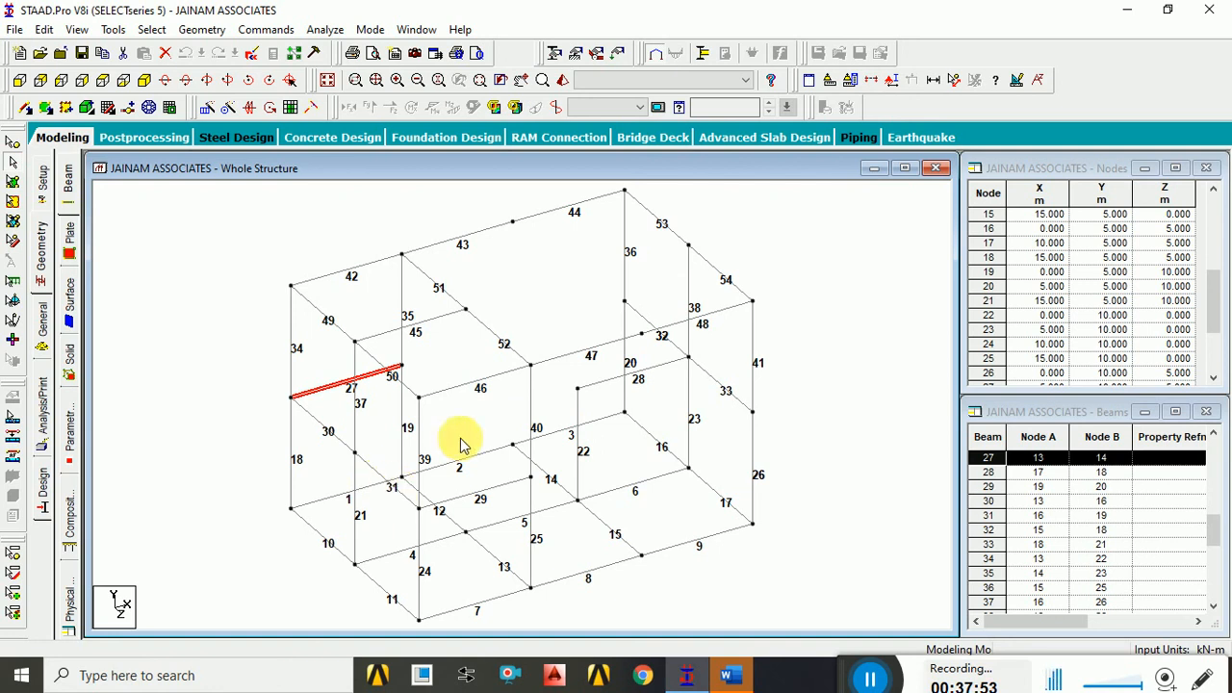
click(647, 372)
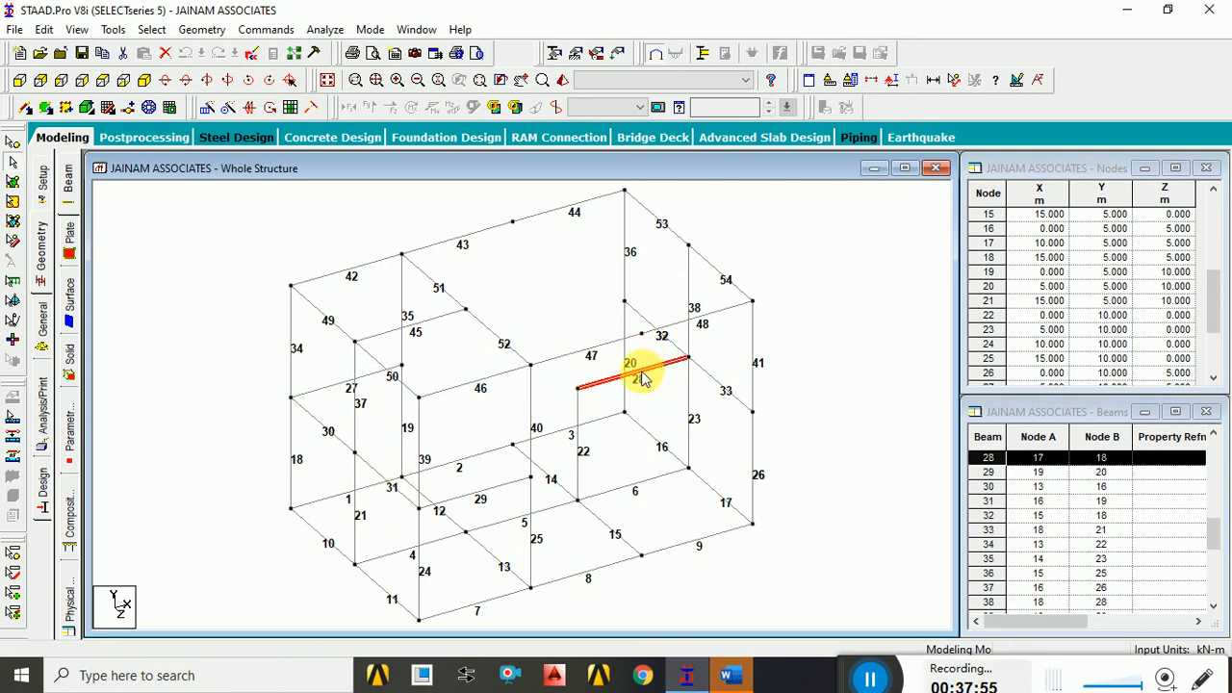
click(347, 386)
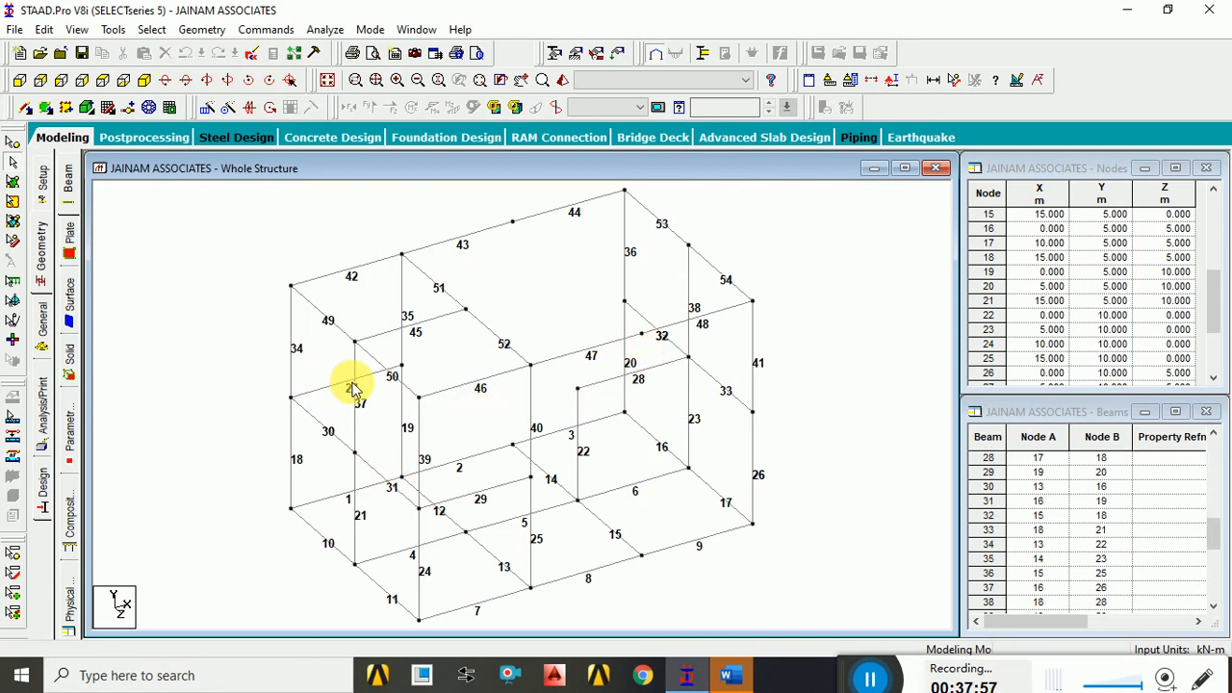
click(639, 382)
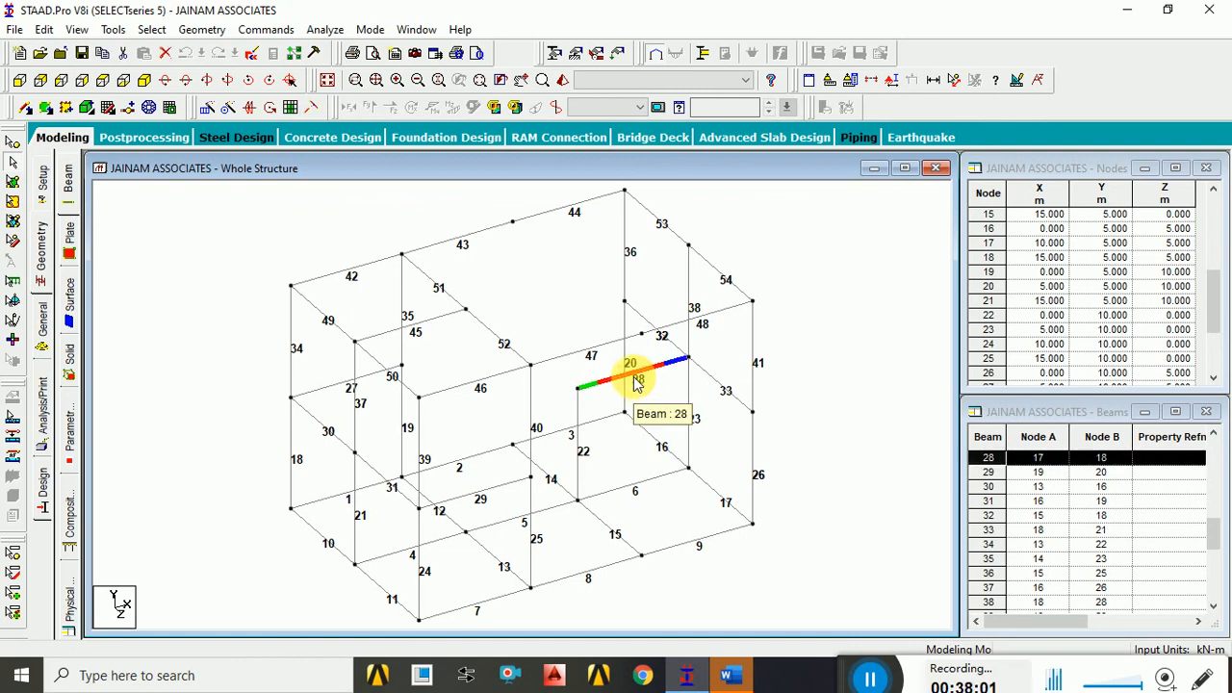
click(486, 494)
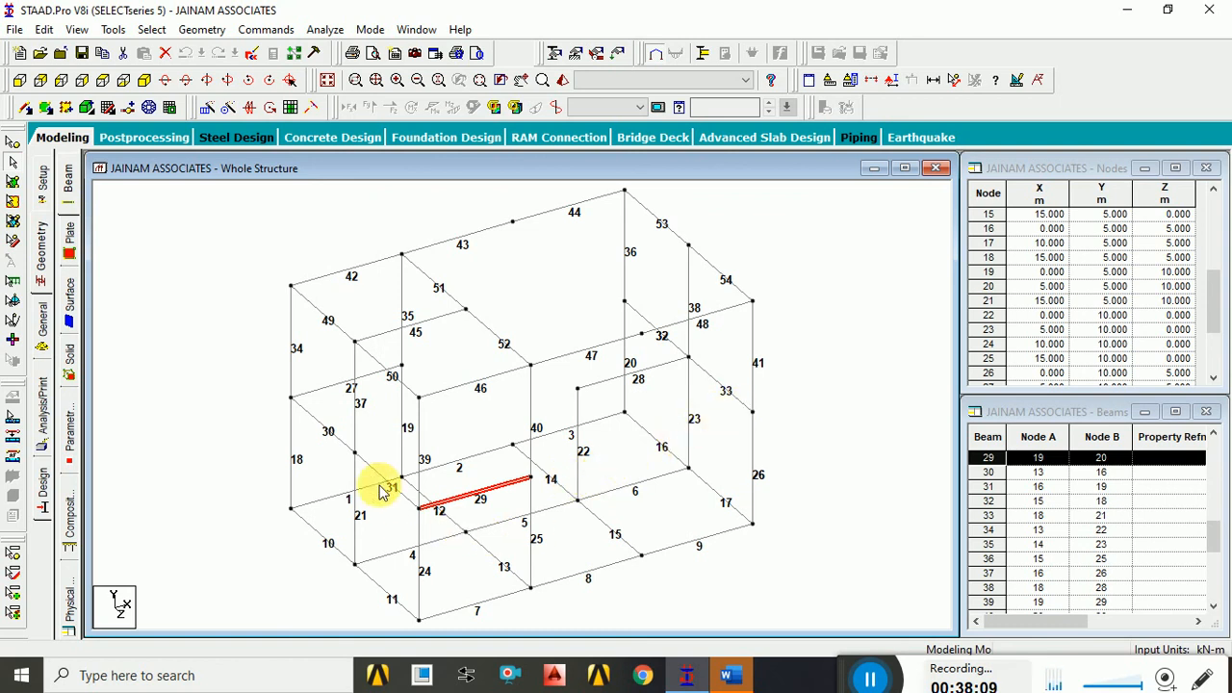
click(327, 432)
click(393, 483)
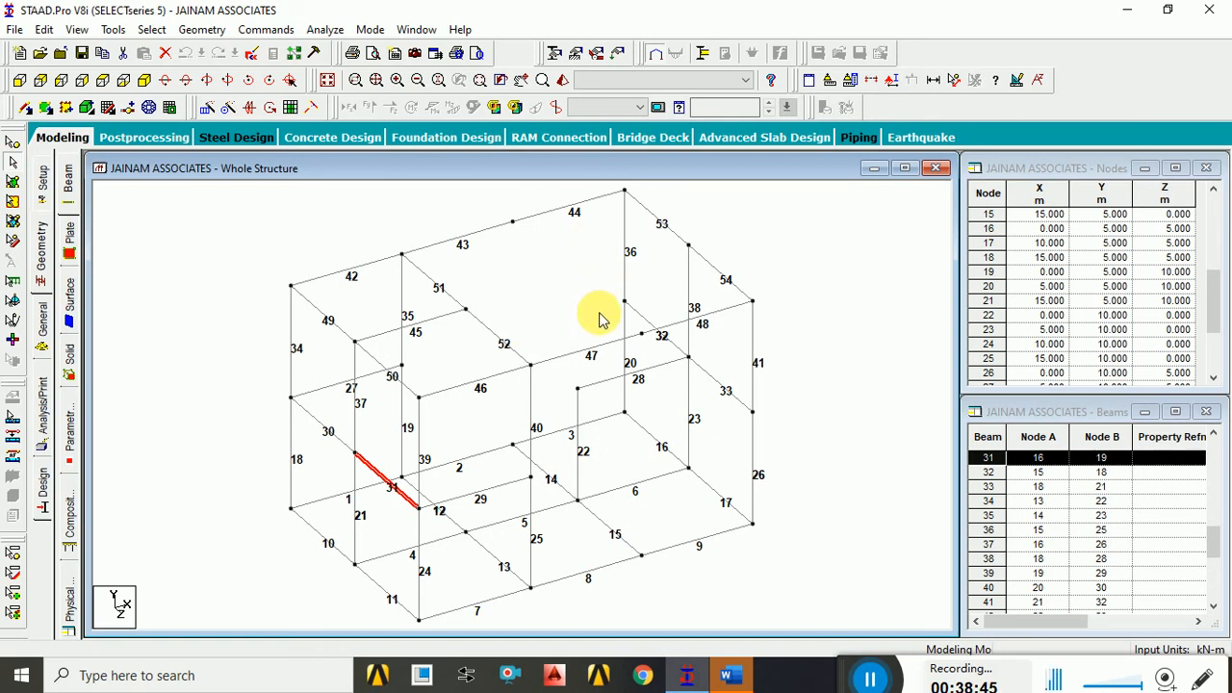
Examine the numbering of mid-level beam 32, the upper-storey columns and the top-level beams around beams 45 to 52.
click(487, 330)
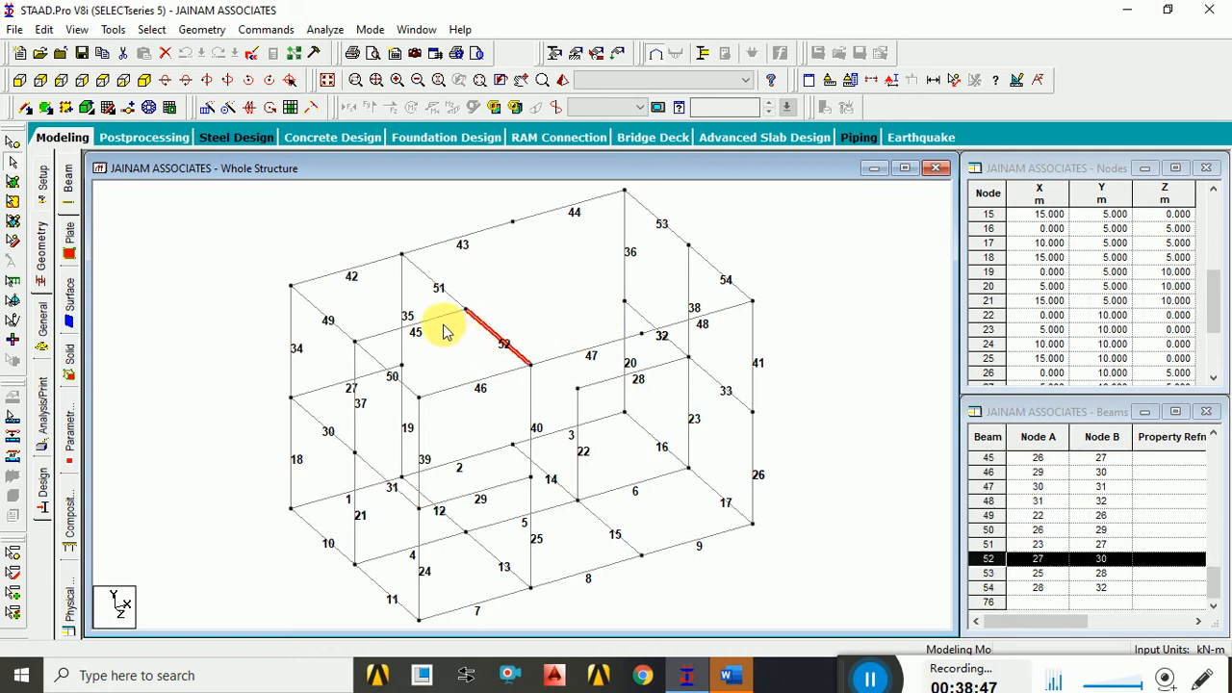
click(442, 319)
ctrl+click(461, 304)
ctrl+click(472, 315)
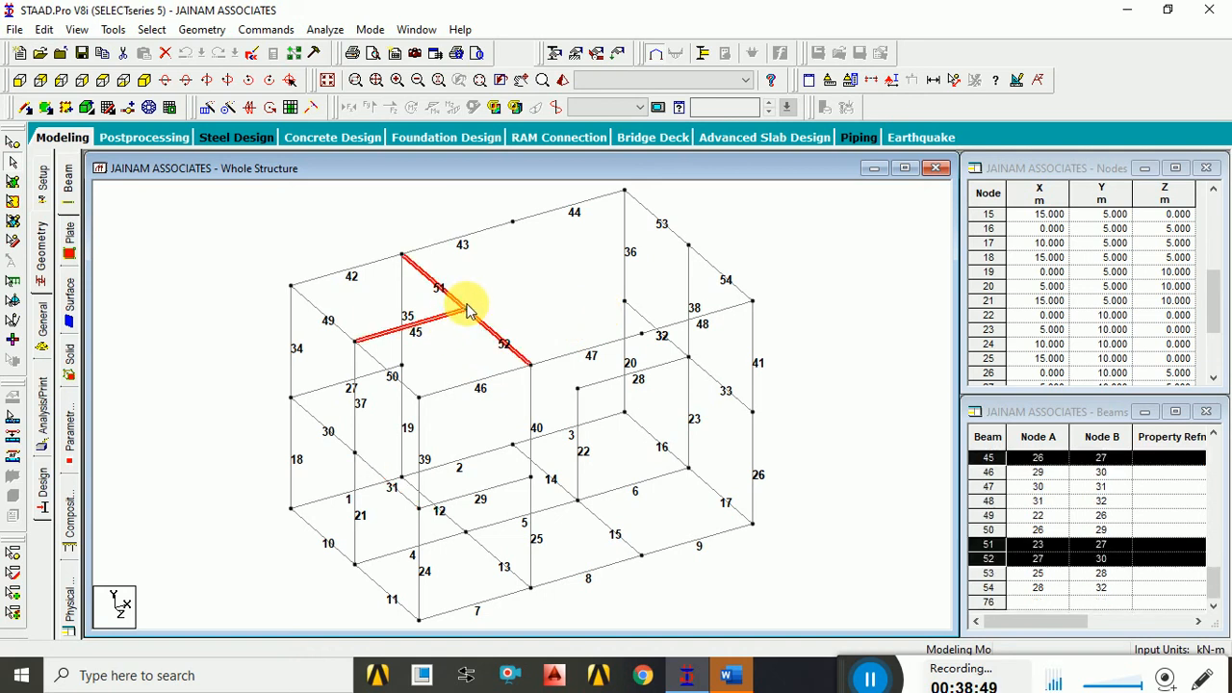
click(626, 291)
click(643, 320)
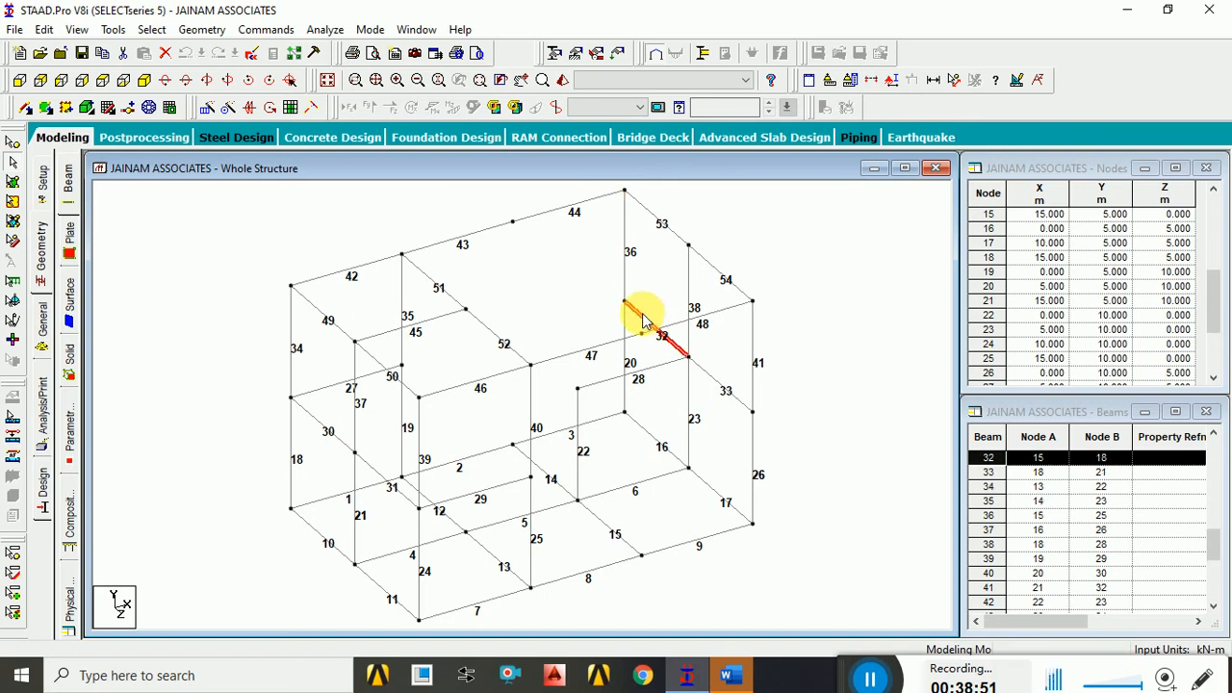
click(626, 327)
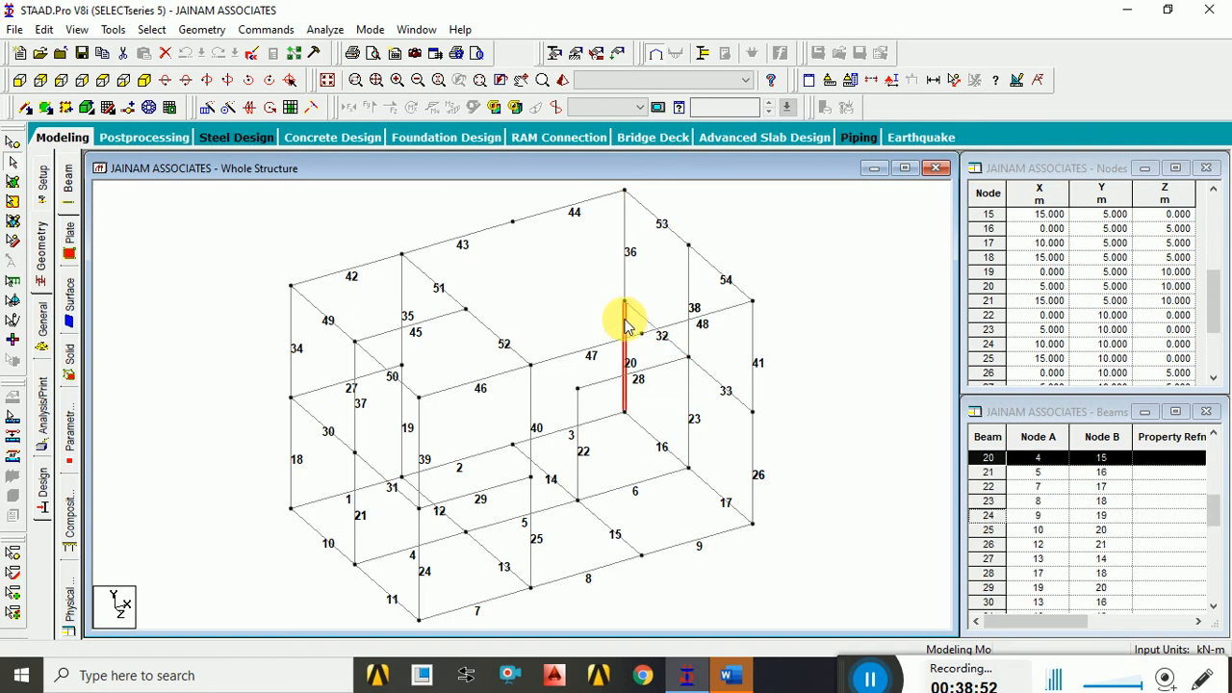
click(530, 366)
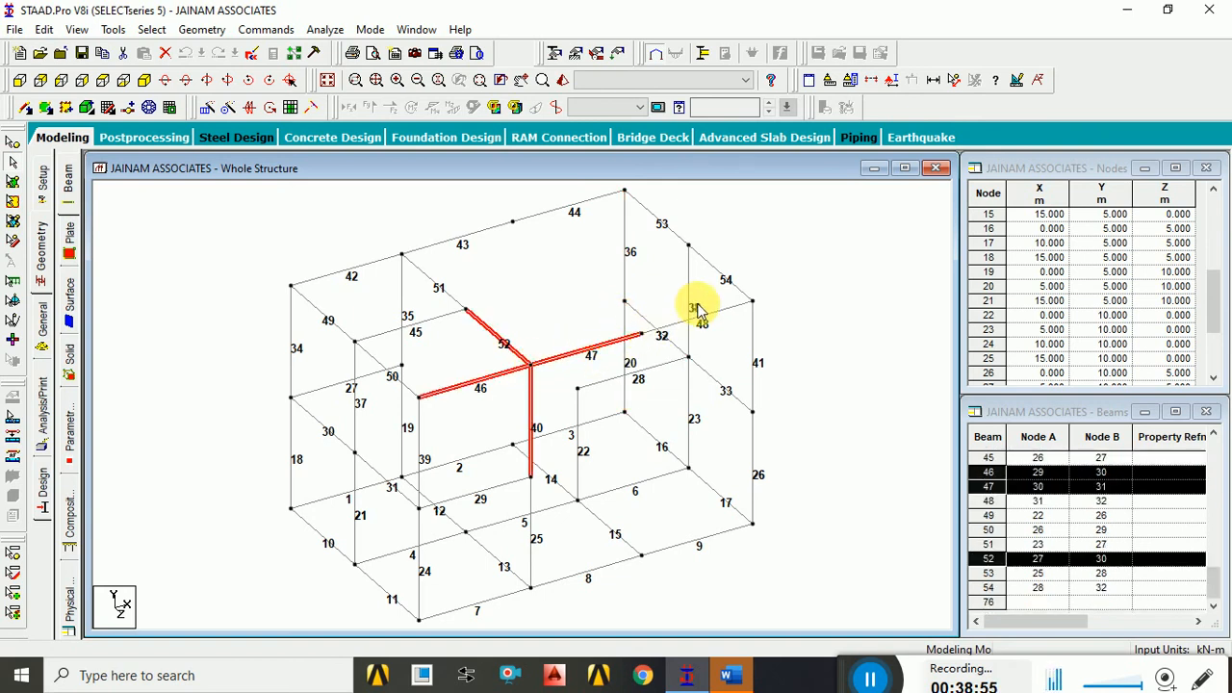
click(703, 332)
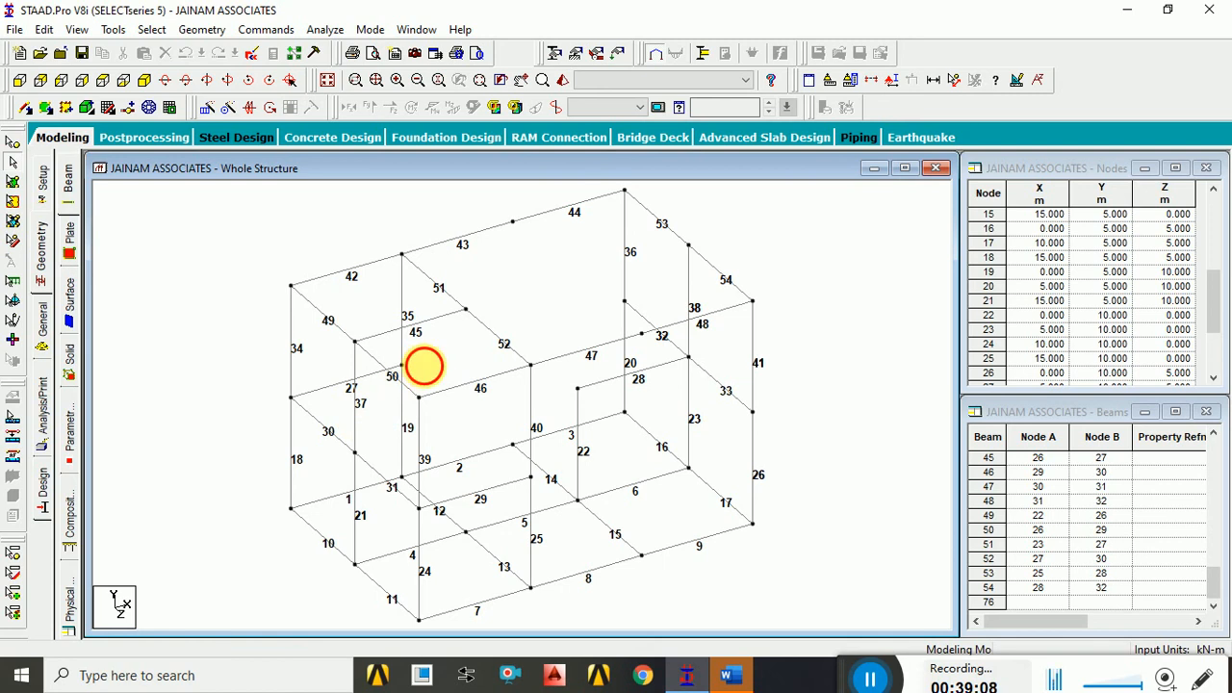
click(404, 294)
click(535, 278)
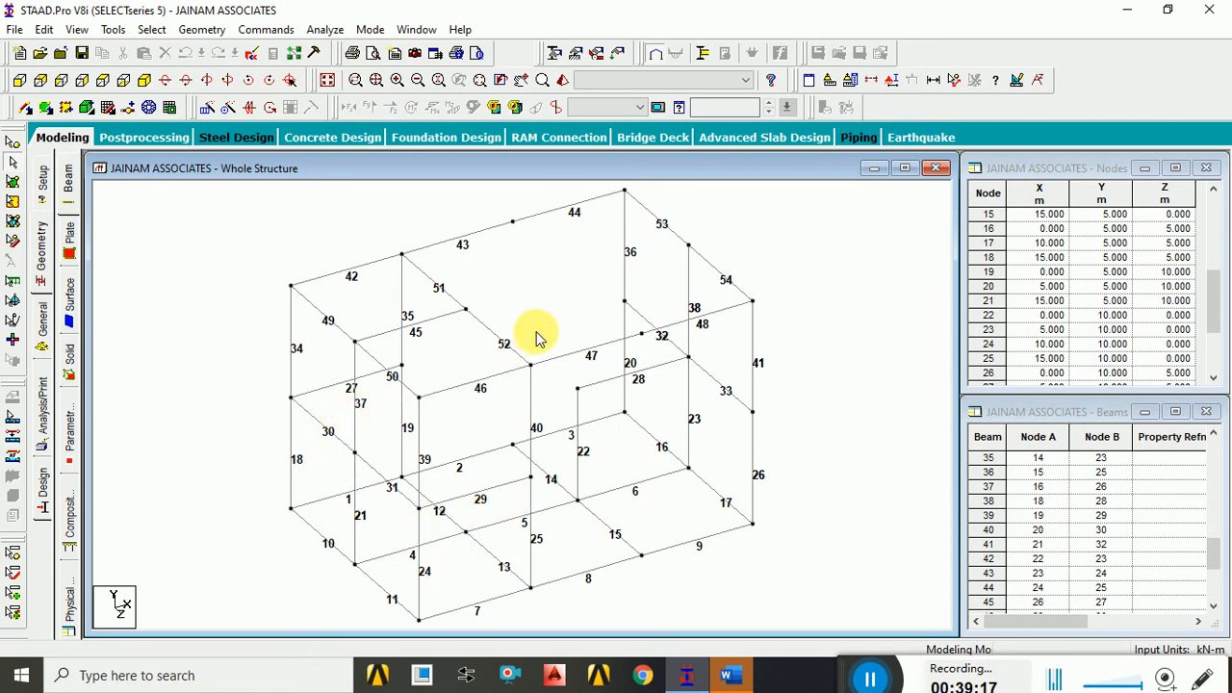
Select the whole structure and renumber its nodes from 1 in ascending order, using the ascending Y coordinate as the sort criterion.
click(13, 243)
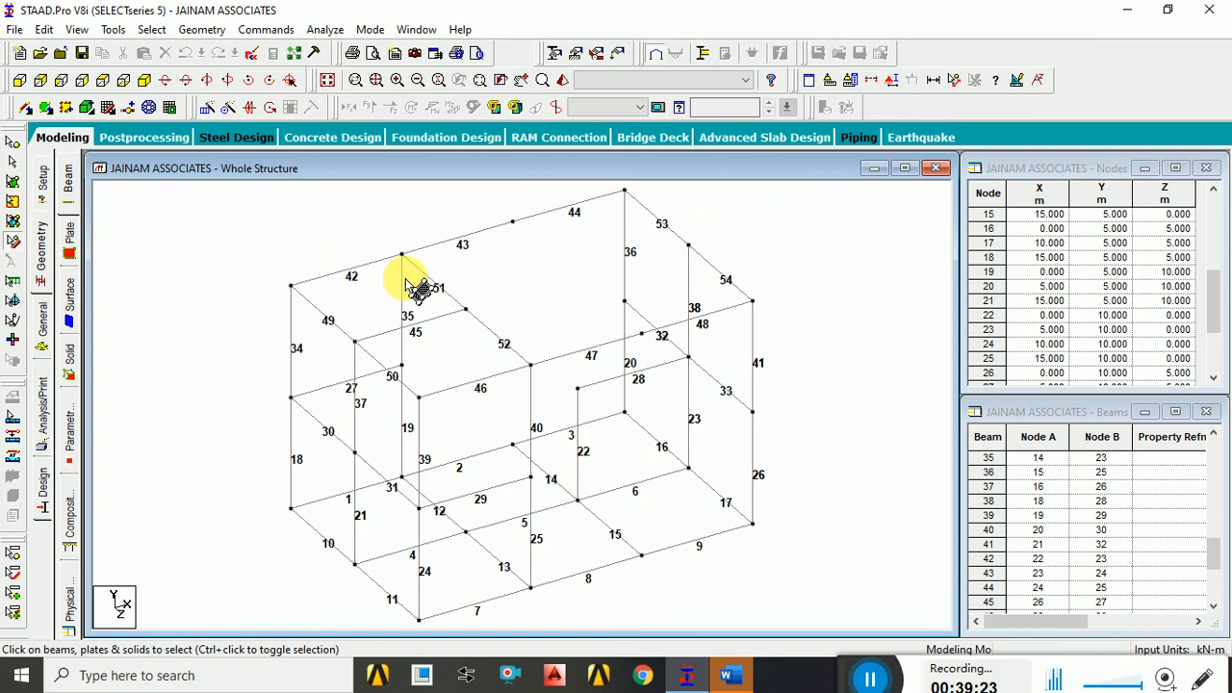
key(ctrl+a)
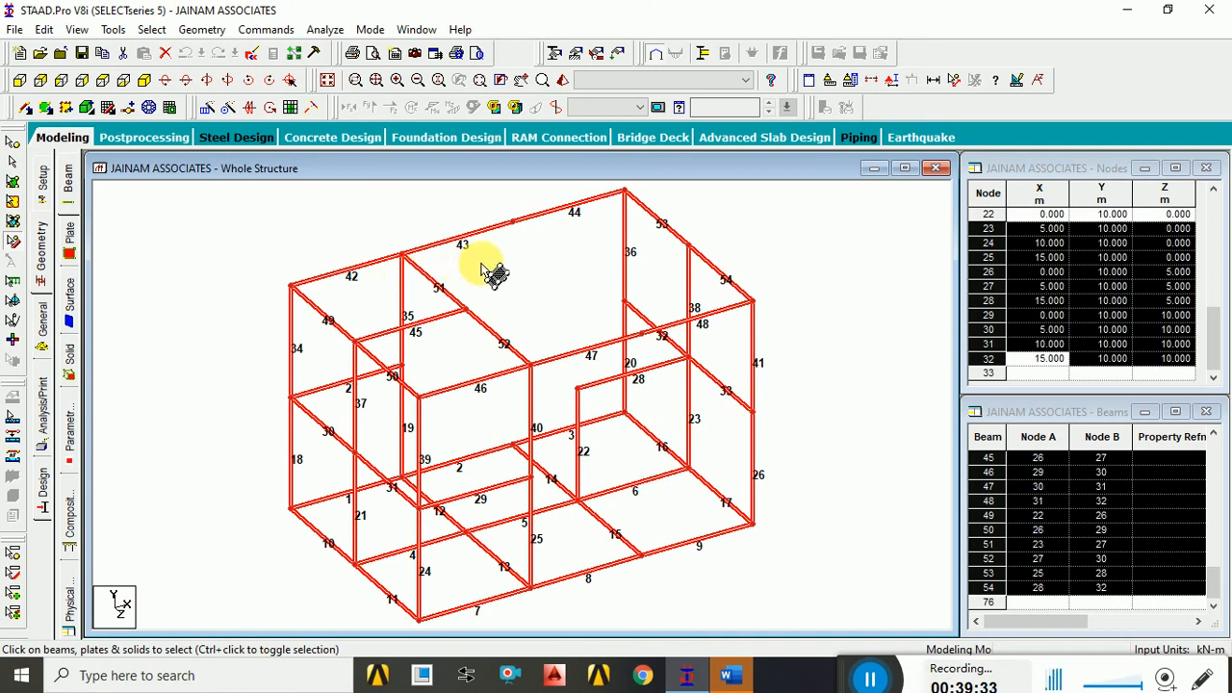
click(220, 30)
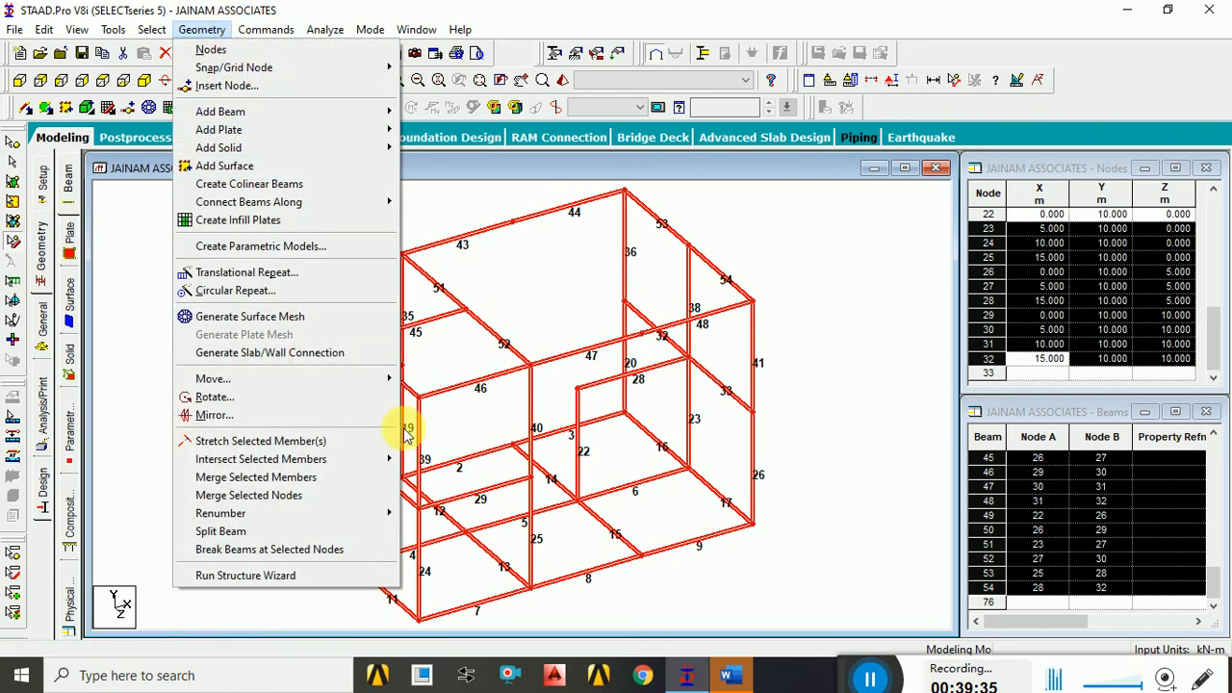
mouse_move(387, 521)
click(419, 510)
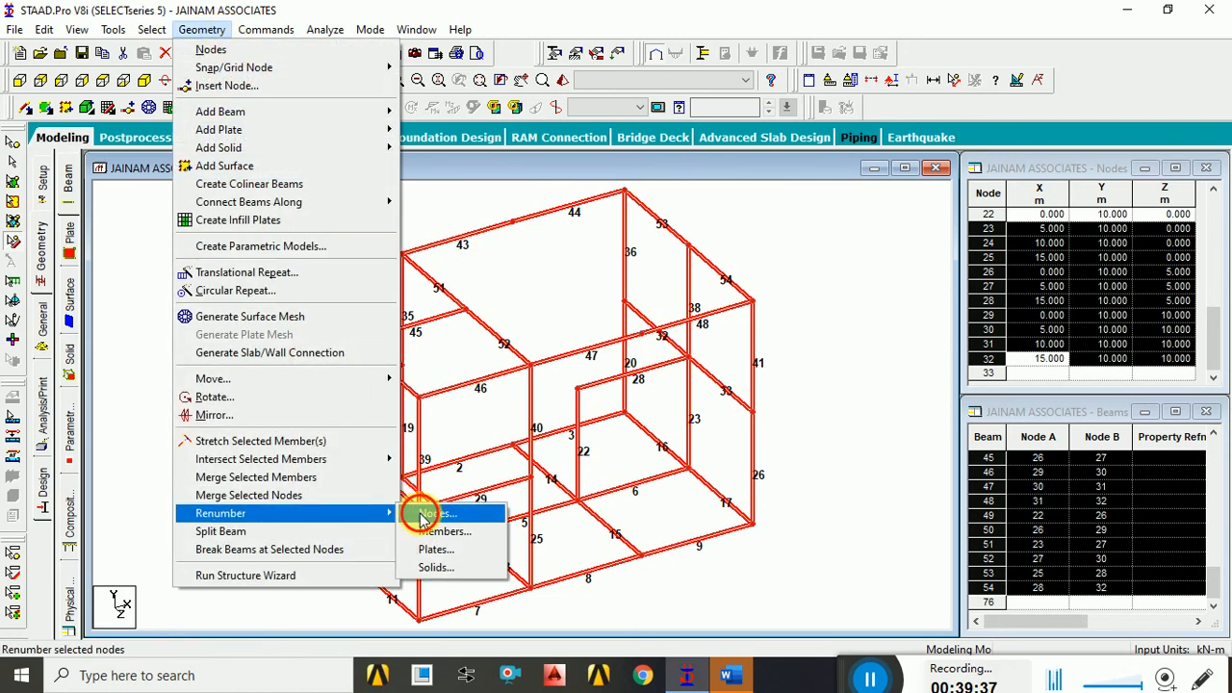
click(671, 395)
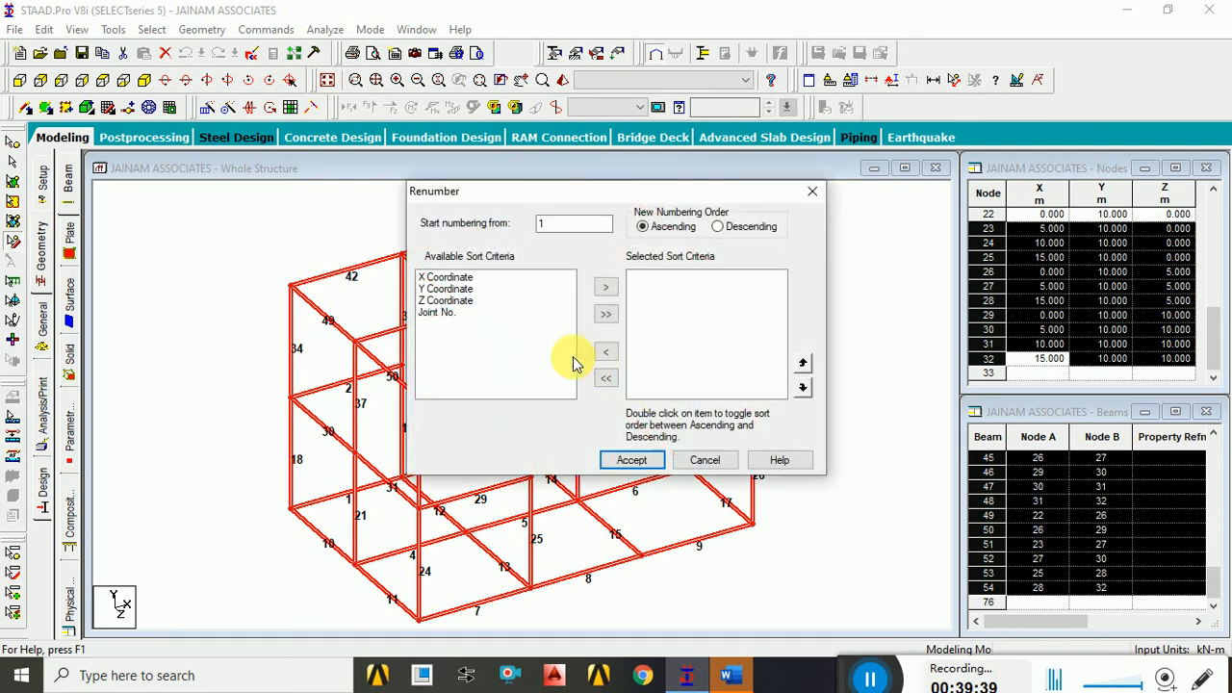
click(452, 289)
click(604, 289)
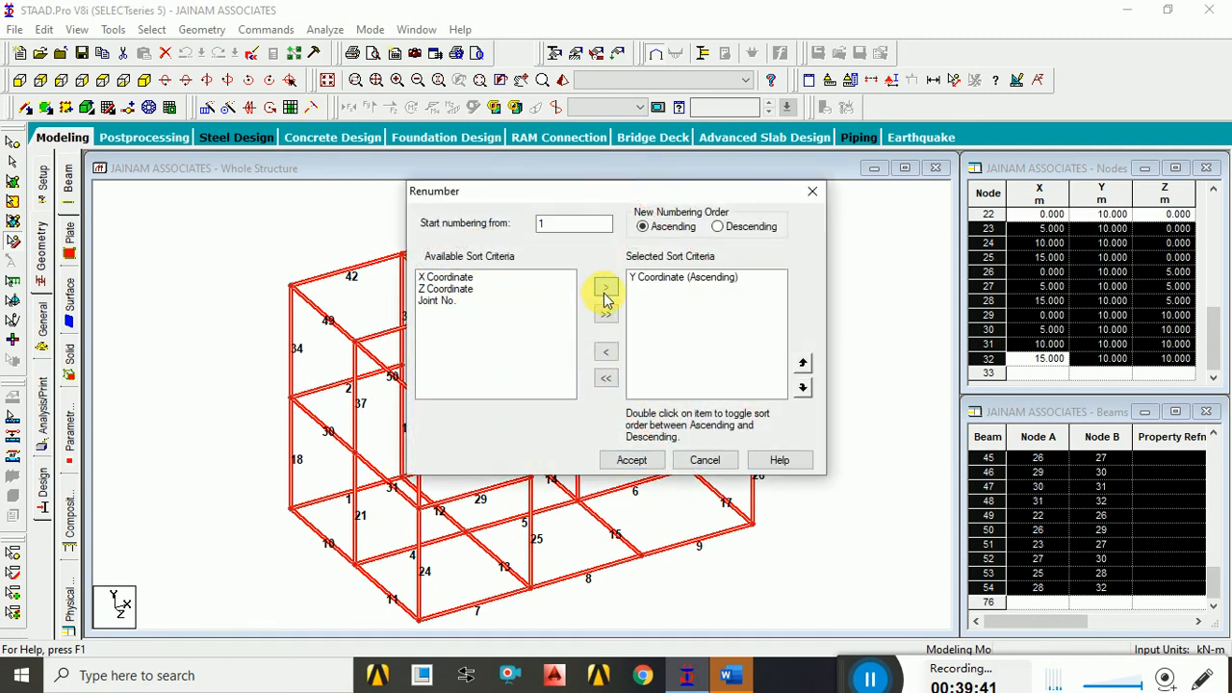
click(652, 461)
click(660, 381)
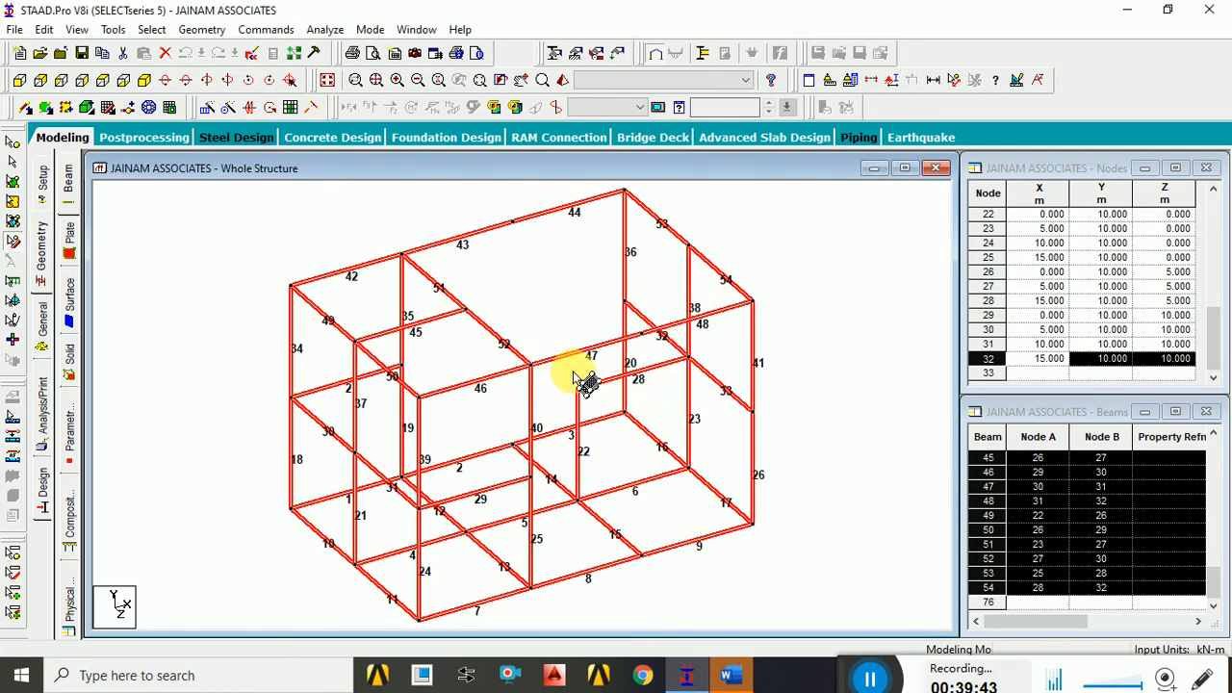
Renumber all selected members of the structure from 1 in ascending order.
click(210, 31)
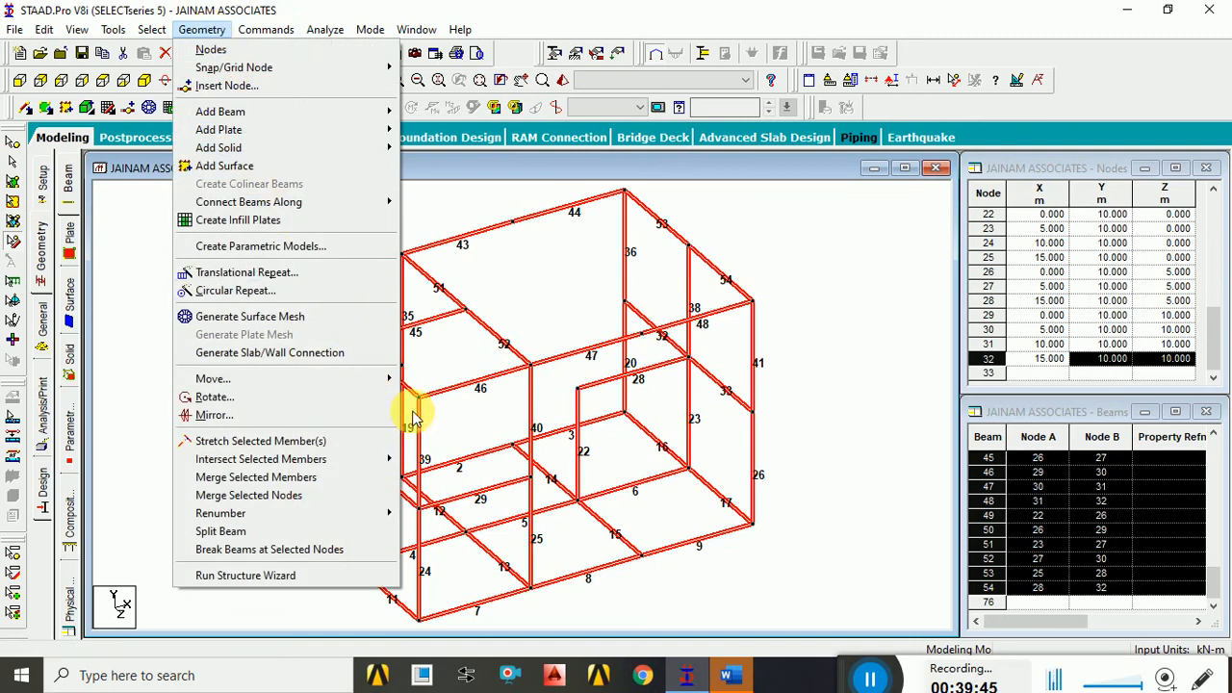
mouse_move(401, 512)
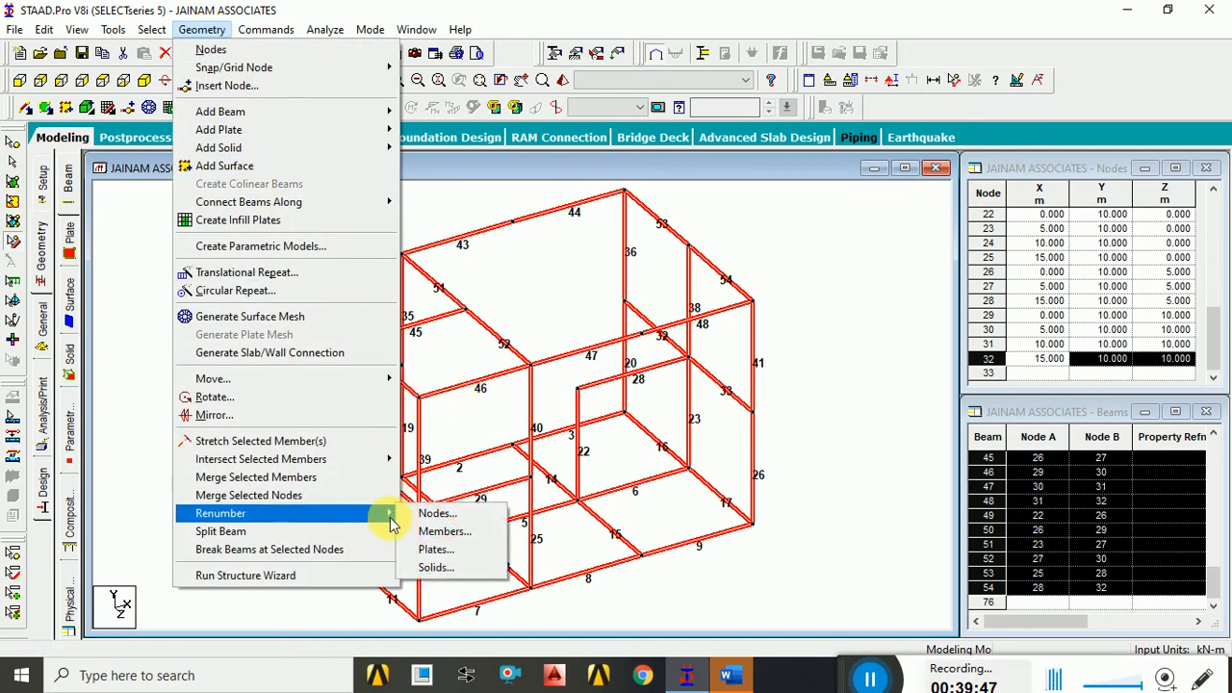
click(436, 533)
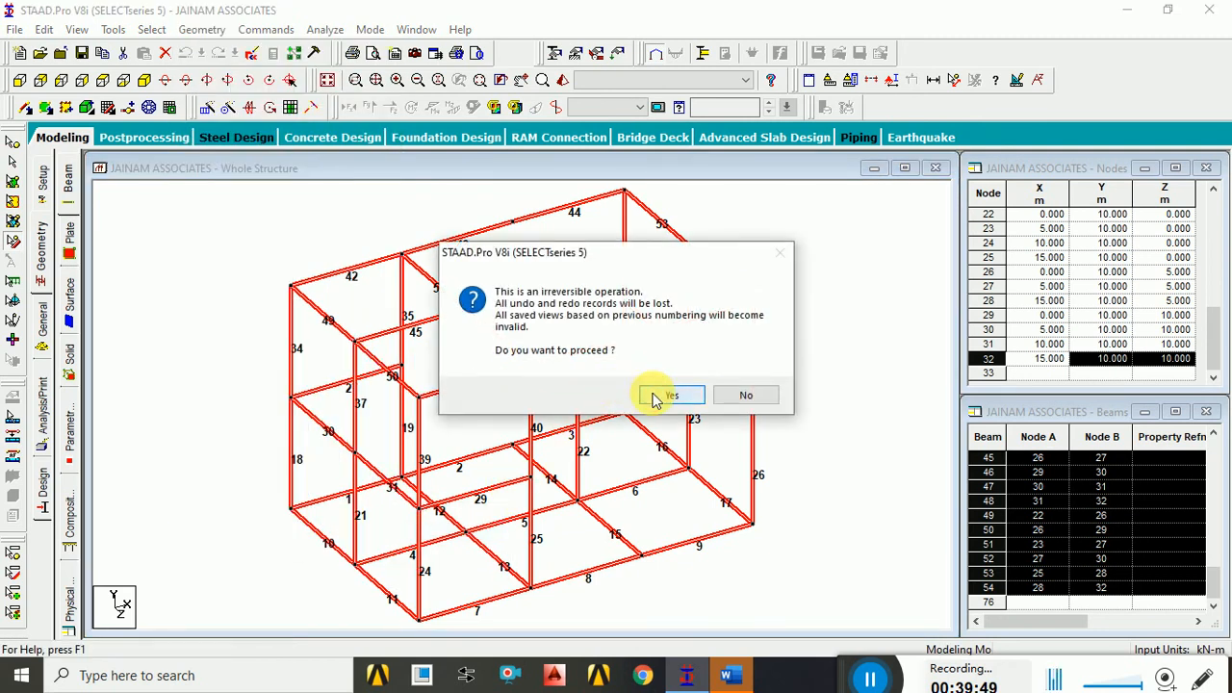
click(662, 393)
click(455, 295)
click(640, 459)
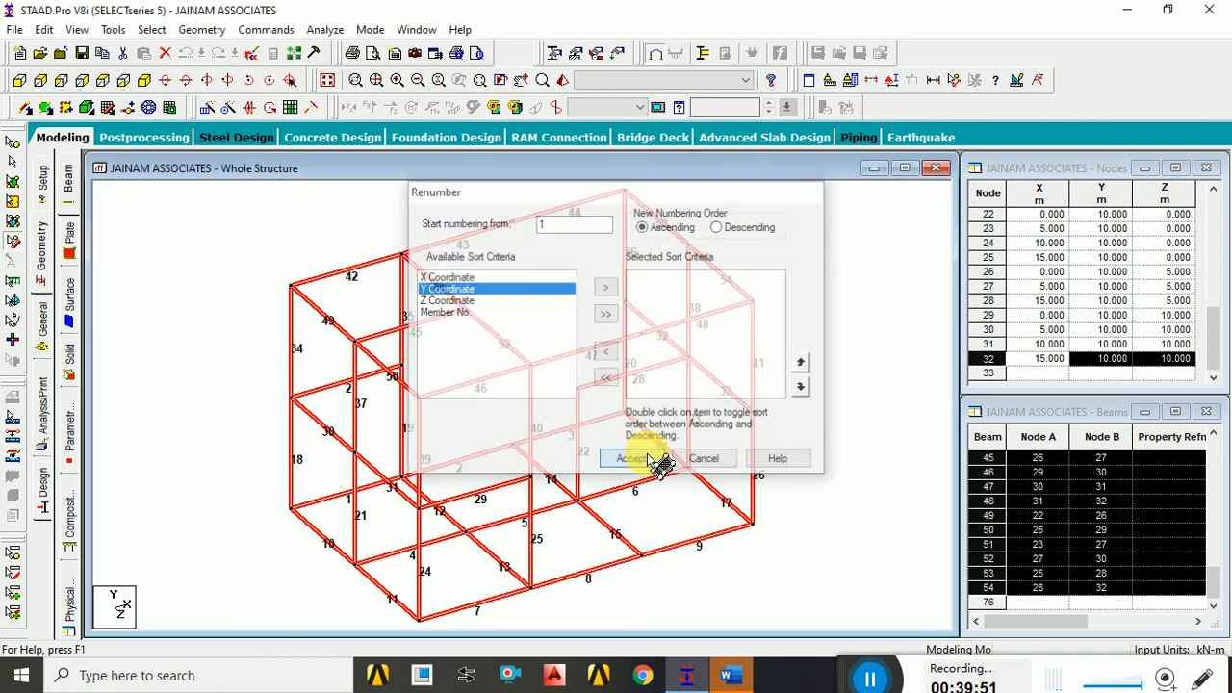
Try to renumber the plates of the selected structure, and decline the automatic save of the file.
click(201, 29)
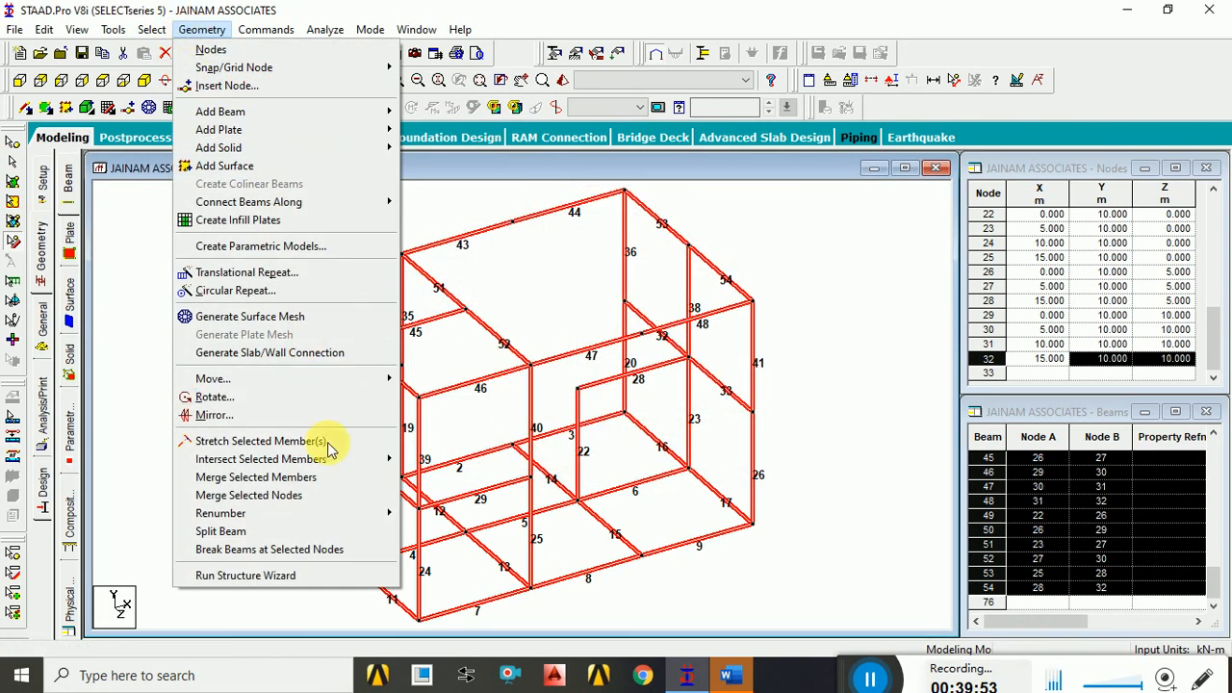
mouse_move(344, 513)
click(436, 548)
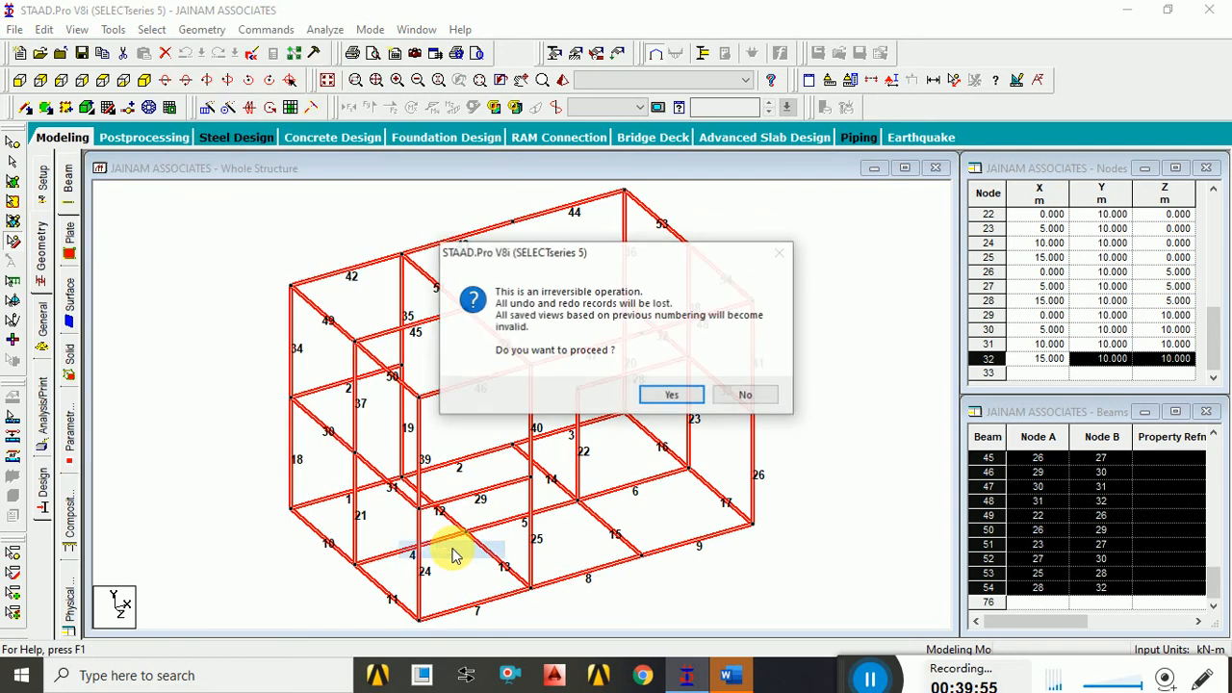
click(664, 394)
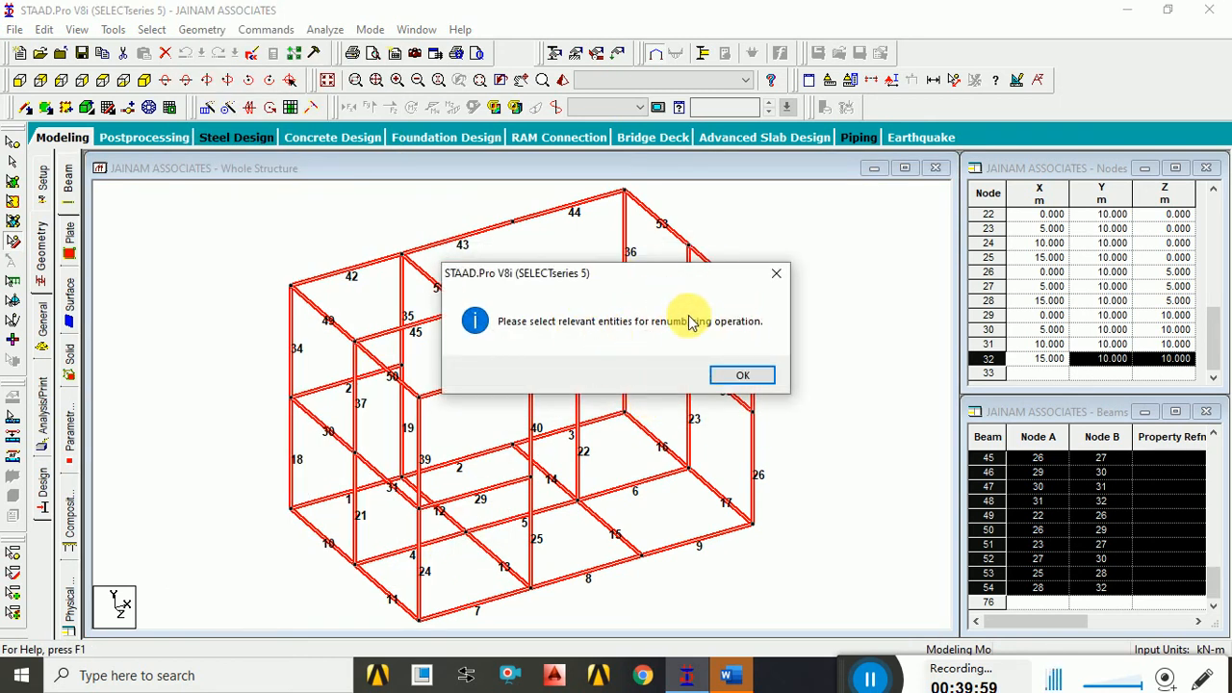
click(743, 377)
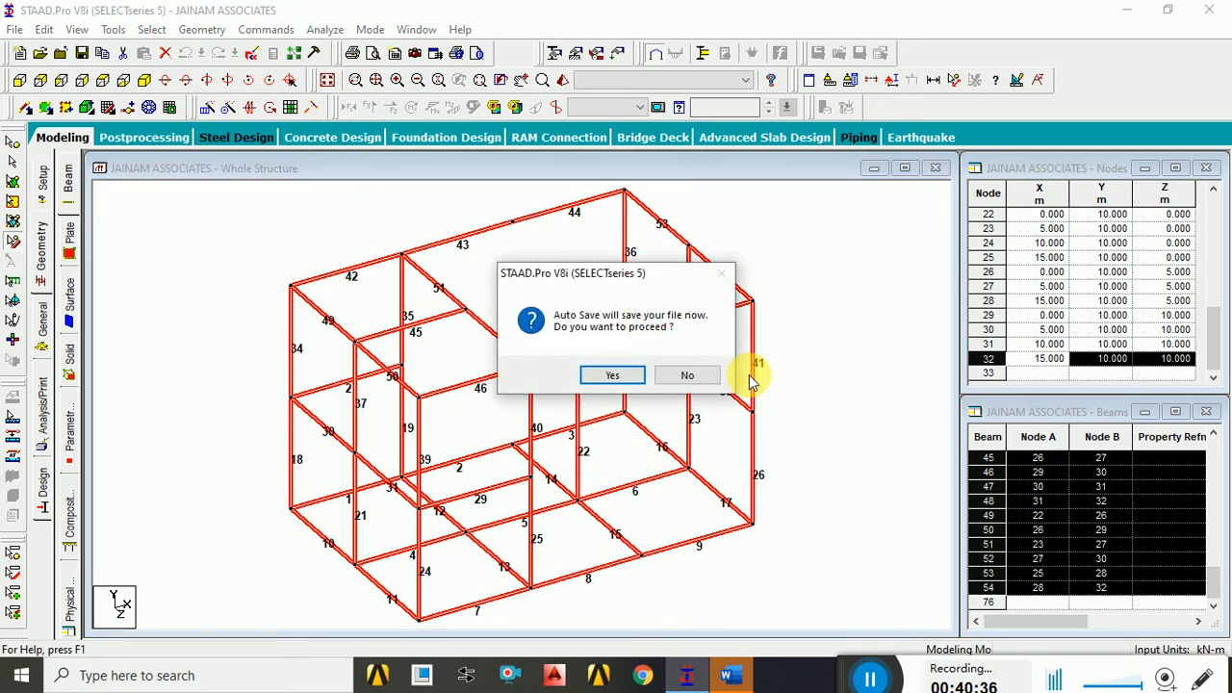
click(687, 377)
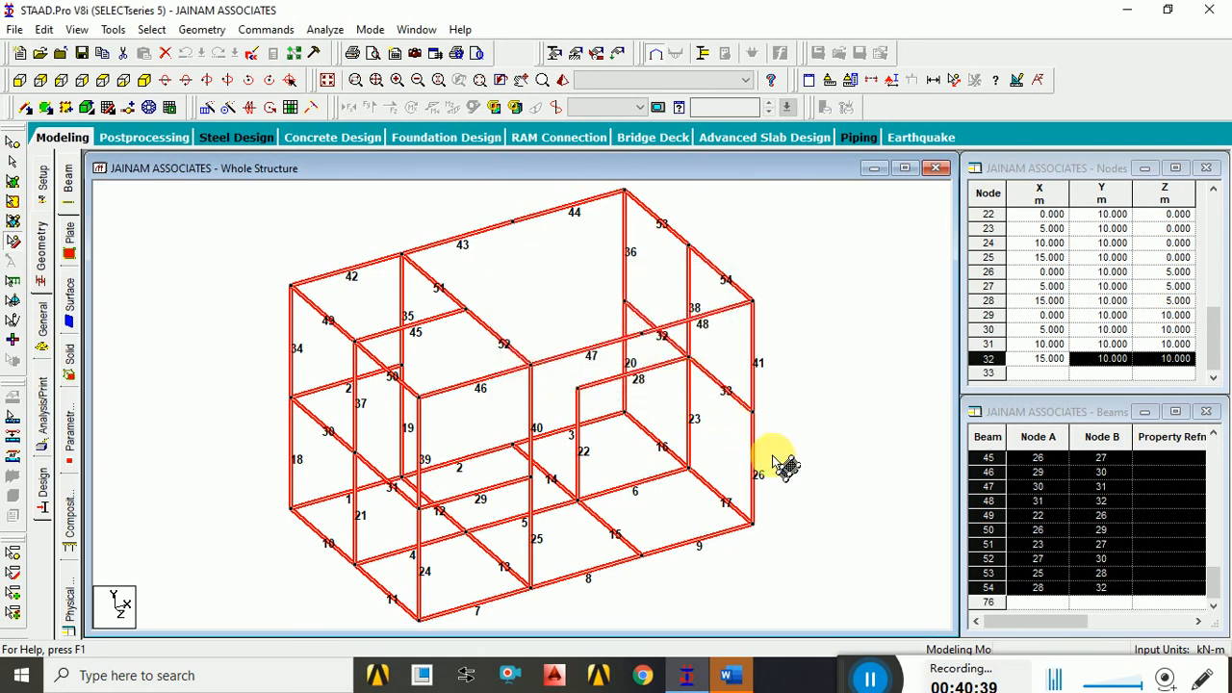